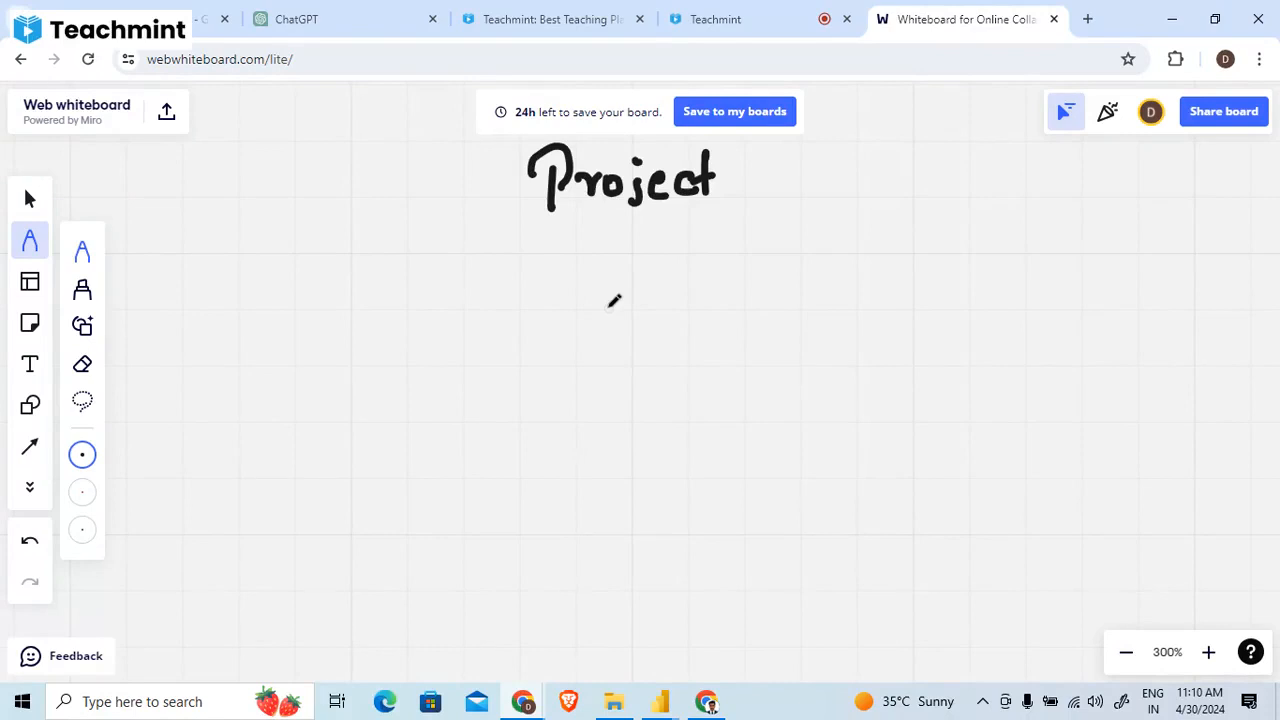
pyautogui.click(812, 16)
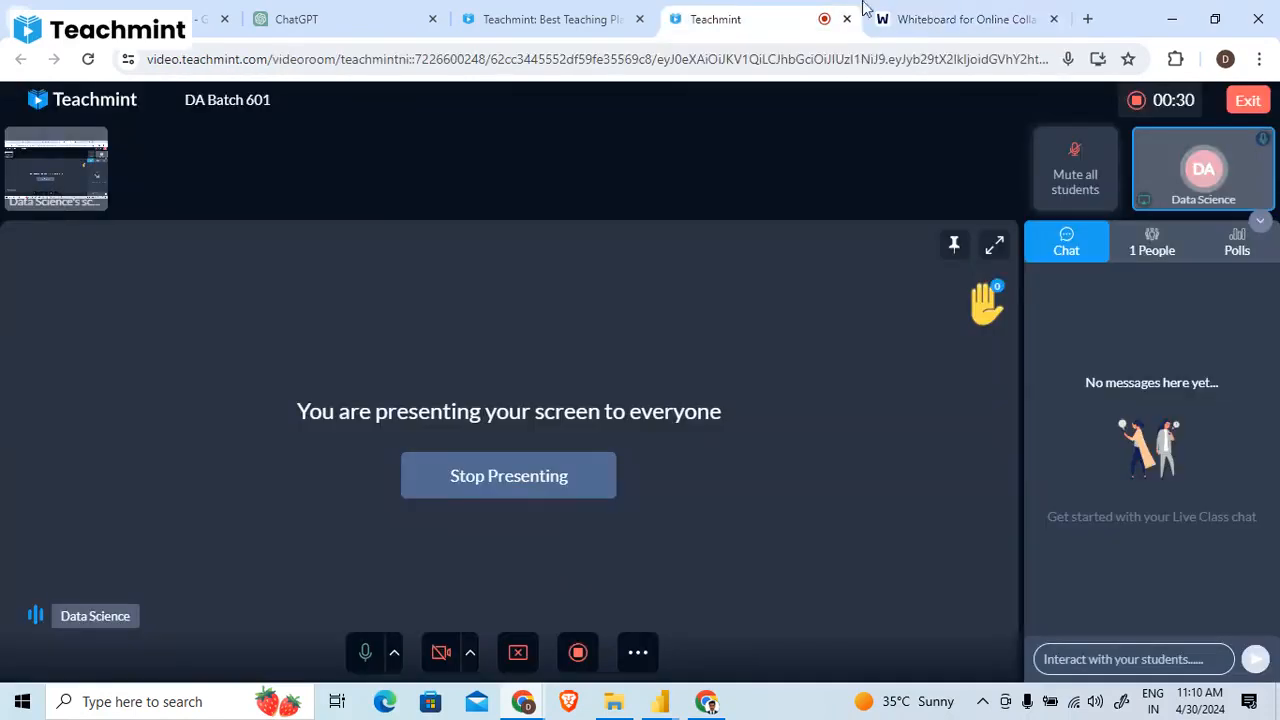
pyautogui.click(952, 12)
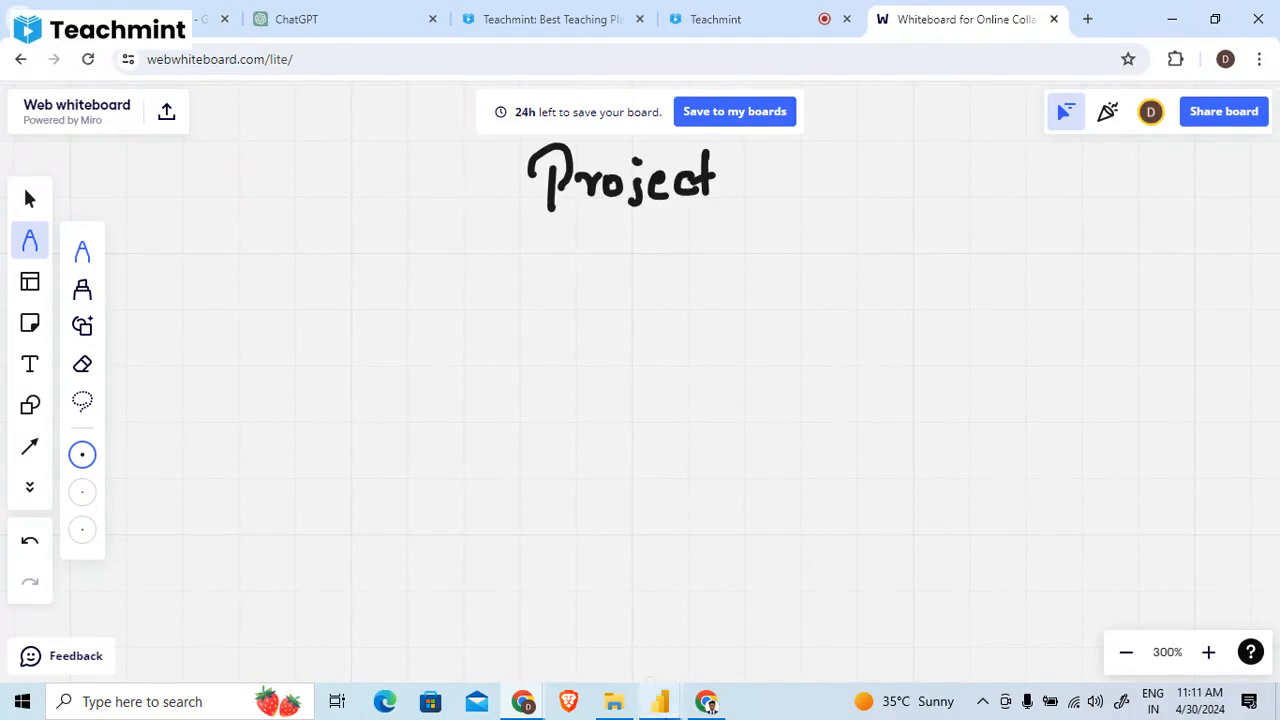
# - Switch to the Power BI report and examine the DISTINCTCOUNT formula of the Number of Unique Customers measure
pyautogui.moveTo(668, 704)
pyautogui.click(559, 627)
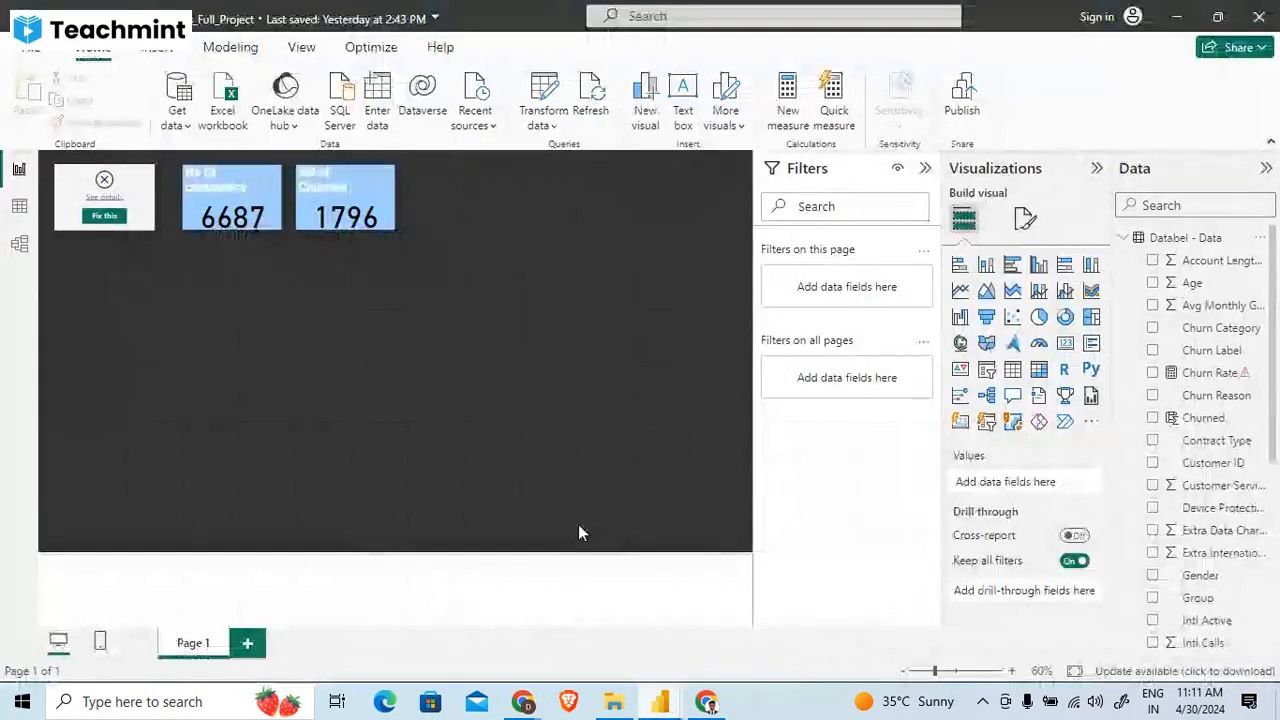
pyautogui.click(143, 211)
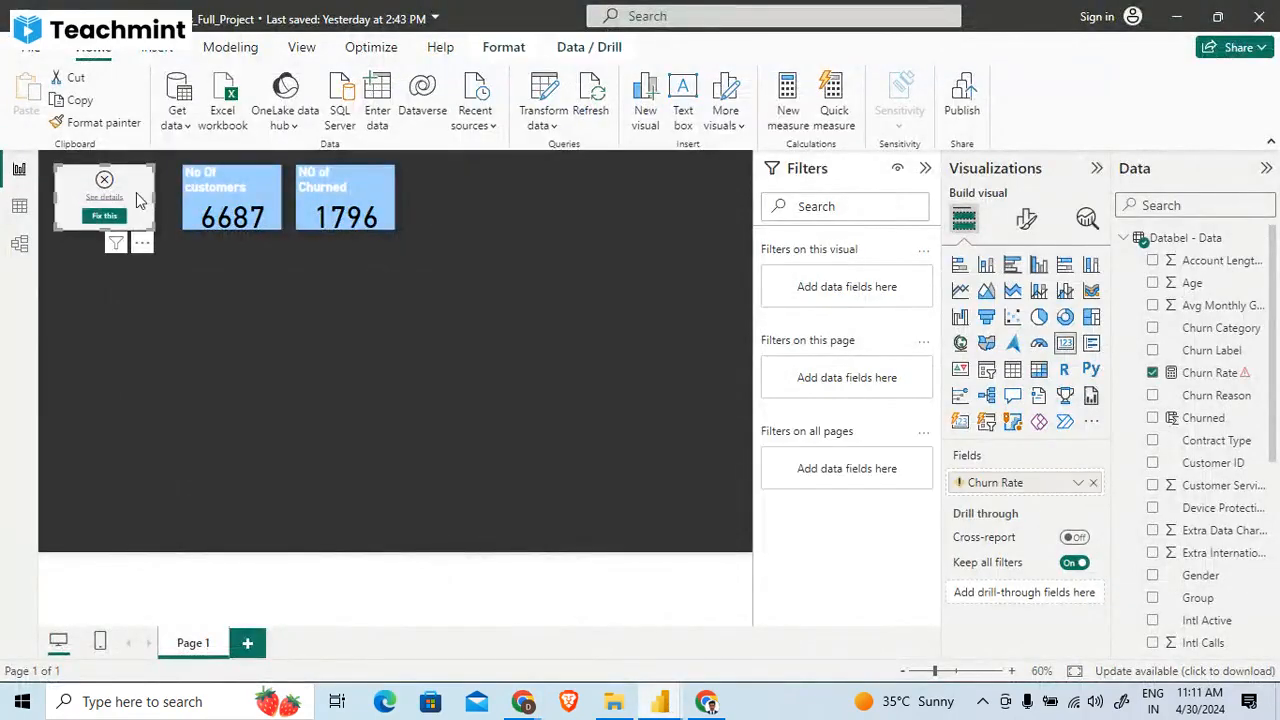
pyautogui.click(506, 332)
pyautogui.moveTo(1276, 358); pyautogui.dragTo(1274, 523)
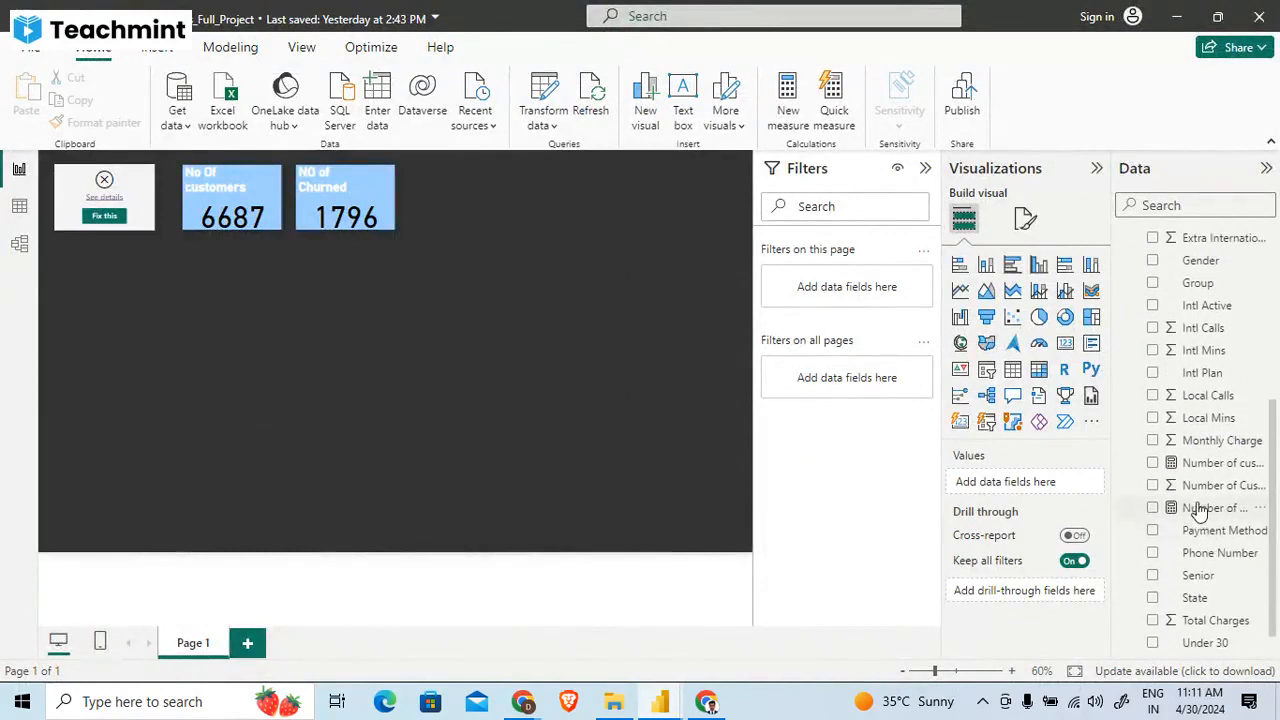
pyautogui.click(1198, 510)
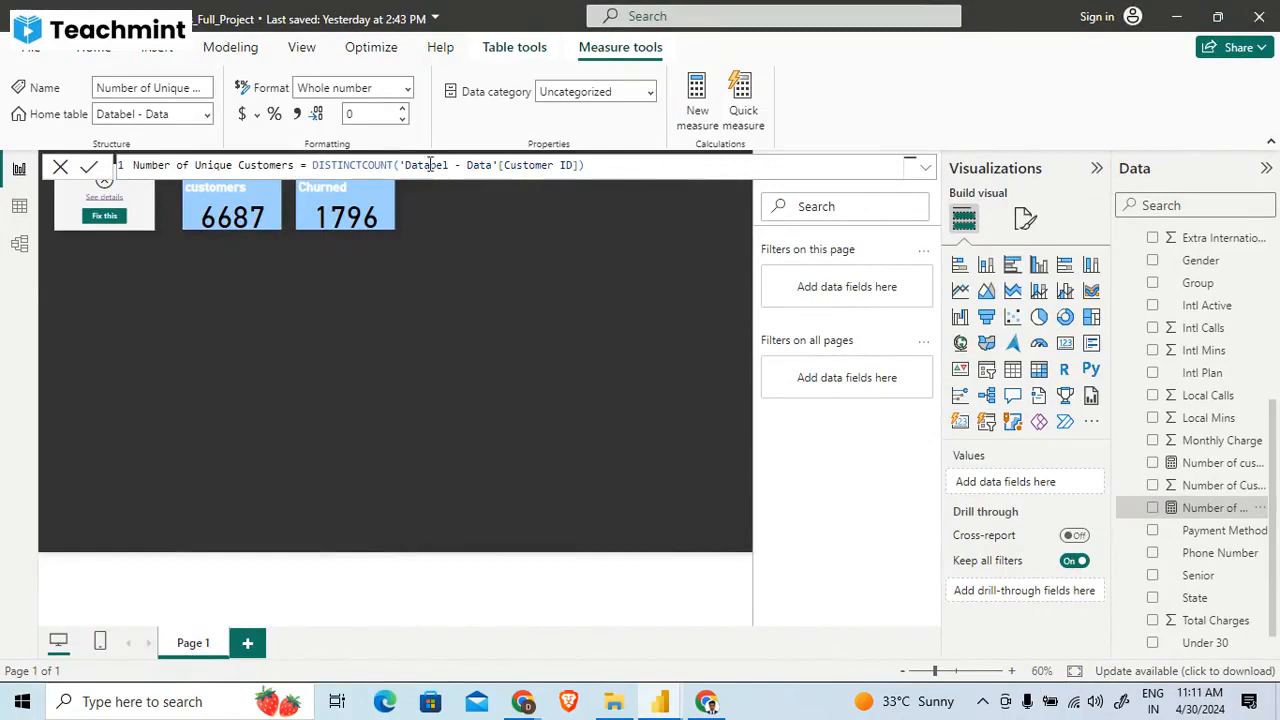
pyautogui.moveTo(403, 165); pyautogui.dragTo(579, 163)
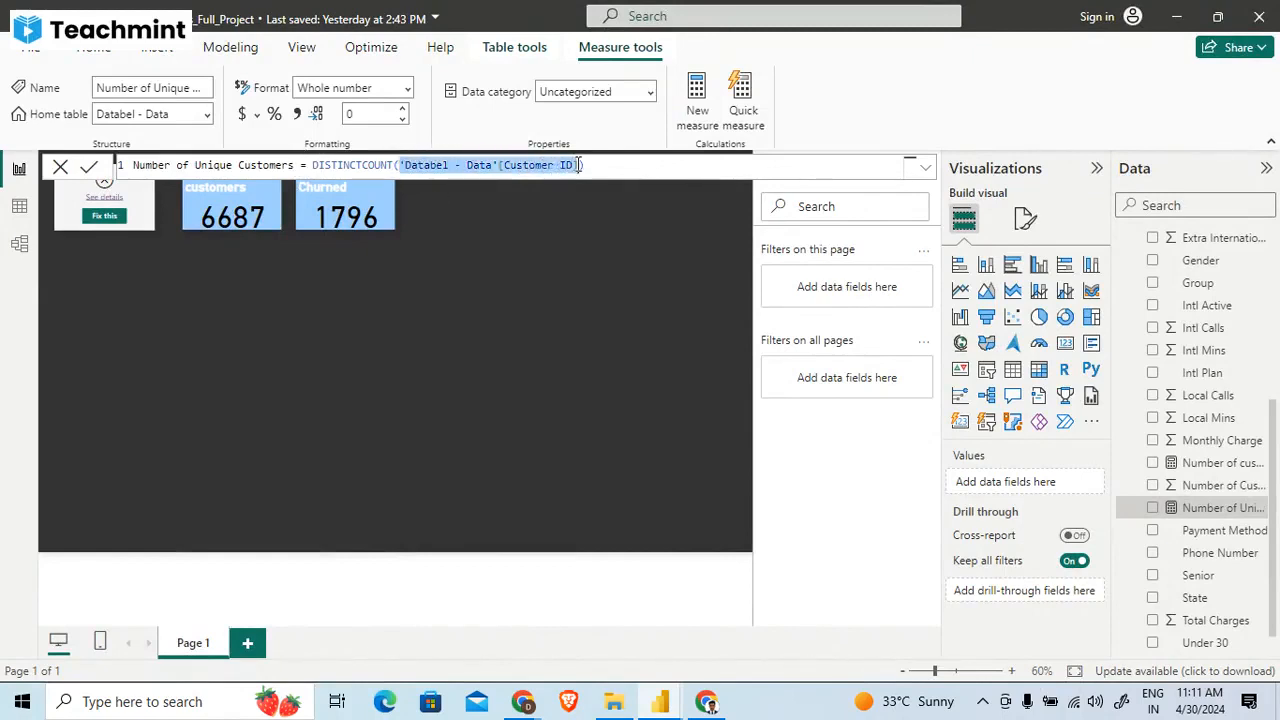
pyautogui.click(530, 177)
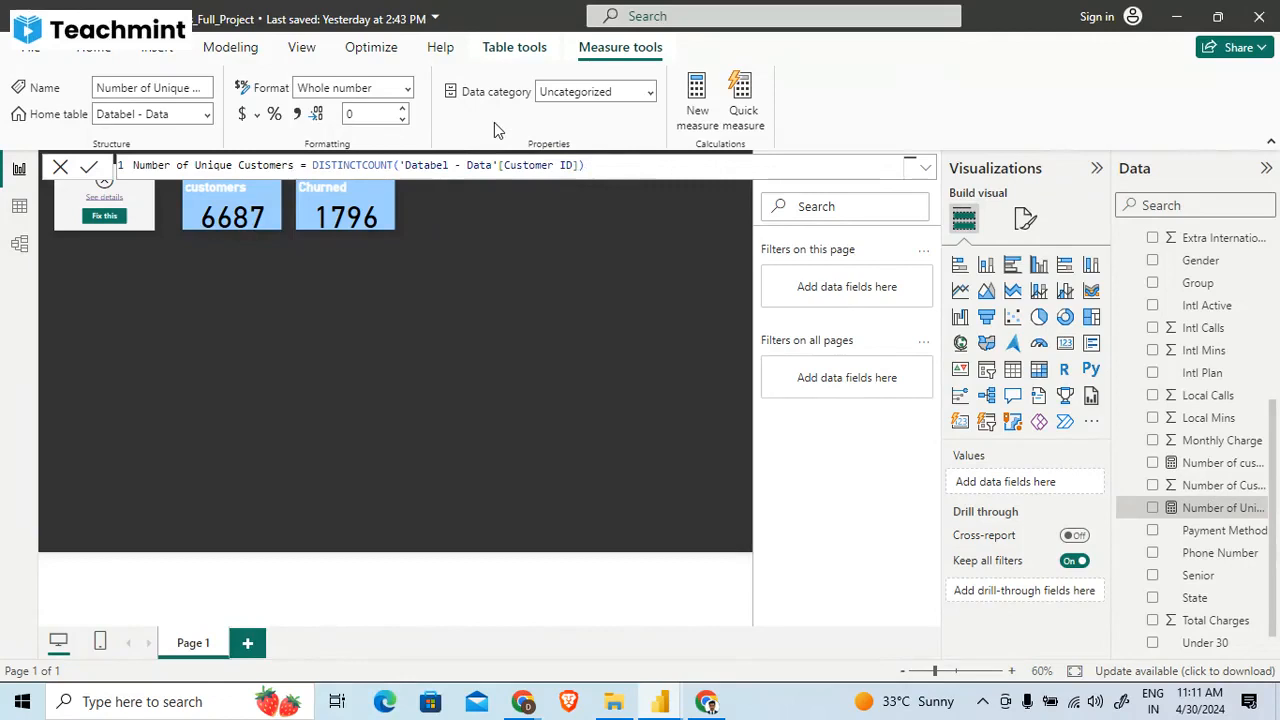
# - Switch to the web whiteboard and handwrite the heading "Customer id" in an empty area with the pen
pyautogui.click(1176, 17)
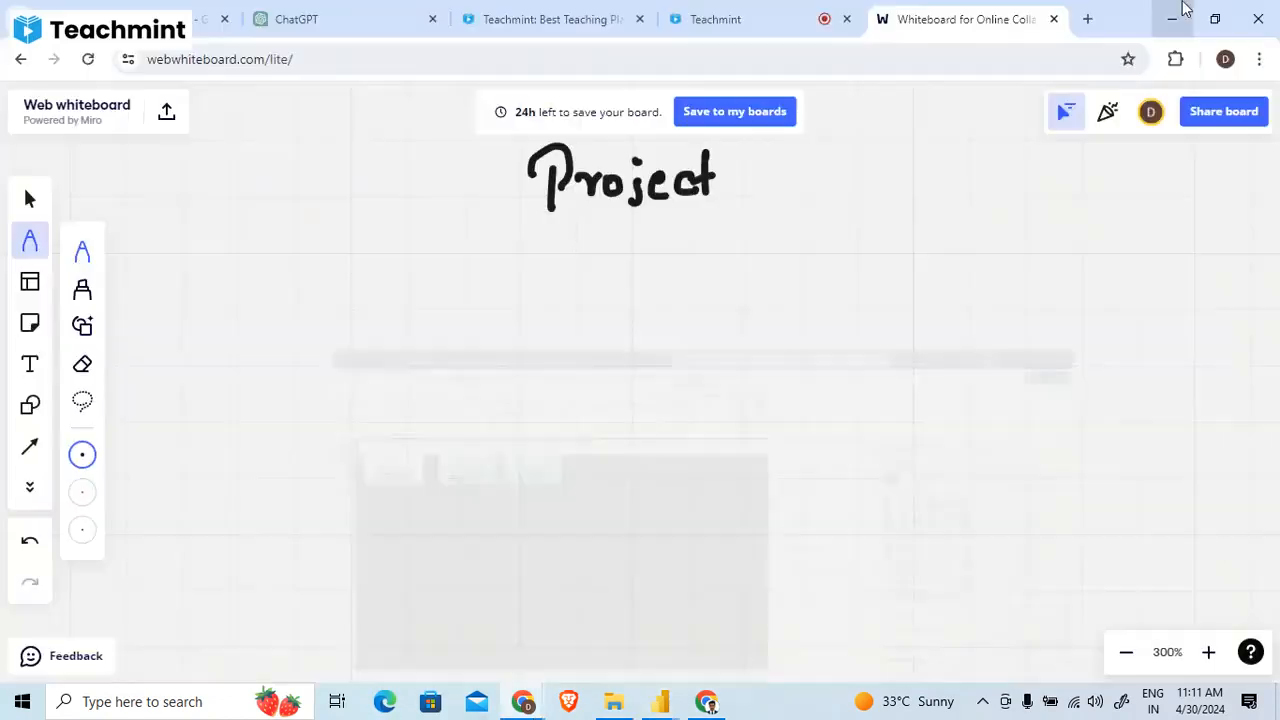
pyautogui.moveTo(549, 325); pyautogui.dragTo(709, 543)
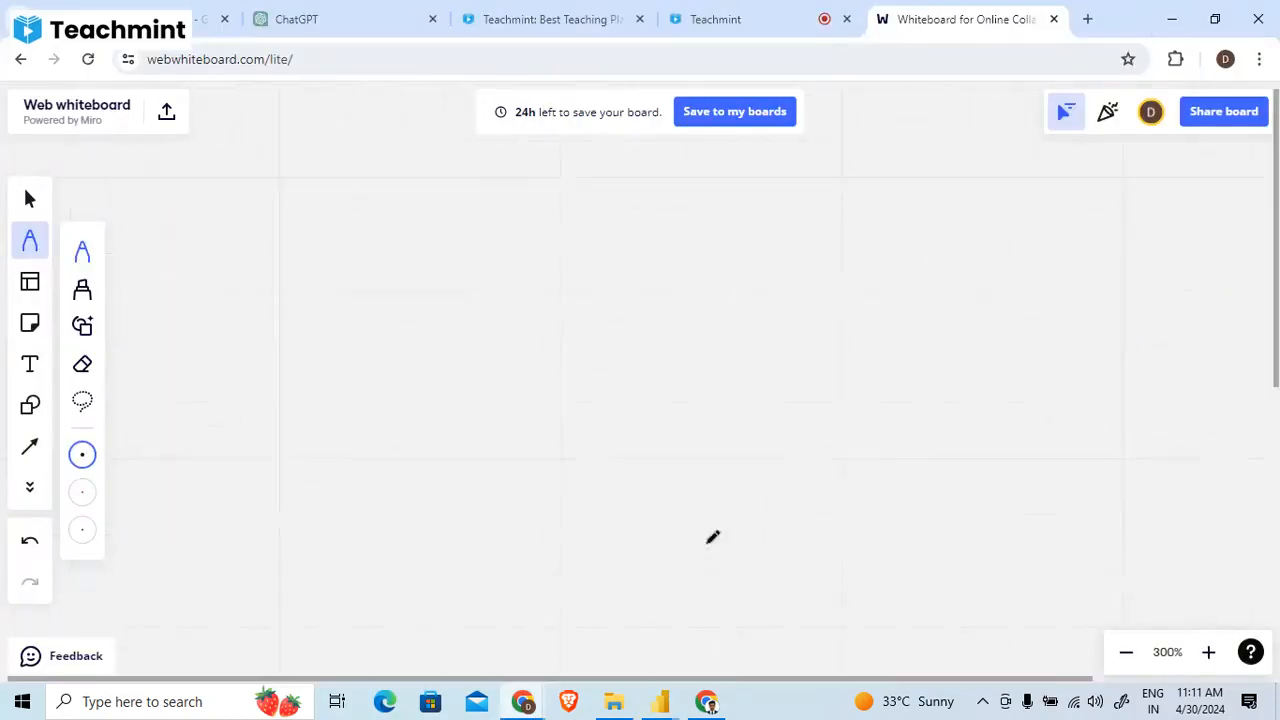
pyautogui.moveTo(449, 318); pyautogui.dragTo(588, 318)
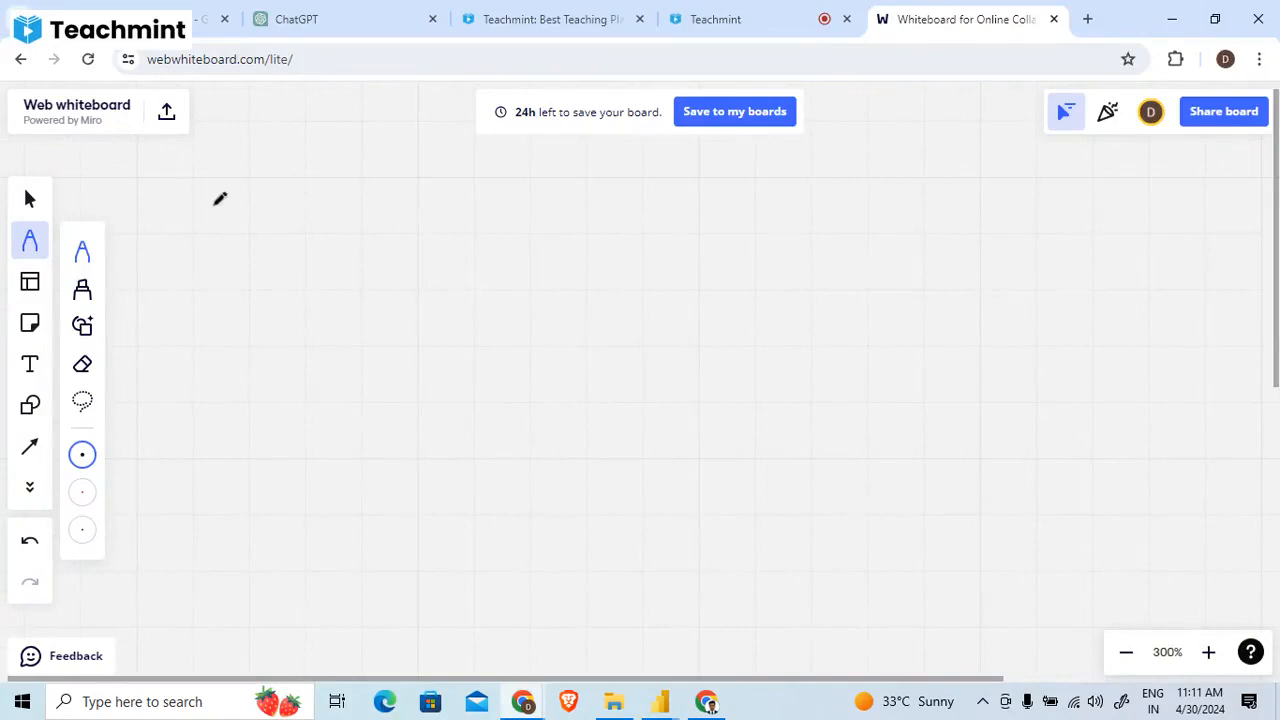
pyautogui.moveTo(220, 192)
pyautogui.mouseDown()
pyautogui.moveTo(226, 238)
pyautogui.moveTo(256, 238)
pyautogui.mouseUp()
pyautogui.moveTo(284, 187)
pyautogui.mouseDown()
pyautogui.moveTo(337, 209)
pyautogui.moveTo(384, 181)
pyautogui.moveTo(417, 214)
pyautogui.moveTo(451, 135)
pyautogui.moveTo(420, 192)
pyautogui.mouseUp()
# - Handwrite five sample IDs under the heading: xj 1, xj 2, xj 5, xj 210 and ABj 5
pyautogui.moveTo(232, 242)
pyautogui.mouseDown()
pyautogui.moveTo(250, 256)
pyautogui.moveTo(232, 258)
pyautogui.moveTo(268, 274)
pyautogui.moveTo(322, 254)
pyautogui.moveTo(318, 270)
pyautogui.mouseUp()
pyautogui.moveTo(234, 296)
pyautogui.mouseDown()
pyautogui.moveTo(248, 306)
pyautogui.moveTo(230, 322)
pyautogui.mouseUp()
pyautogui.moveTo(262, 300)
pyautogui.mouseDown()
pyautogui.moveTo(280, 304)
pyautogui.moveTo(268, 330)
pyautogui.mouseUp()
pyautogui.moveTo(302, 300)
pyautogui.mouseDown()
pyautogui.moveTo(312, 296)
pyautogui.moveTo(324, 334)
pyautogui.mouseUp()
pyautogui.moveTo(215, 376)
pyautogui.mouseDown()
pyautogui.moveTo(245, 372)
pyautogui.moveTo(226, 394)
pyautogui.mouseUp()
pyautogui.moveTo(256, 368)
pyautogui.mouseDown()
pyautogui.moveTo(284, 368)
pyautogui.moveTo(262, 404)
pyautogui.mouseUp()
pyautogui.moveTo(316, 352)
pyautogui.mouseDown()
pyautogui.moveTo(330, 362)
pyautogui.moveTo(300, 394)
pyautogui.mouseUp()
pyautogui.moveTo(222, 428)
pyautogui.mouseDown()
pyautogui.moveTo(256, 436)
pyautogui.moveTo(226, 456)
pyautogui.moveTo(284, 424)
pyautogui.mouseUp()
pyautogui.moveTo(268, 428)
pyautogui.mouseDown()
pyautogui.moveTo(262, 458)
pyautogui.moveTo(304, 416)
pyautogui.moveTo(300, 450)
pyautogui.moveTo(326, 452)
pyautogui.moveTo(344, 430)
pyautogui.mouseUp()
pyautogui.scroll(-2, 357, 354)
pyautogui.moveTo(240, 410)
pyautogui.mouseDown()
pyautogui.moveTo(238, 456)
pyautogui.moveTo(280, 446)
pyautogui.mouseUp()
pyautogui.moveTo(268, 424)
pyautogui.mouseDown()
pyautogui.moveTo(298, 418)
pyautogui.moveTo(280, 456)
pyautogui.mouseUp()
pyautogui.moveTo(336, 412); pyautogui.dragTo(316, 446)
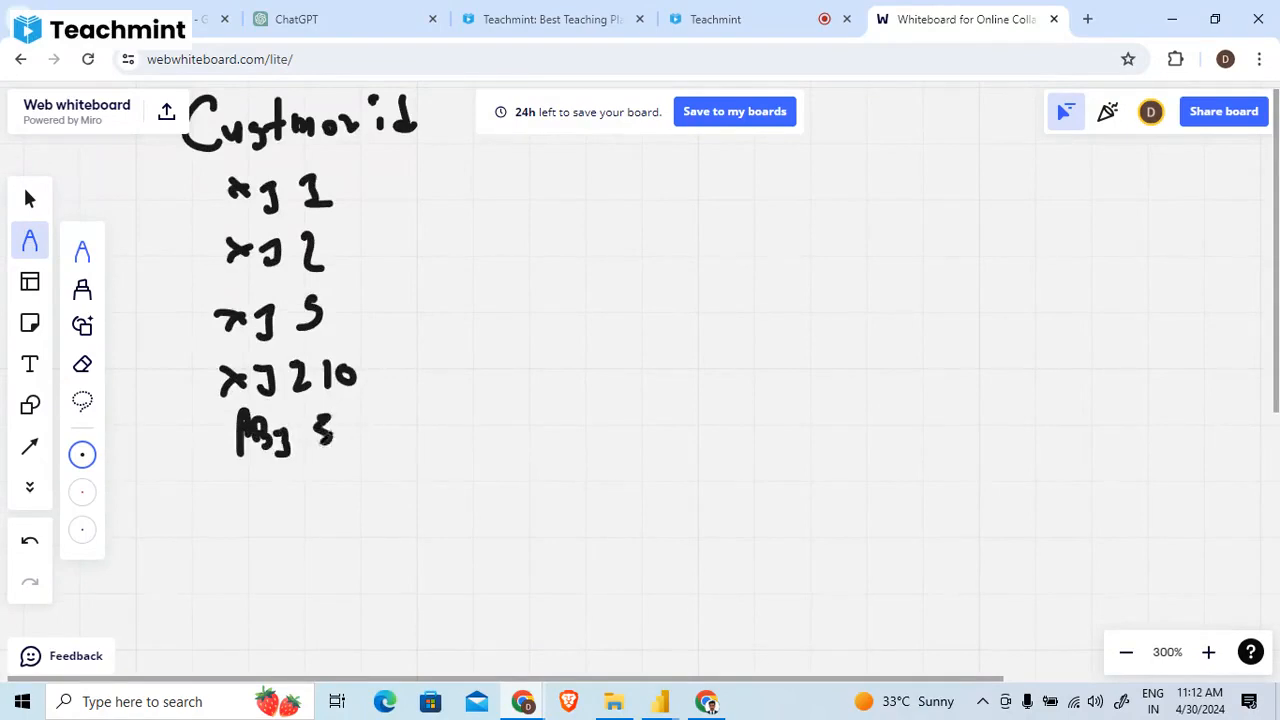
# - Enclose the ID list in curly braces on both sides and handwrite "unique" beside it
pyautogui.scroll(2, 350, 375)
pyautogui.moveTo(330, 246); pyautogui.dragTo(388, 482)
pyautogui.moveTo(408, 326)
pyautogui.mouseDown()
pyautogui.moveTo(457, 338)
pyautogui.moveTo(486, 320)
pyautogui.moveTo(514, 324)
pyautogui.moveTo(540, 330)
pyautogui.moveTo(535, 345)
pyautogui.mouseUp()
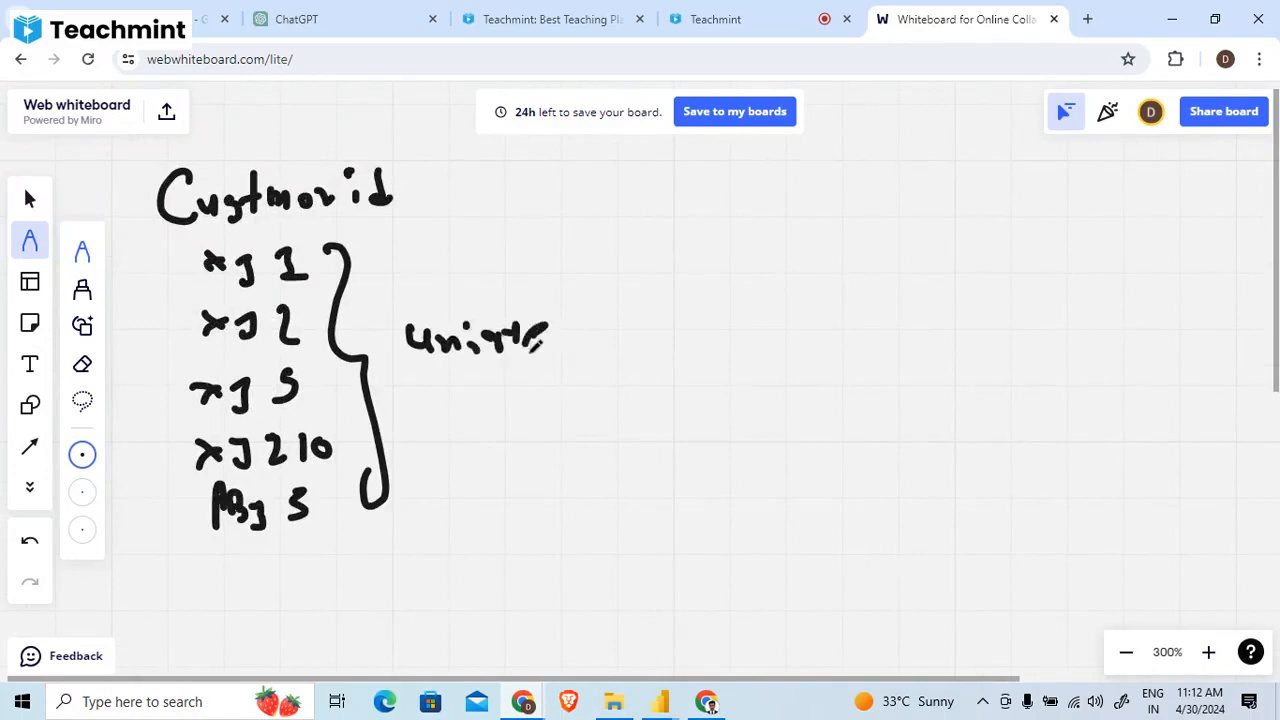
pyautogui.moveTo(530, 351); pyautogui.dragTo(553, 352)
pyautogui.hscroll(-3, 424, 290)
pyautogui.moveTo(468, 318)
pyautogui.mouseDown()
pyautogui.moveTo(391, 452)
pyautogui.moveTo(450, 623)
pyautogui.mouseUp()
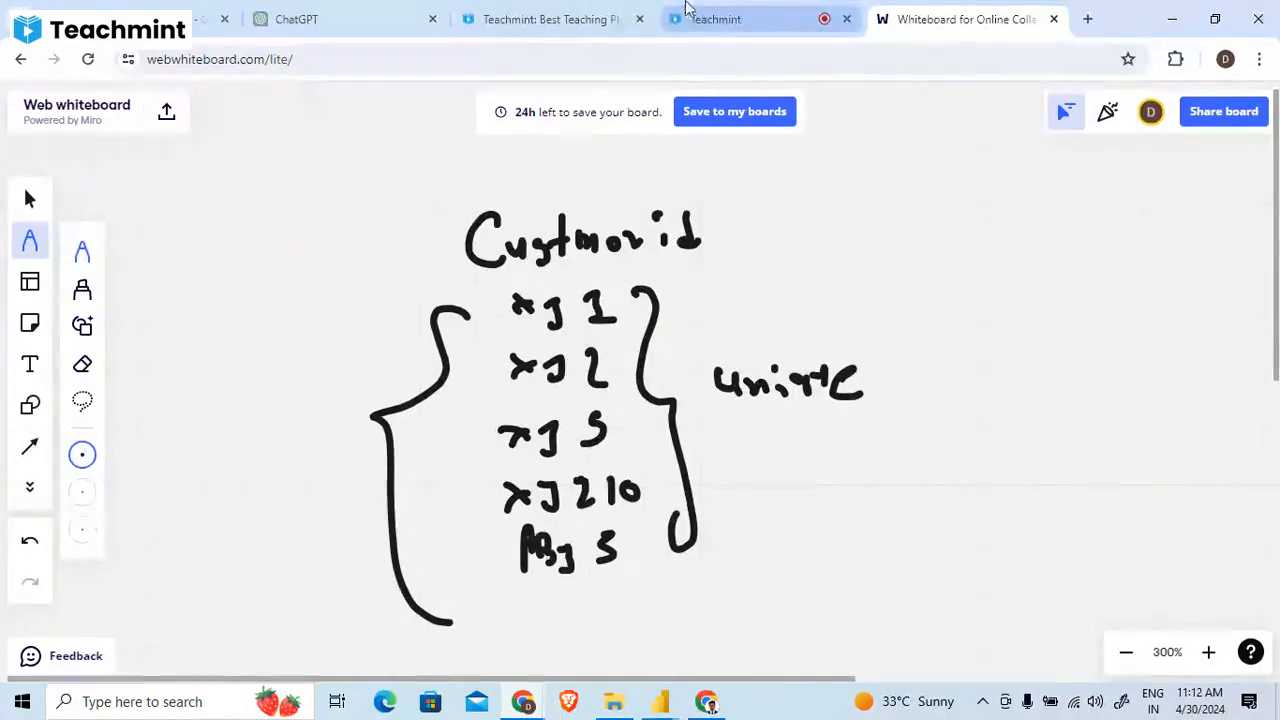
# - Switch back to Power BI and inspect the Churn Rate measure's DIVIDE formula at its missing second argument
pyautogui.hotkey('alt', 'Tab')
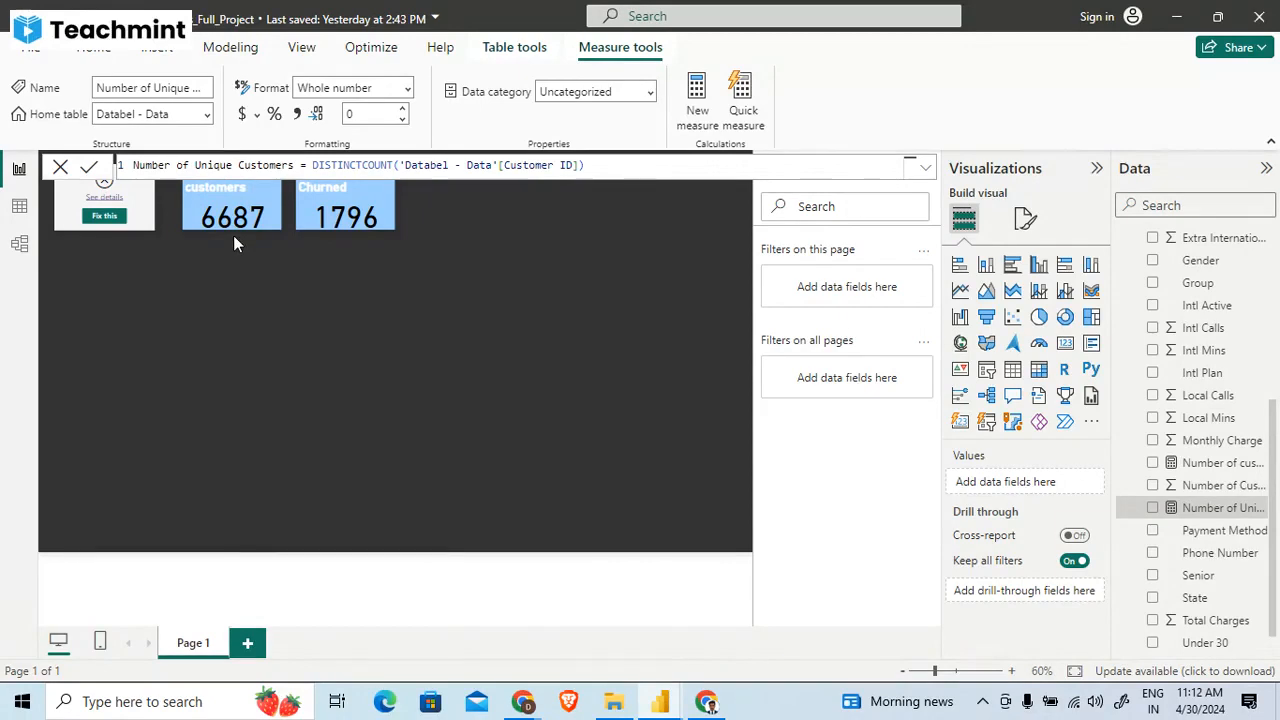
pyautogui.click(250, 284)
pyautogui.click(124, 200)
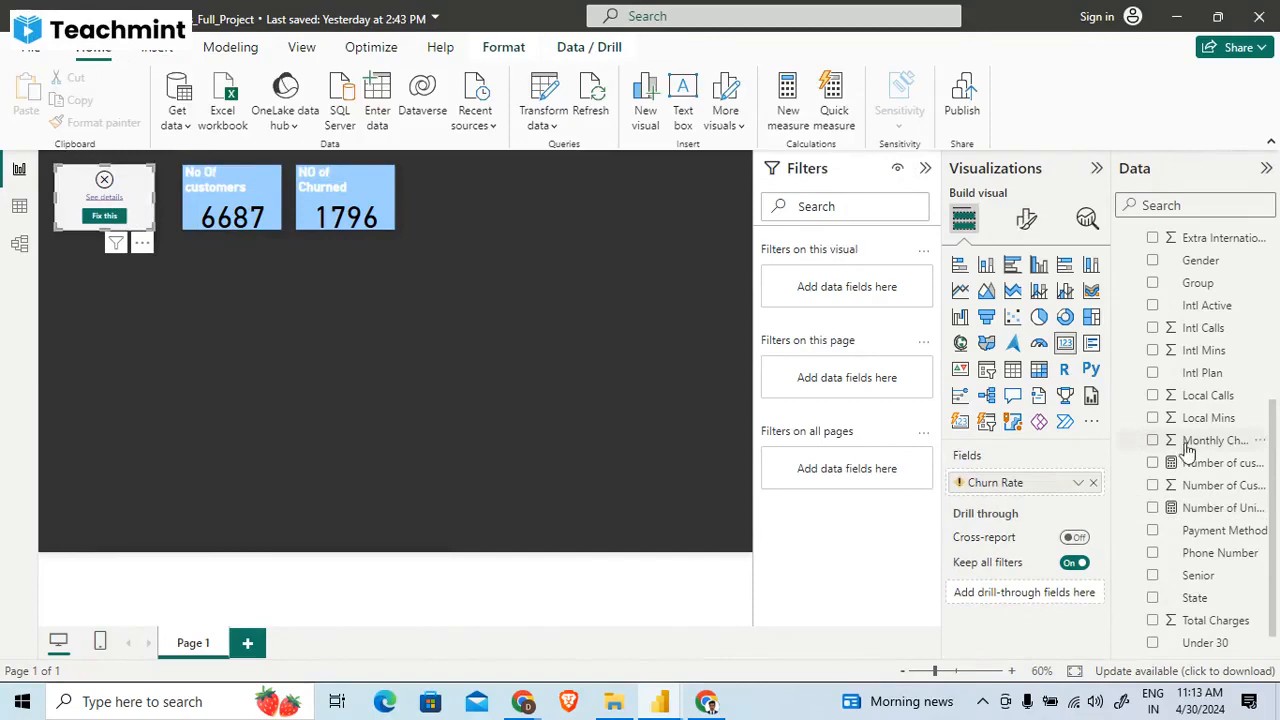
pyautogui.moveTo(1275, 495); pyautogui.dragTo(1271, 294)
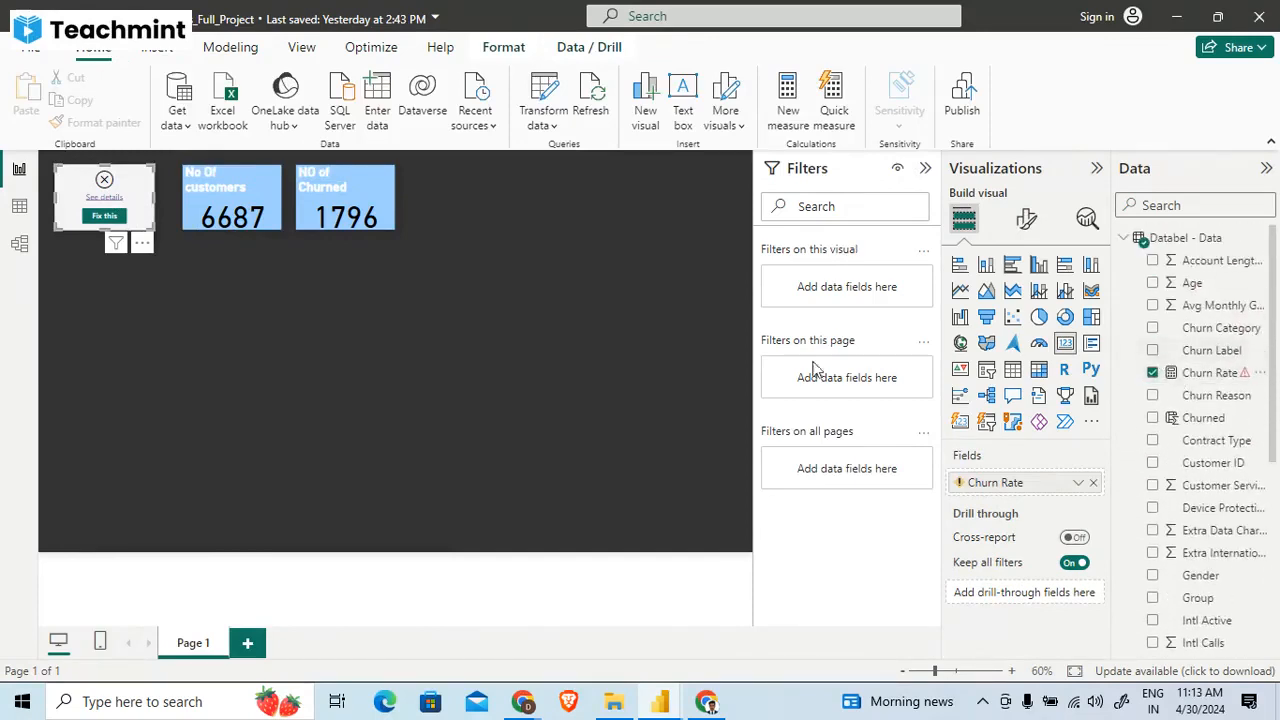
pyautogui.click(1203, 374)
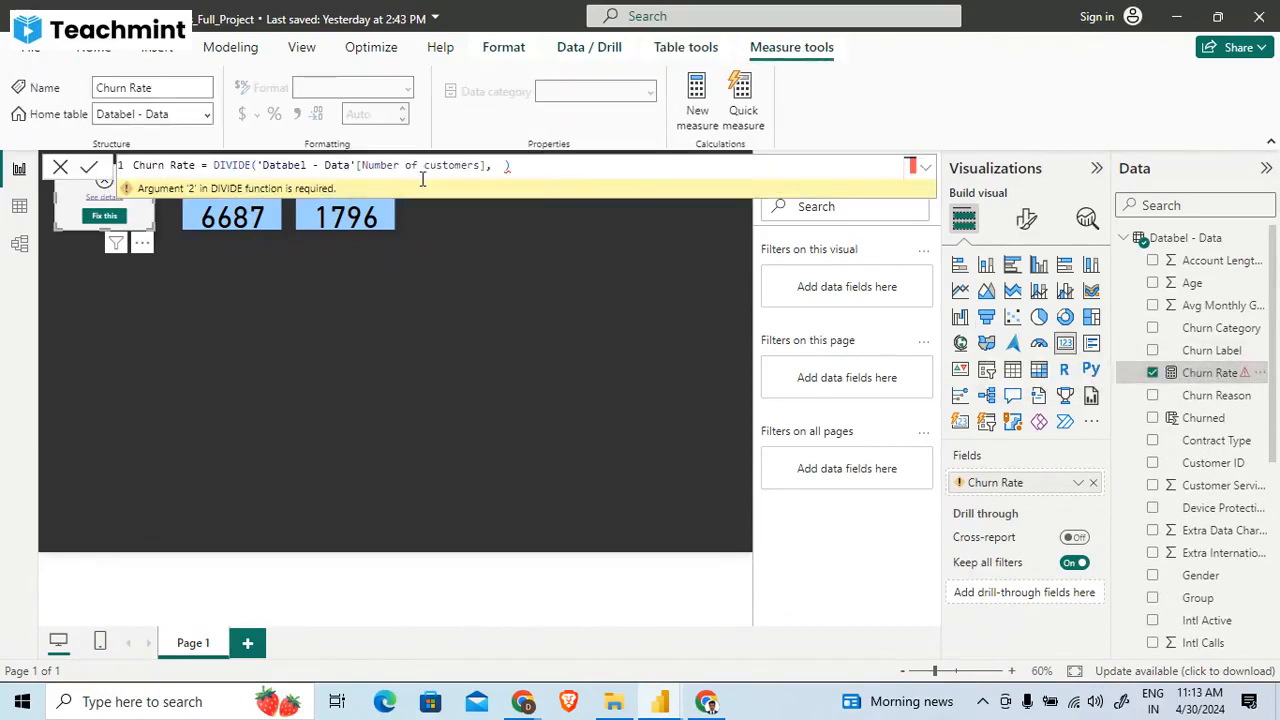
pyautogui.click(502, 166)
pyautogui.write(',')
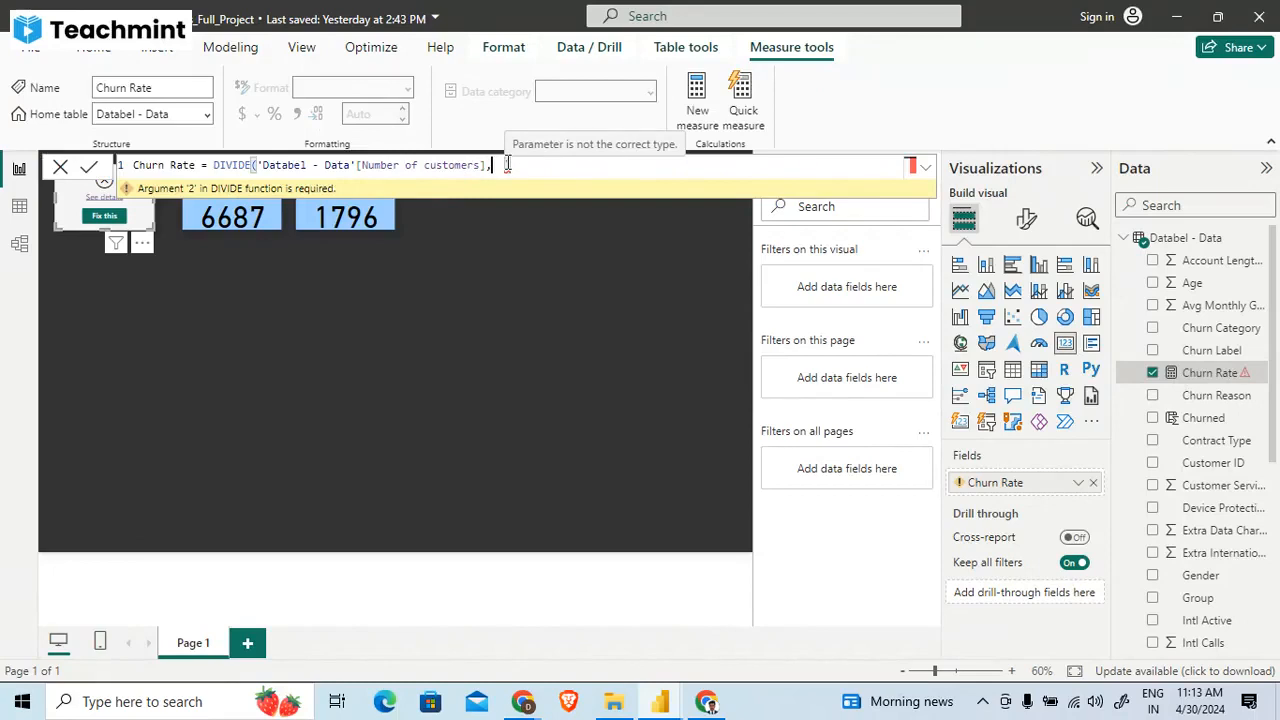
pyautogui.scroll(-3, 1217, 531)
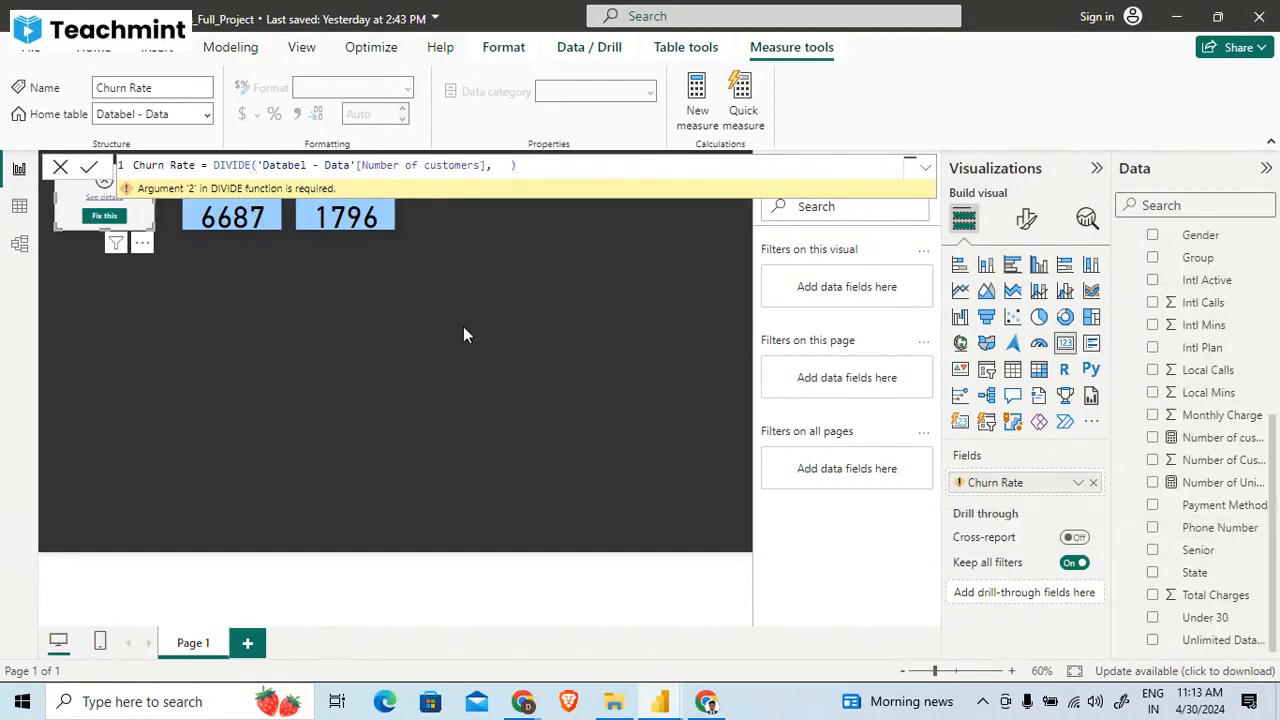
# - Examine the field behind the NO of Churned card and the IF formula of the Churned column
pyautogui.click(345, 213)
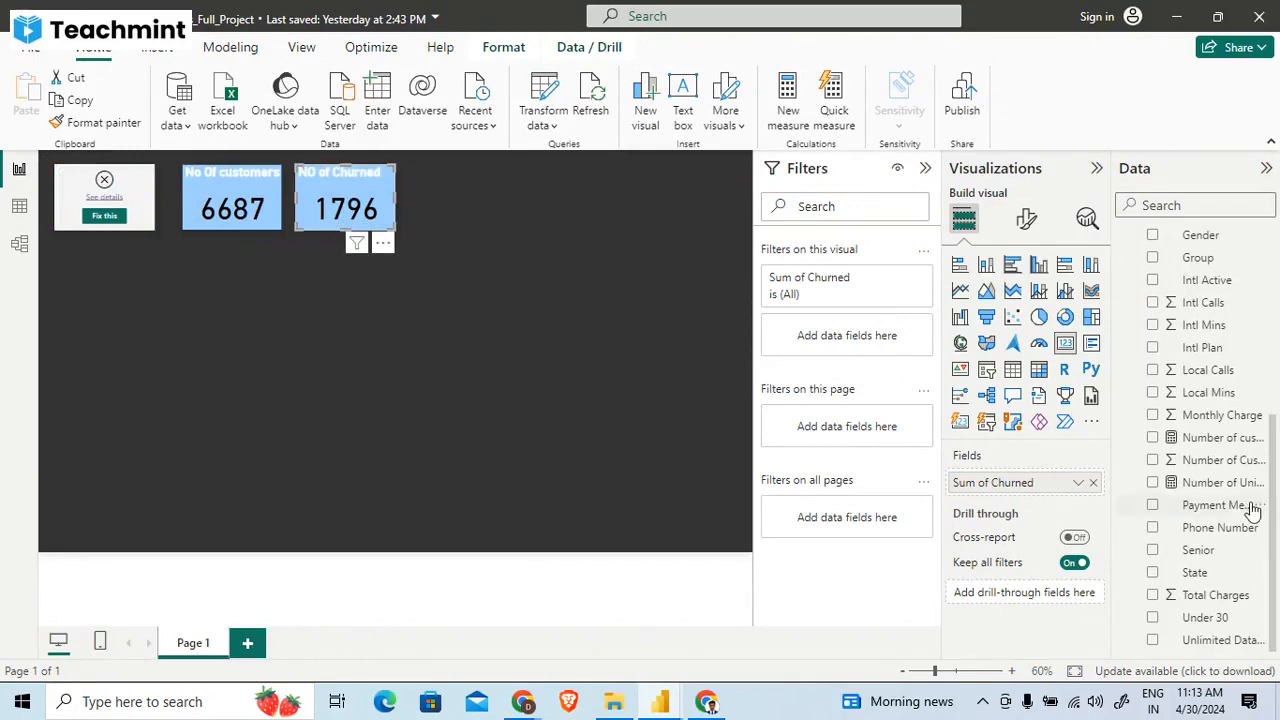
pyautogui.scroll(5, 1253, 510)
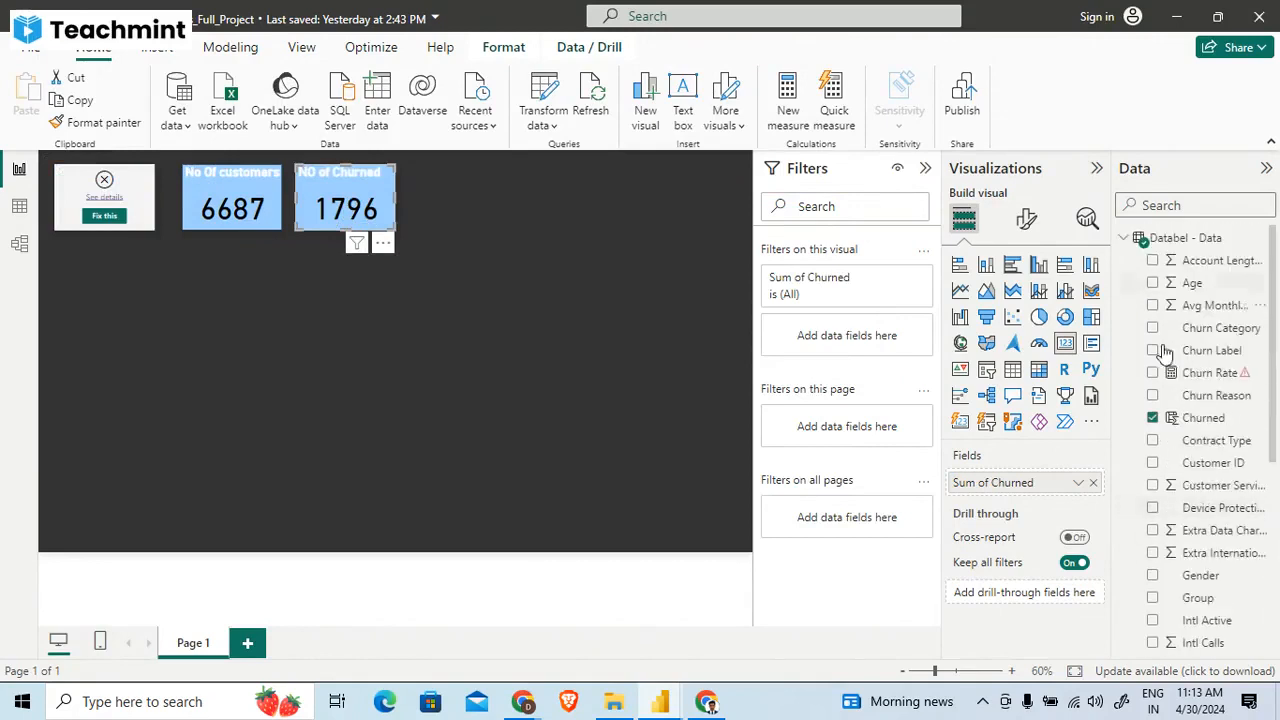
pyautogui.click(1200, 420)
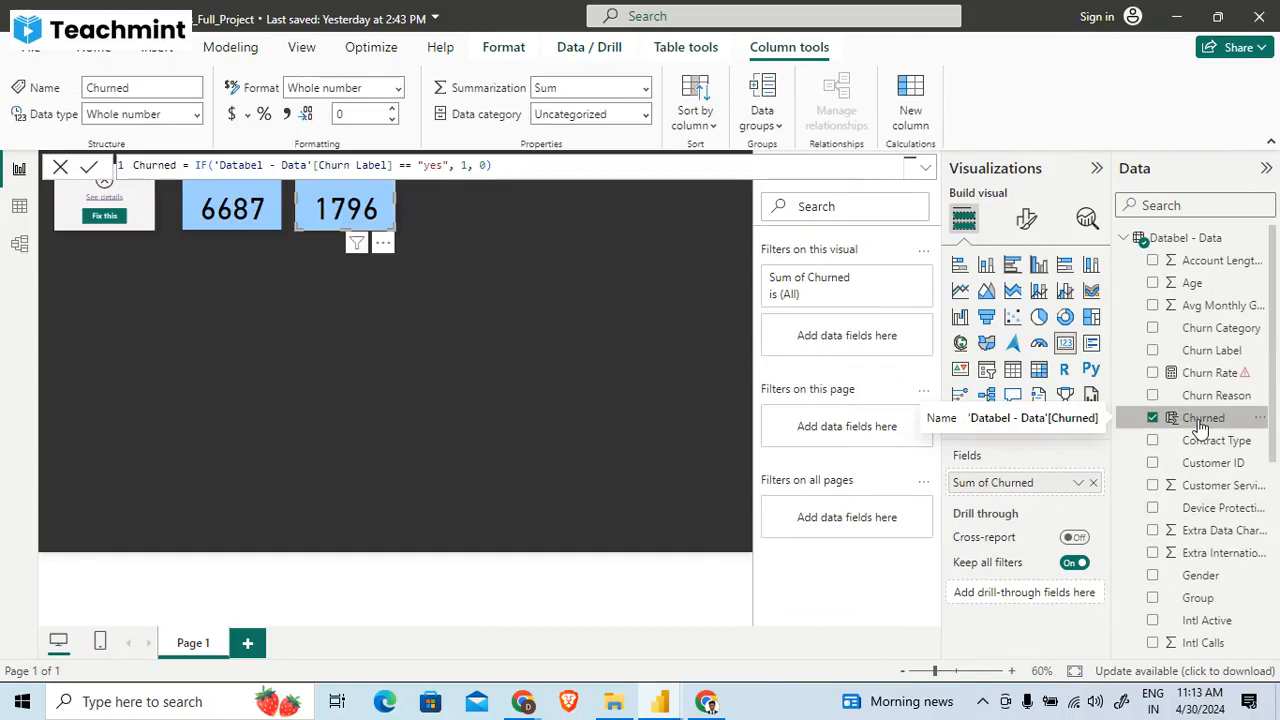
pyautogui.click(483, 328)
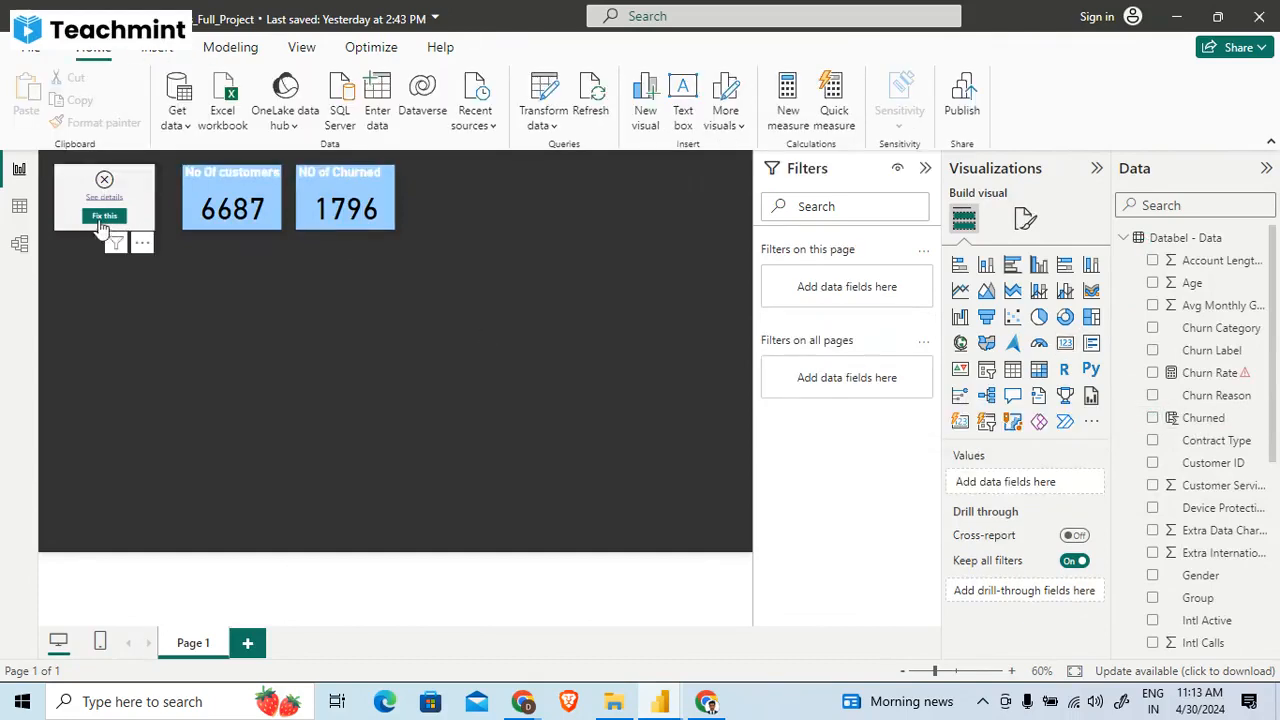
# - Complete the Churn Rate measure by adding [Number of Unique Customers] as the second argument of DIVIDE
pyautogui.click(78, 188)
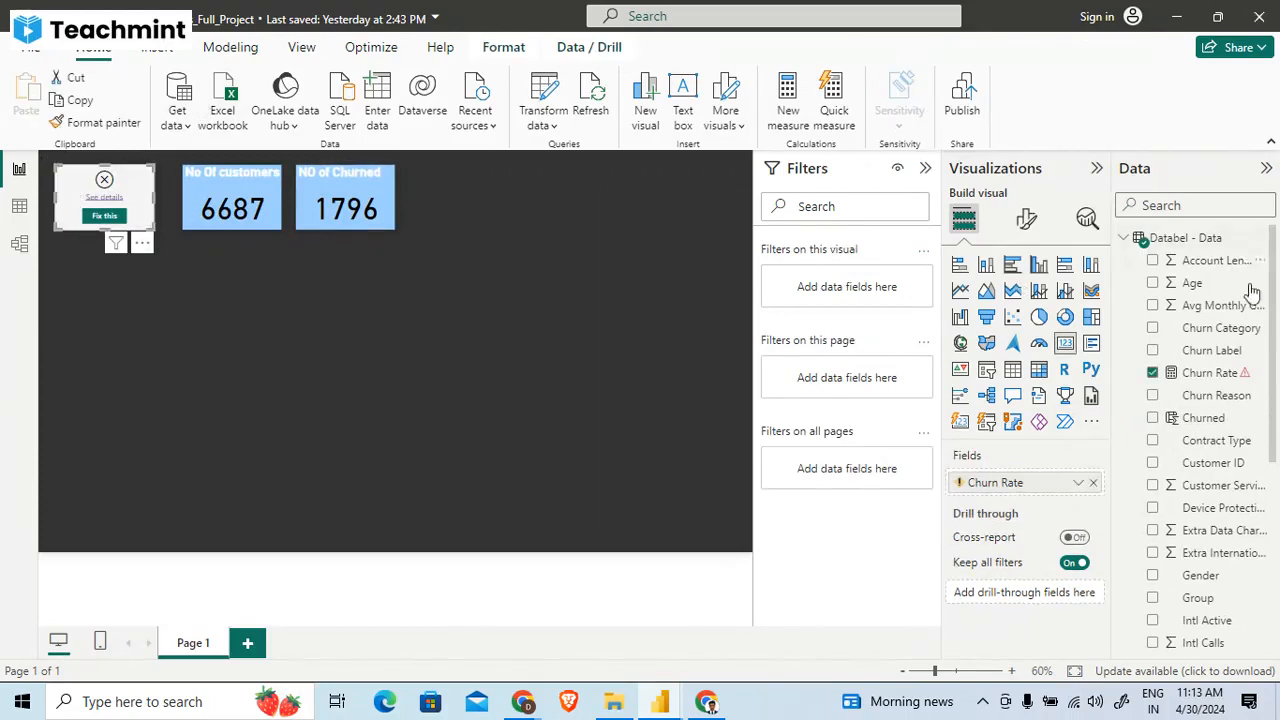
pyautogui.click(1205, 375)
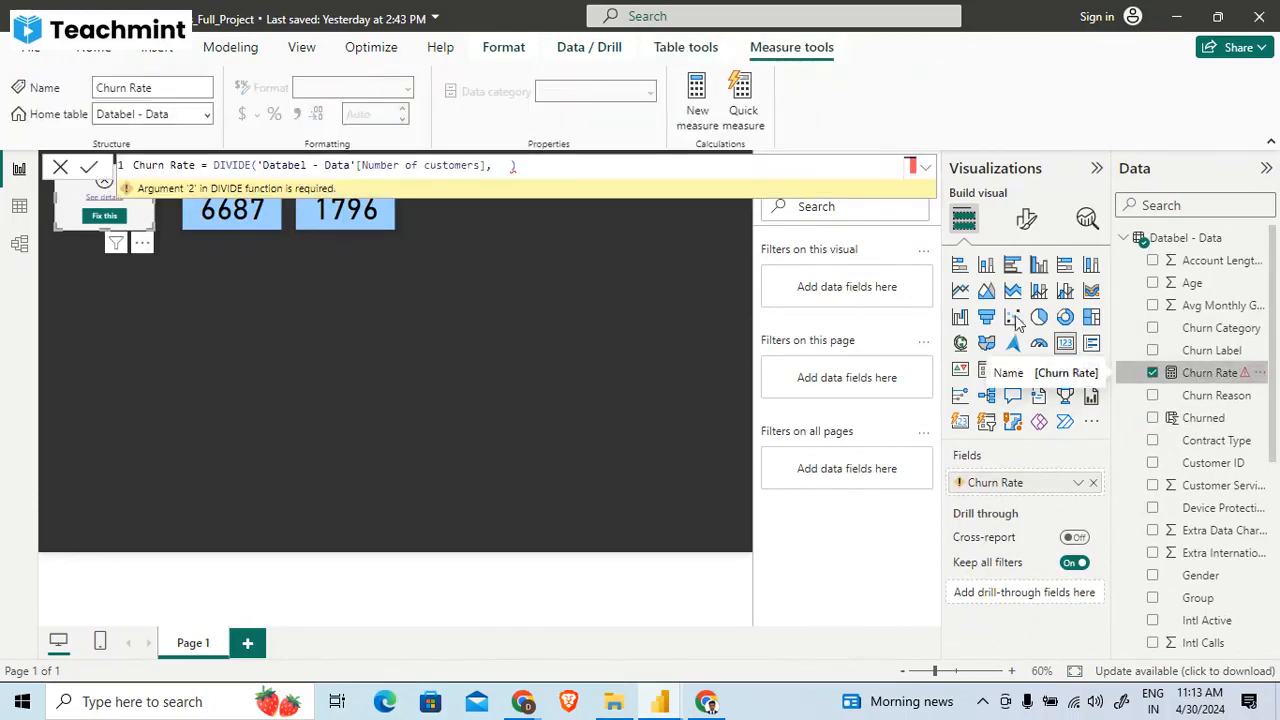
pyautogui.click(508, 168)
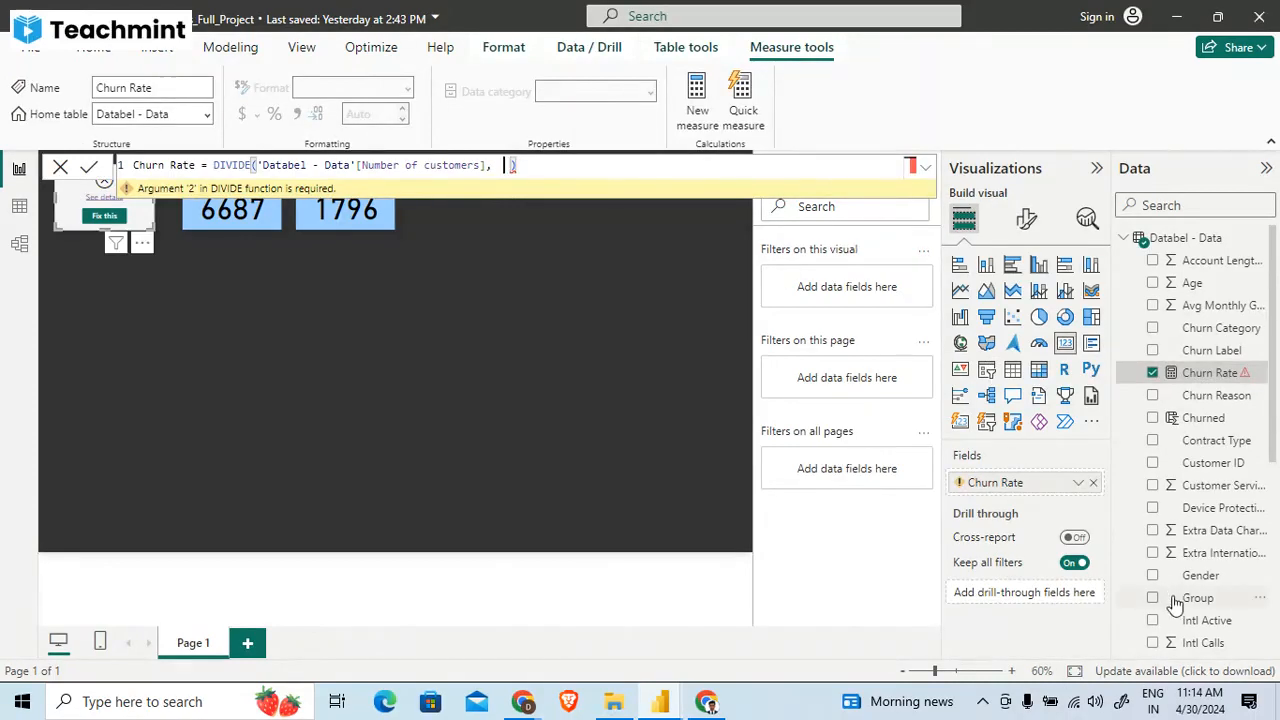
pyautogui.scroll(-5, 1175, 603)
pyautogui.write('N')
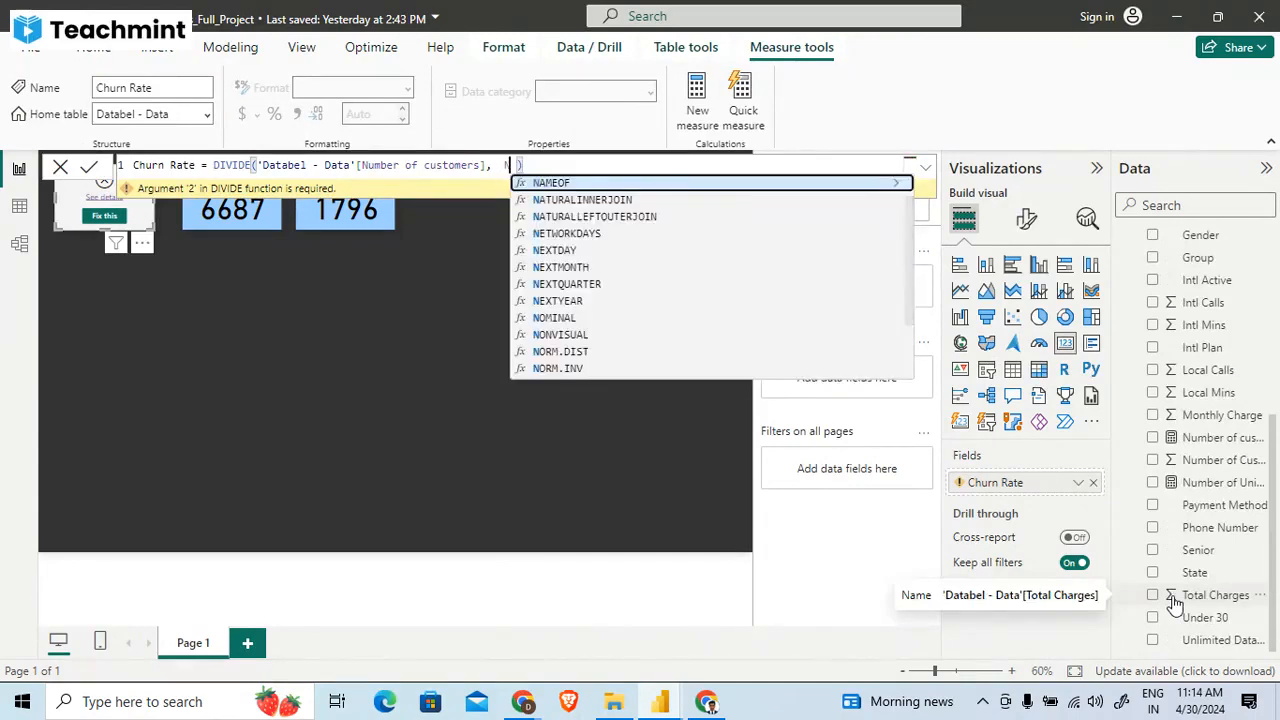
pyautogui.write('UMEBE')
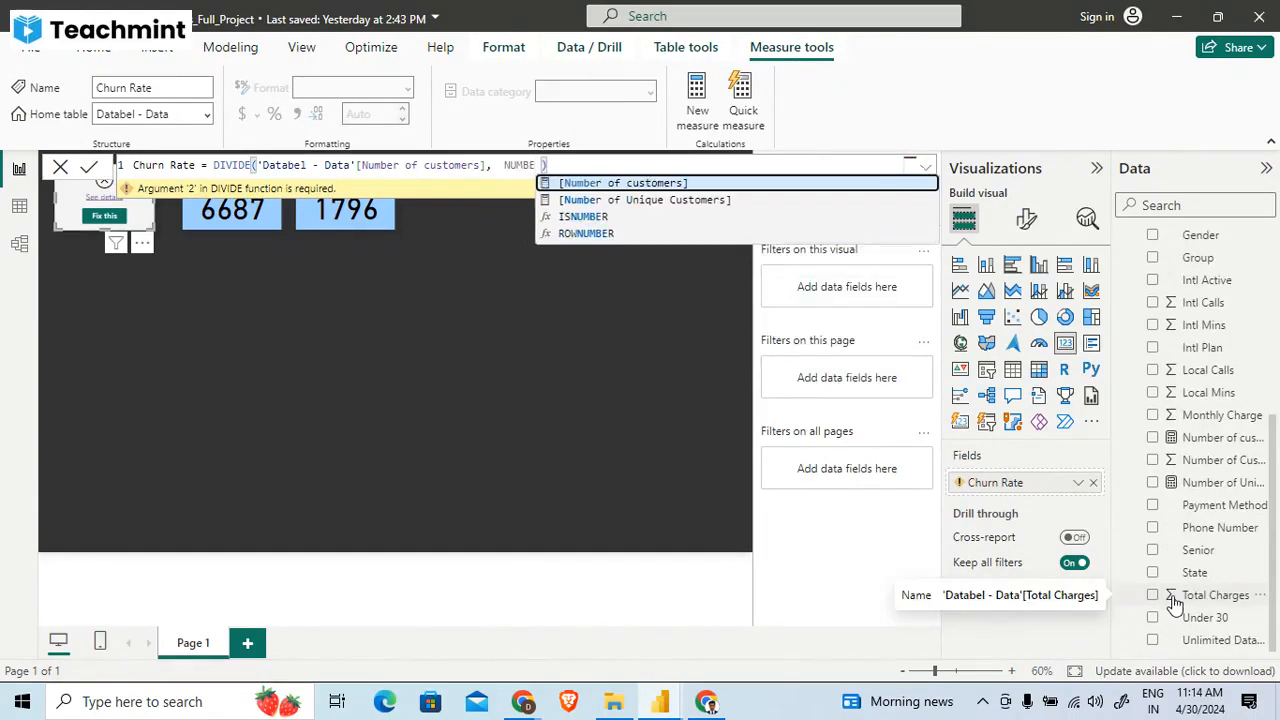
pyautogui.click(728, 200)
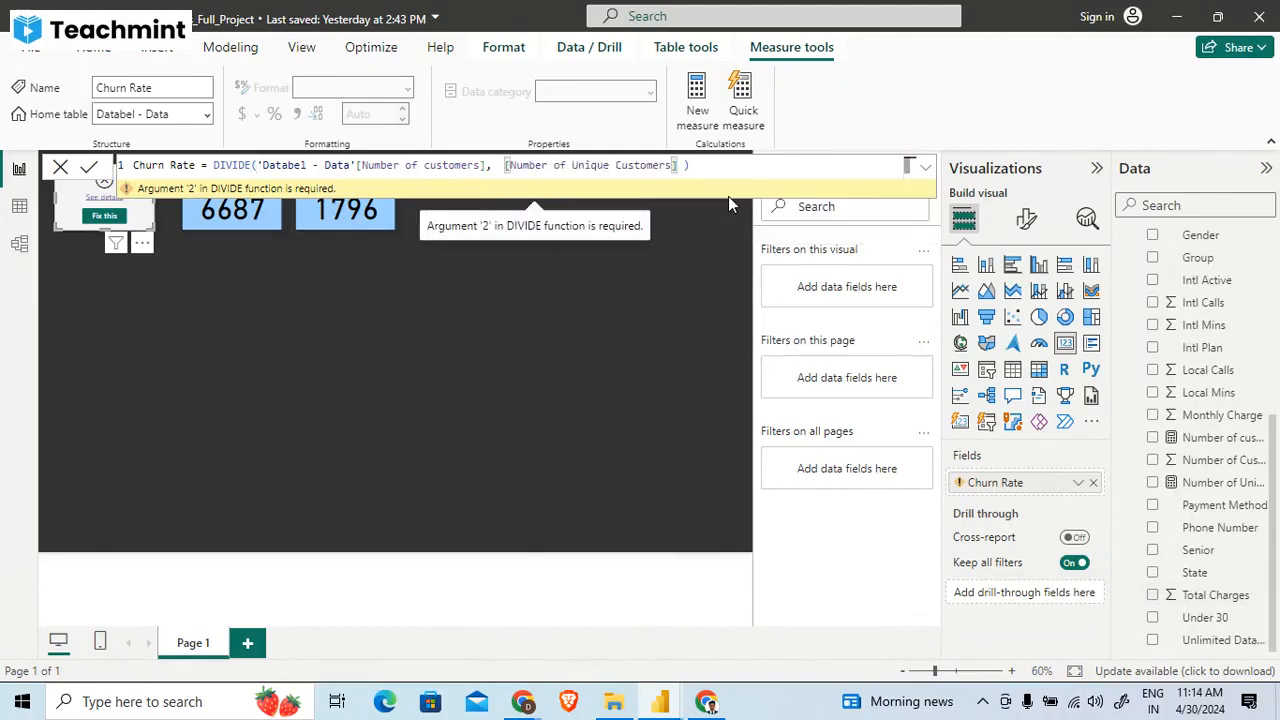
pyautogui.press('Return')
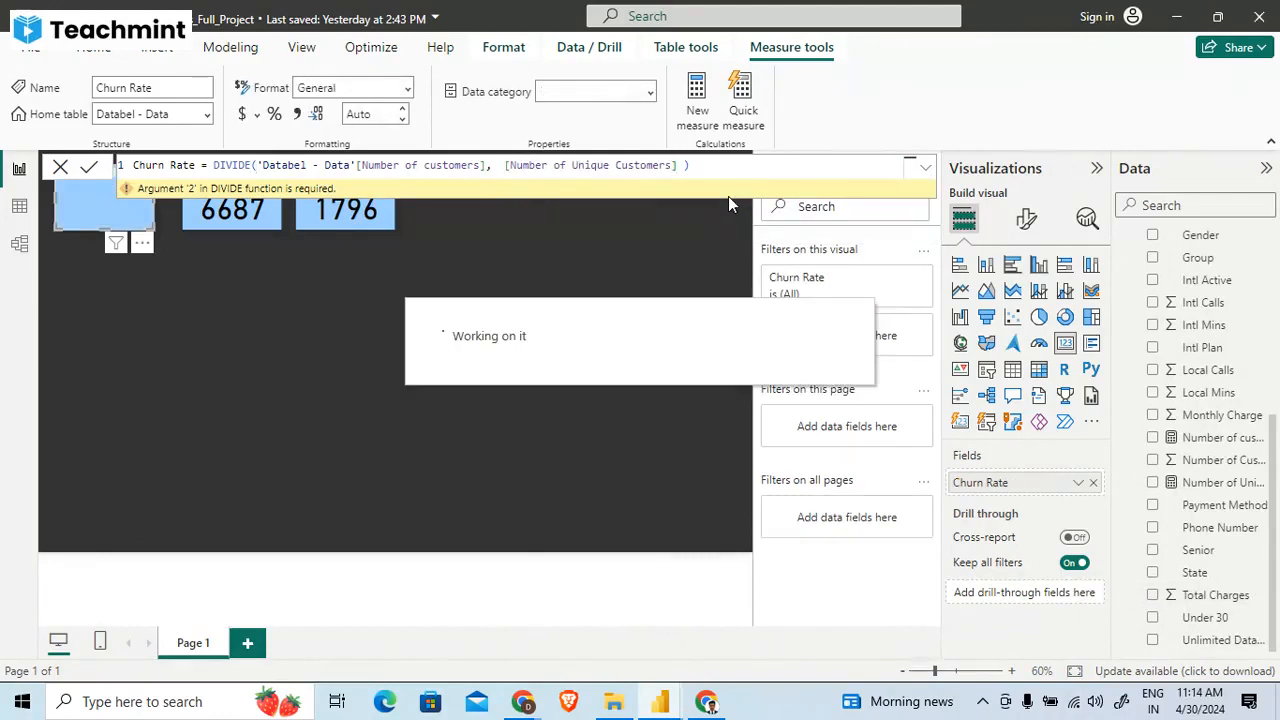
pyautogui.click(362, 285)
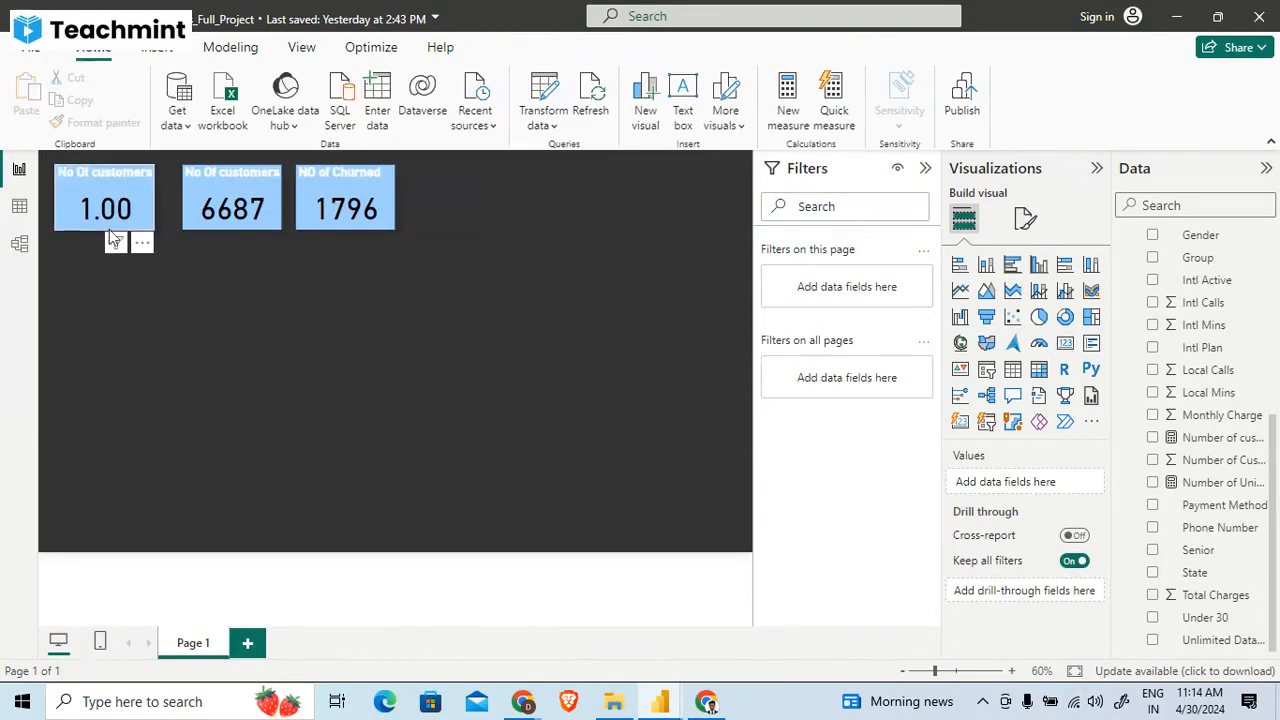
# - Check the fields behind the Churn Rate and customer count cards and switch to the finished churn report for comparison
pyautogui.click(107, 218)
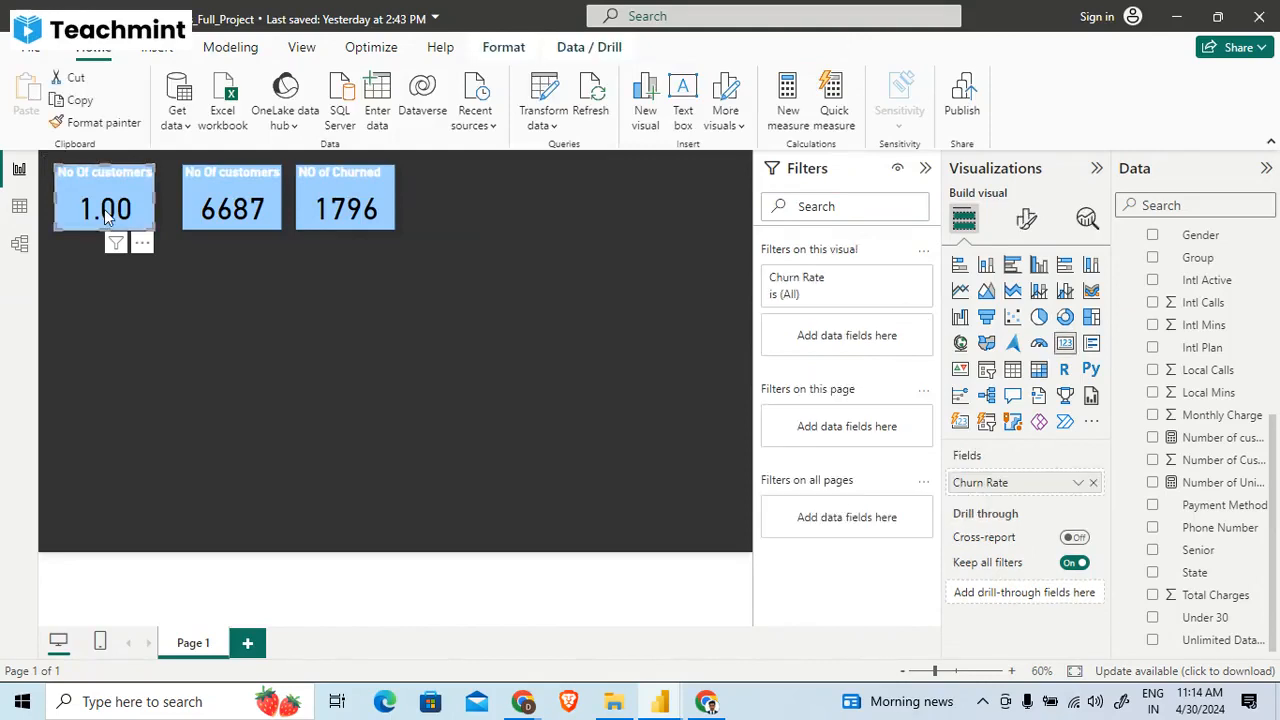
pyautogui.click(235, 211)
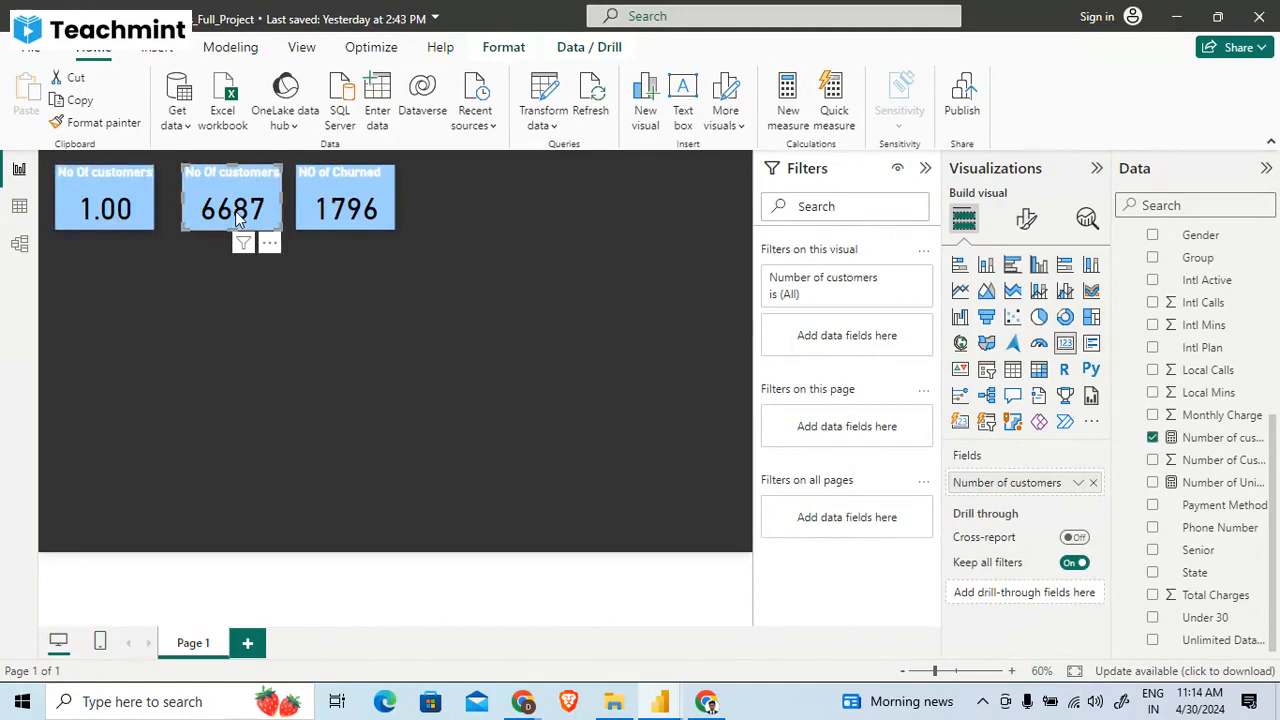
pyautogui.hotkey('alt', 'Tab')
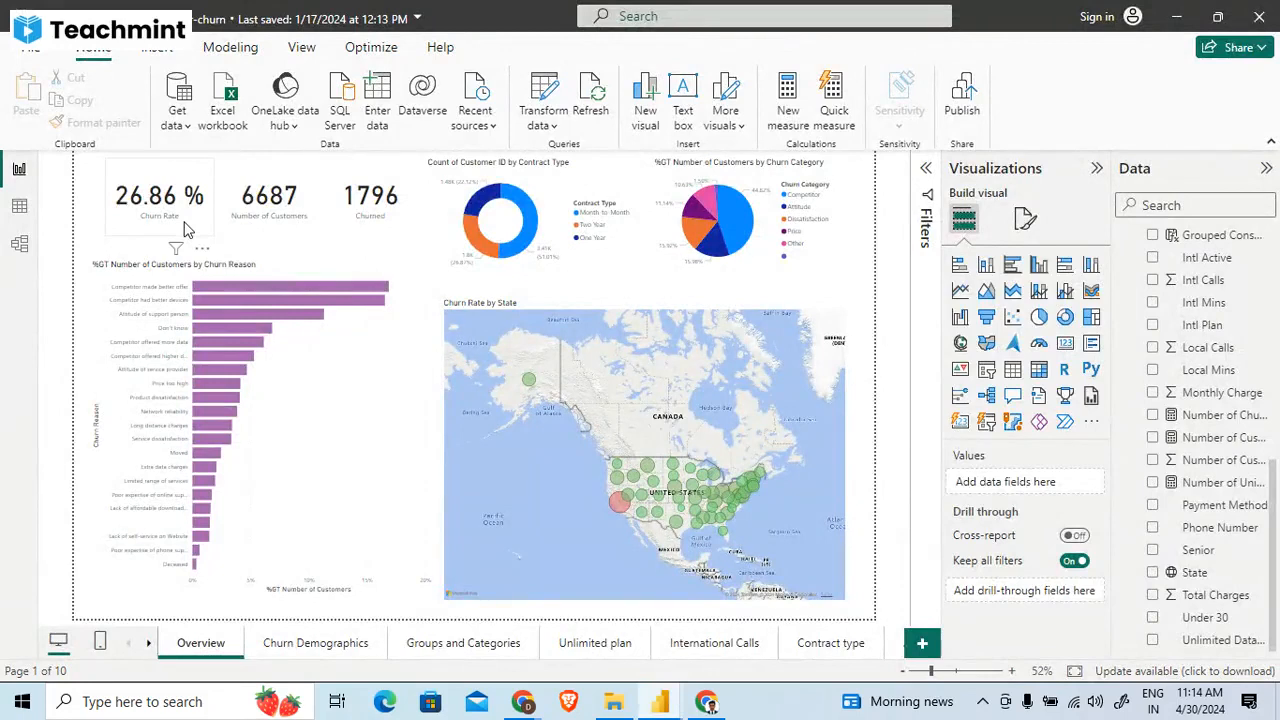
# - Examine the Churn Rate card's formula in the finished report, and compare it with the fields behind the project's two customer-titled cards
pyautogui.click(185, 230)
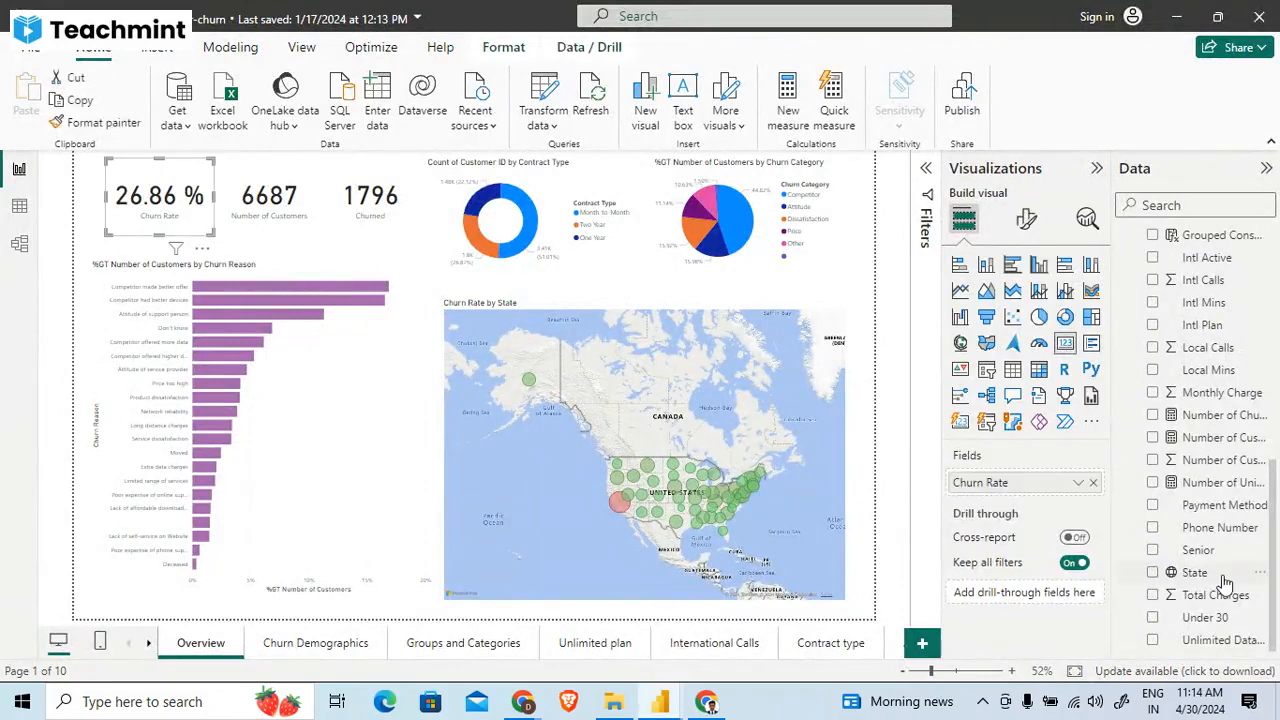
pyautogui.scroll(10, 1224, 583)
pyautogui.click(1178, 462)
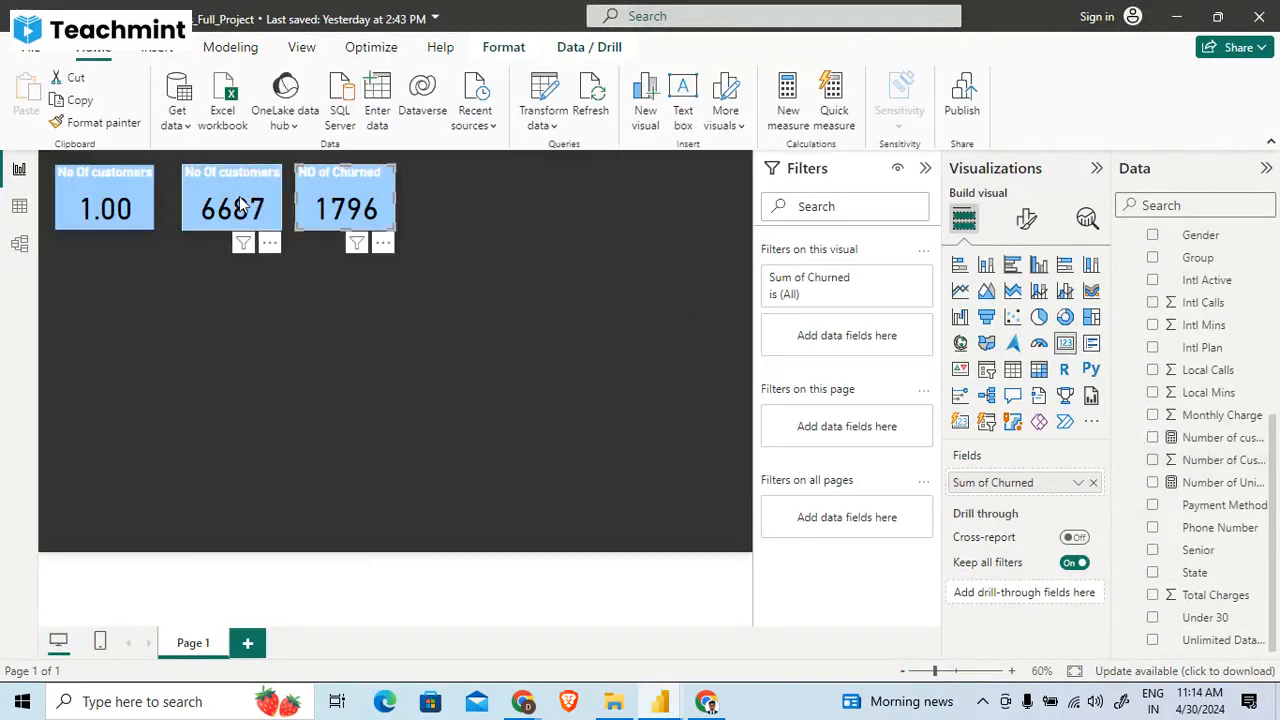
pyautogui.click(240, 205)
pyautogui.click(85, 207)
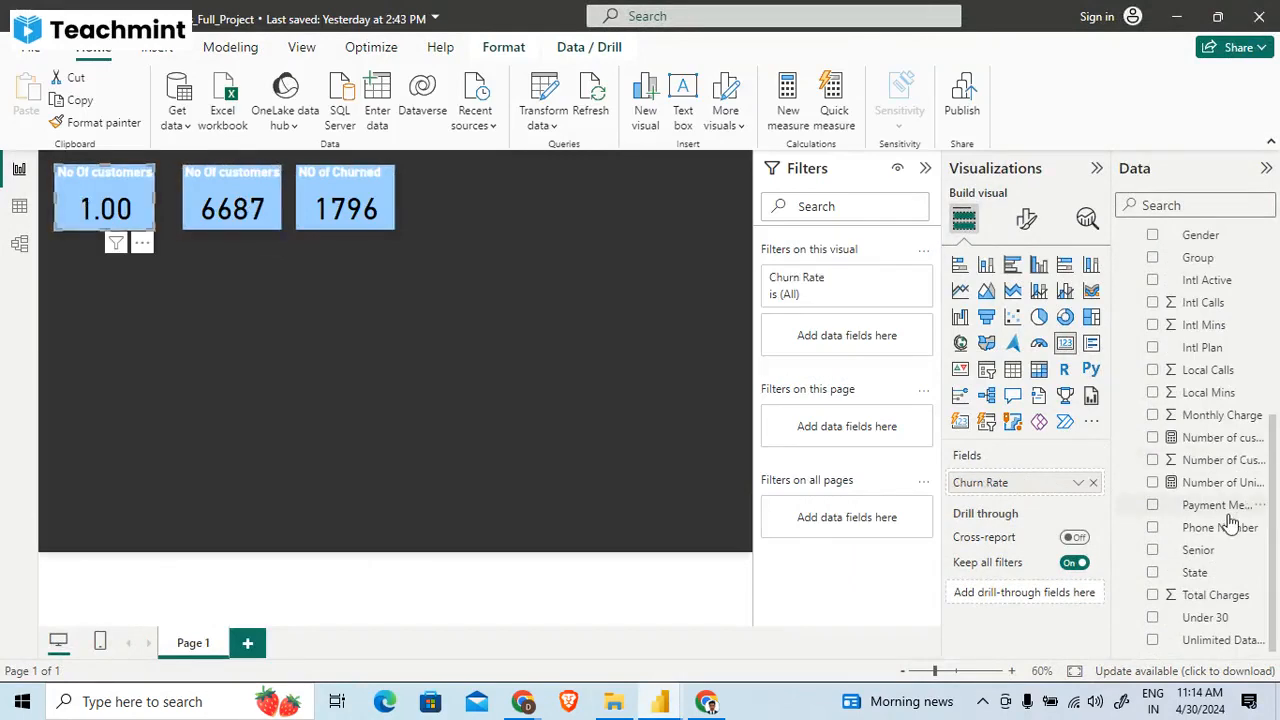
# - Remove 'Databel - Data'[Number of customers] from the Churn Rate measure's DIVIDE and enter the partial name nUM as its first argument
pyautogui.scroll(5, 1228, 520)
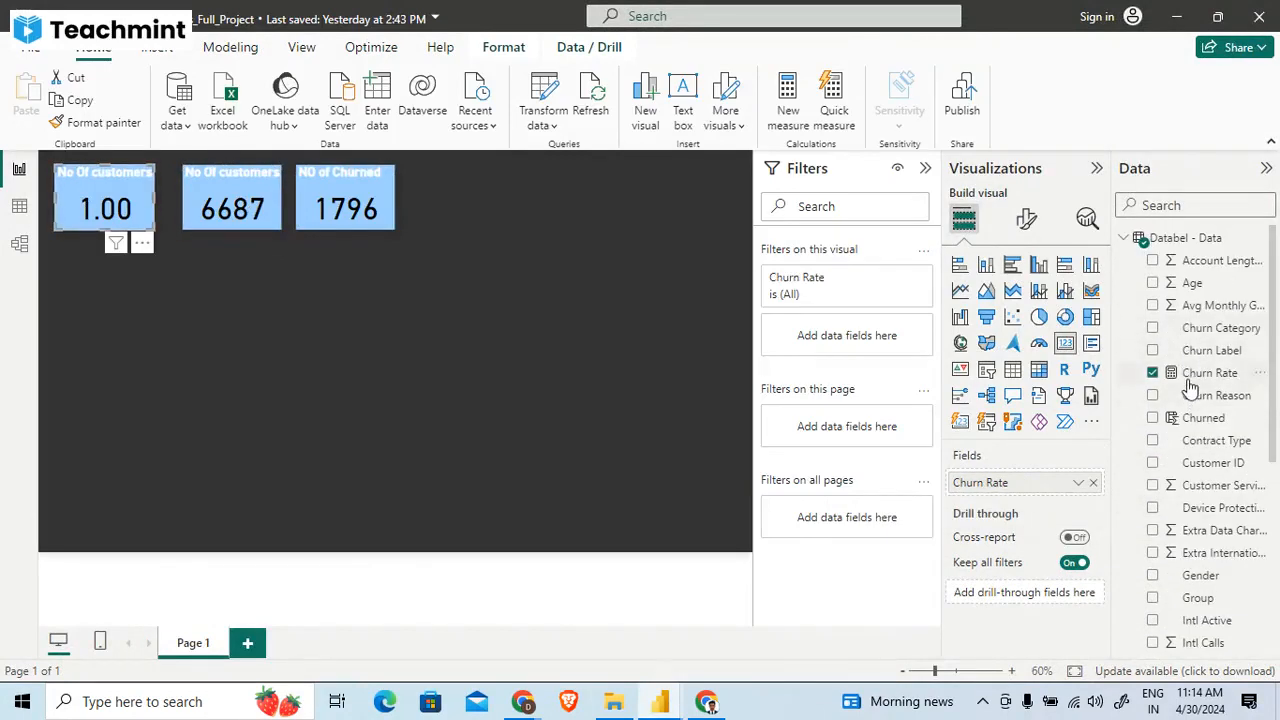
pyautogui.click(1195, 375)
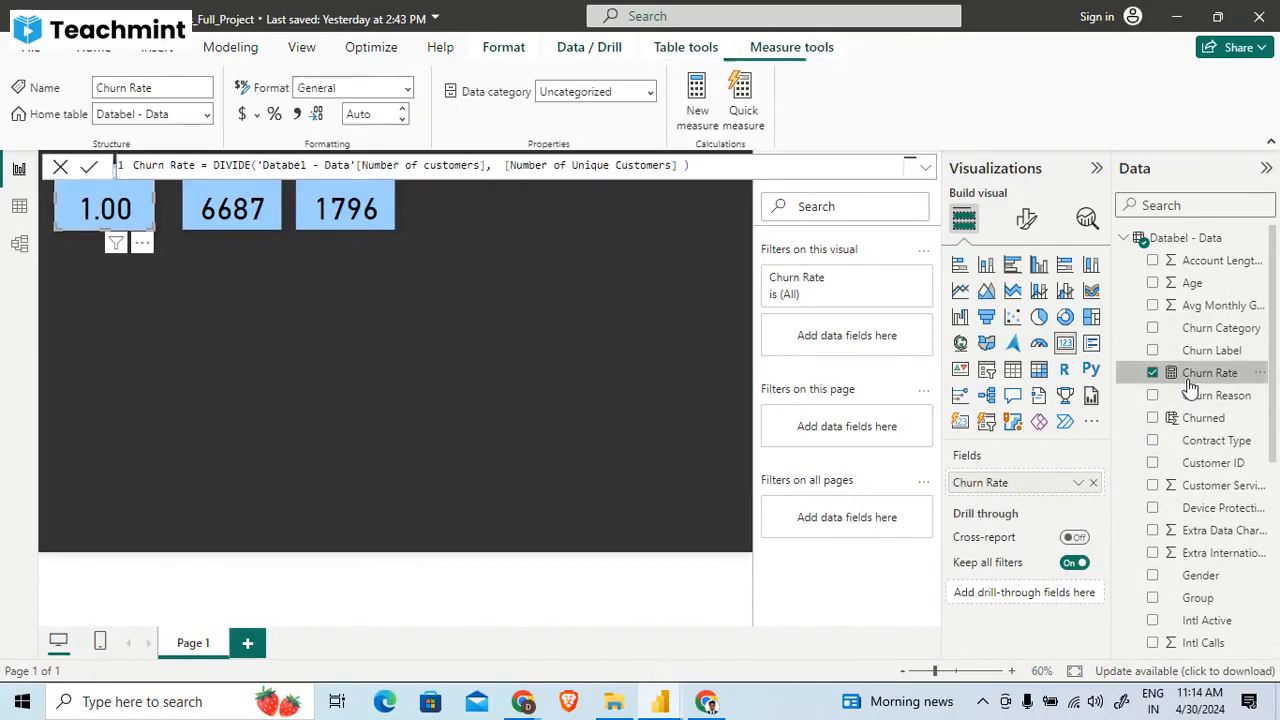
pyautogui.click(486, 166)
pyautogui.moveTo(486, 166); pyautogui.dragTo(263, 166)
pyautogui.press('BackSpace')
pyautogui.press('BackSpace')
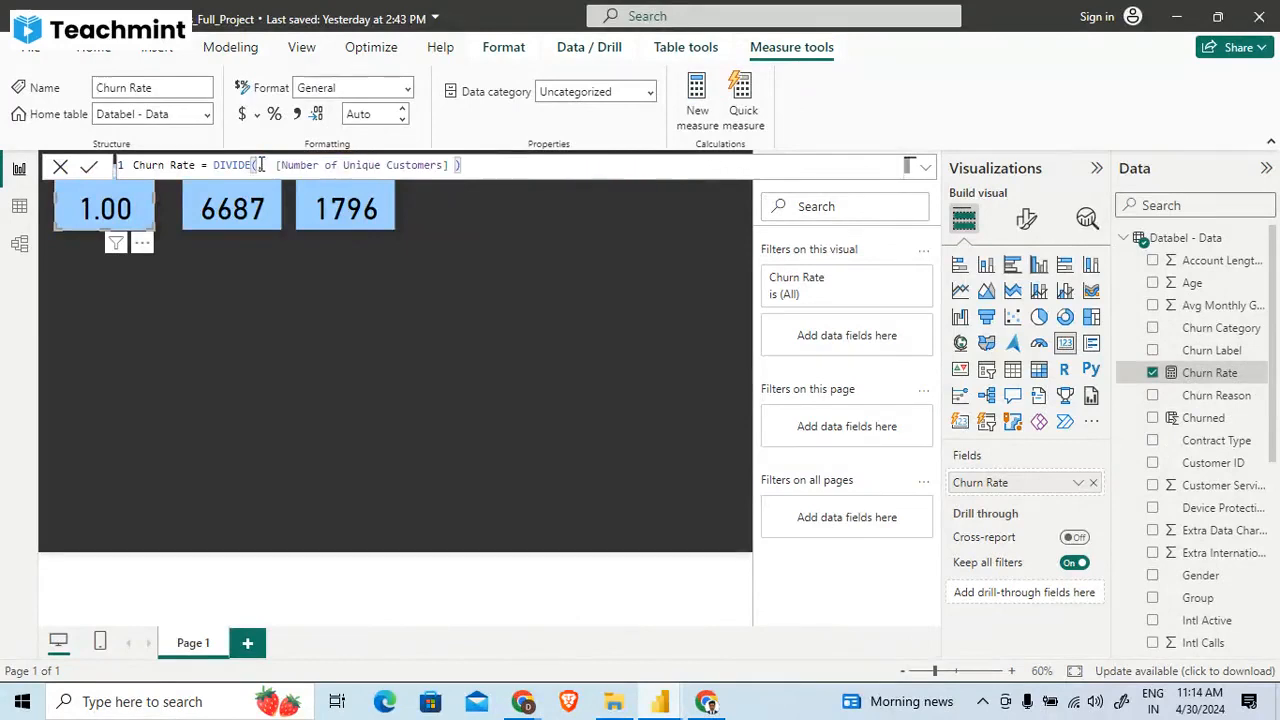
pyautogui.write('n')
pyautogui.press('BackSpace')
pyautogui.write('NUM')
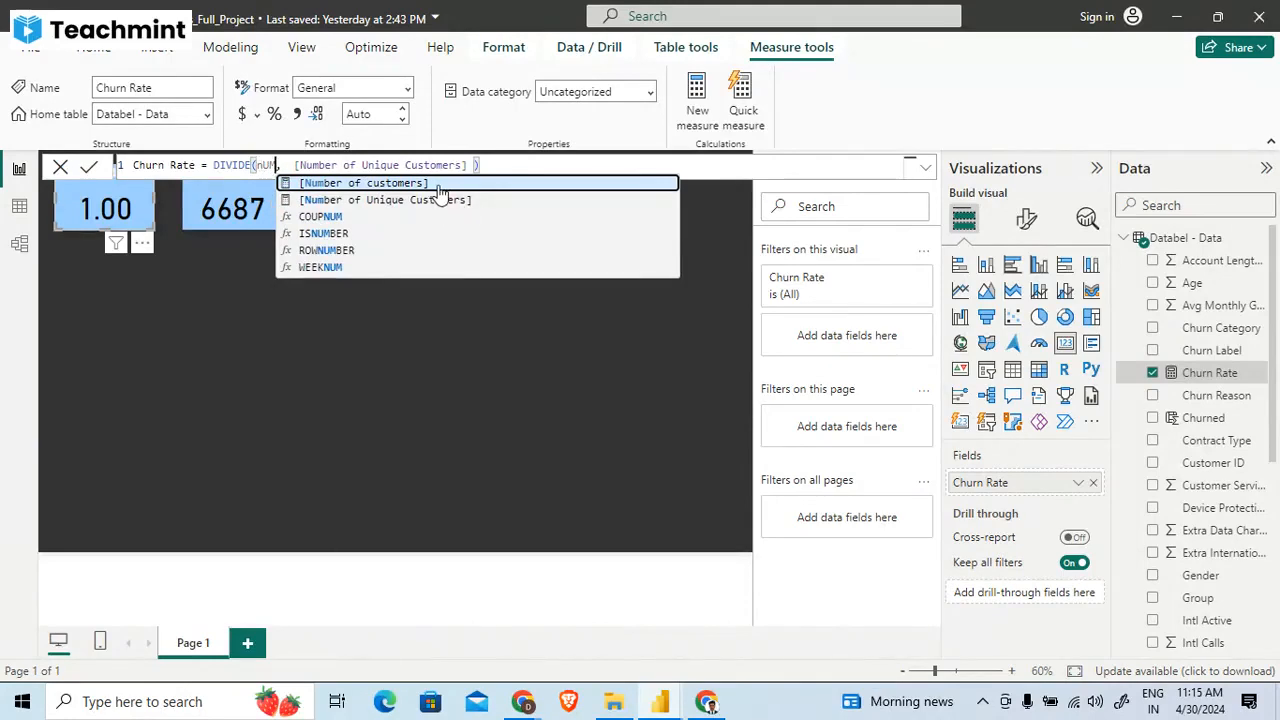
pyautogui.click(232, 223)
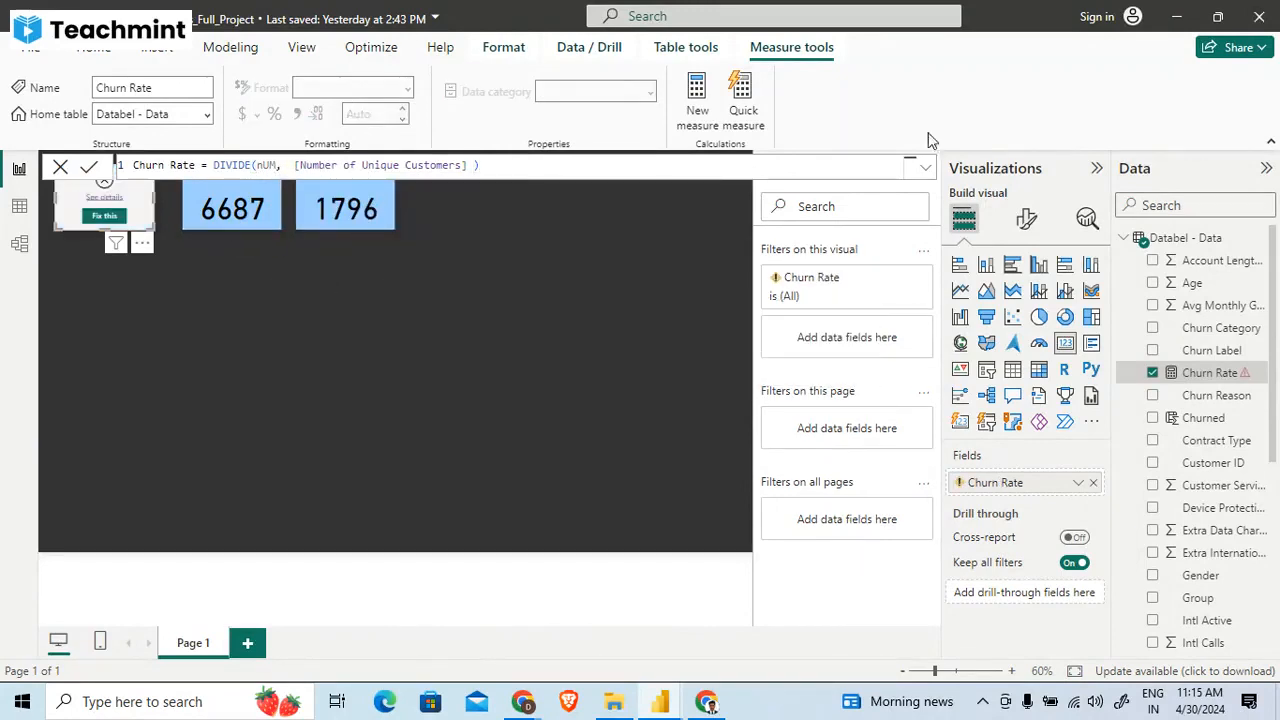
pyautogui.click(443, 254)
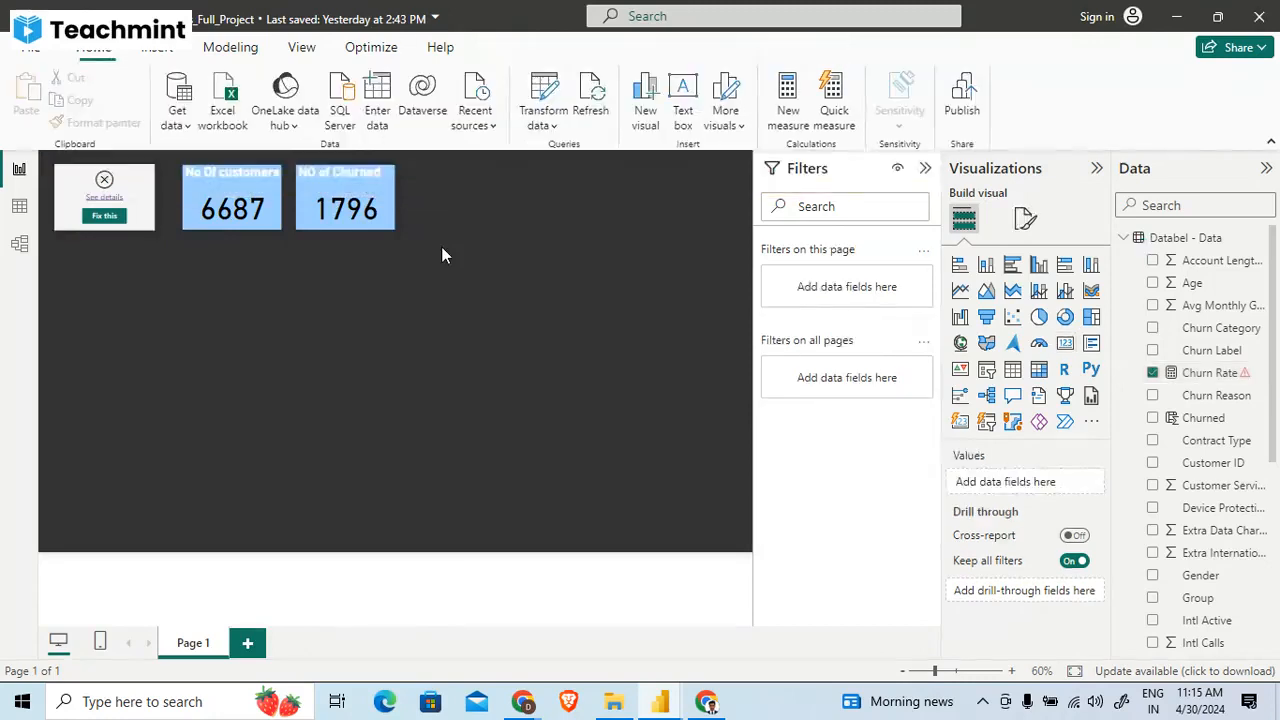
# - Examine the Churned column's formula behind the NO of Churned card and compare it with the Churned column in the finished report
pyautogui.click(345, 205)
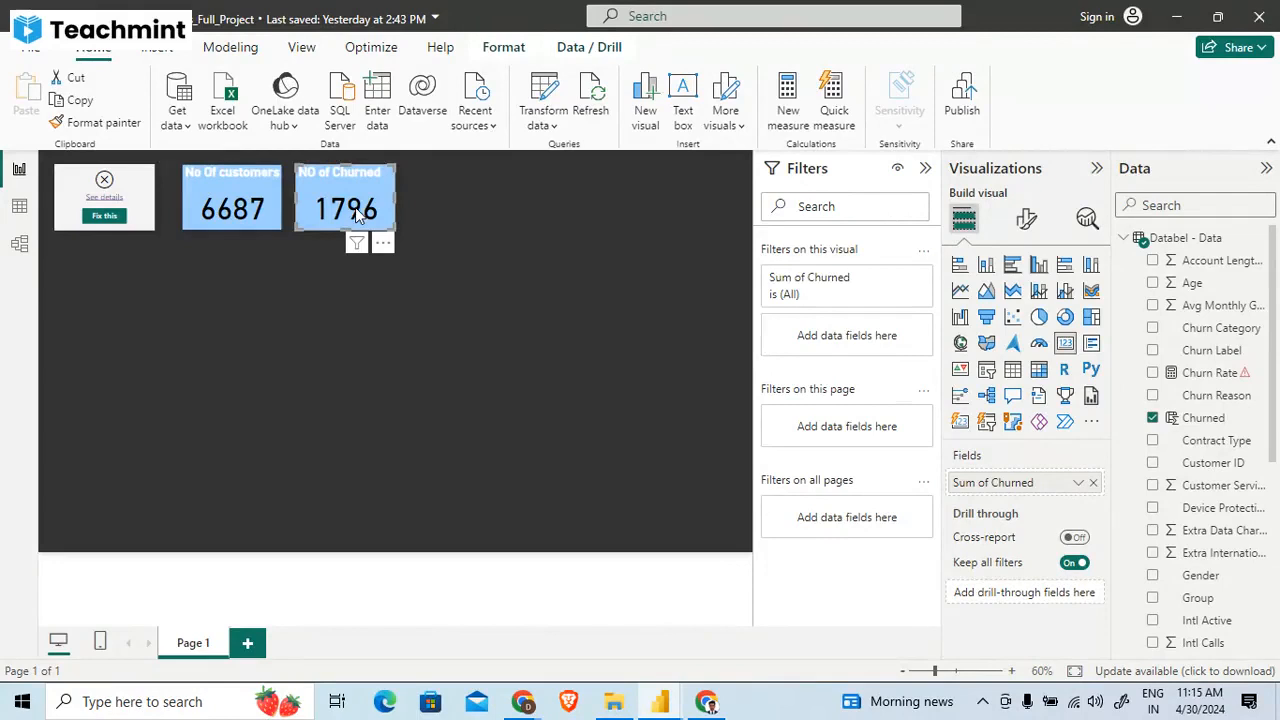
pyautogui.click(1221, 424)
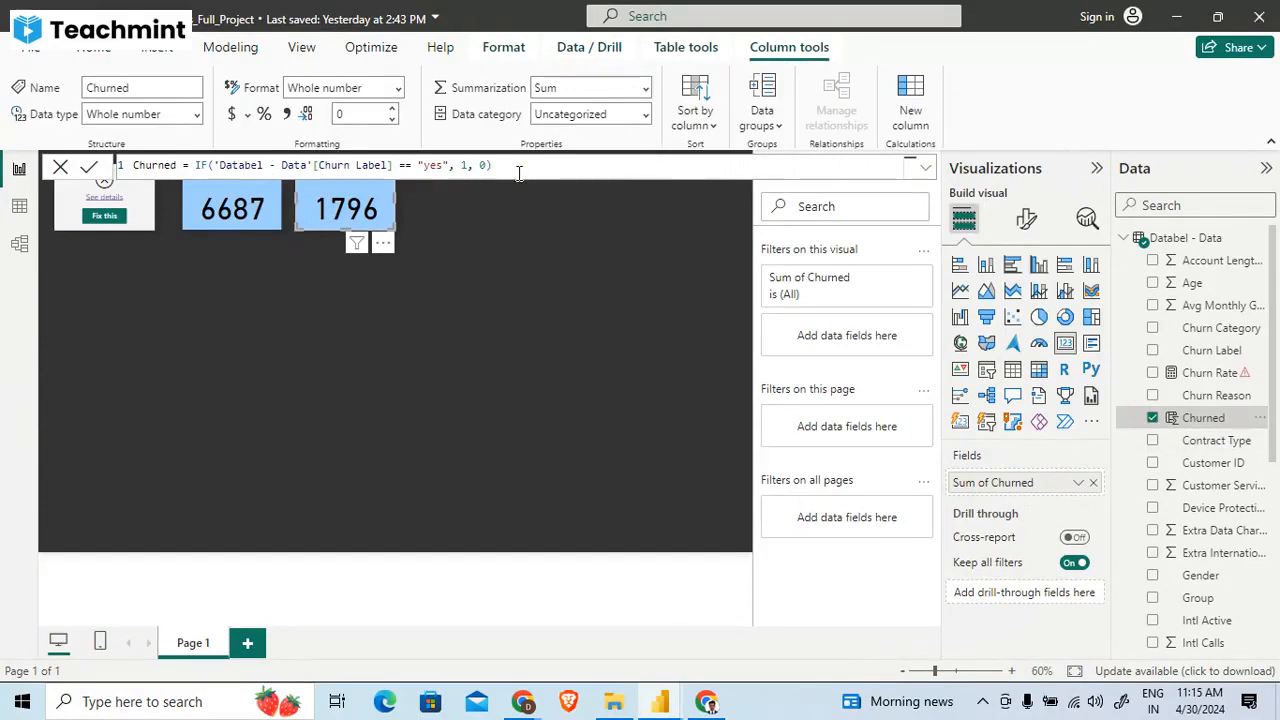
pyautogui.hotkey('alt', 'Tab')
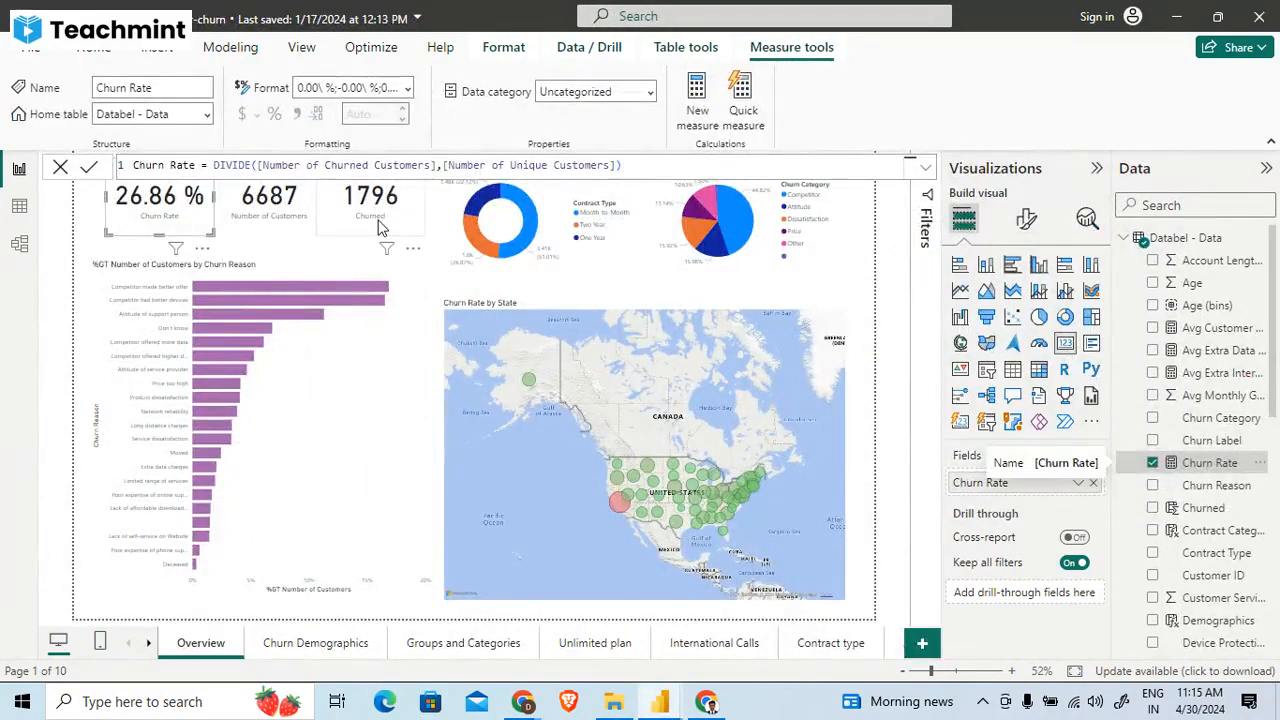
pyautogui.click(378, 228)
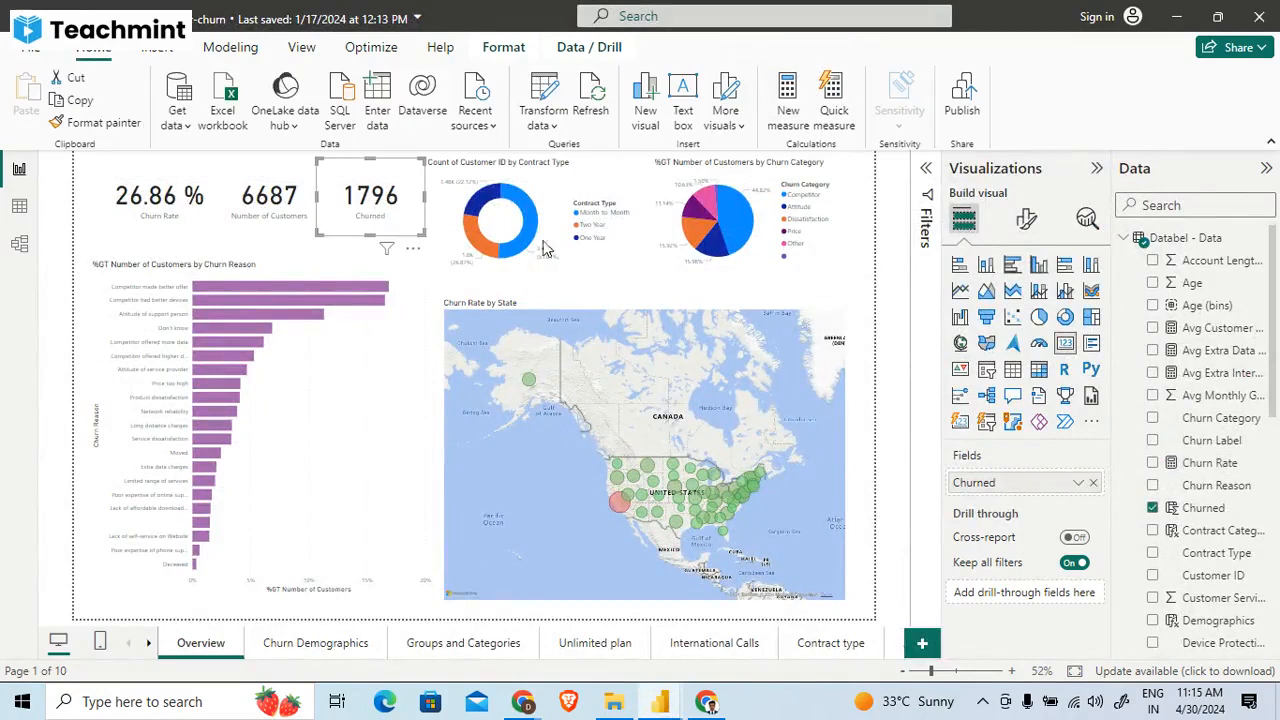
pyautogui.click(1205, 510)
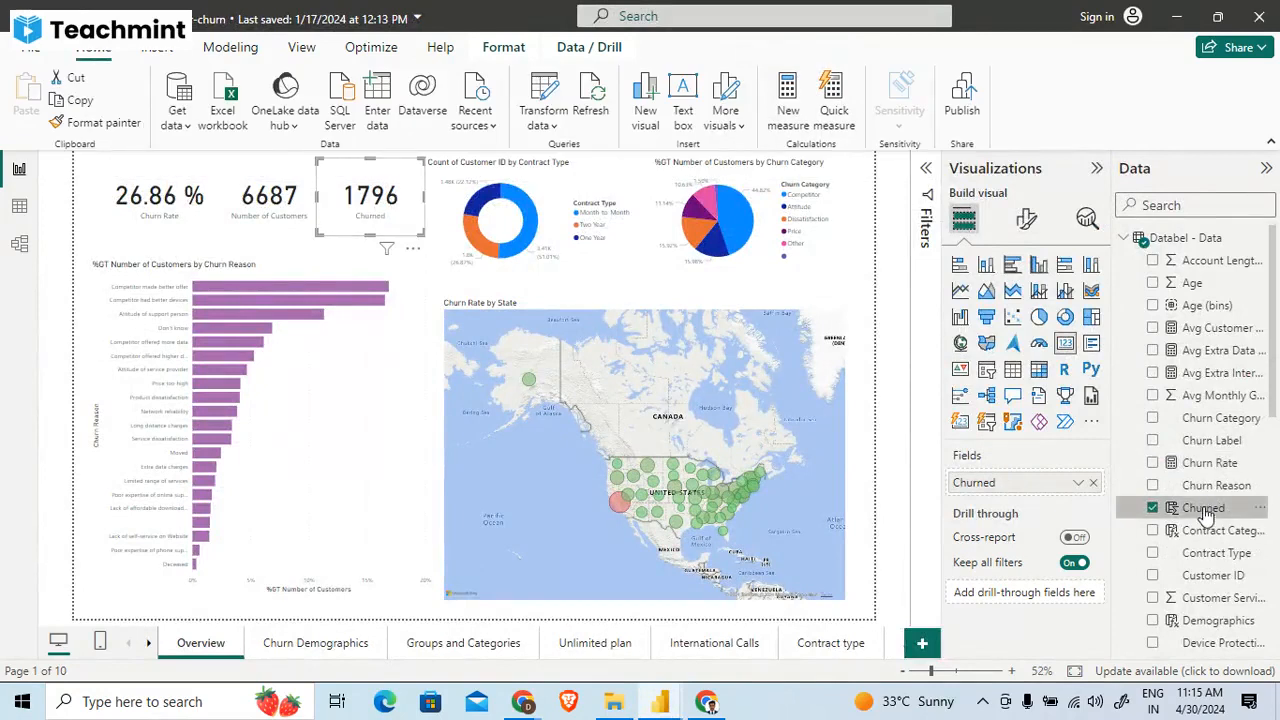
pyautogui.click(321, 253)
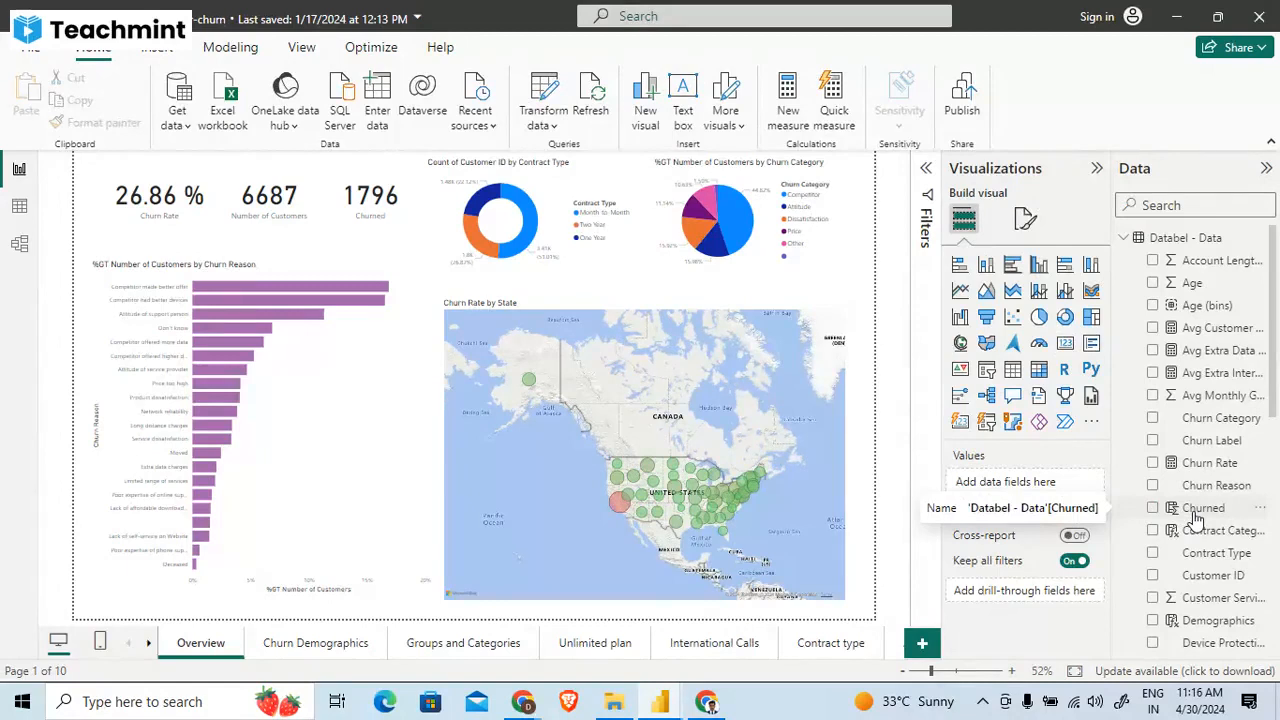
# - Inspect the finished report's Churn Rate formula and find the Number of Churned Customers measure used as its first argument
pyautogui.click(1207, 465)
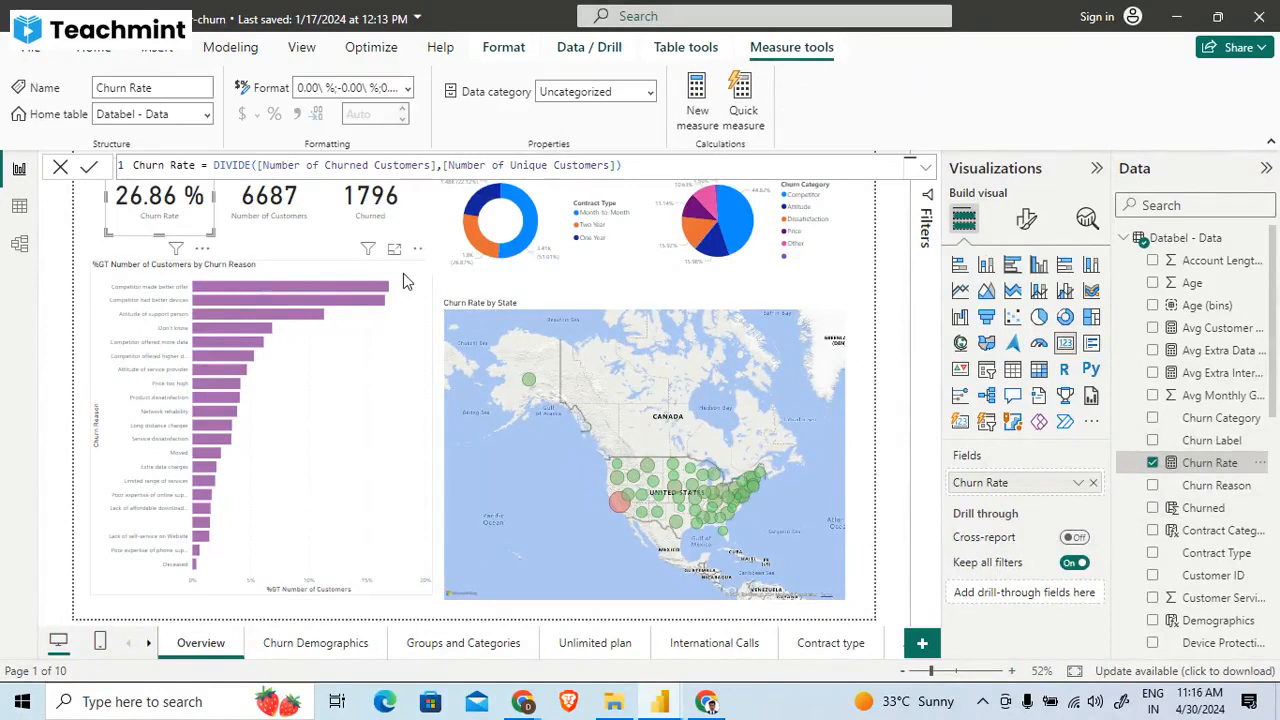
pyautogui.click(409, 166)
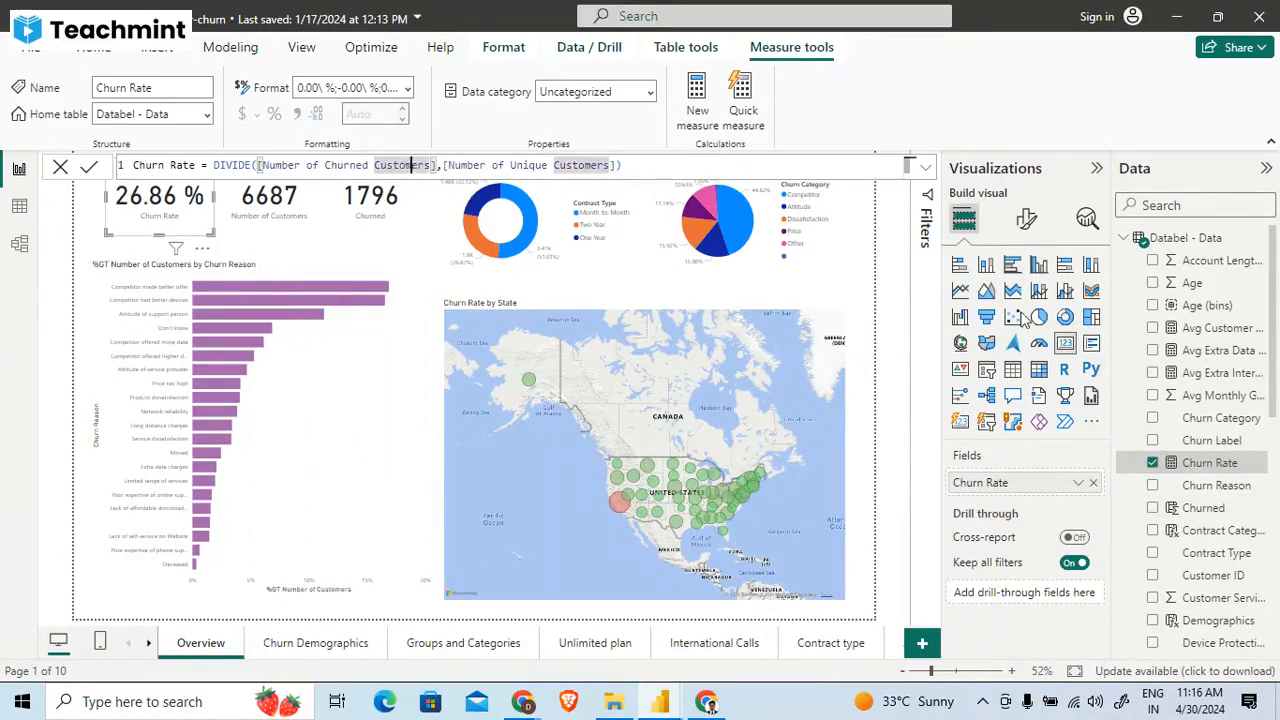
pyautogui.scroll(-1, 1158, 502)
pyautogui.scroll(-3, 1158, 502)
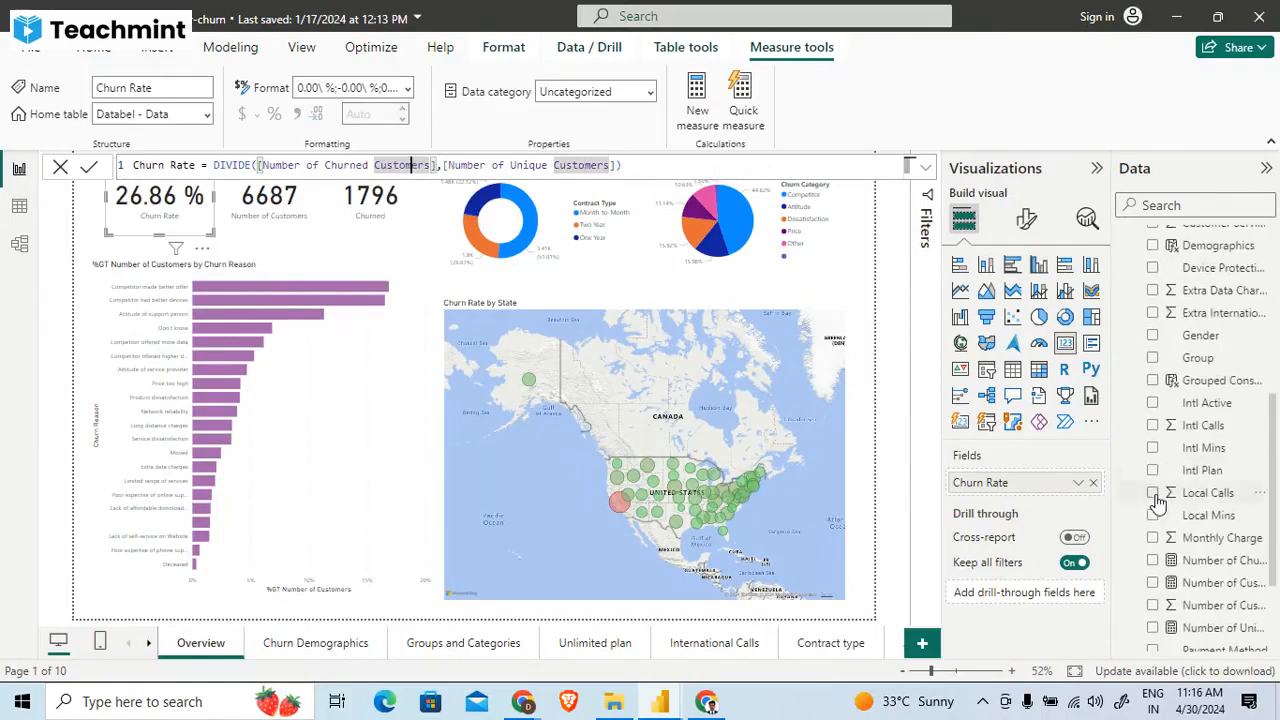
pyautogui.scroll(-1, 1160, 515)
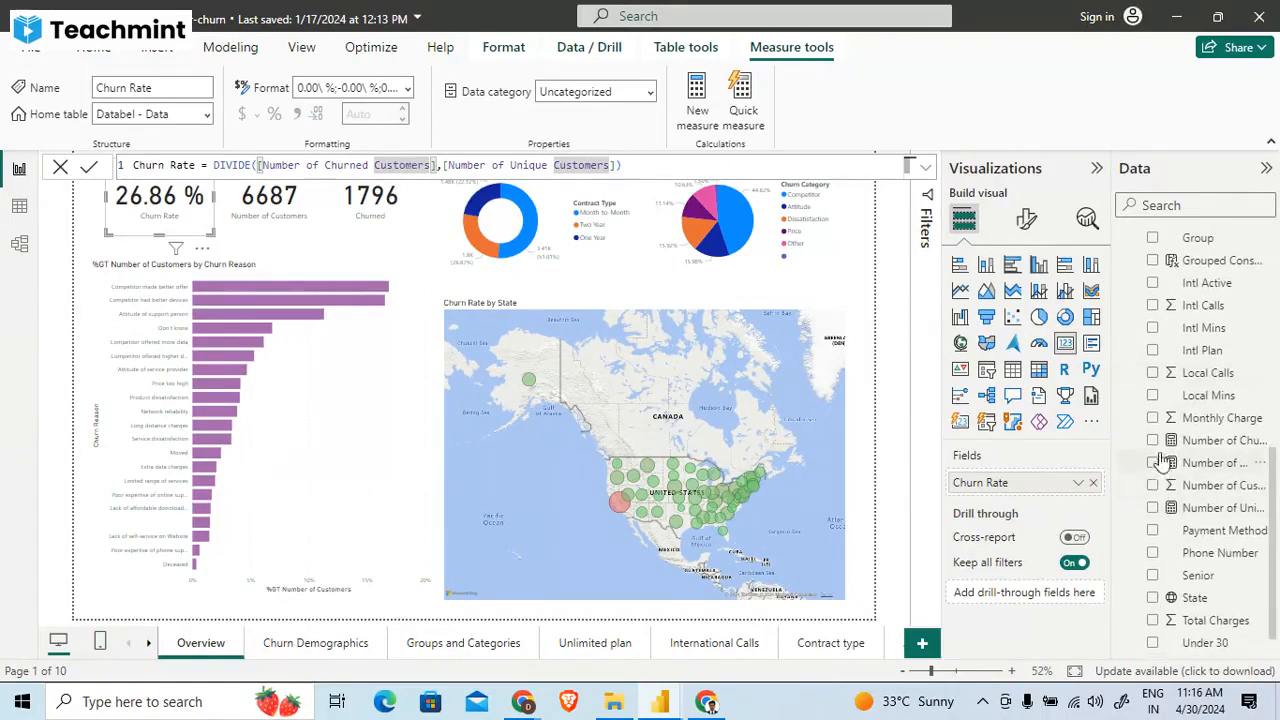
pyautogui.click(1172, 450)
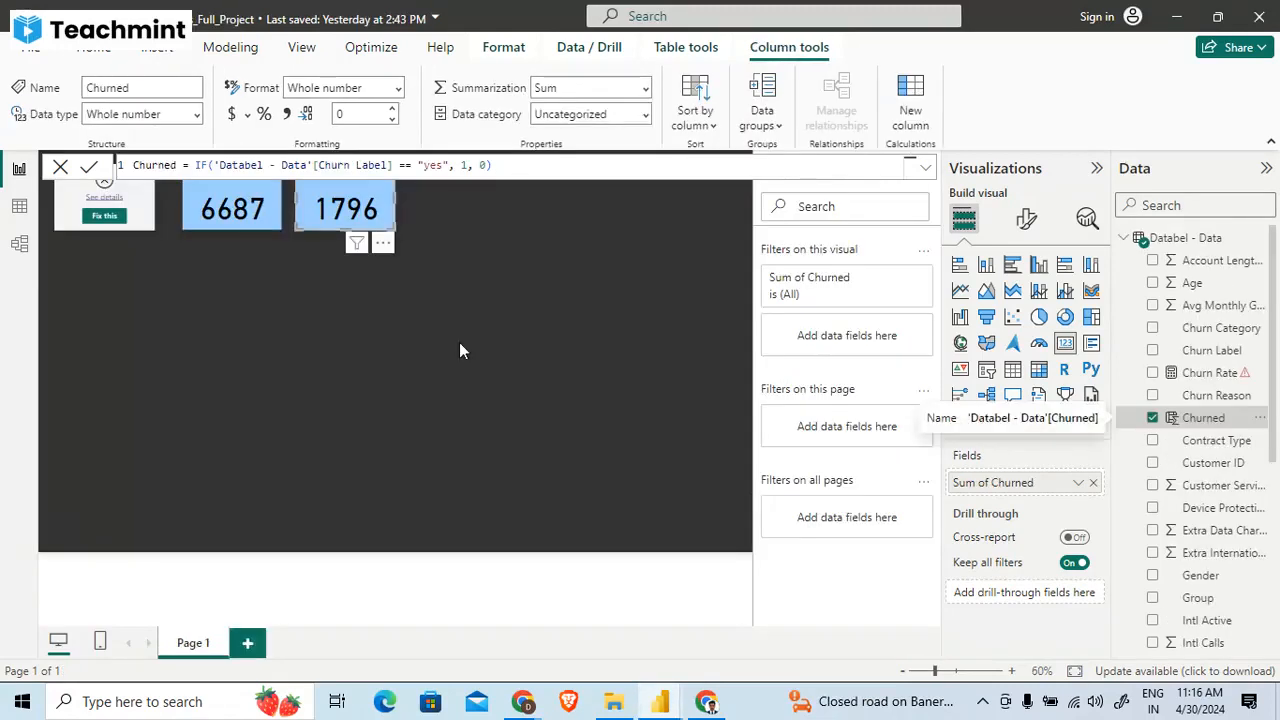
# - Return to the project report and recheck the Churned column formula that feeds the NO of Churned card
pyautogui.click(713, 412)
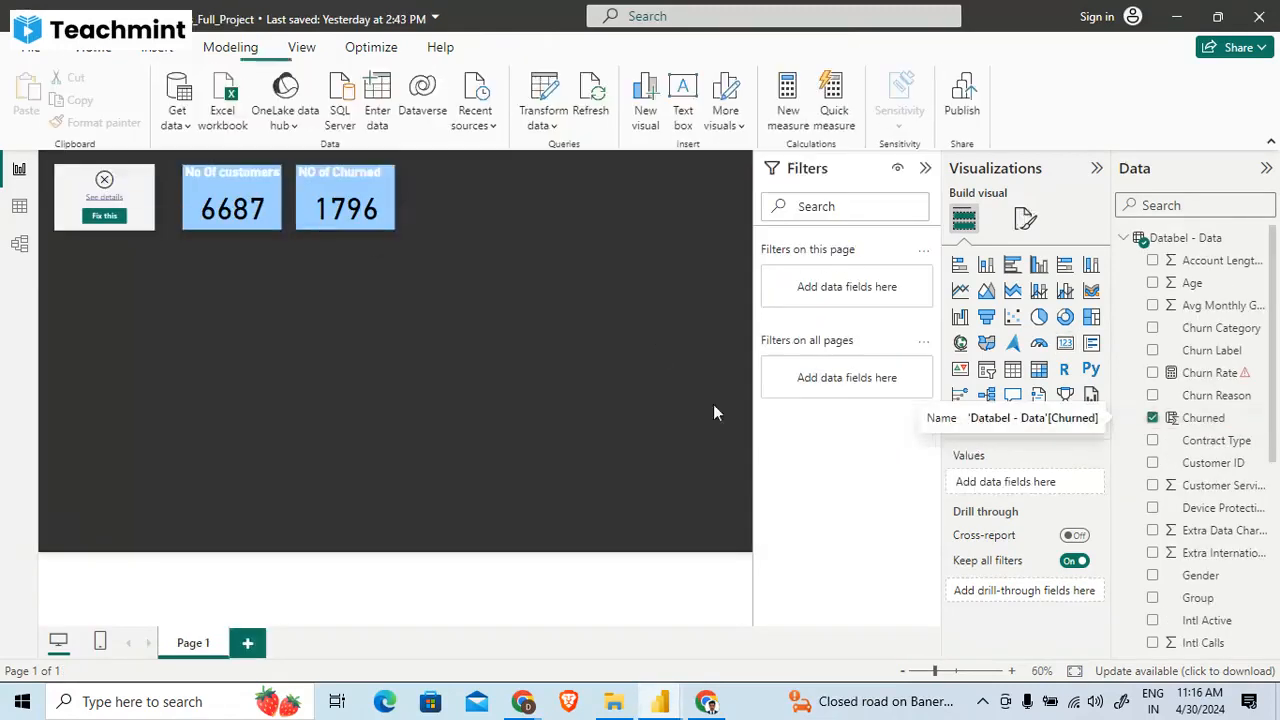
pyautogui.click(352, 210)
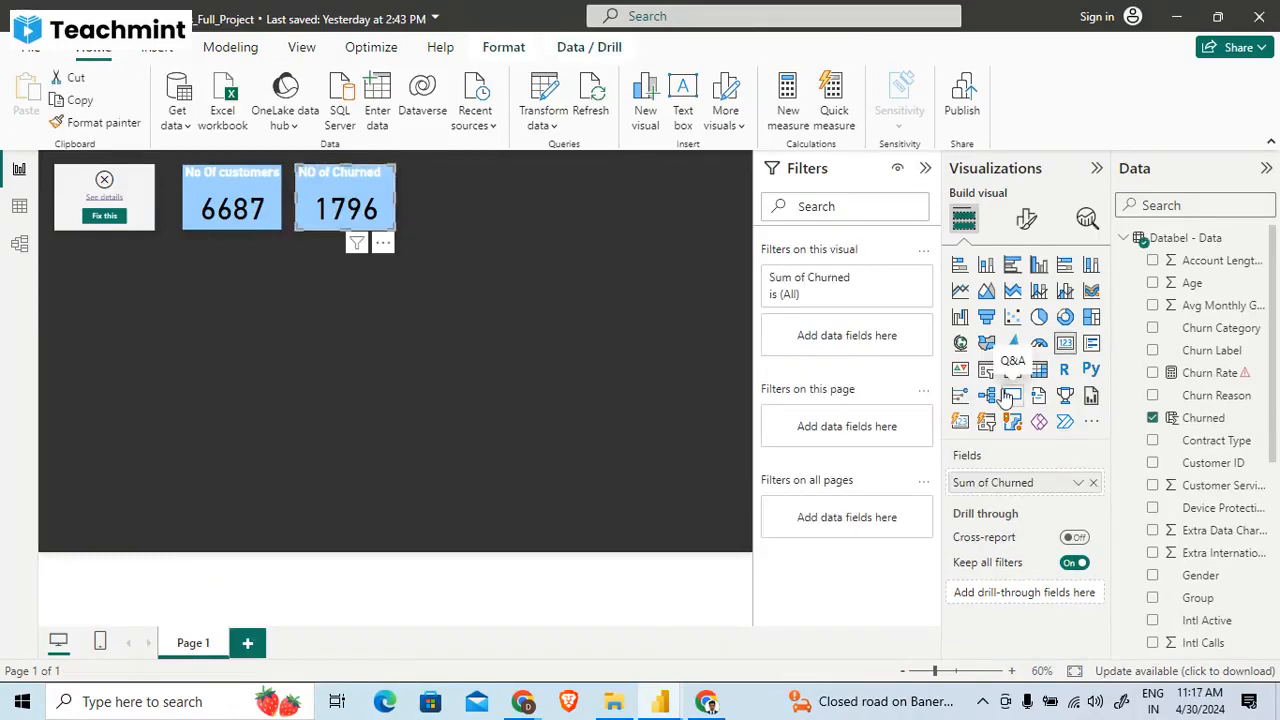
pyautogui.click(1197, 429)
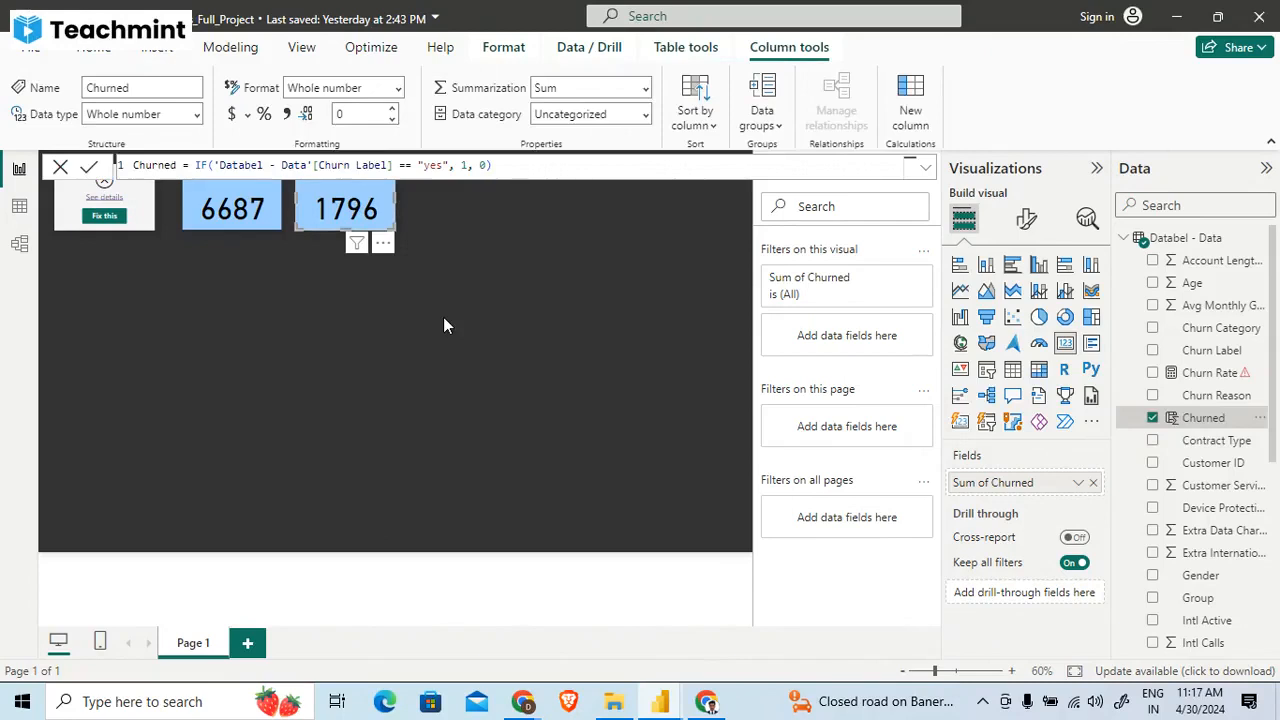
# - Create a new measure Total Churned Customers = SUM('Databel - Data'[Churned])
pyautogui.press('Return')
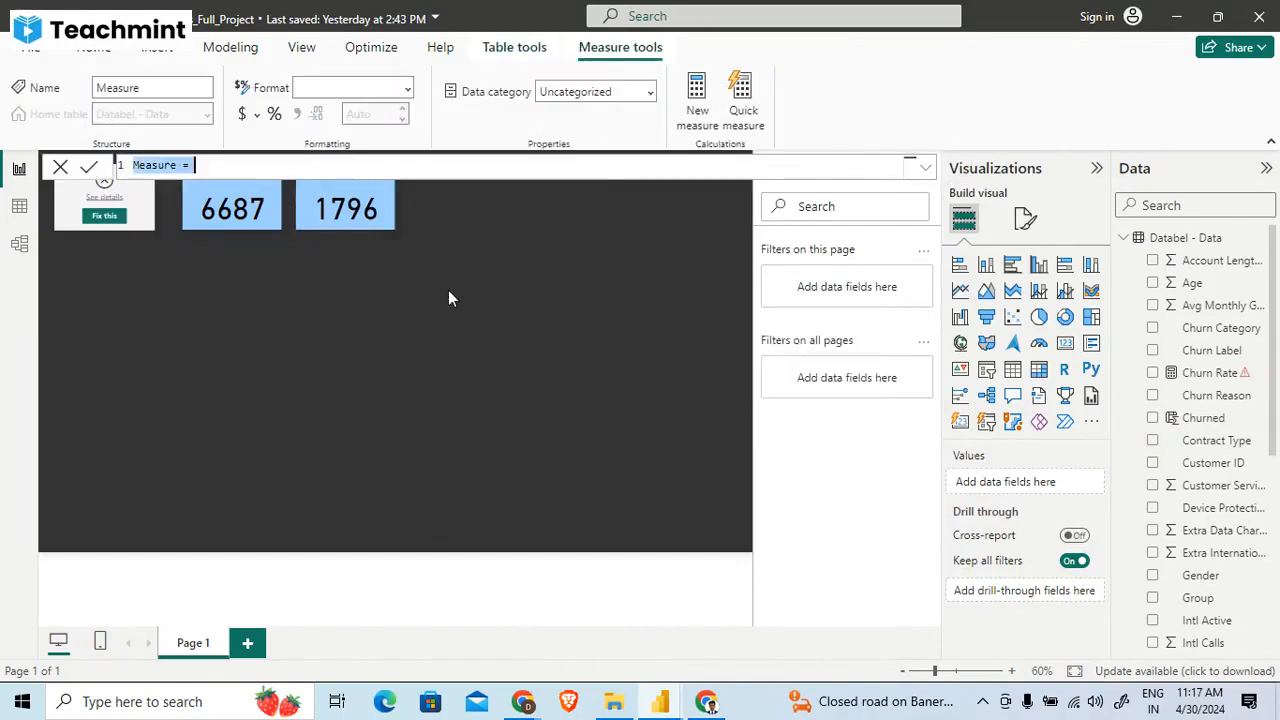
pyautogui.press('BackSpace')
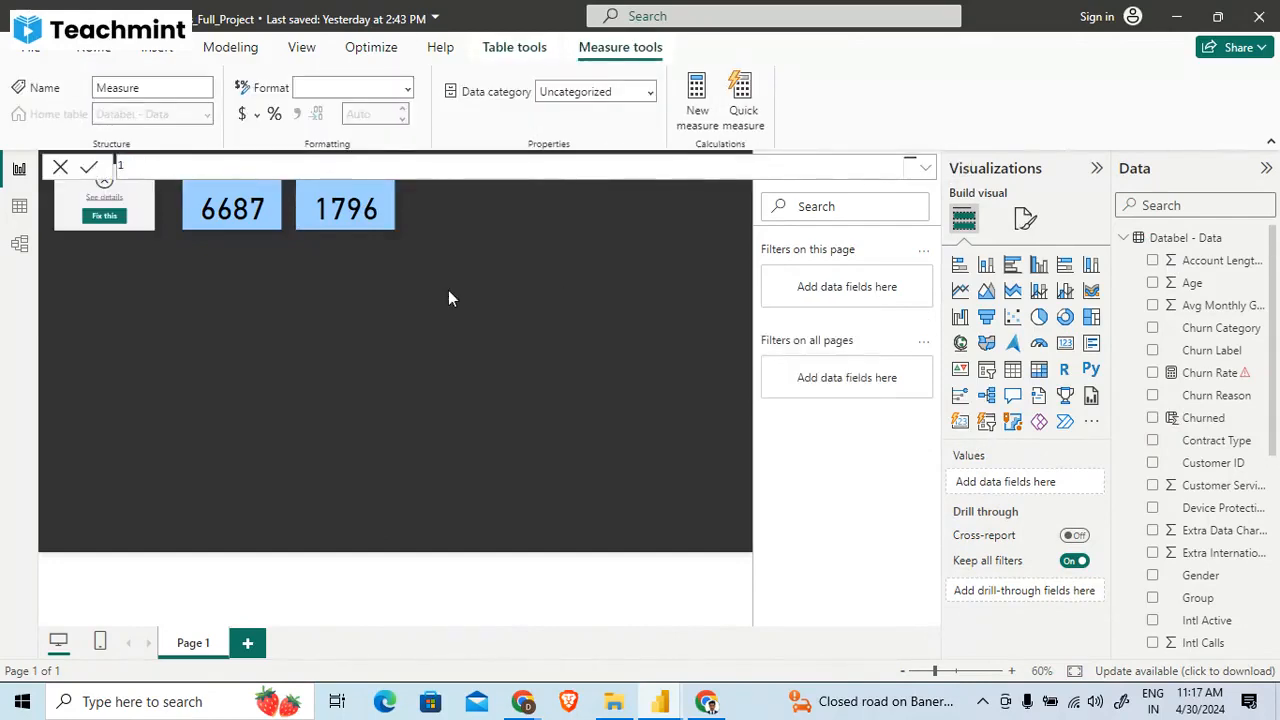
pyautogui.write('totL')
pyautogui.press('BackSpace')
pyautogui.press('BackSpace')
pyautogui.press('BackSpace')
pyautogui.press('BackSpace')
pyautogui.write('Tot')
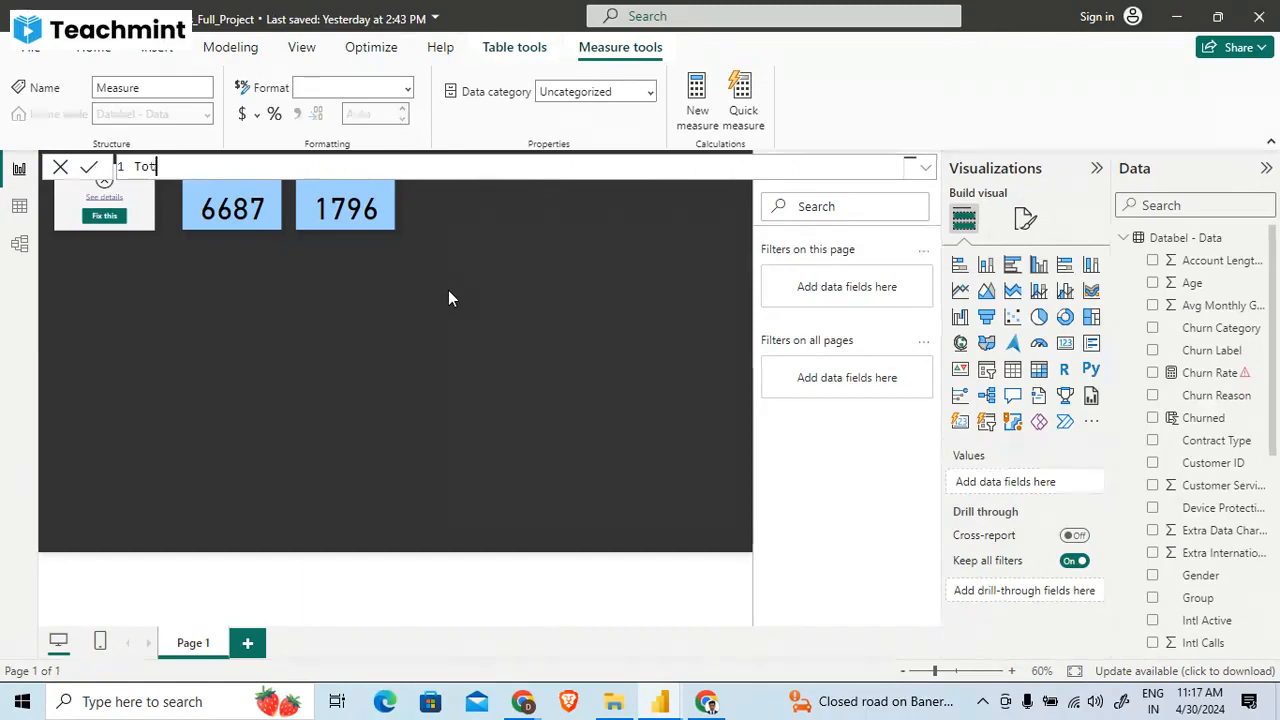
pyautogui.write('al Chu')
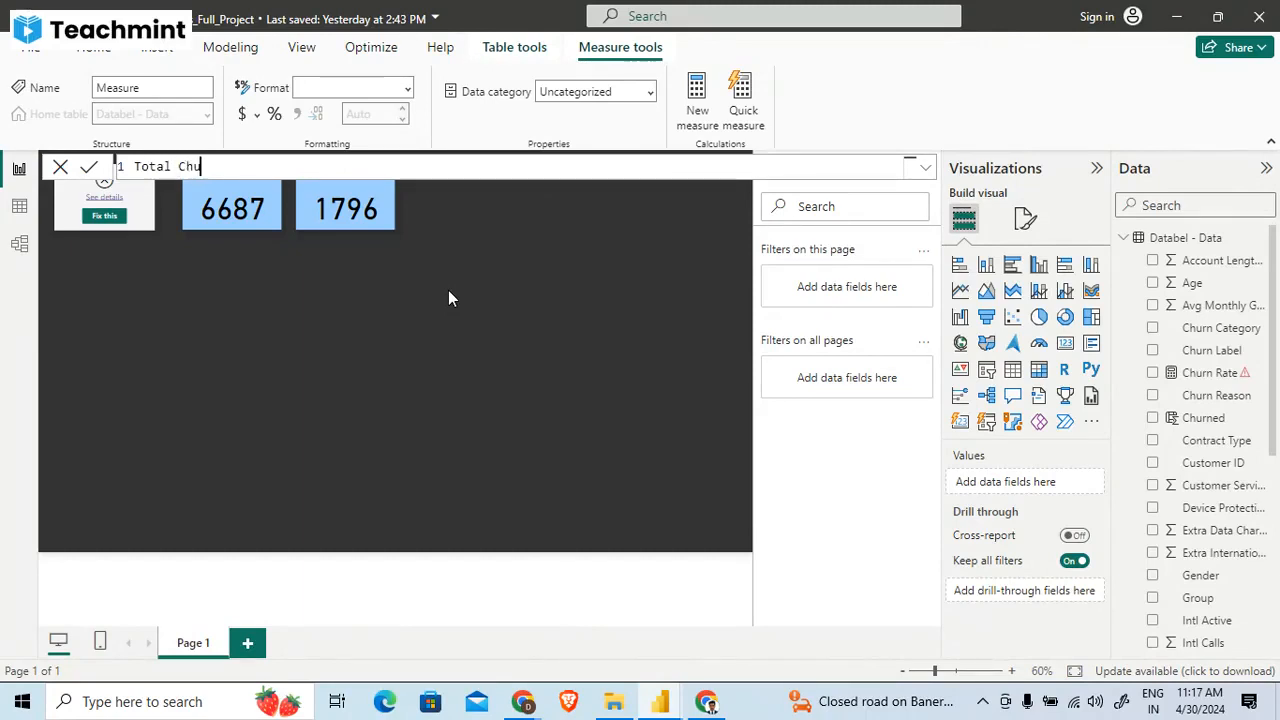
pyautogui.write('rned ')
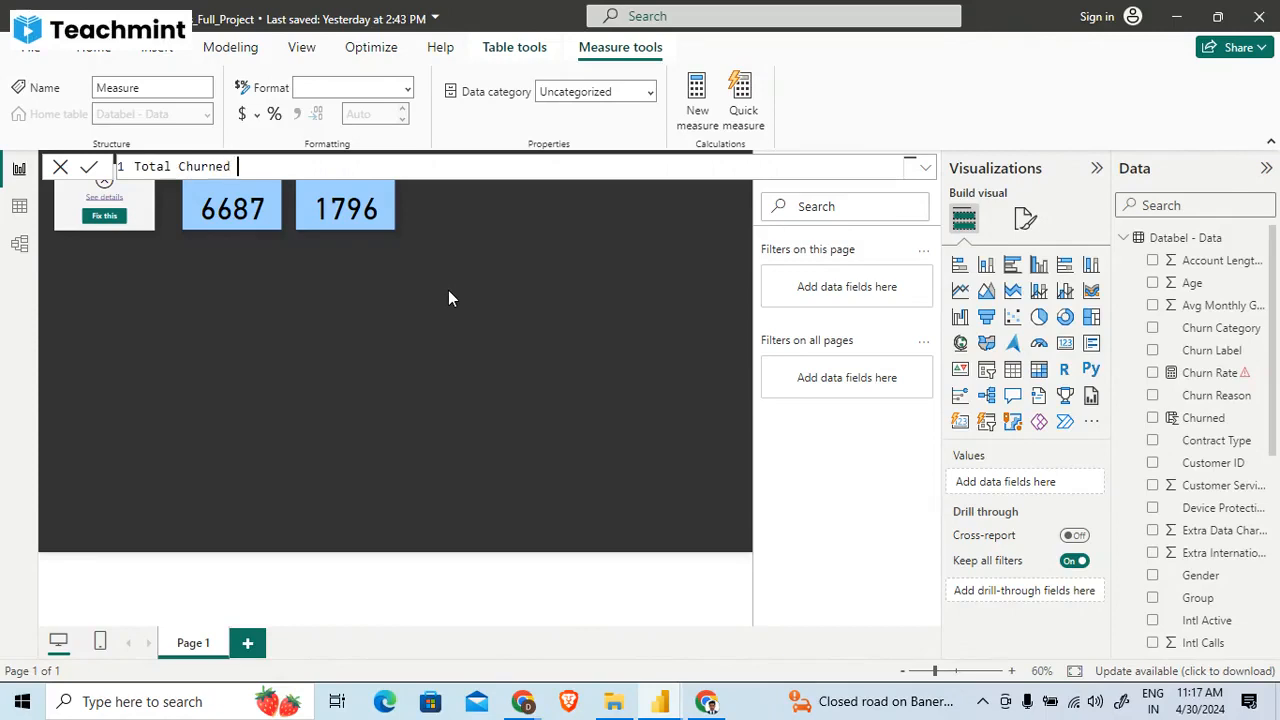
pyautogui.write('Customers = SUM(')
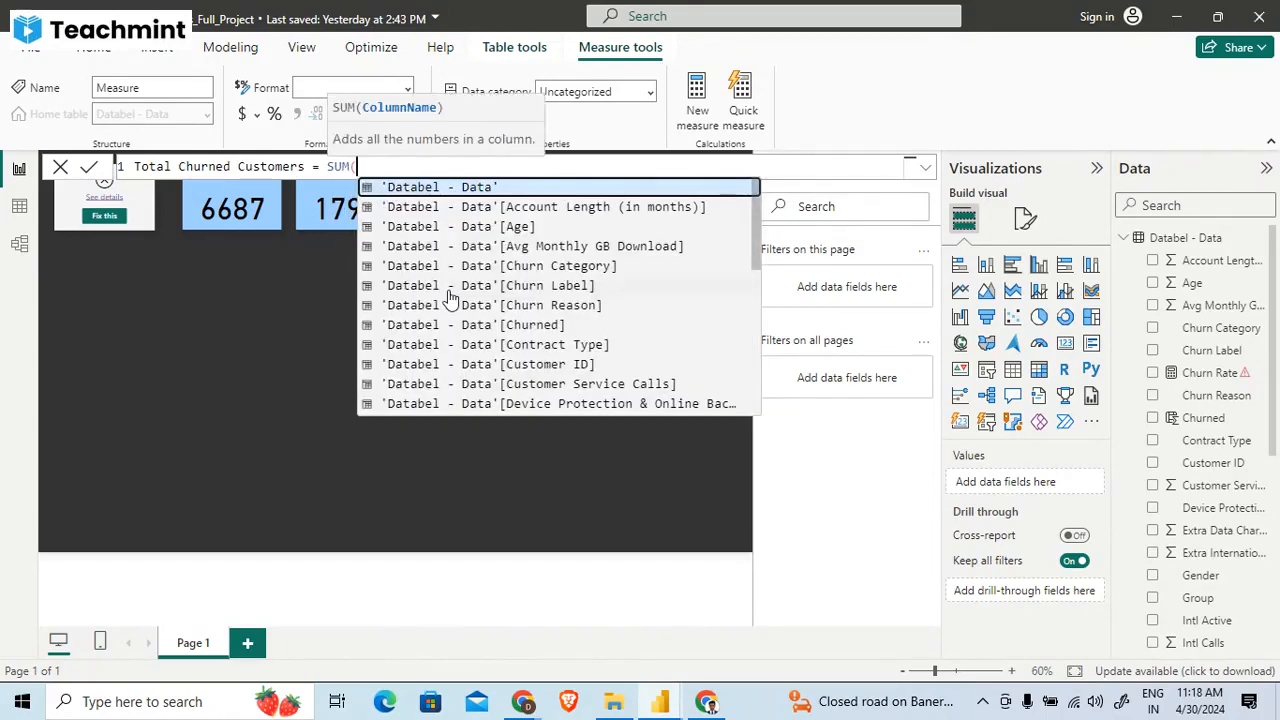
pyautogui.click(537, 330)
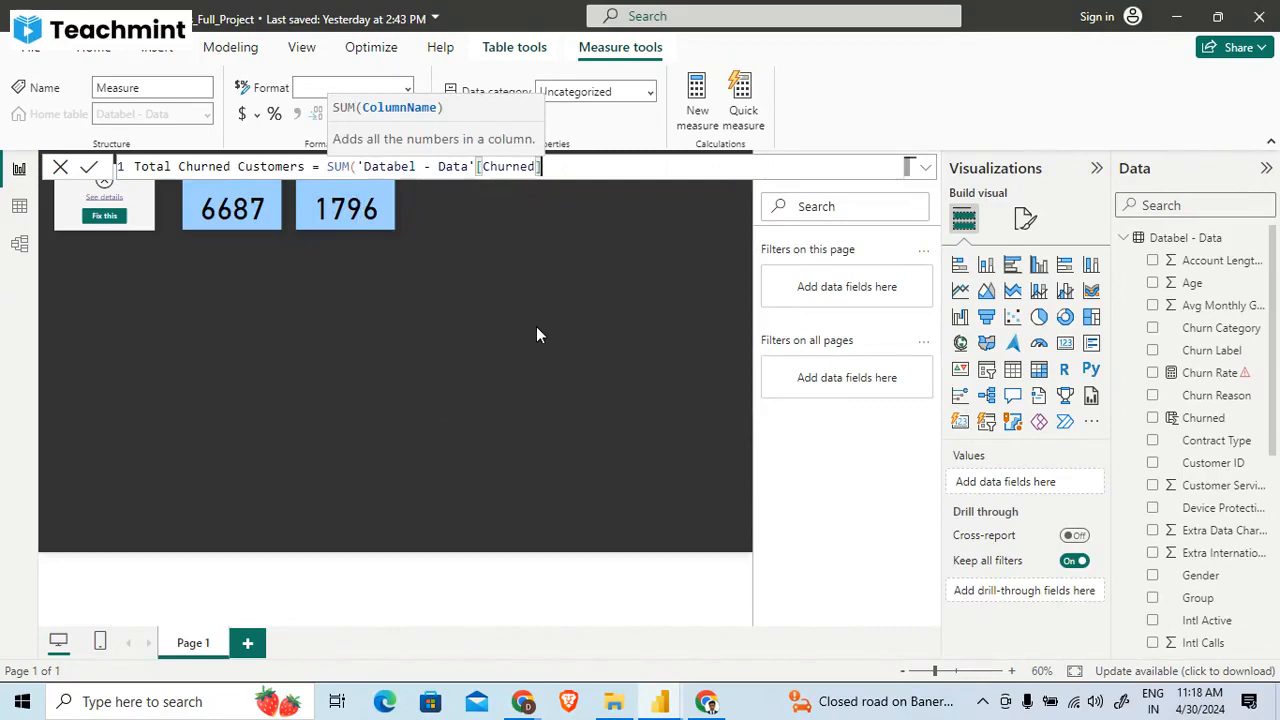
pyautogui.write(')')
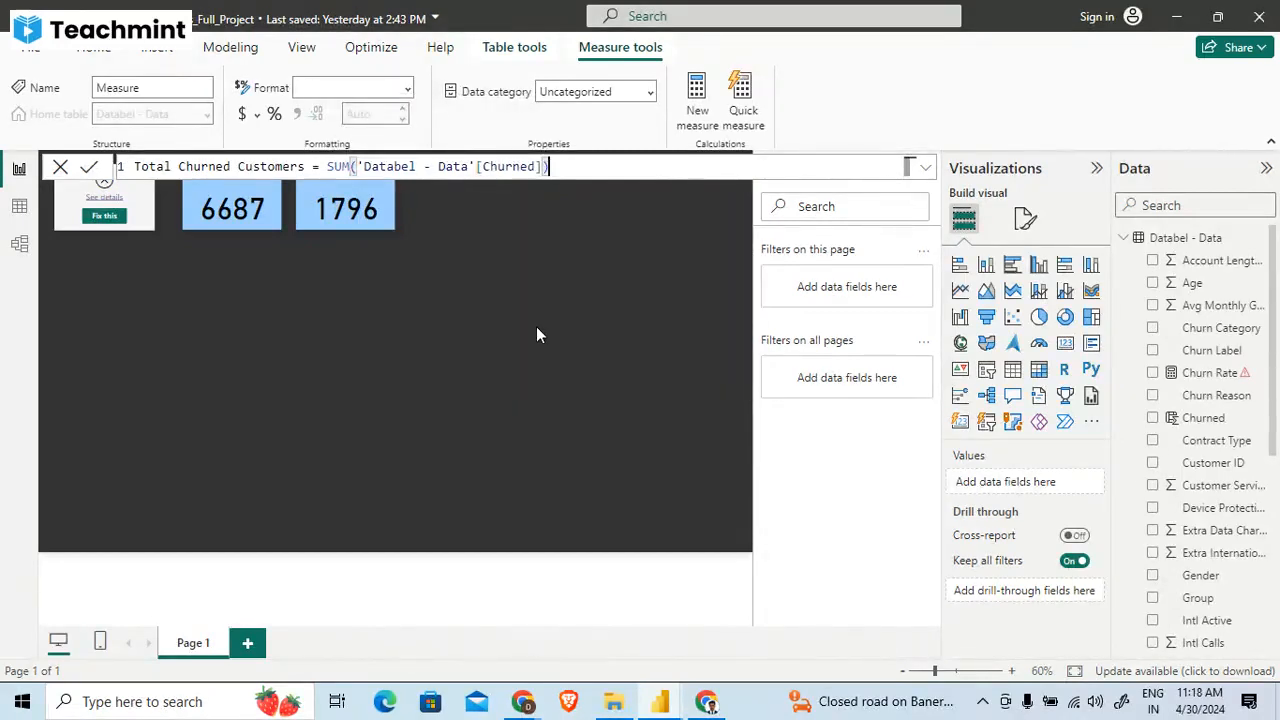
pyautogui.press('Return')
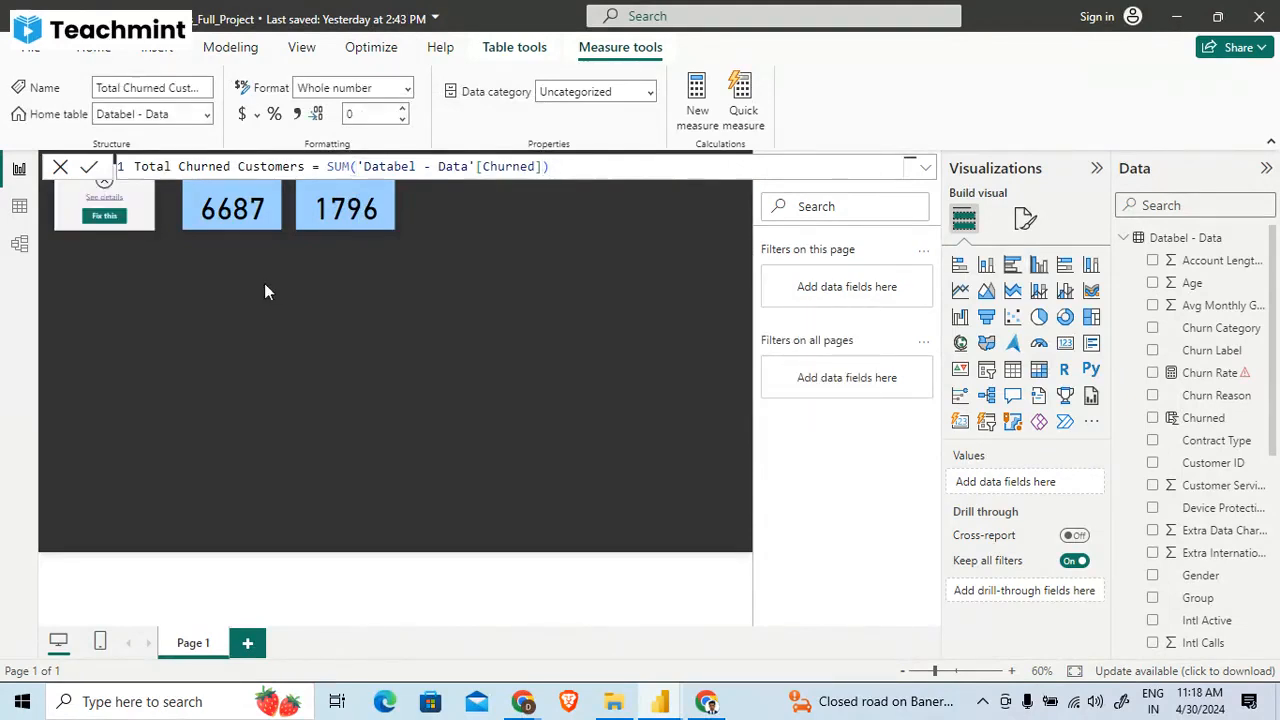
# - Duplicate the NO of Churned card and place the copy in the empty area near the middle of the report page
pyautogui.click(313, 218)
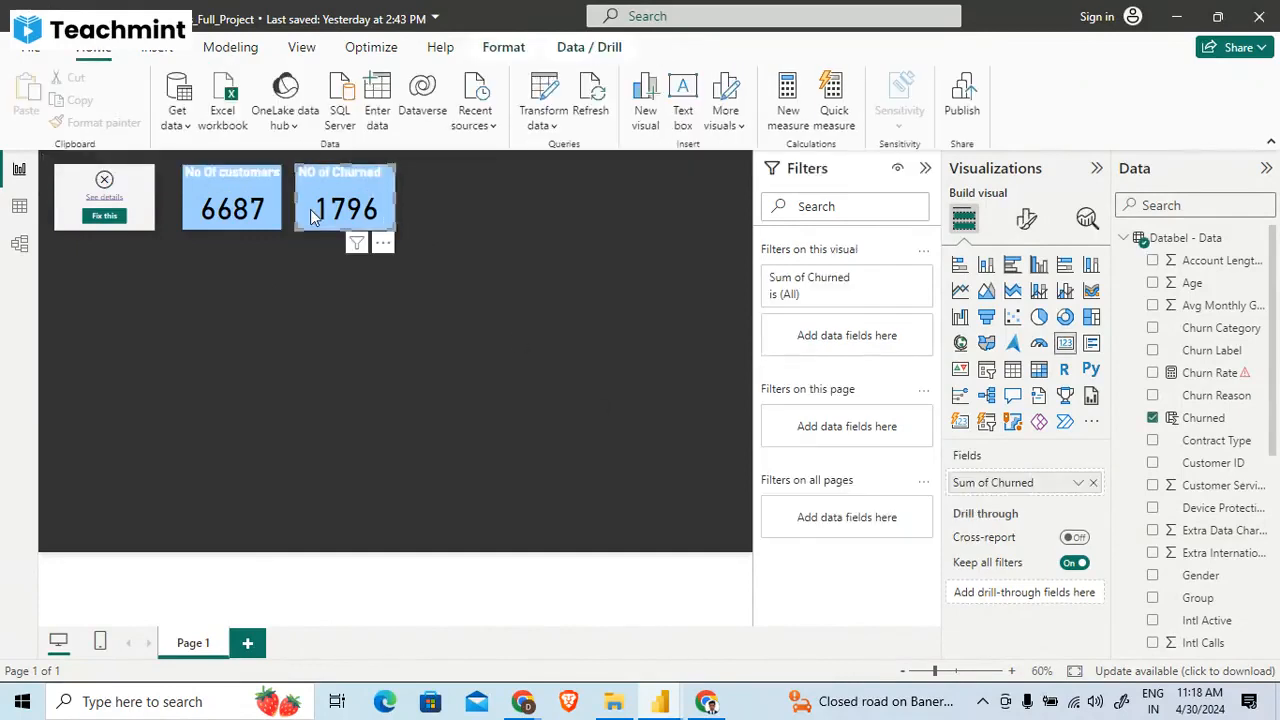
pyautogui.hotkey('ctrl', 'c')
pyautogui.hotkey('ctrl', 'v')
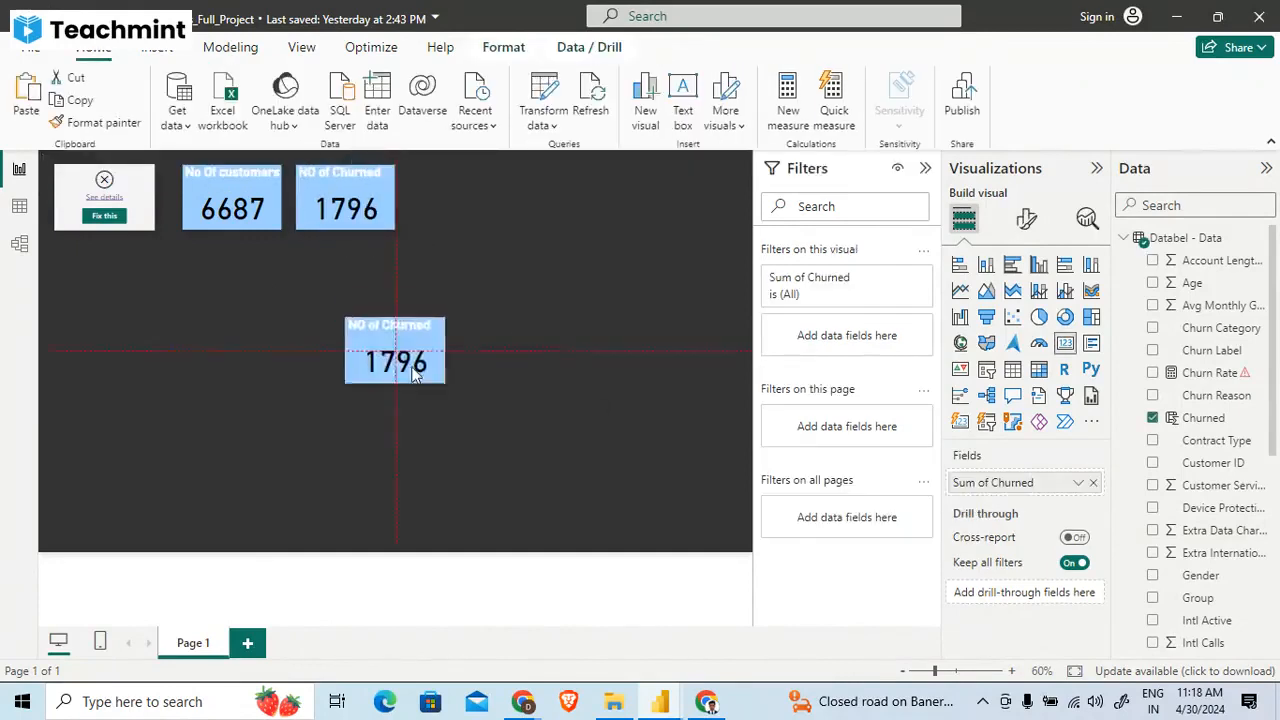
pyautogui.moveTo(420, 360); pyautogui.dragTo(420, 414)
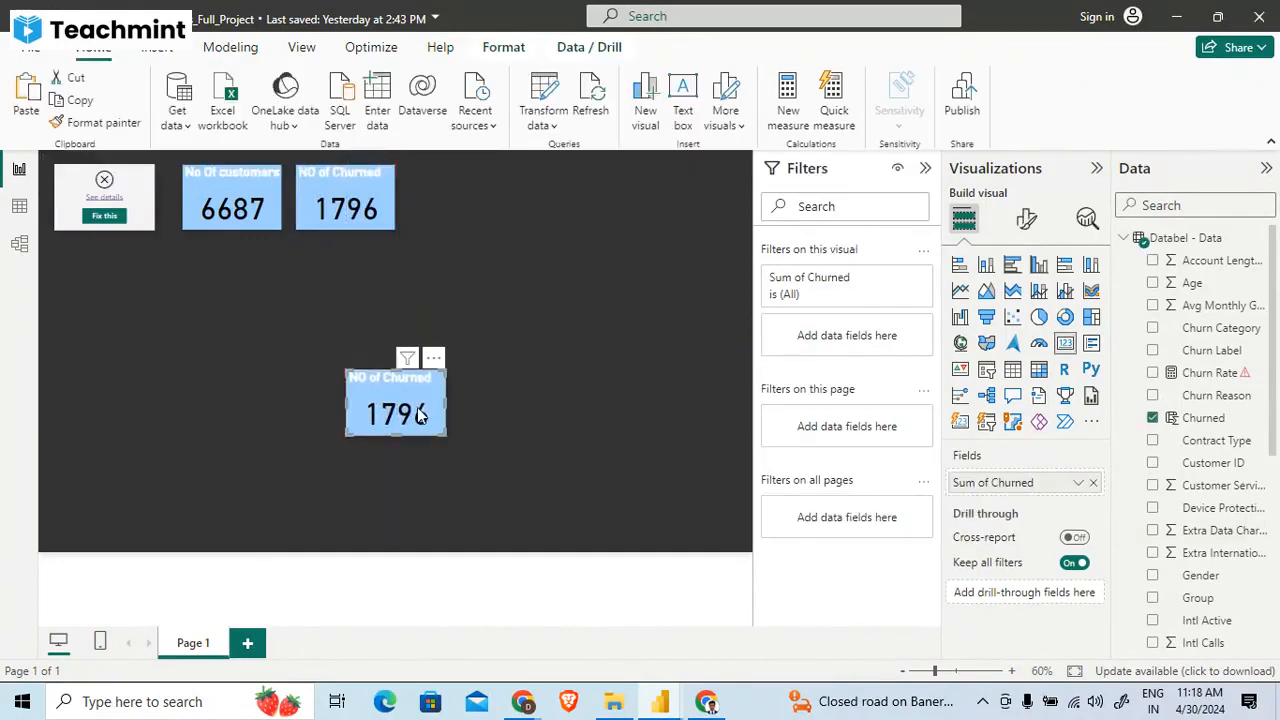
# - Replace the Churned field in the copied NO of Churned card with the Total Churned Customers measure and move the card toward the page's right side
pyautogui.click(1093, 484)
pyautogui.scroll(-5, 1240, 515)
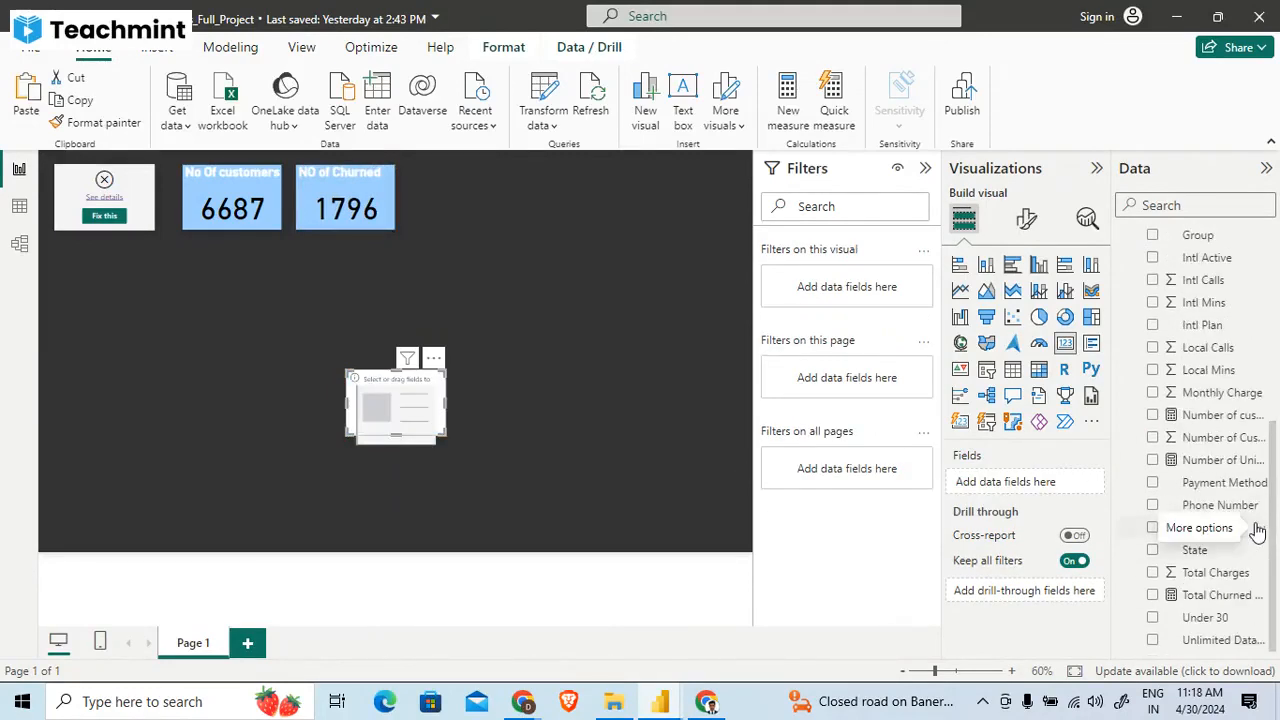
pyautogui.scroll(3, 1195, 430)
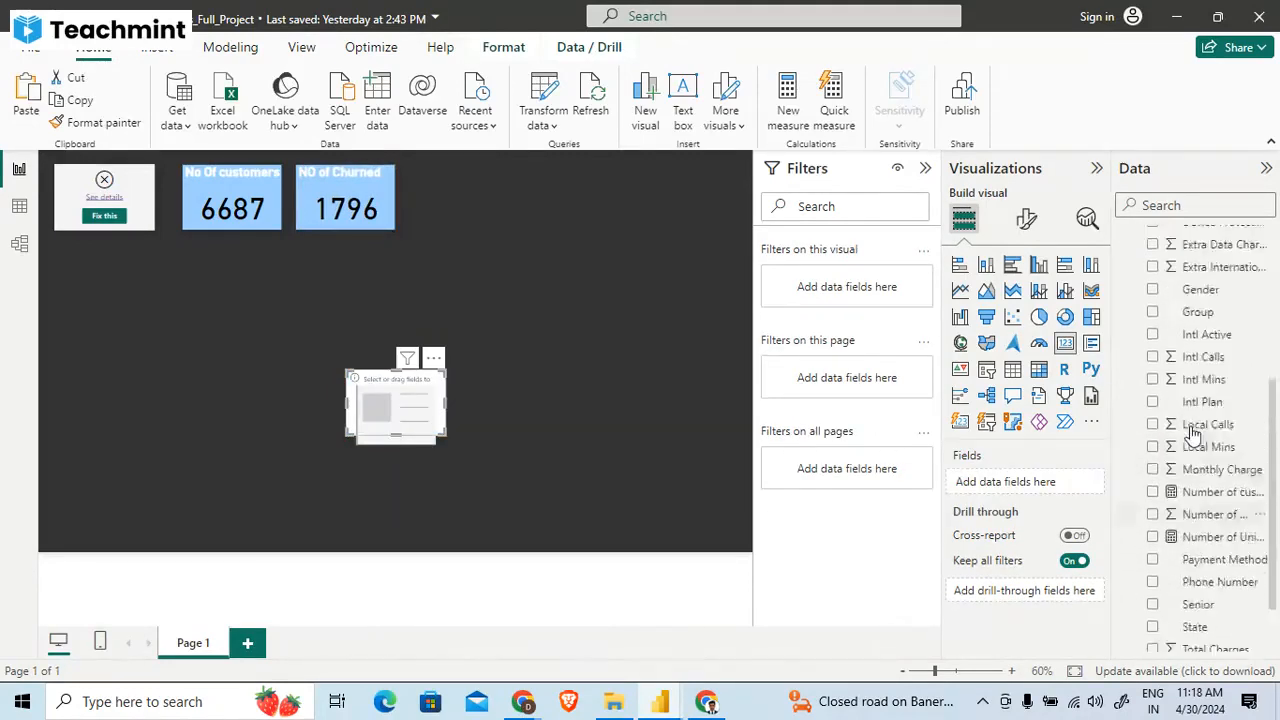
pyautogui.scroll(2, 1192, 432)
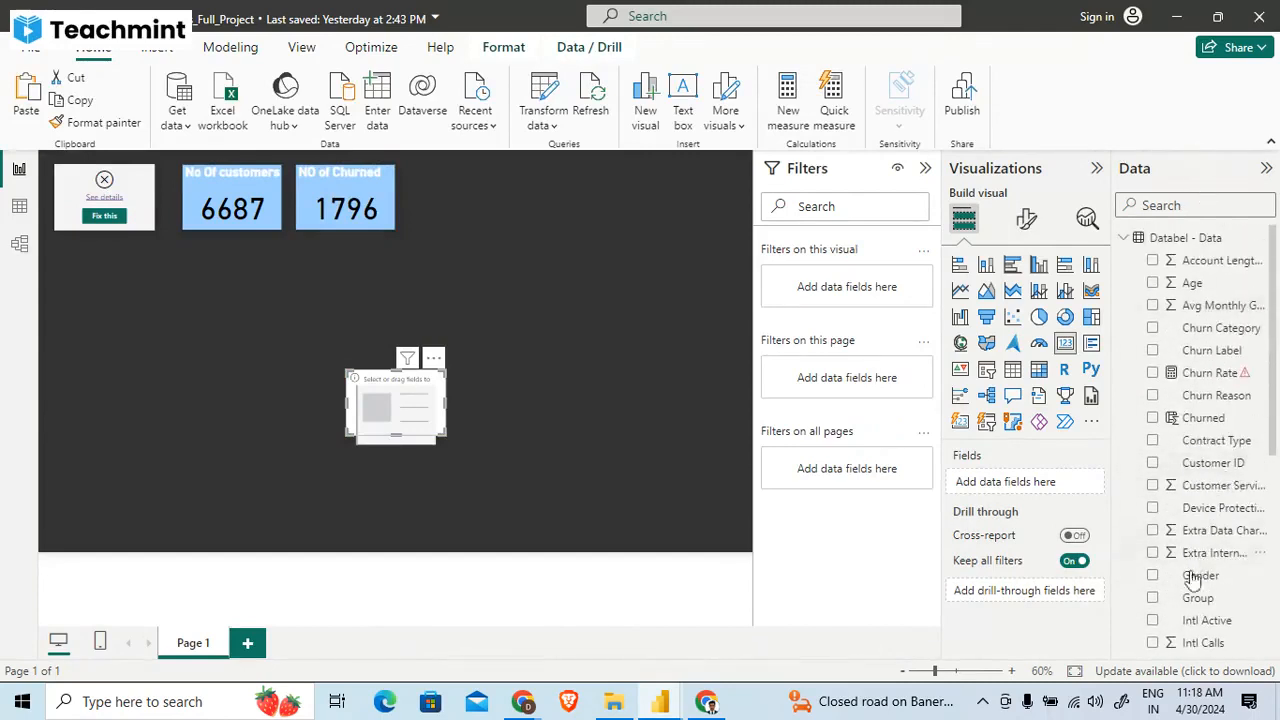
pyautogui.scroll(-4, 1192, 585)
pyautogui.scroll(-3, 1192, 588)
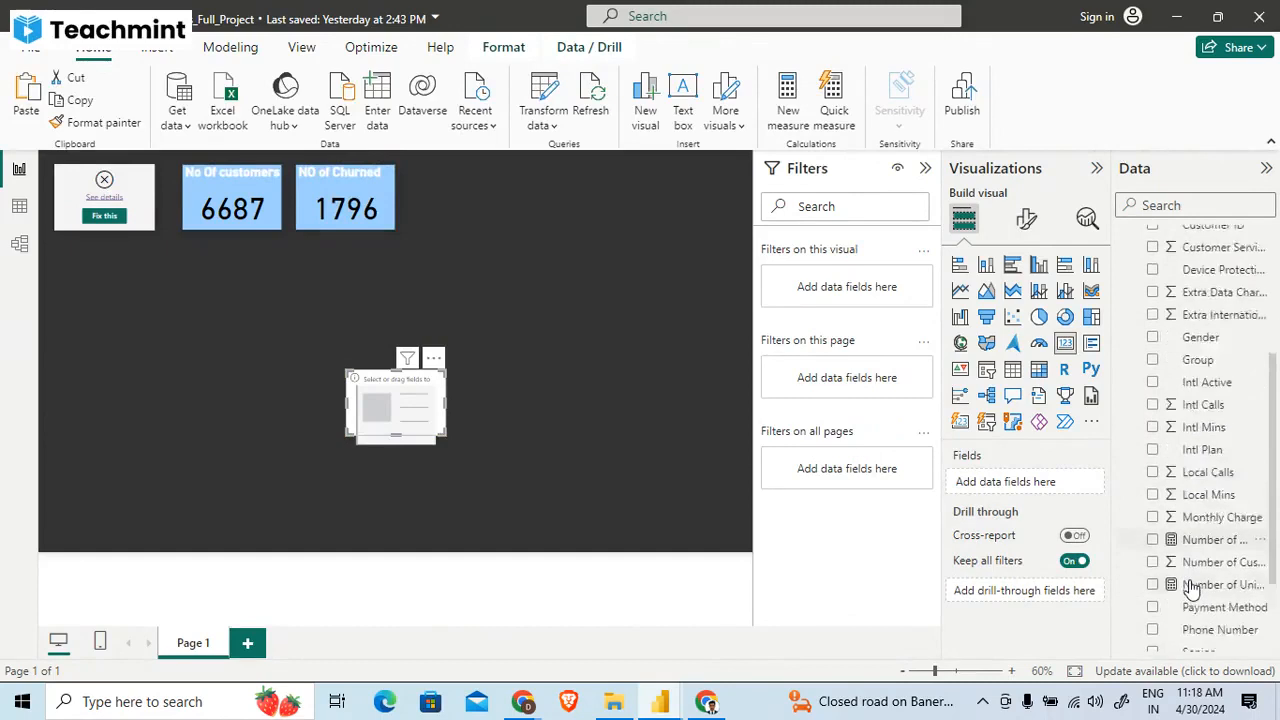
pyautogui.scroll(-1, 1192, 588)
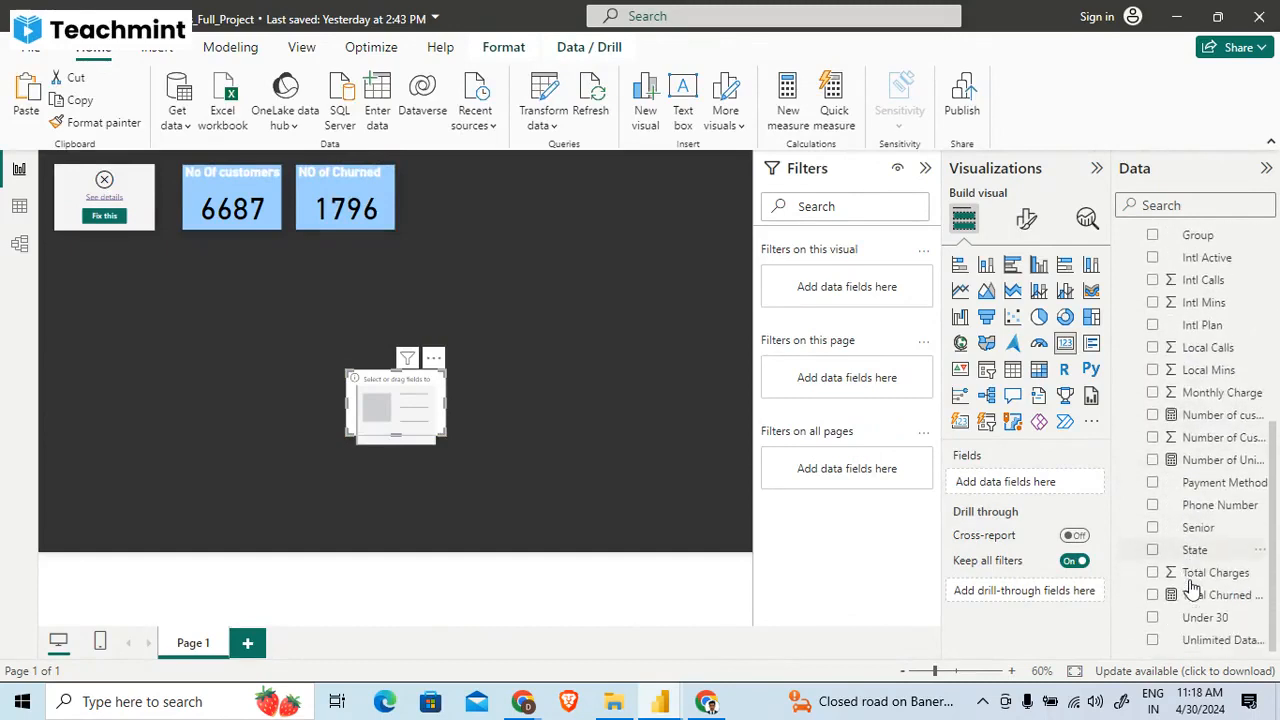
pyautogui.click(1215, 575)
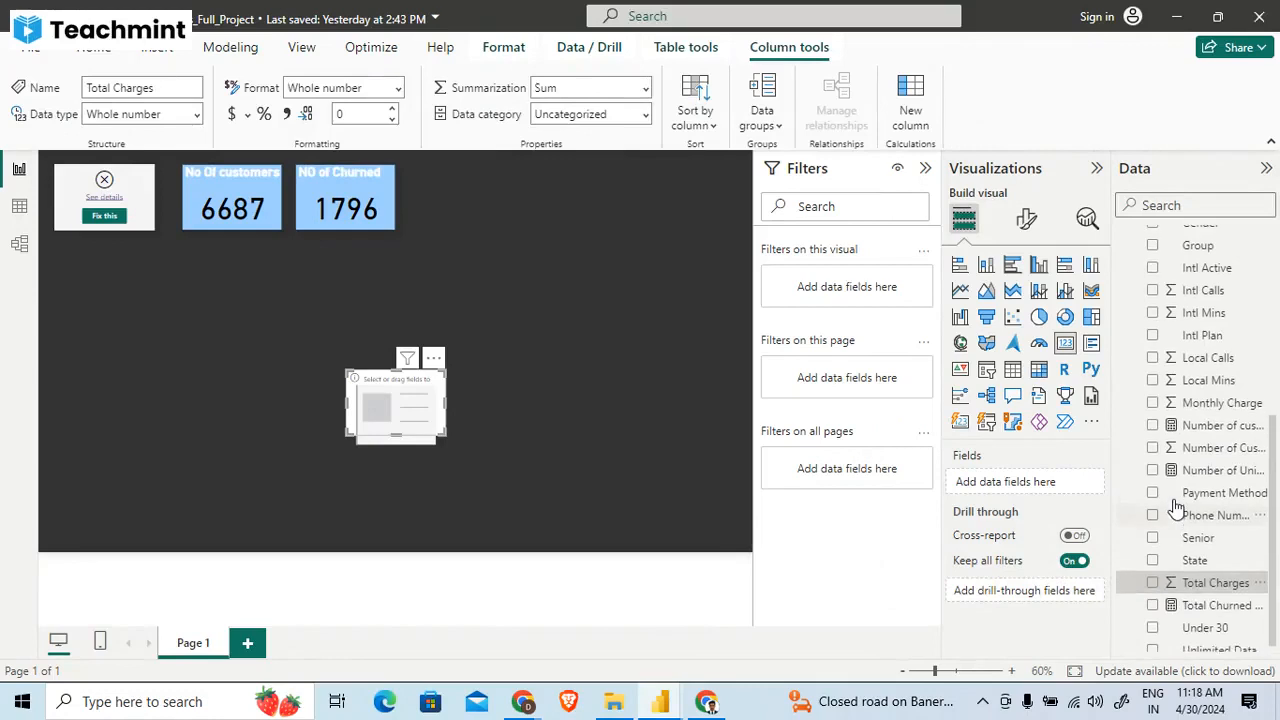
pyautogui.click(1153, 595)
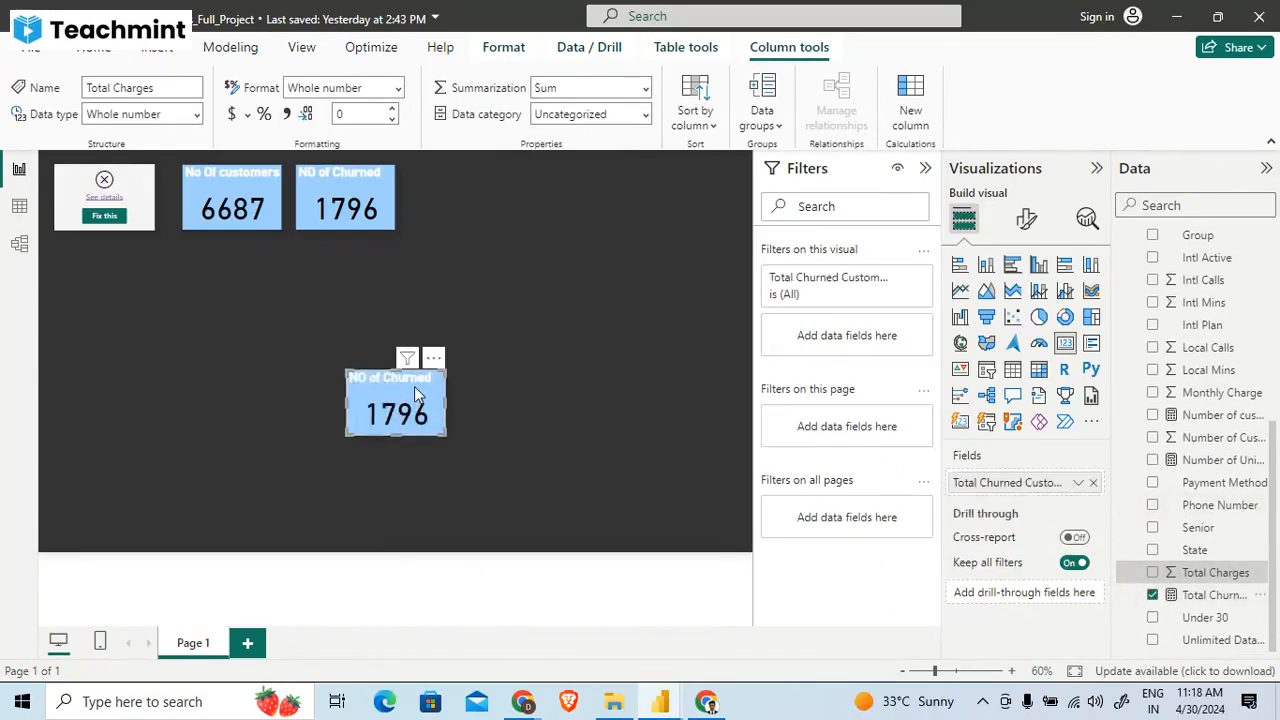
pyautogui.moveTo(418, 400); pyautogui.dragTo(620, 345)
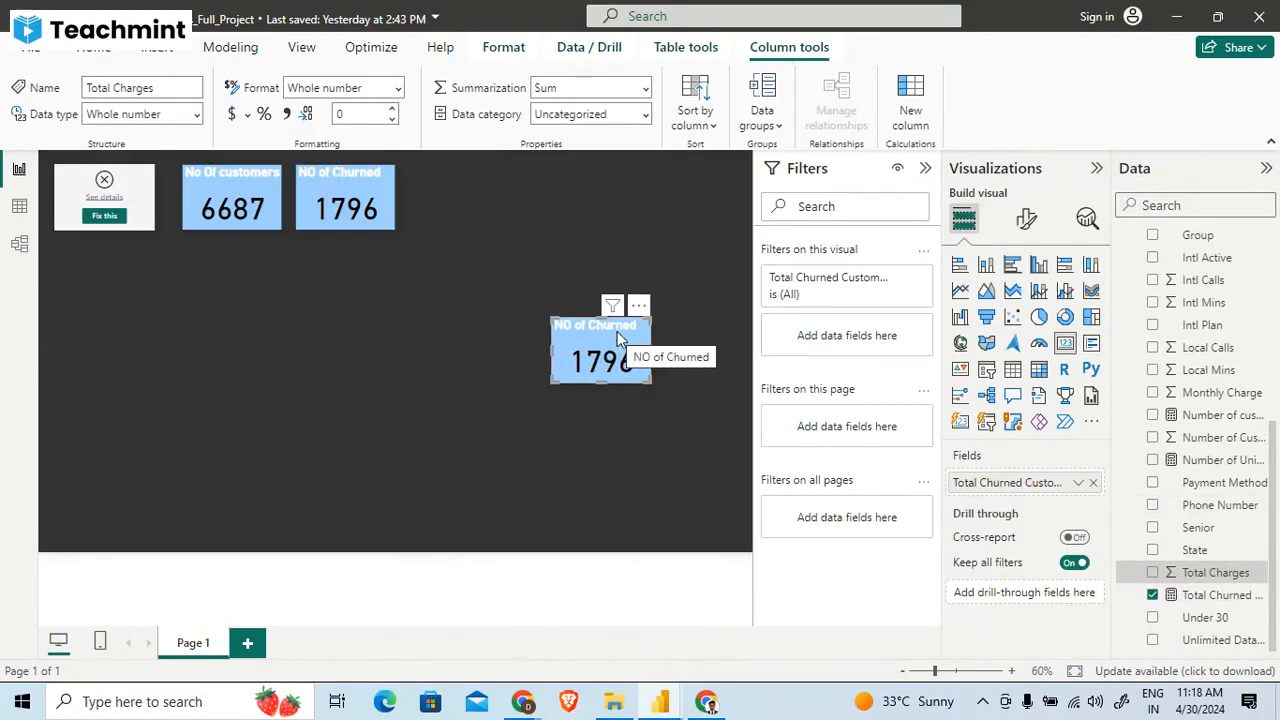
# - Examine the Churned column at the end of the Databel - Data table and return to the report page
pyautogui.click(19, 205)
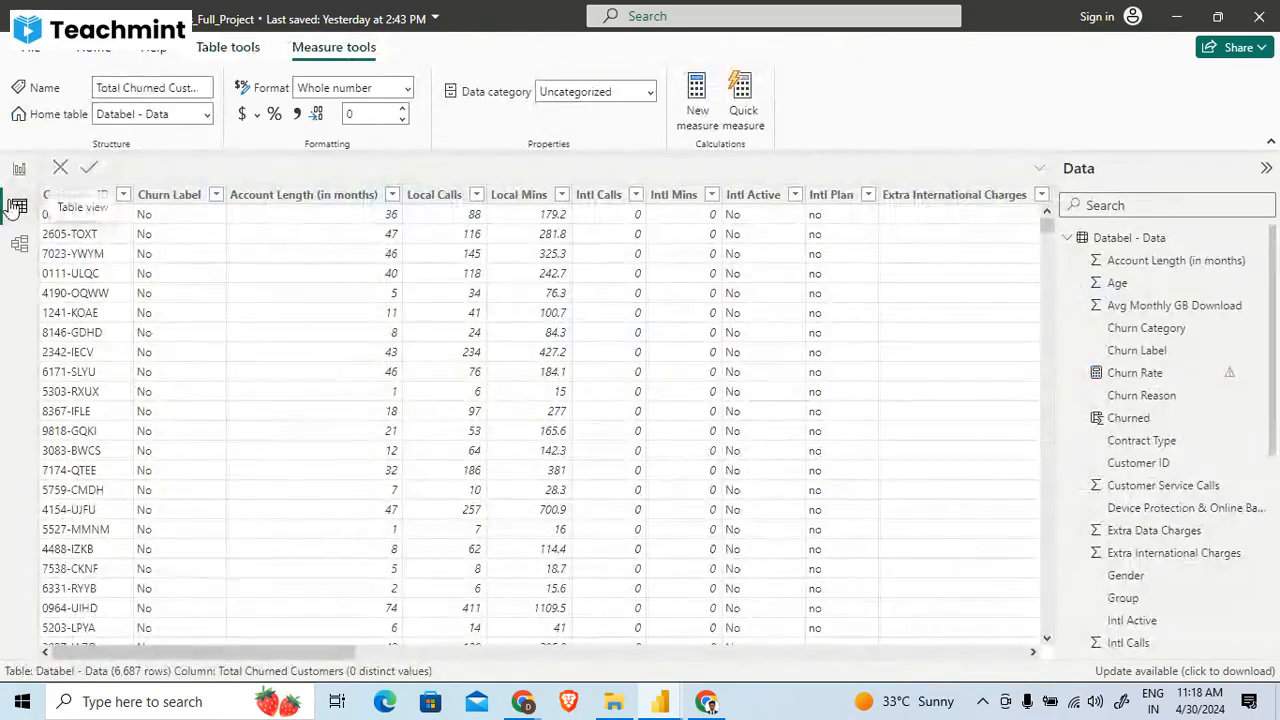
pyautogui.hscroll(10, 545, 320)
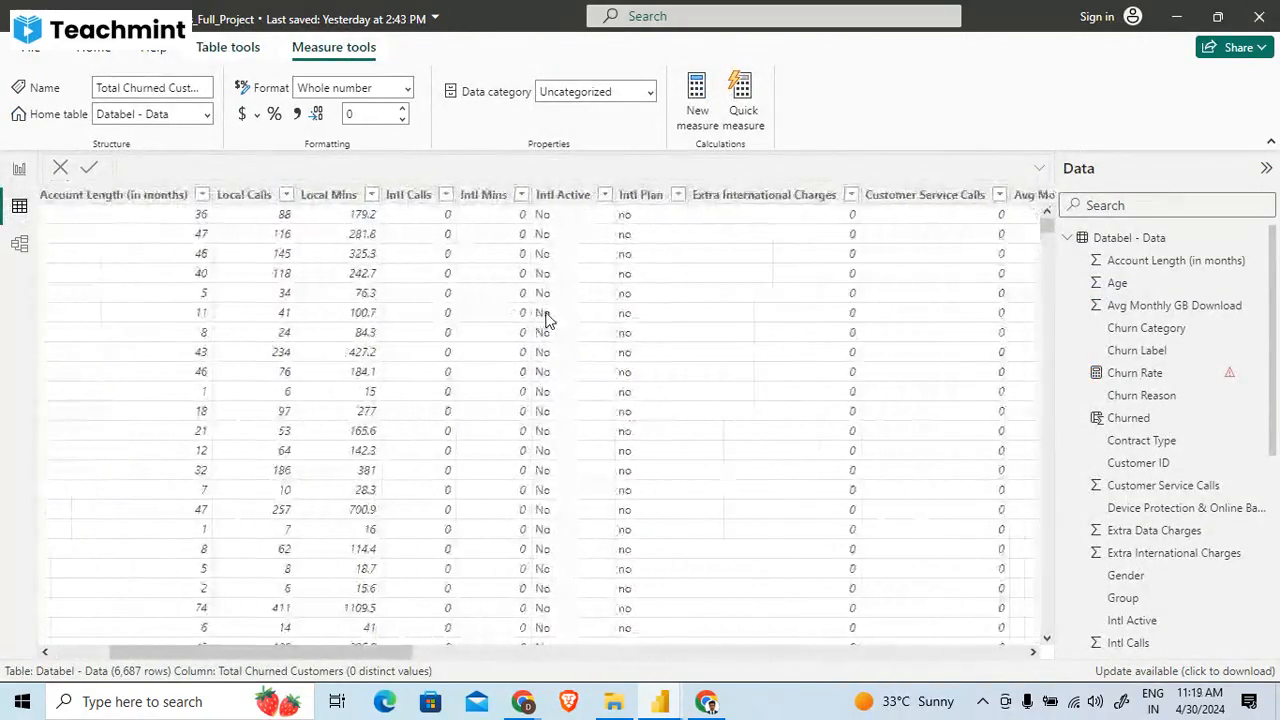
pyautogui.hscroll(10, 545, 320)
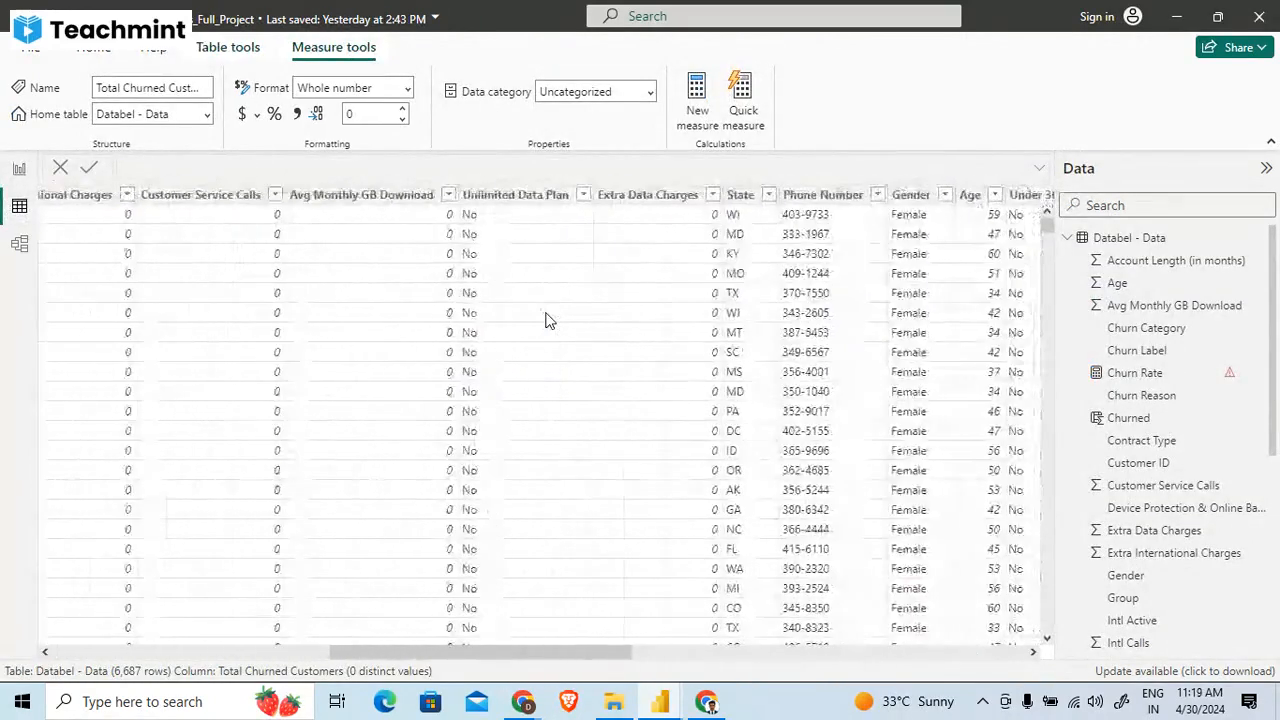
pyautogui.hscroll(10, 545, 320)
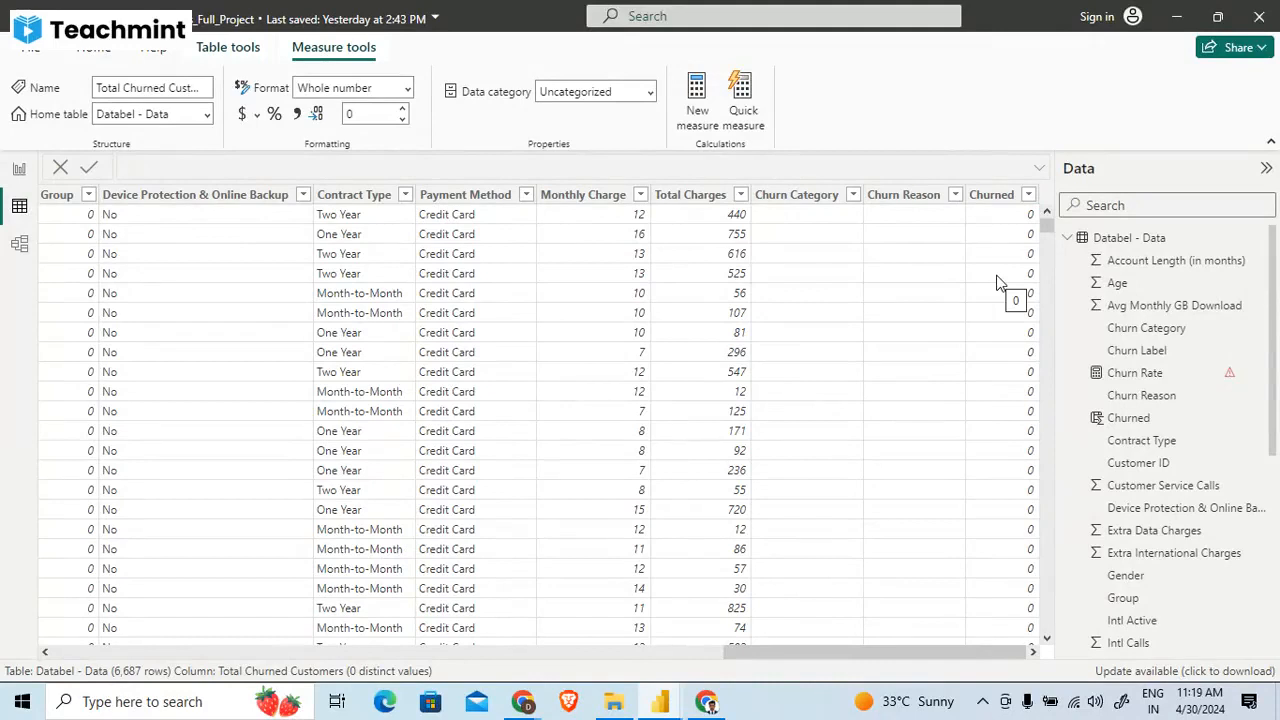
pyautogui.click(12, 169)
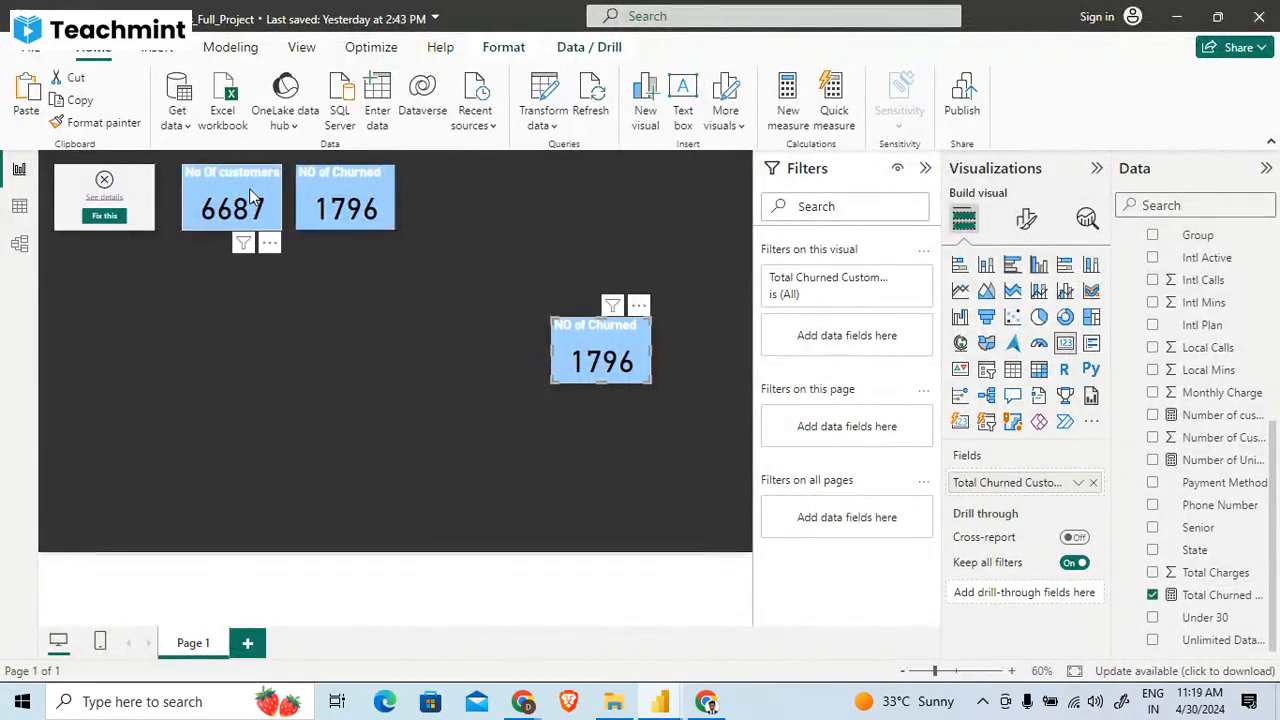
# - Check which measure feeds the No Of customers card and inspect the formula of the Number of Unique Customers measure
pyautogui.click(249, 188)
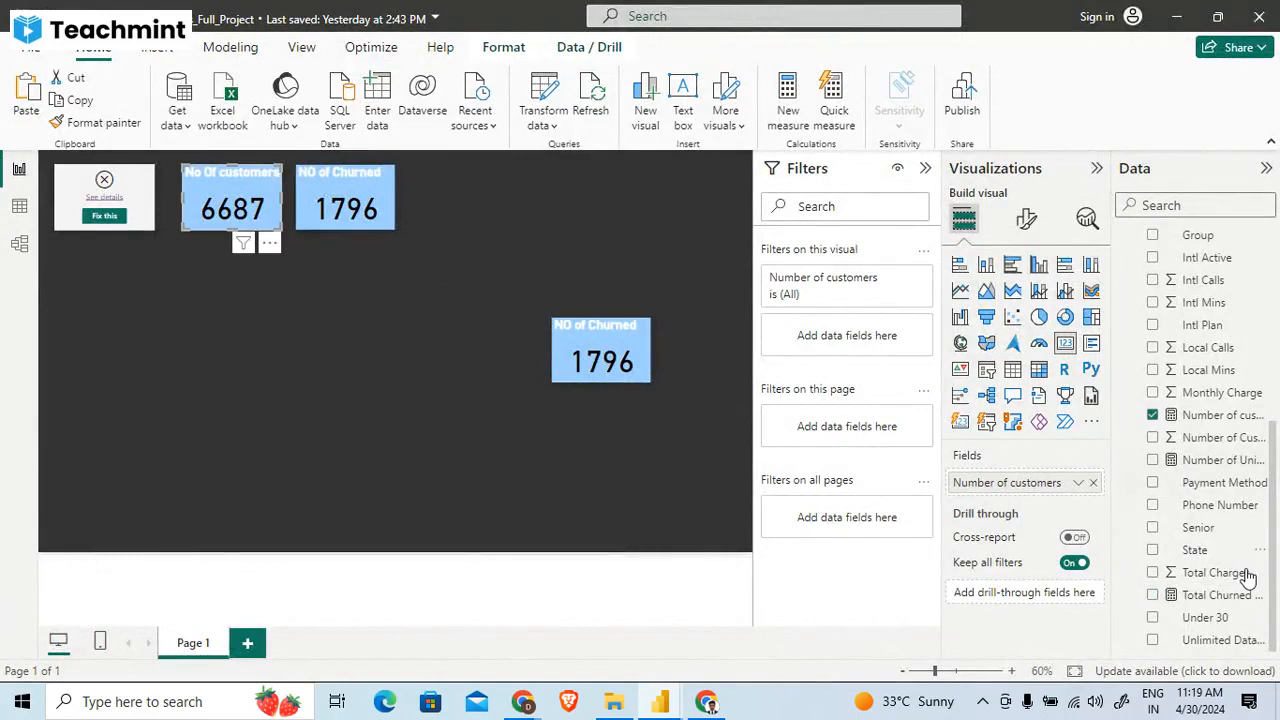
pyautogui.scroll(5, 1248, 578)
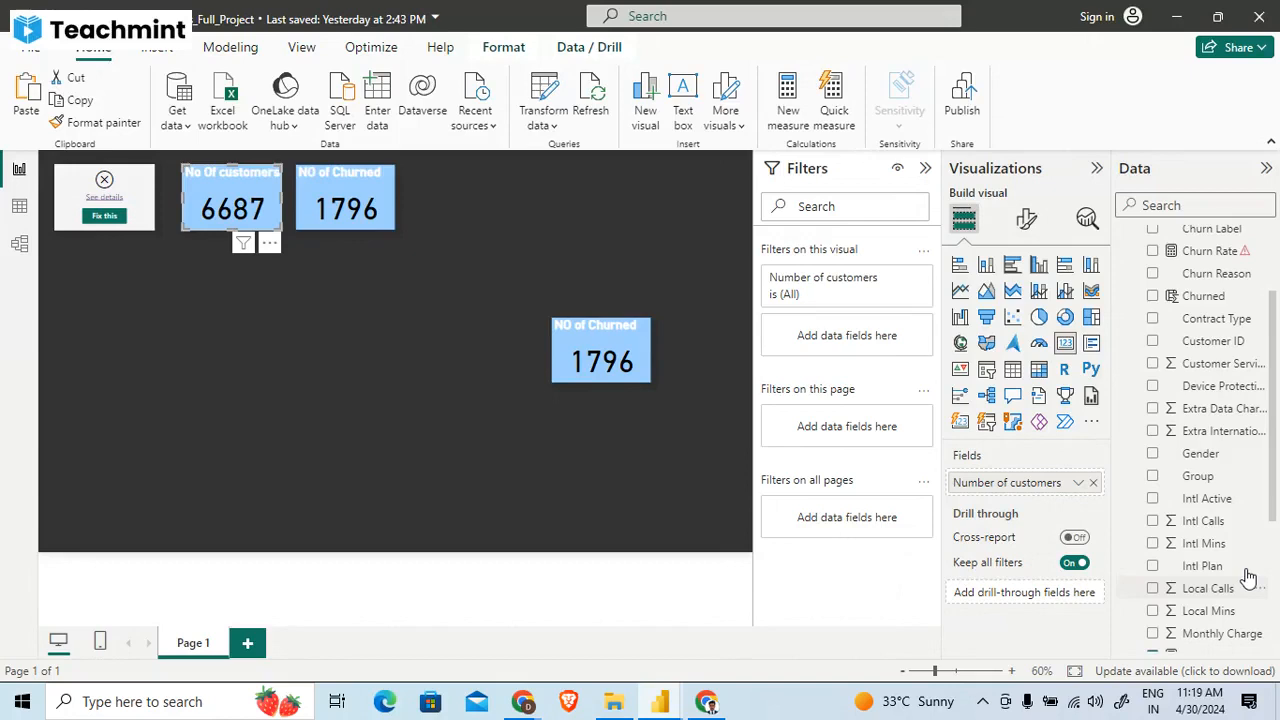
pyautogui.scroll(-3, 1248, 578)
pyautogui.click(1248, 574)
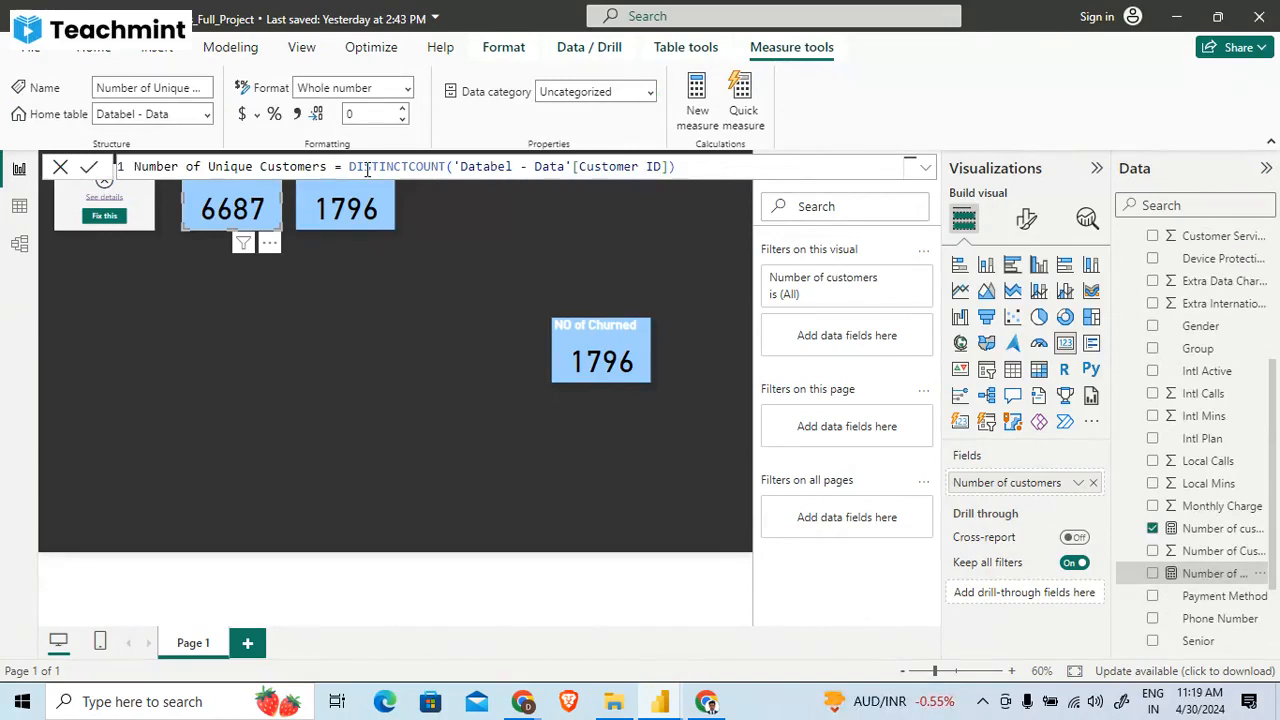
pyautogui.click(729, 162)
# - Switch to the web whiteboard and handwrite "Total No. cust" in an empty area with a fraction line above it
pyautogui.click(1178, 16)
pyautogui.click(1175, 15)
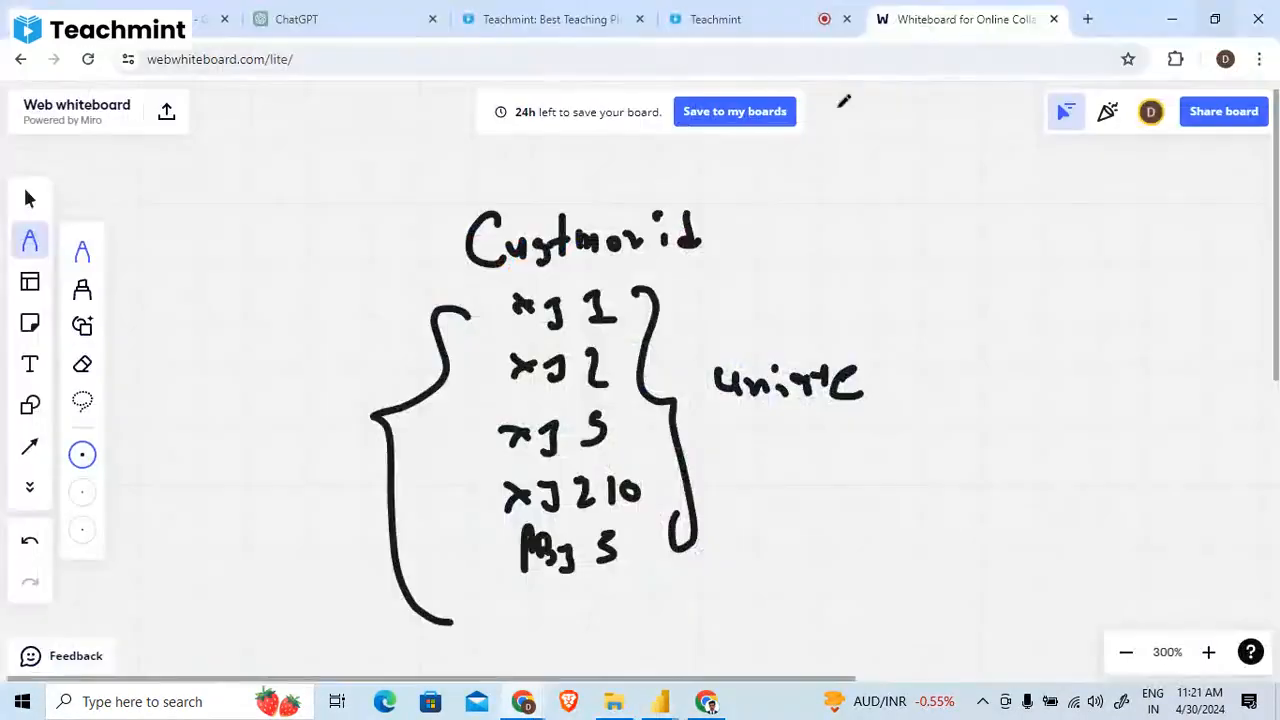
pyautogui.moveTo(972, 350); pyautogui.dragTo(461, 350)
pyautogui.moveTo(541, 328); pyautogui.dragTo(584, 440)
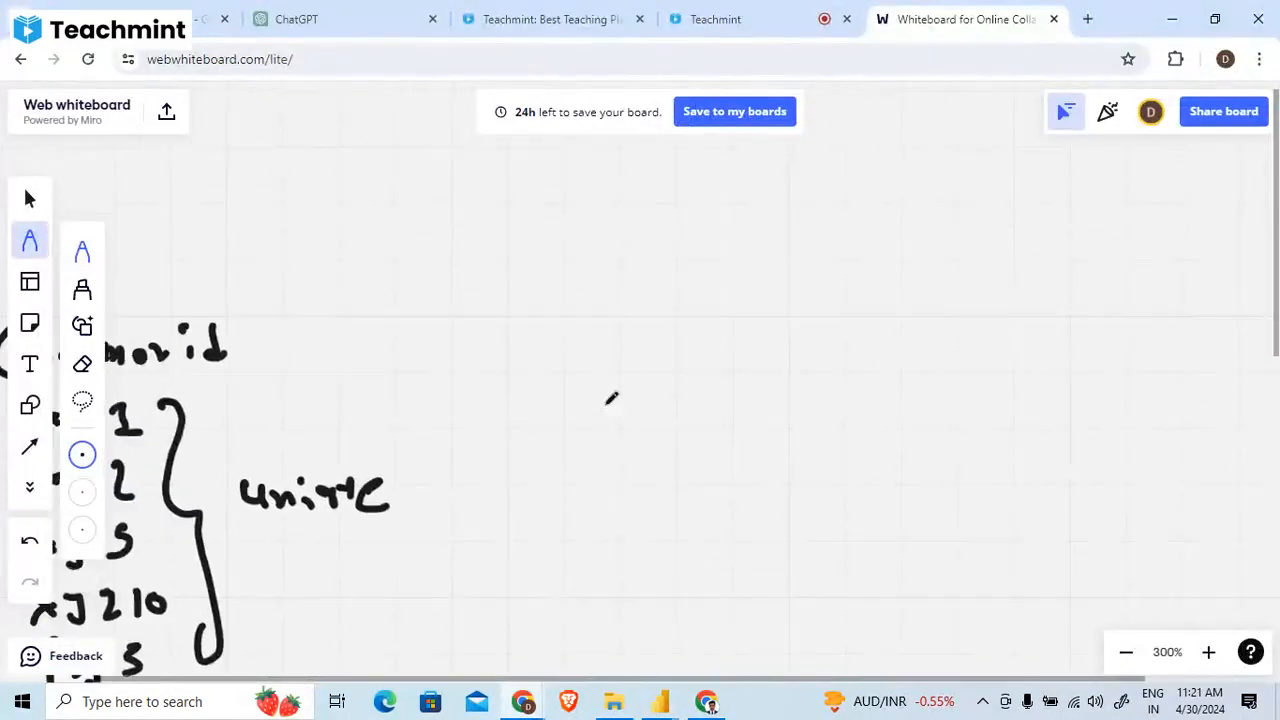
pyautogui.moveTo(612, 398); pyautogui.dragTo(494, 380)
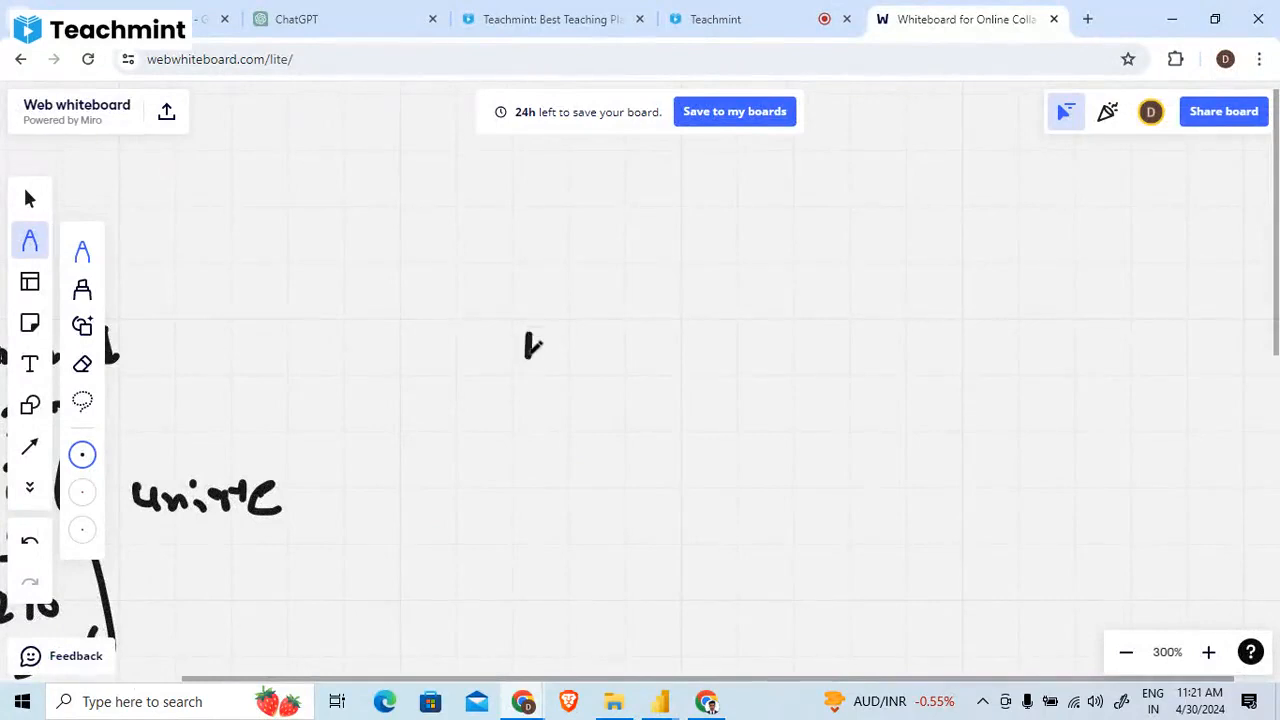
pyautogui.moveTo(510, 330)
pyautogui.mouseDown()
pyautogui.moveTo(663, 351)
pyautogui.moveTo(866, 340)
pyautogui.mouseUp()
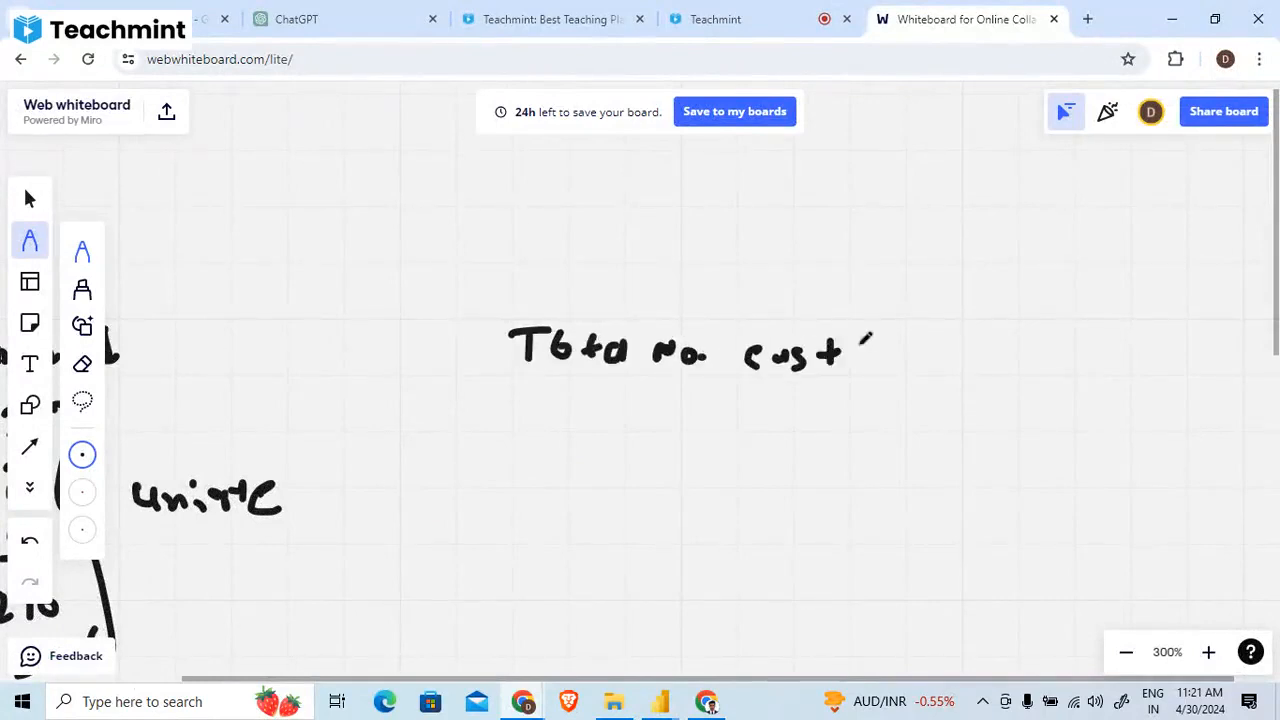
pyautogui.moveTo(490, 300); pyautogui.dragTo(914, 328)
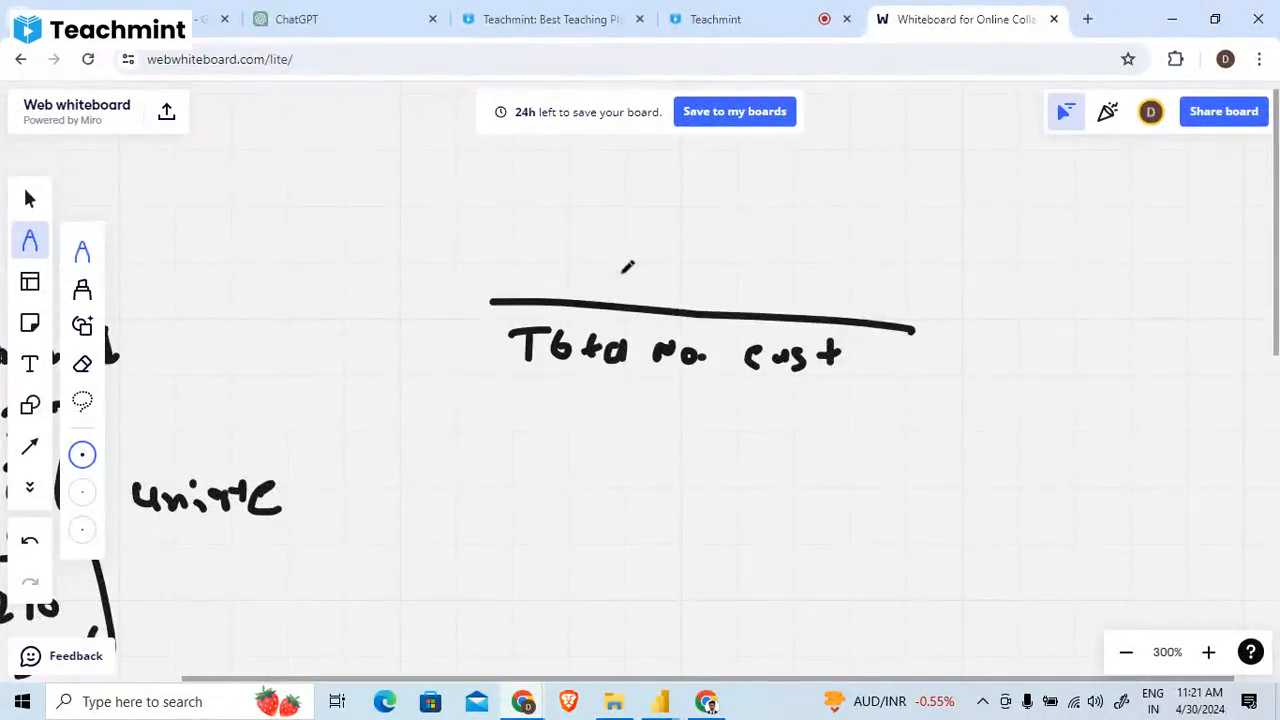
# - Handwrite "Churned" above the fraction line and mark up the fraction with a connecting arrow, a check mark and a downward arrow
pyautogui.moveTo(627, 266)
pyautogui.mouseDown()
pyautogui.moveTo(700, 286)
pyautogui.moveTo(812, 276)
pyautogui.moveTo(828, 262)
pyautogui.mouseUp()
pyautogui.moveTo(863, 368)
pyautogui.mouseDown()
pyautogui.moveTo(912, 366)
pyautogui.moveTo(888, 292)
pyautogui.moveTo(903, 283)
pyautogui.mouseUp()
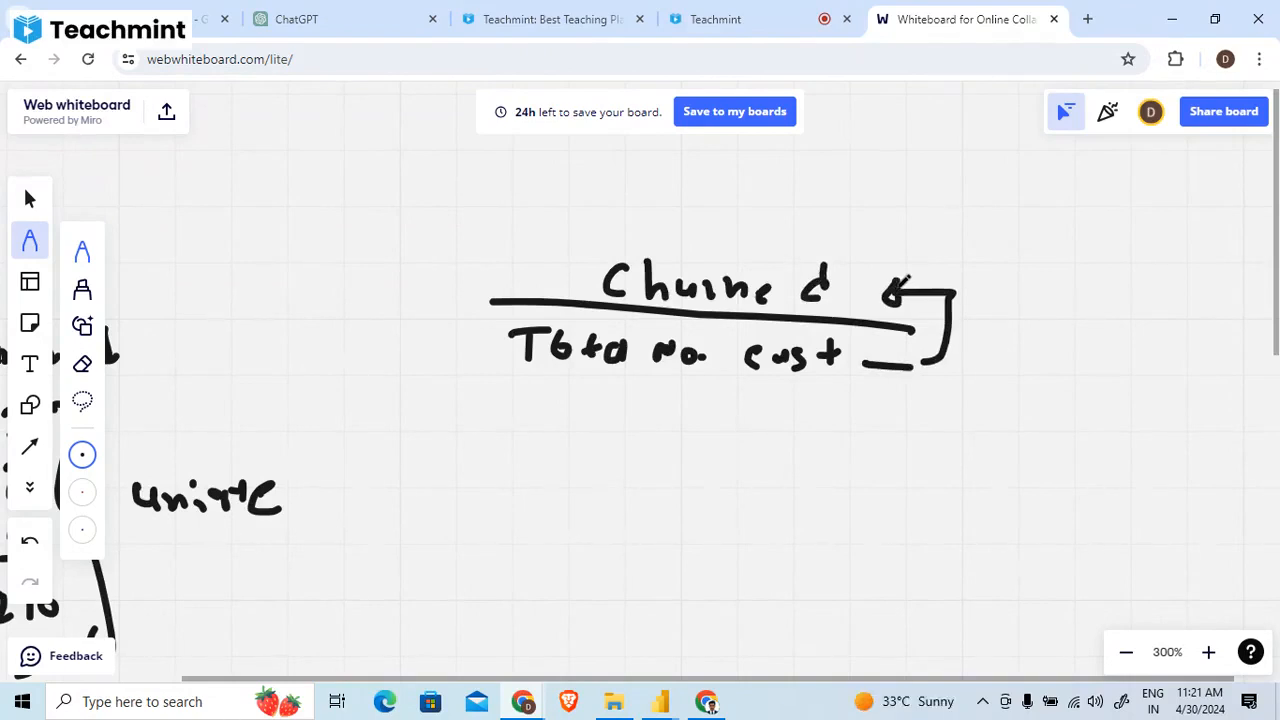
pyautogui.moveTo(905, 280)
pyautogui.mouseDown()
pyautogui.moveTo(614, 226)
pyautogui.moveTo(594, 290)
pyautogui.mouseUp()
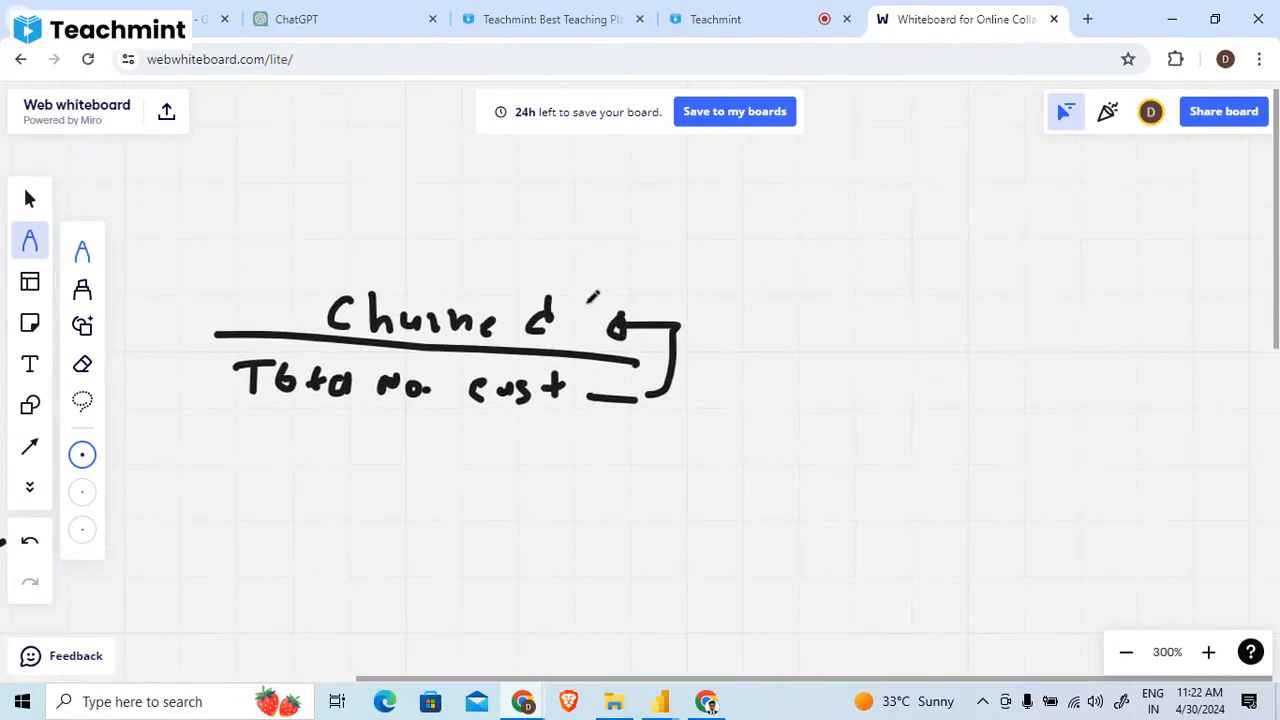
pyautogui.moveTo(754, 334); pyautogui.dragTo(837, 340)
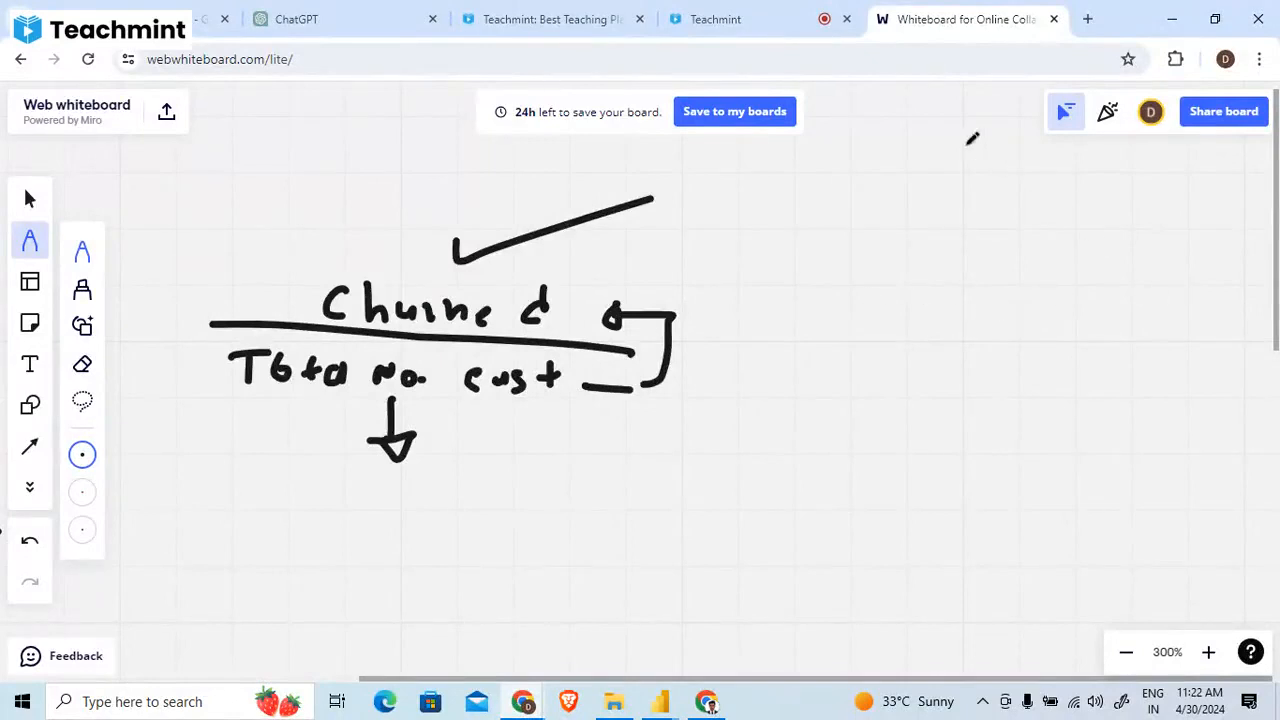
# - Switch back to the Power BI report, select the broken Churn Rate card and open the Churn Rate measure's formula
pyautogui.click(1175, 14)
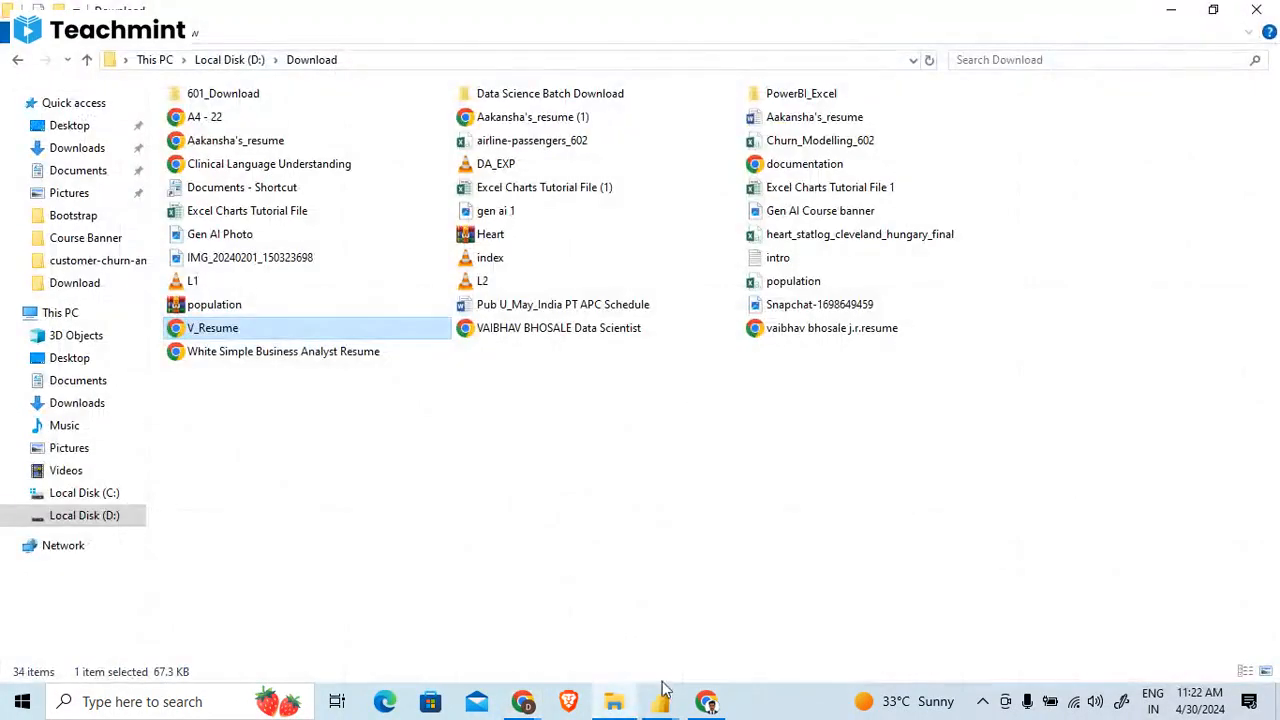
pyautogui.moveTo(662, 695)
pyautogui.click(574, 630)
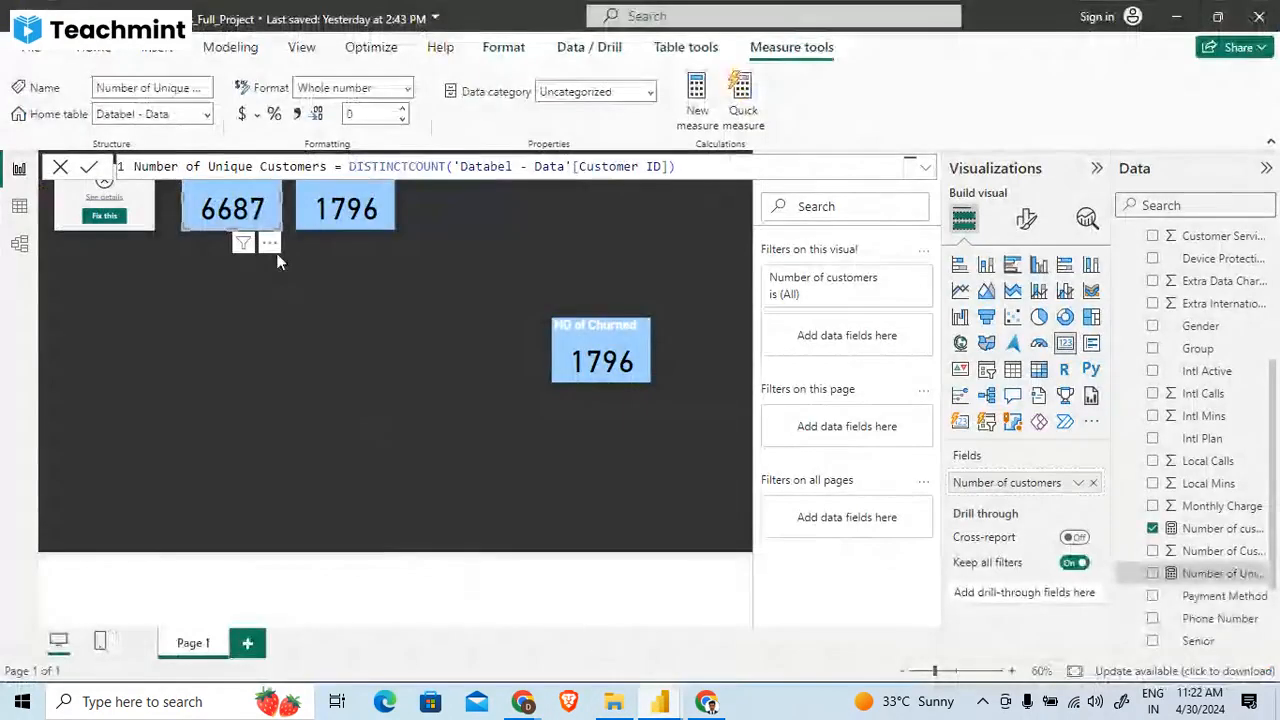
pyautogui.click(238, 350)
pyautogui.click(141, 200)
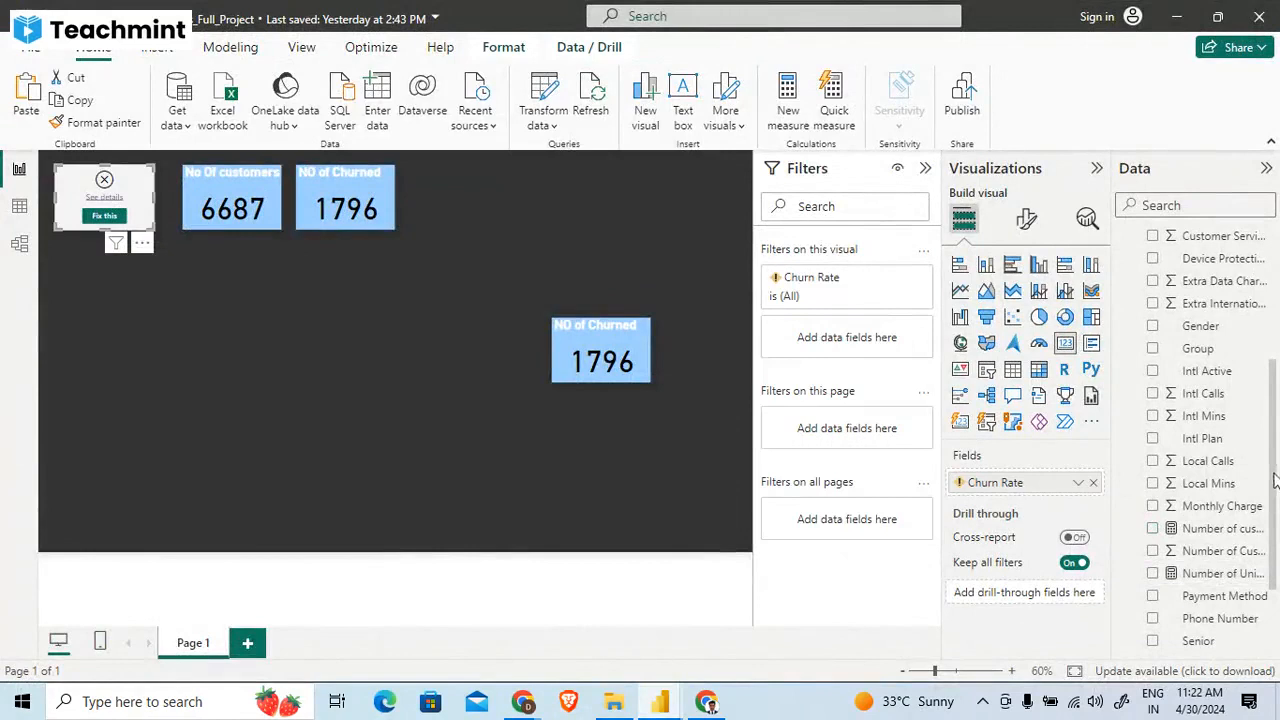
pyautogui.moveTo(1276, 480); pyautogui.dragTo(1276, 370)
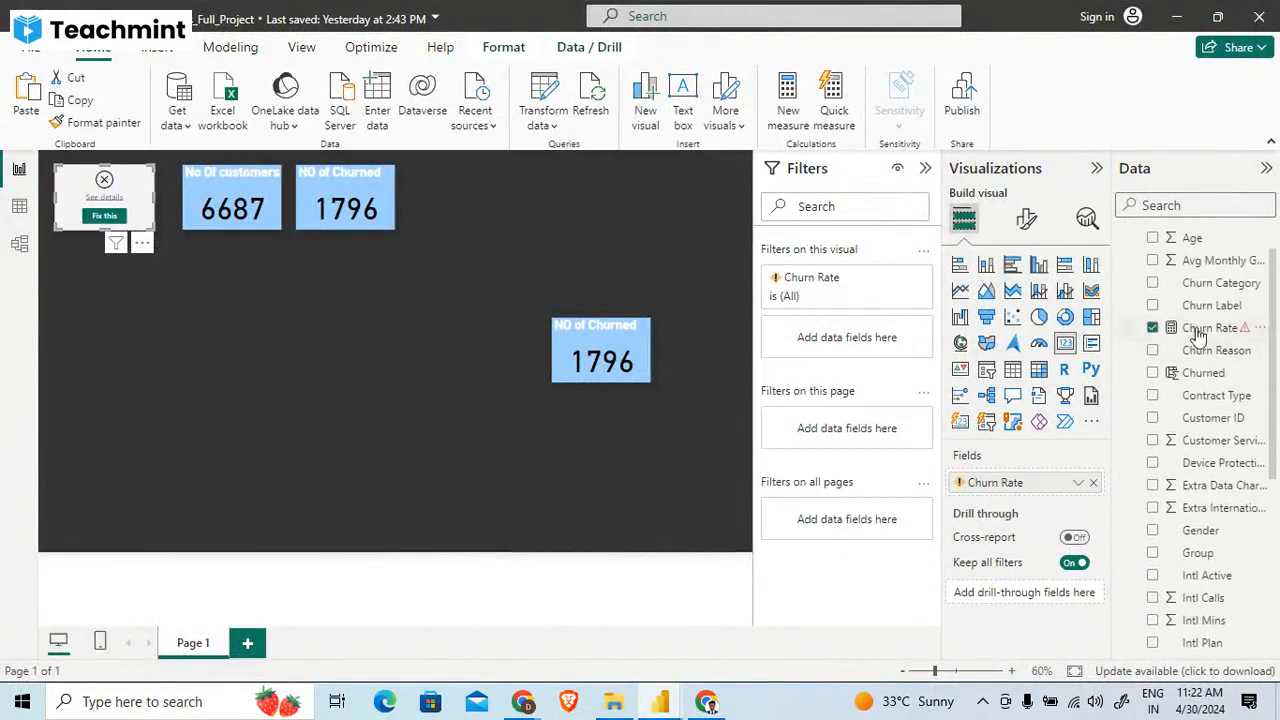
pyautogui.click(1210, 327)
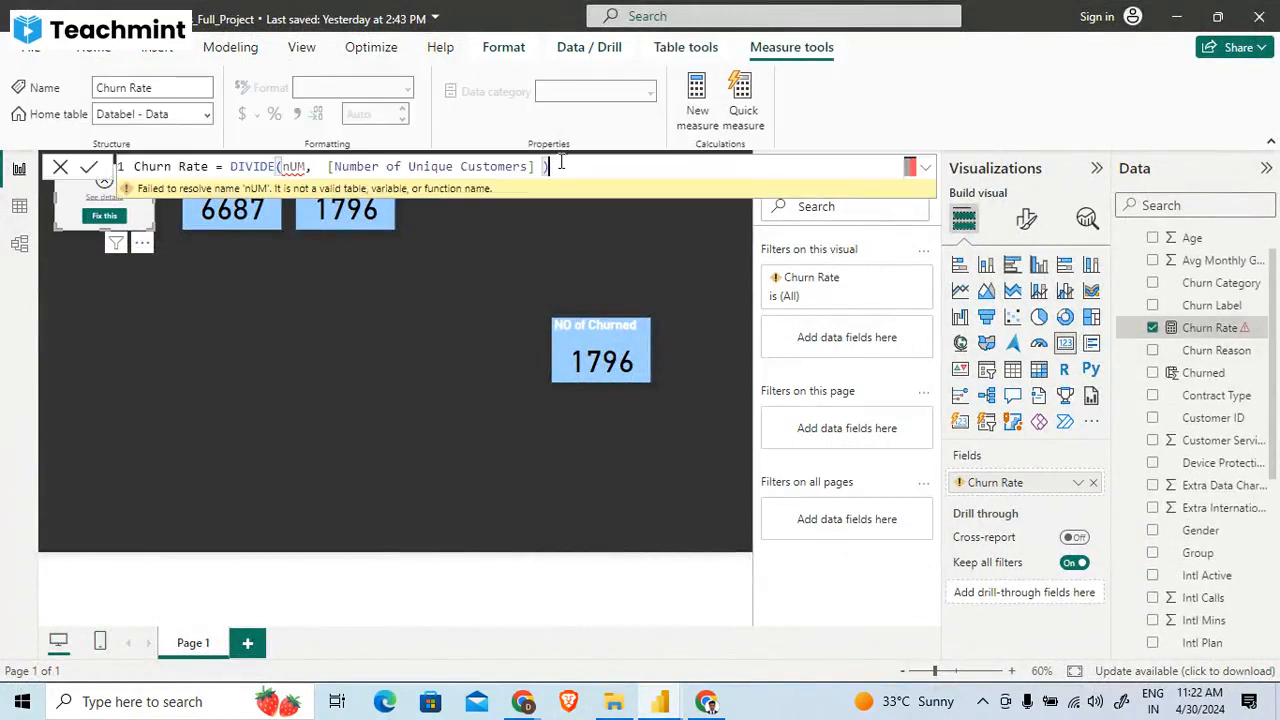
# - Remove both existing arguments from the DIVIDE function in the Churn Rate formula, leaving it open for a new numerator
pyautogui.moveTo(537, 166); pyautogui.dragTo(424, 168)
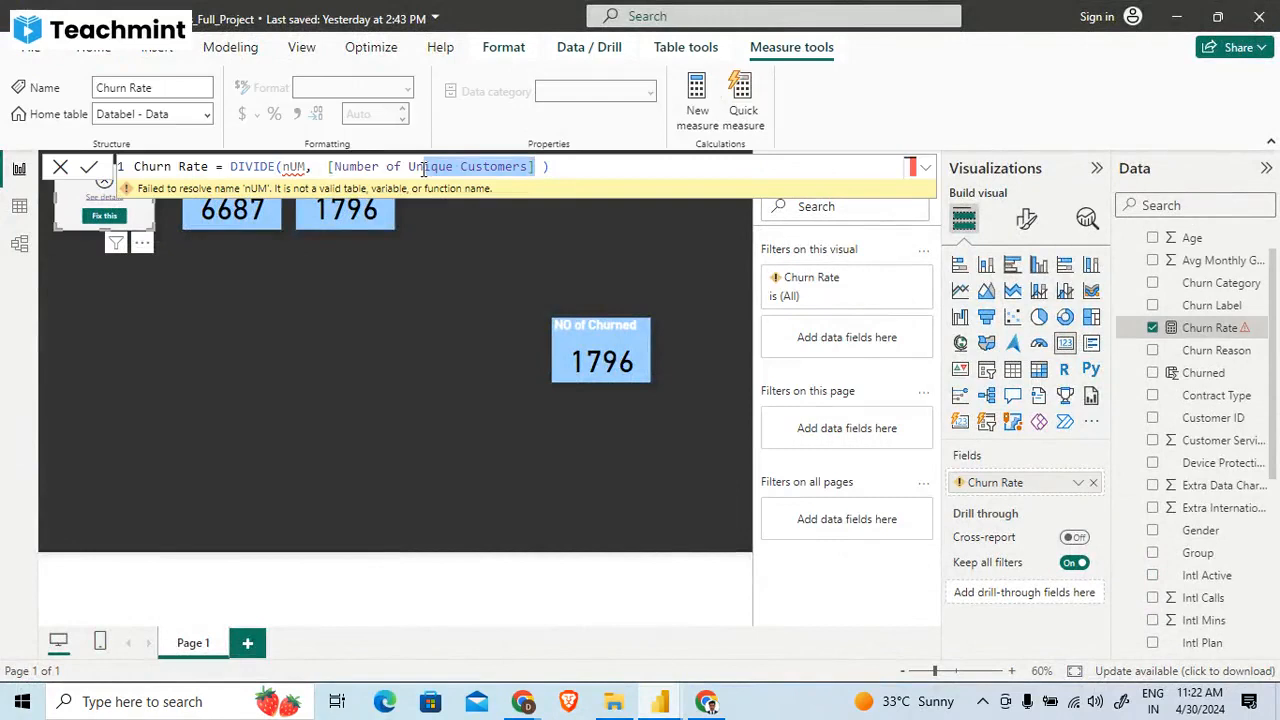
pyautogui.press('BackSpace')
pyautogui.press('BackSpace')
pyautogui.press('BackSpace')
pyautogui.press('BackSpace')
pyautogui.press('BackSpace')
pyautogui.press('BackSpace')
pyautogui.press('BackSpace')
pyautogui.press('BackSpace')
pyautogui.press('BackSpace')
pyautogui.press('BackSpace')
pyautogui.press('BackSpace')
pyautogui.press('BackSpace')
pyautogui.press('BackSpace')
pyautogui.press('BackSpace')
pyautogui.press('BackSpace')
pyautogui.press('BackSpace')
pyautogui.press('BackSpace')
pyautogui.press('BackSpace')
pyautogui.press('BackSpace')
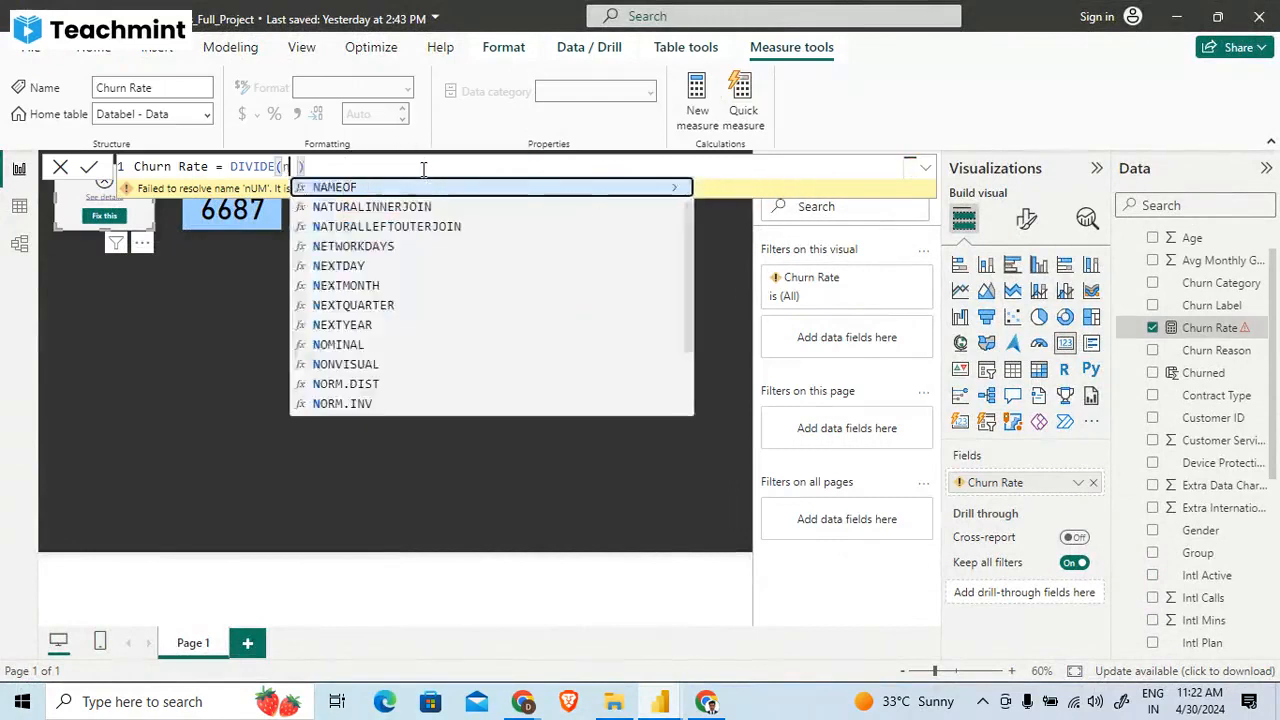
pyautogui.press('BackSpace')
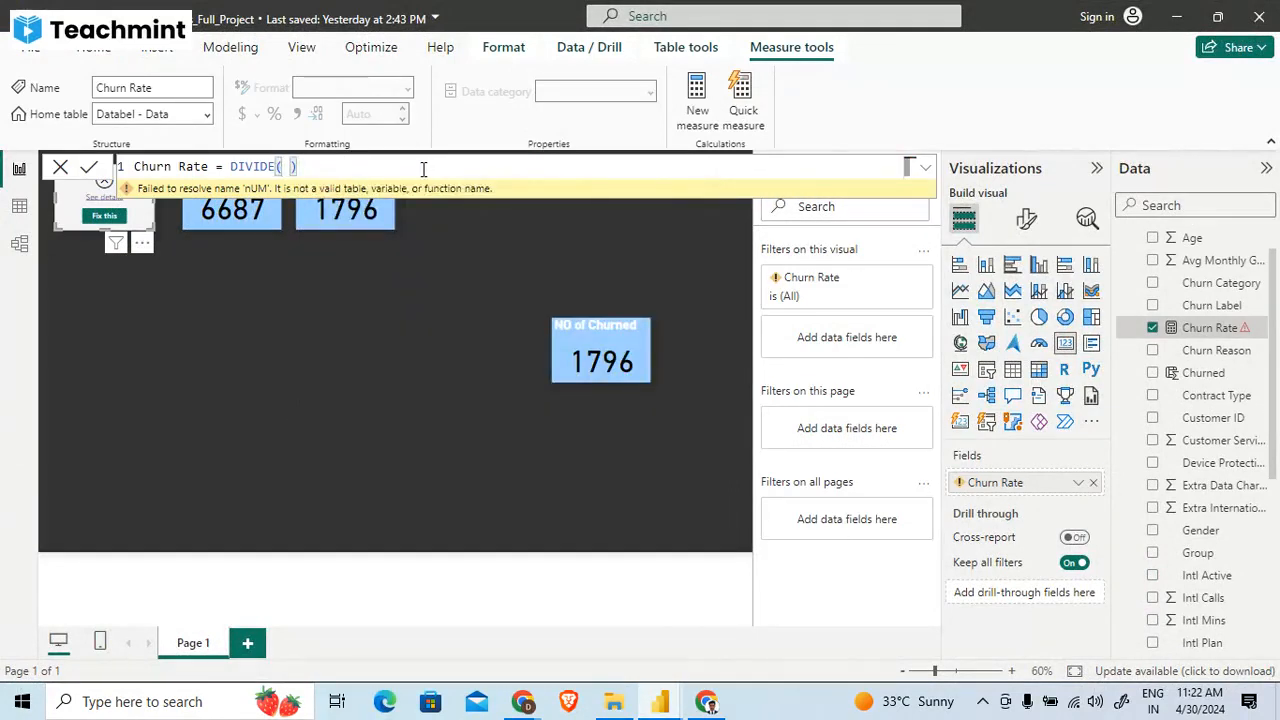
pyautogui.press('BackSpace')
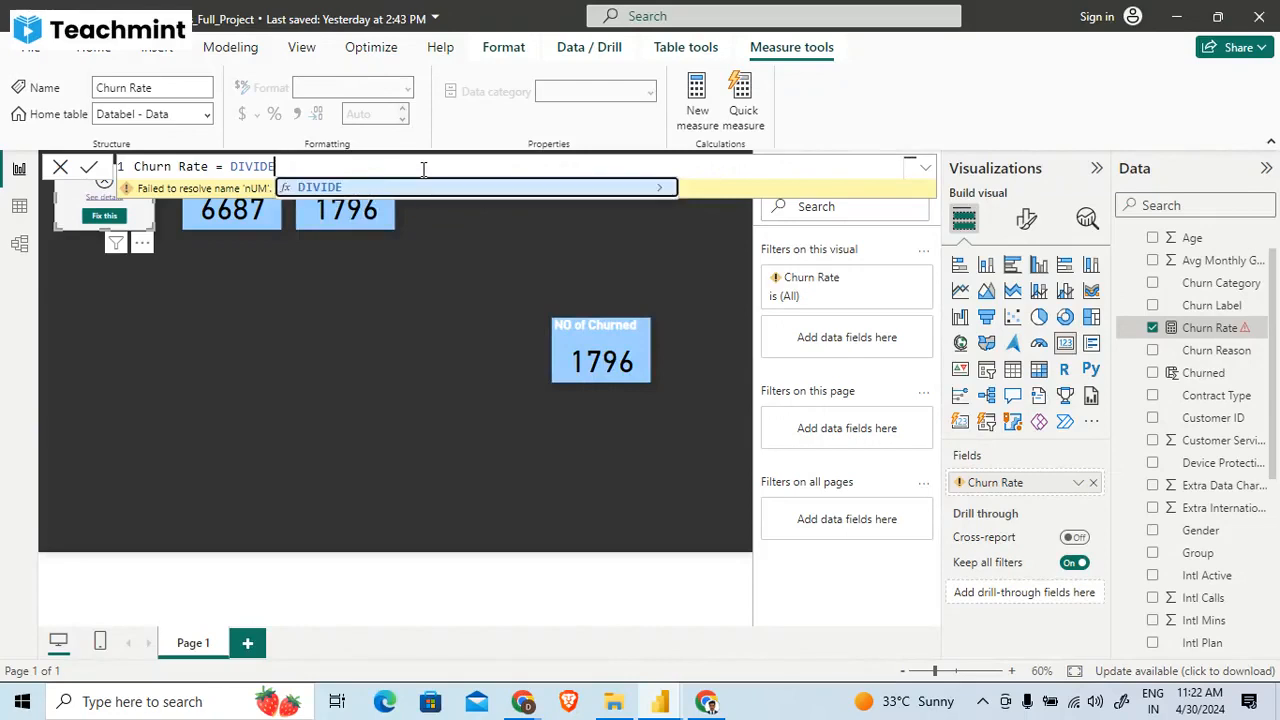
pyautogui.write('(')
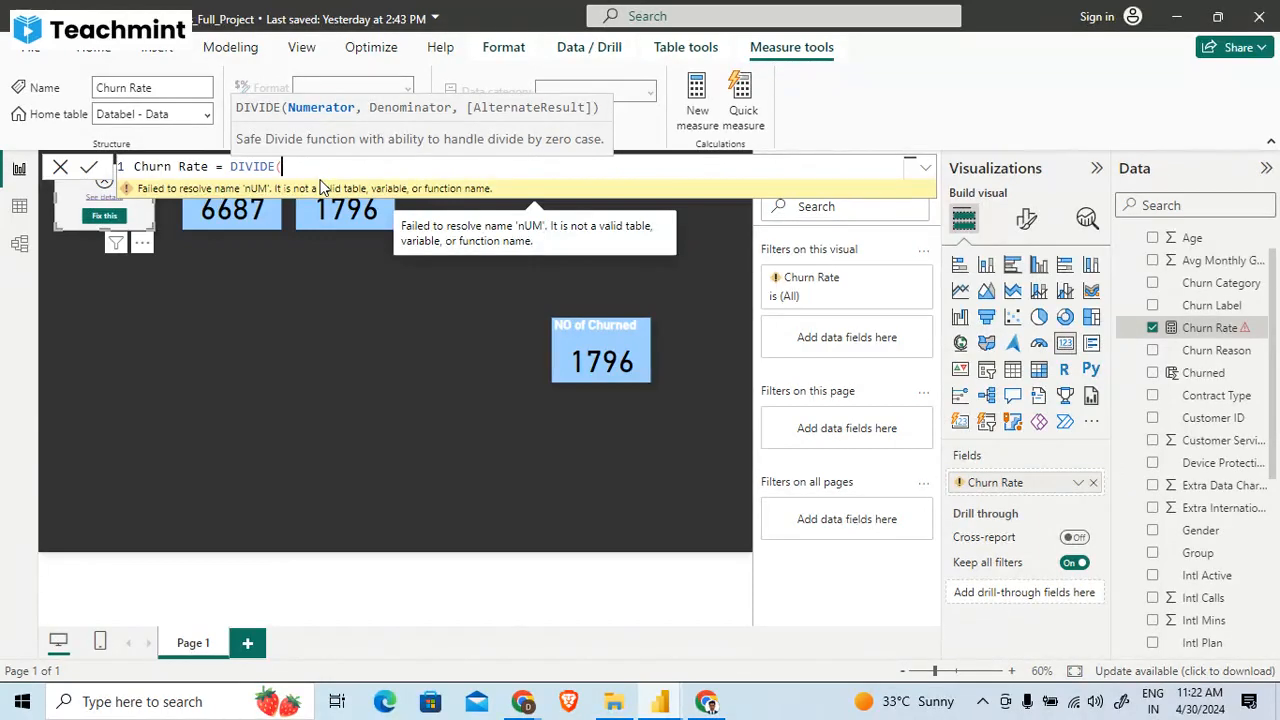
# - Complete the Churn Rate formula as DIVIDE([Total Churned Customers],[Number of customers]), commit it and deselect the card
pyautogui.write('To')
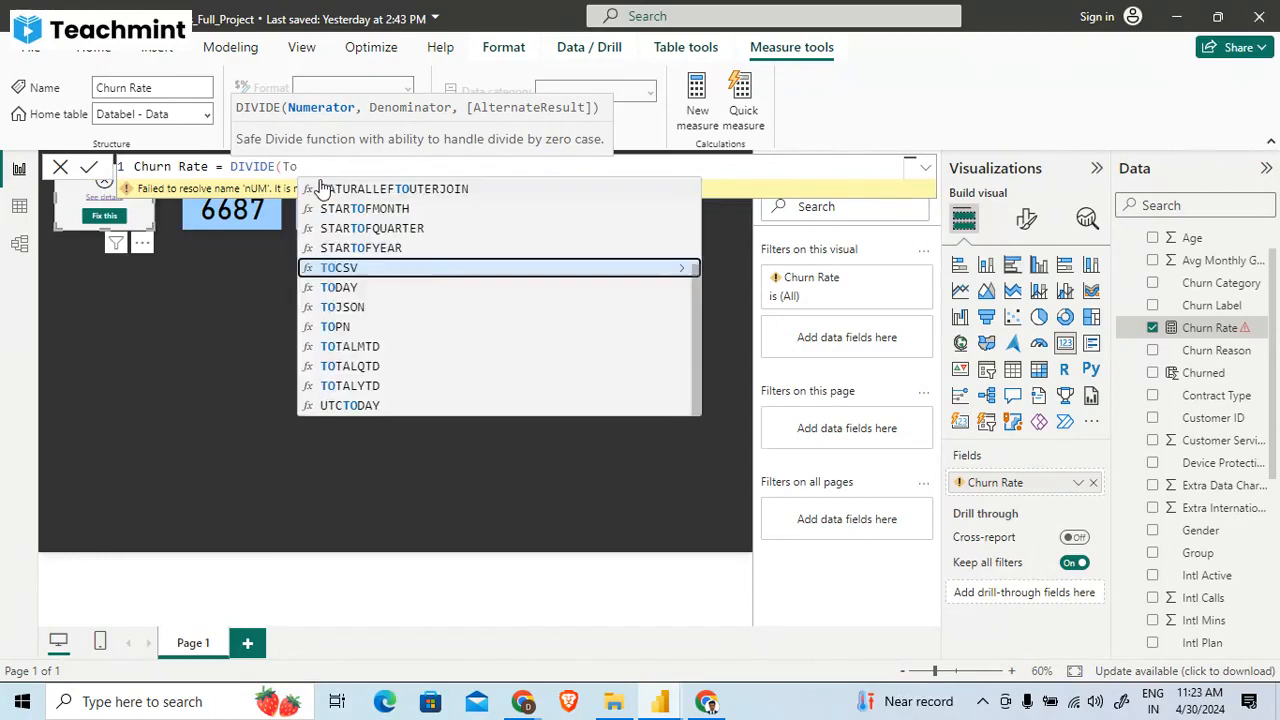
pyautogui.write('t')
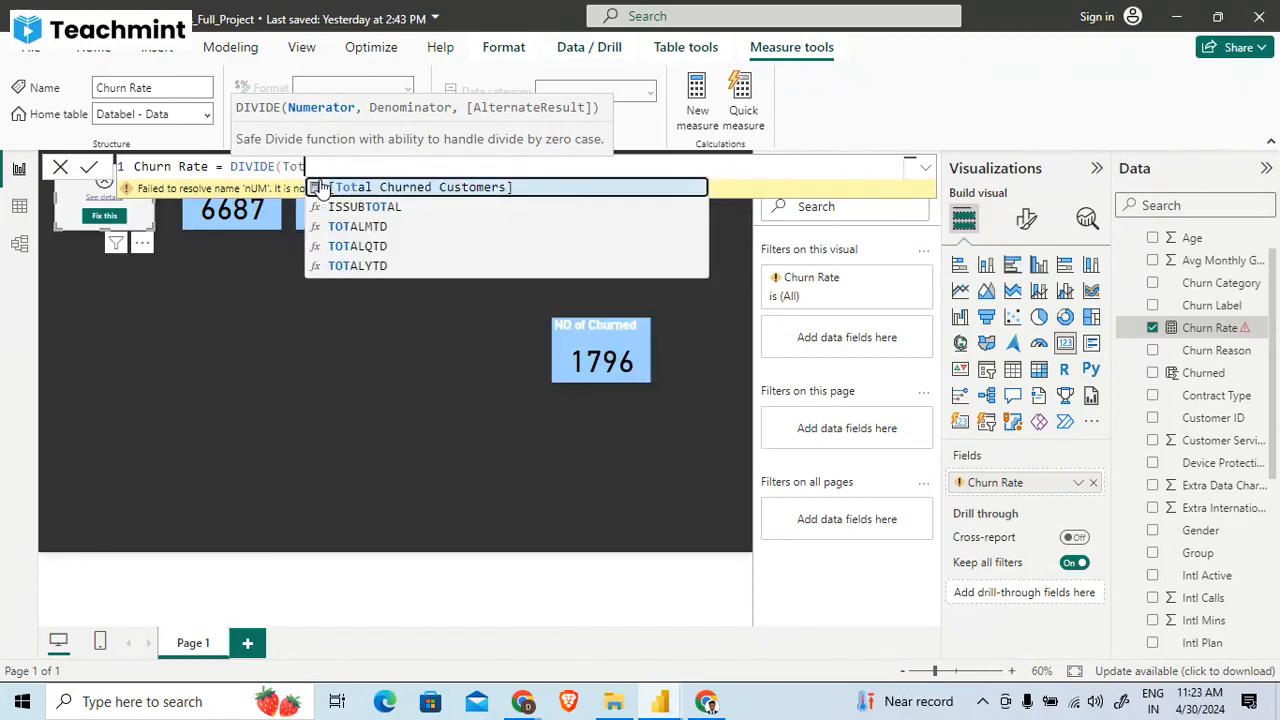
pyautogui.click(320, 188)
pyautogui.write(',')
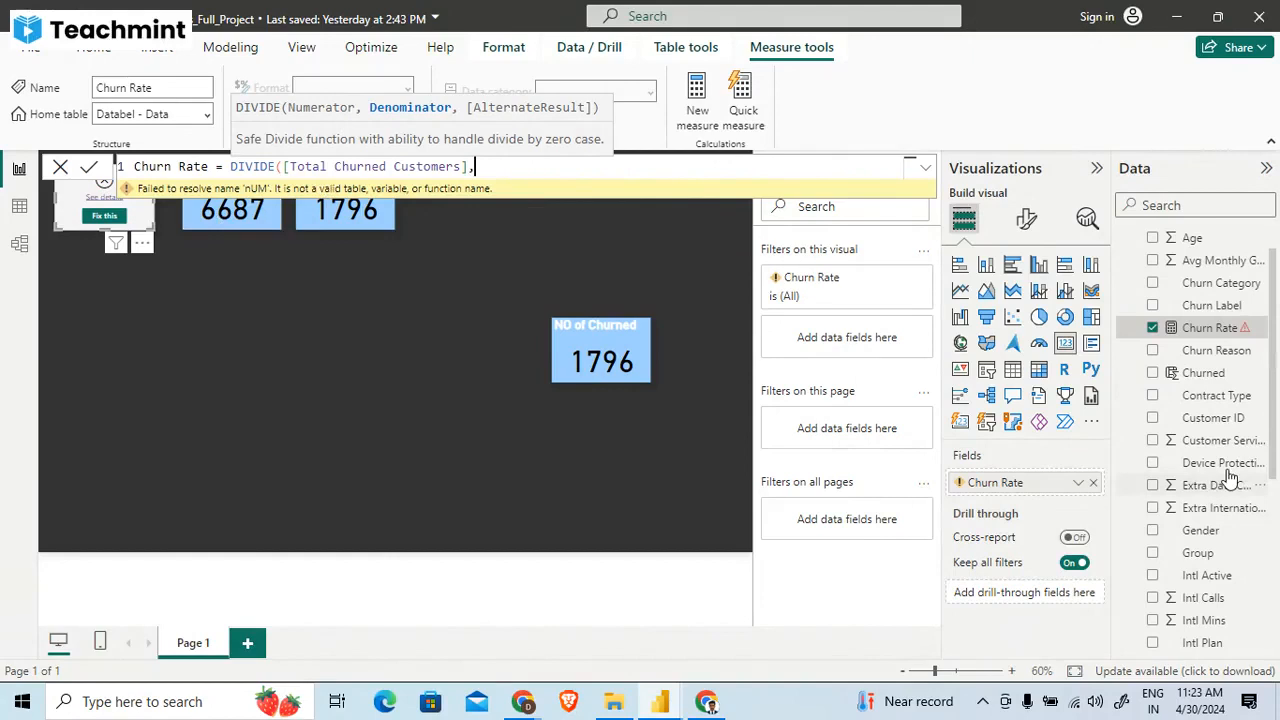
pyautogui.write('nu')
pyautogui.scroll(-2, 1245, 430)
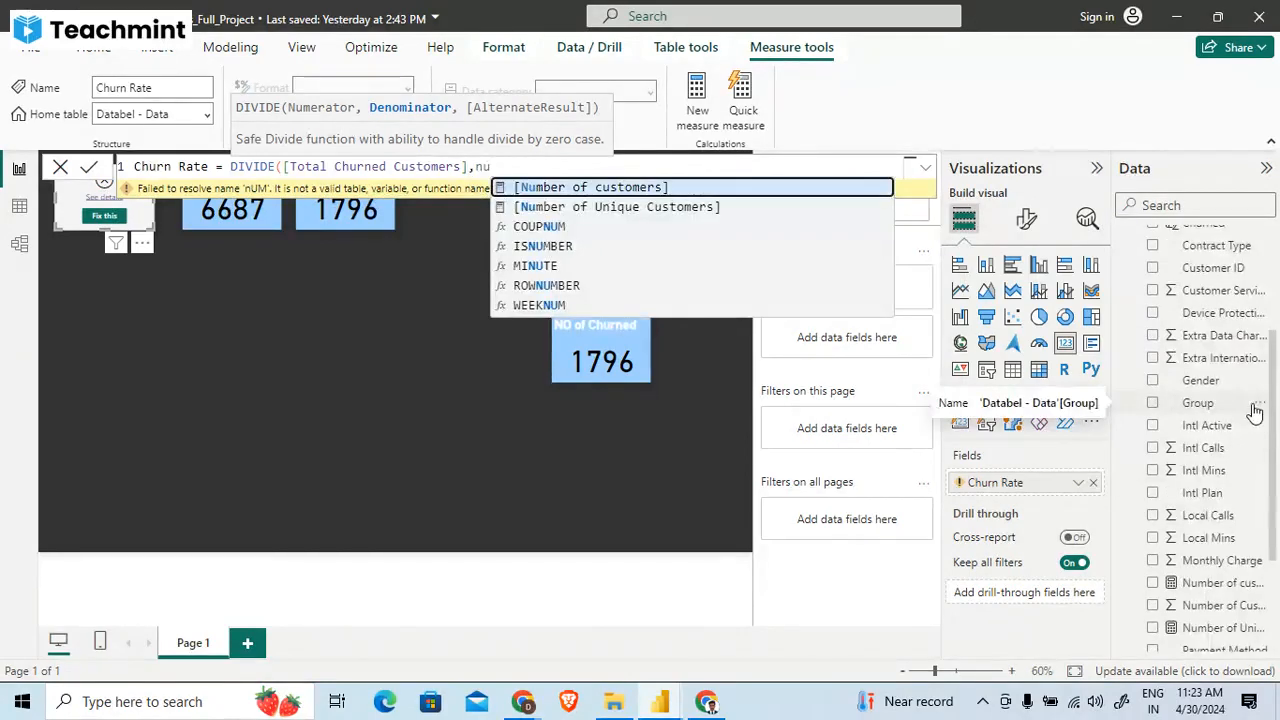
pyautogui.scroll(3, 1240, 450)
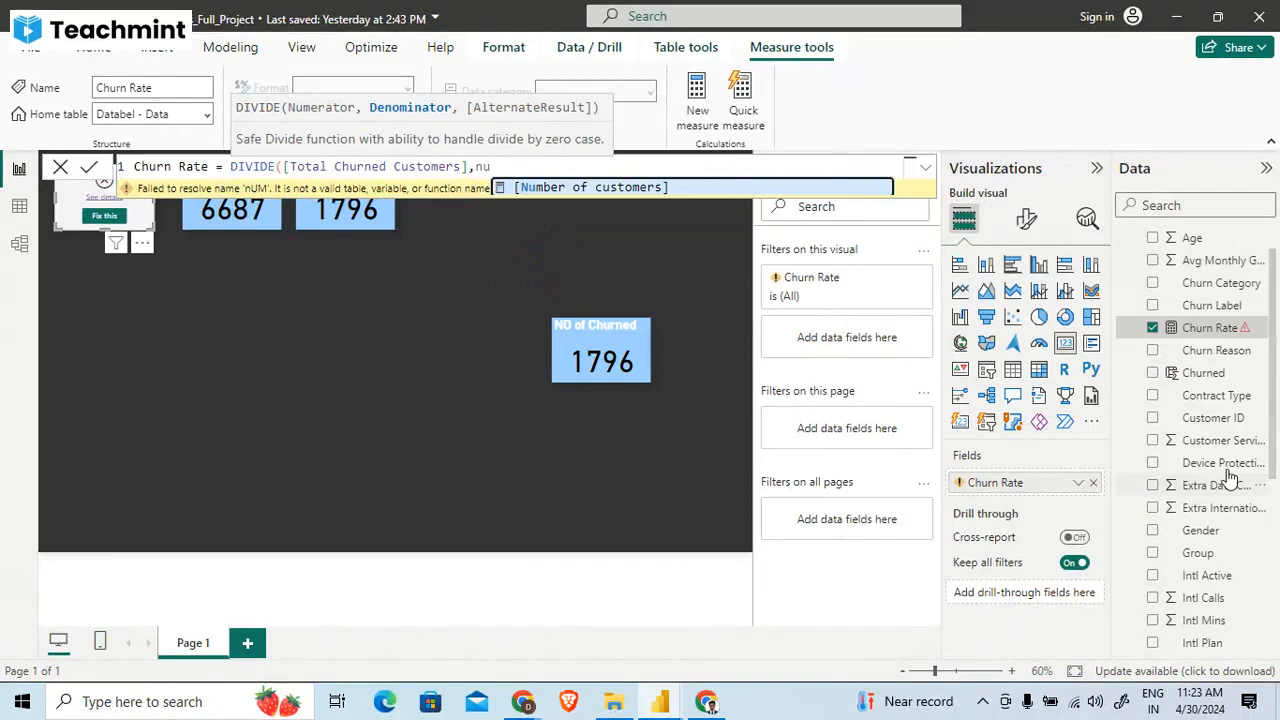
pyautogui.press('Tab')
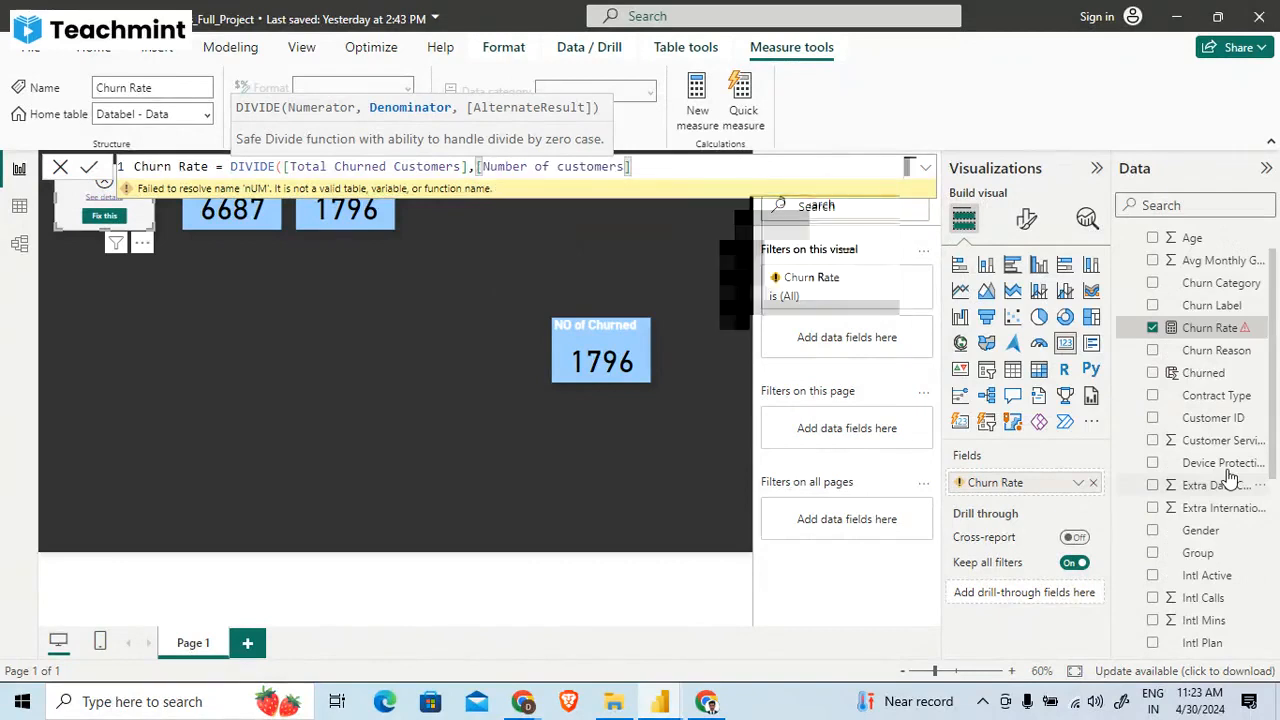
pyautogui.scroll(-3, 1245, 430)
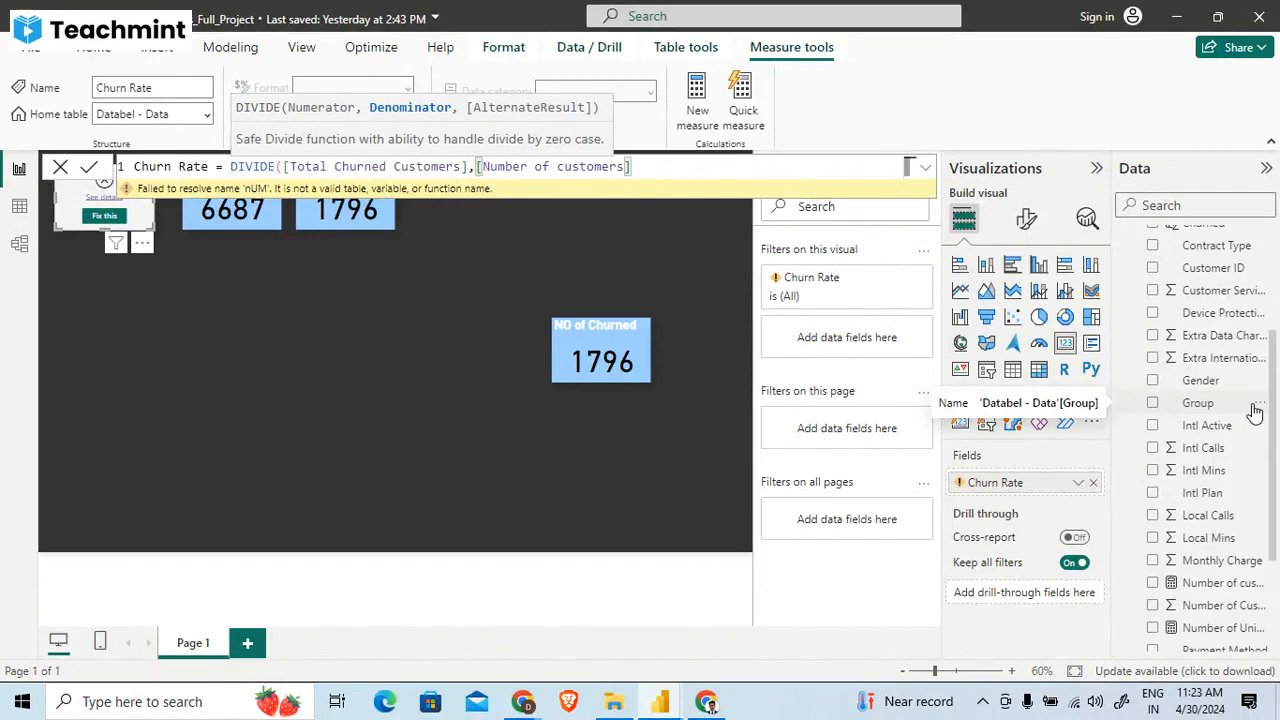
pyautogui.write(')')
pyautogui.press('Return')
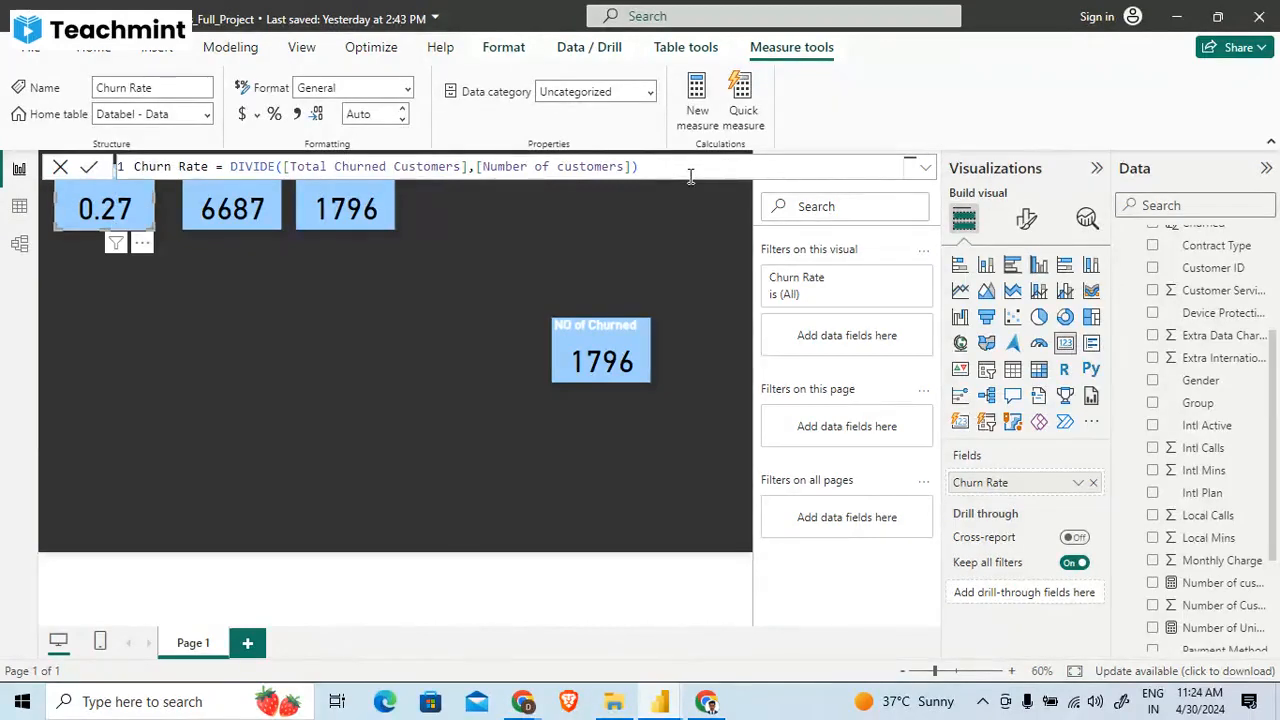
pyautogui.click(424, 322)
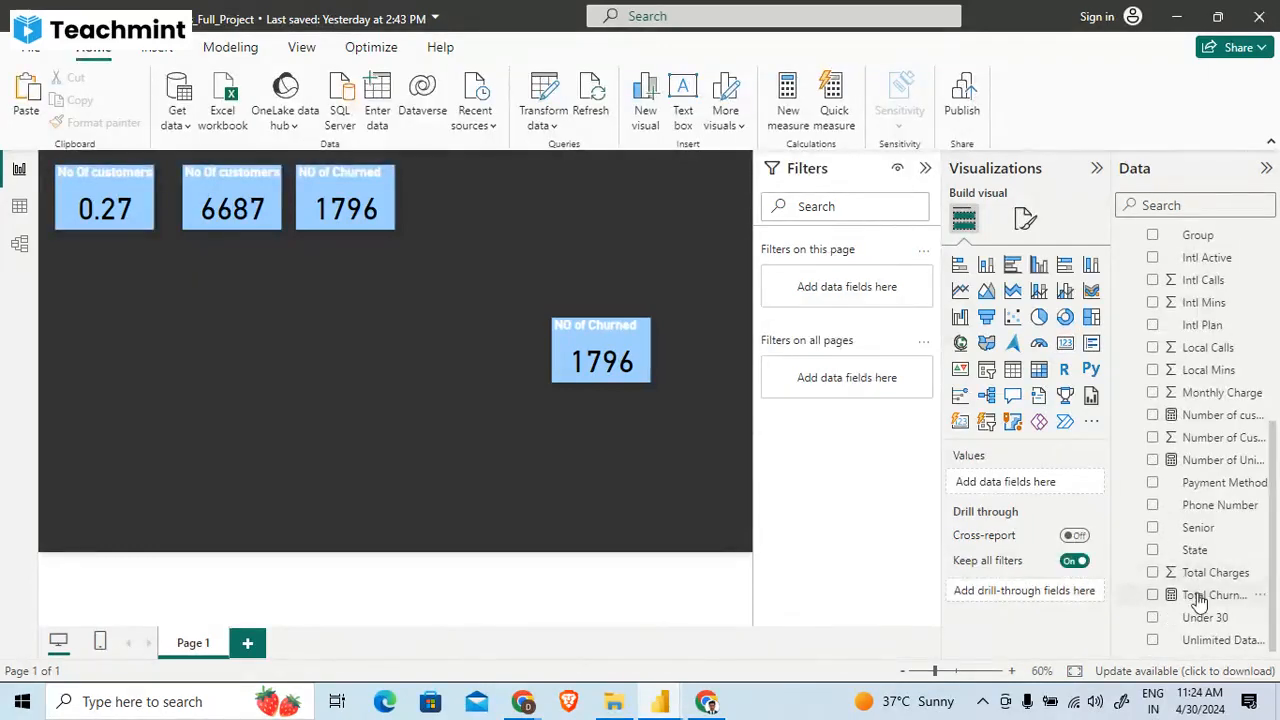
# - Inspect the formula of the Total Churned Customers measure, then that of the Churn Rate measure behind its card
pyautogui.click(1210, 595)
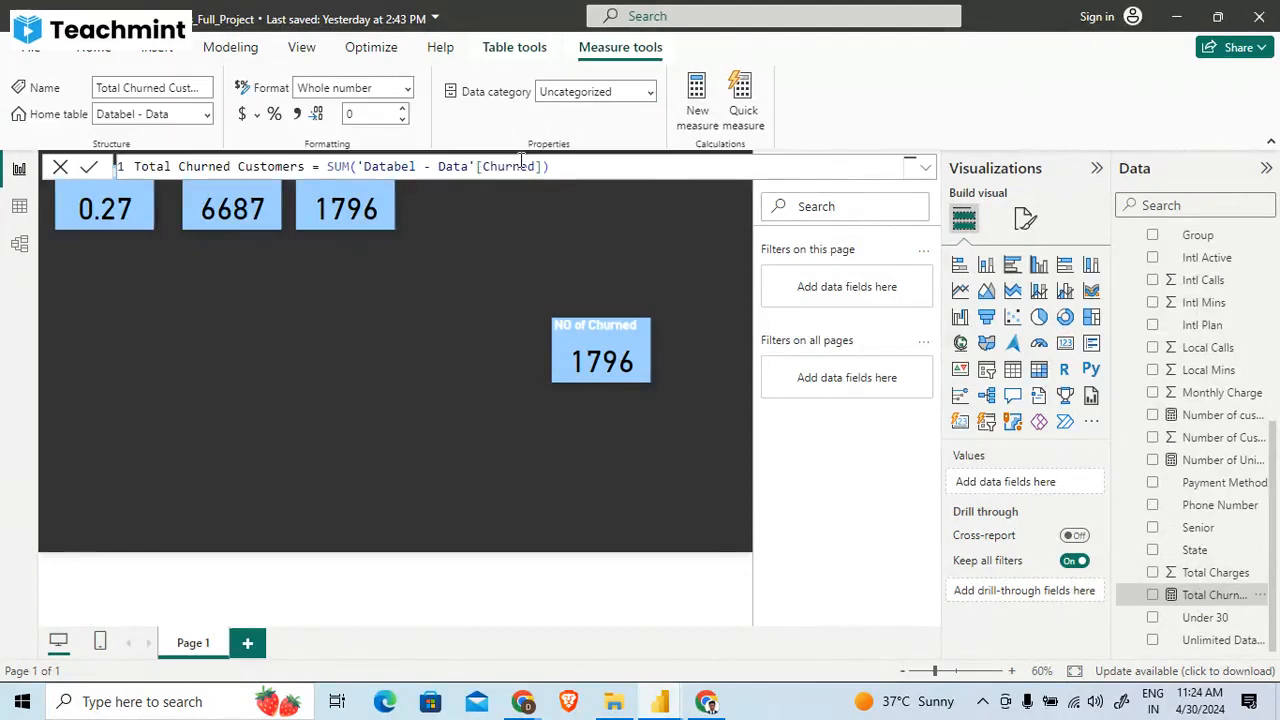
pyautogui.click(507, 488)
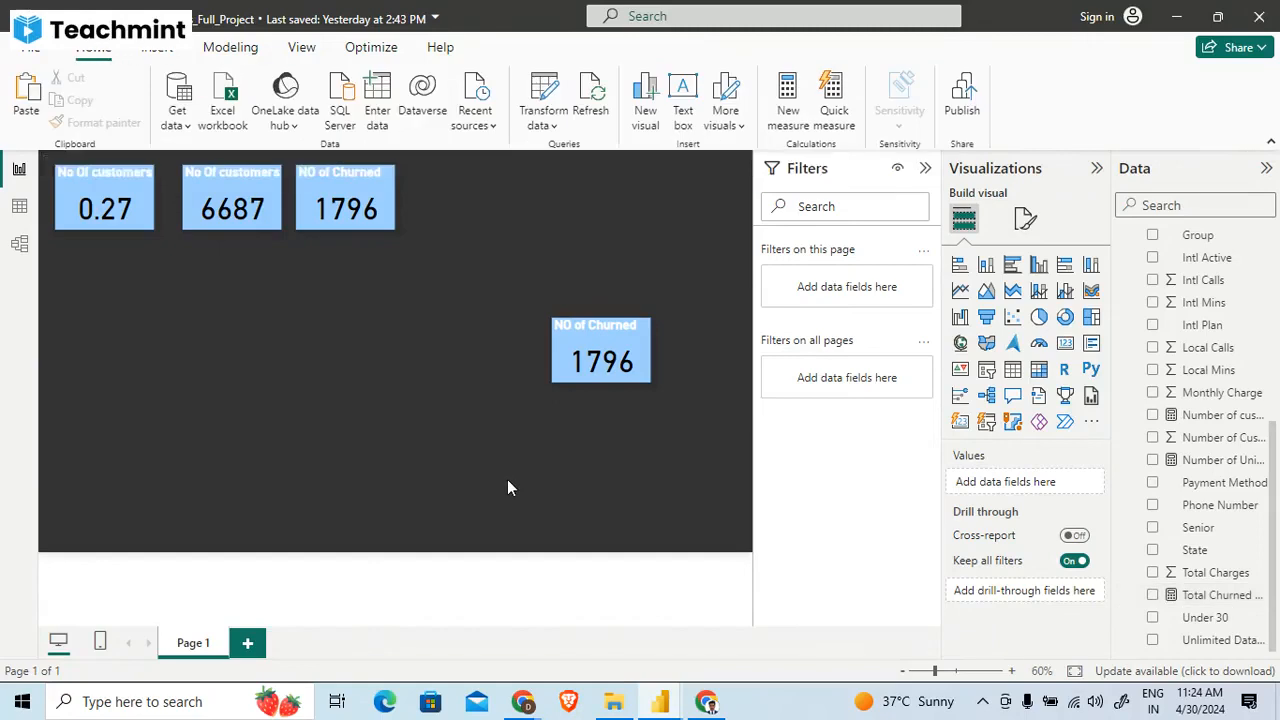
pyautogui.click(111, 211)
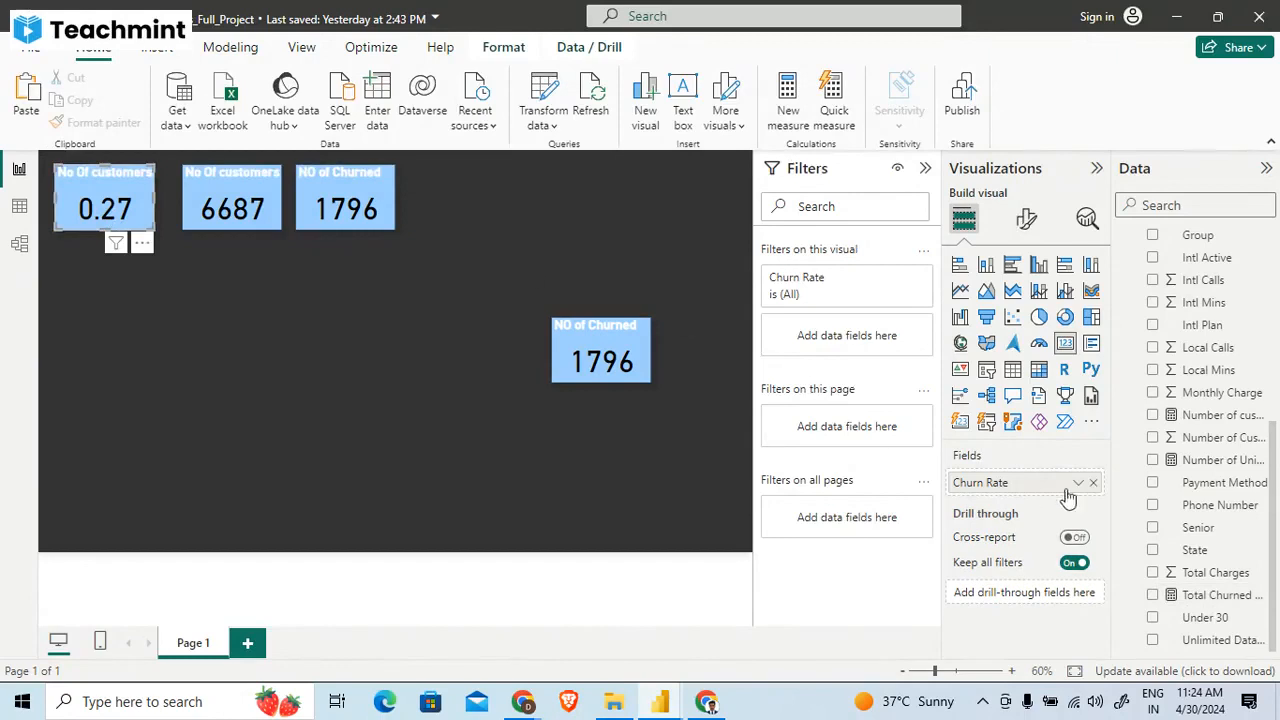
pyautogui.scroll(5, 1220, 425)
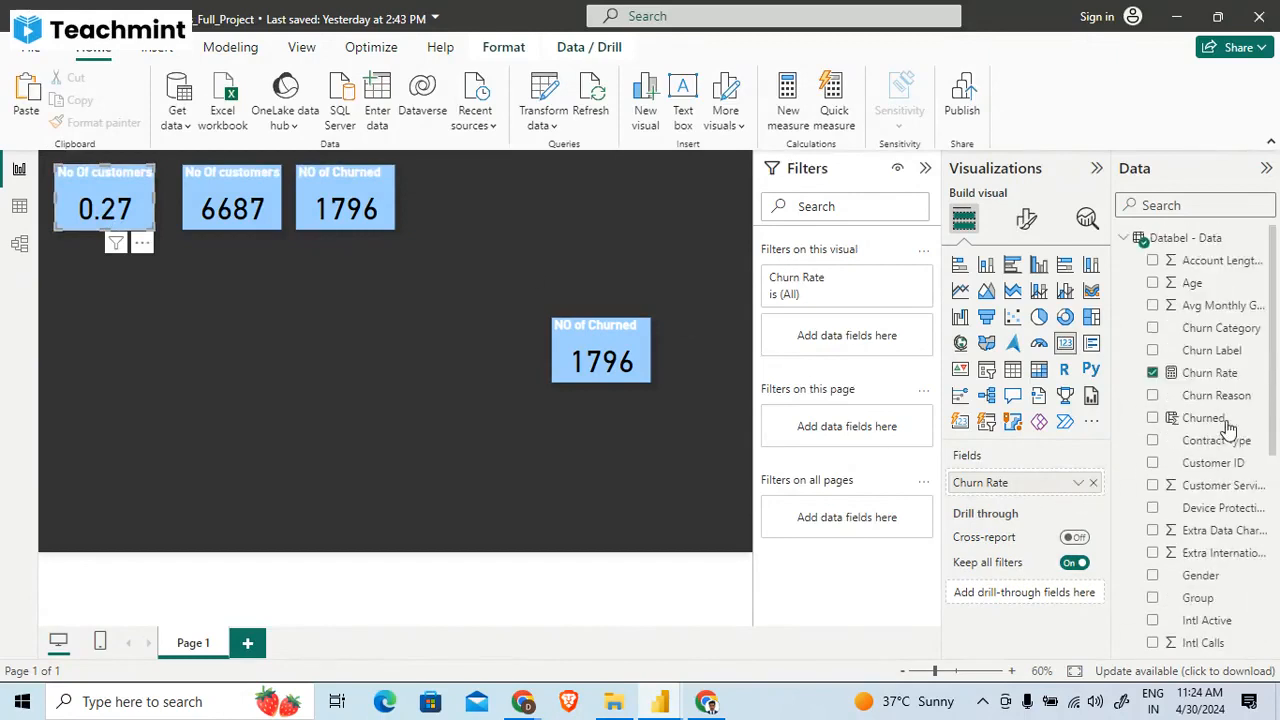
pyautogui.click(1192, 376)
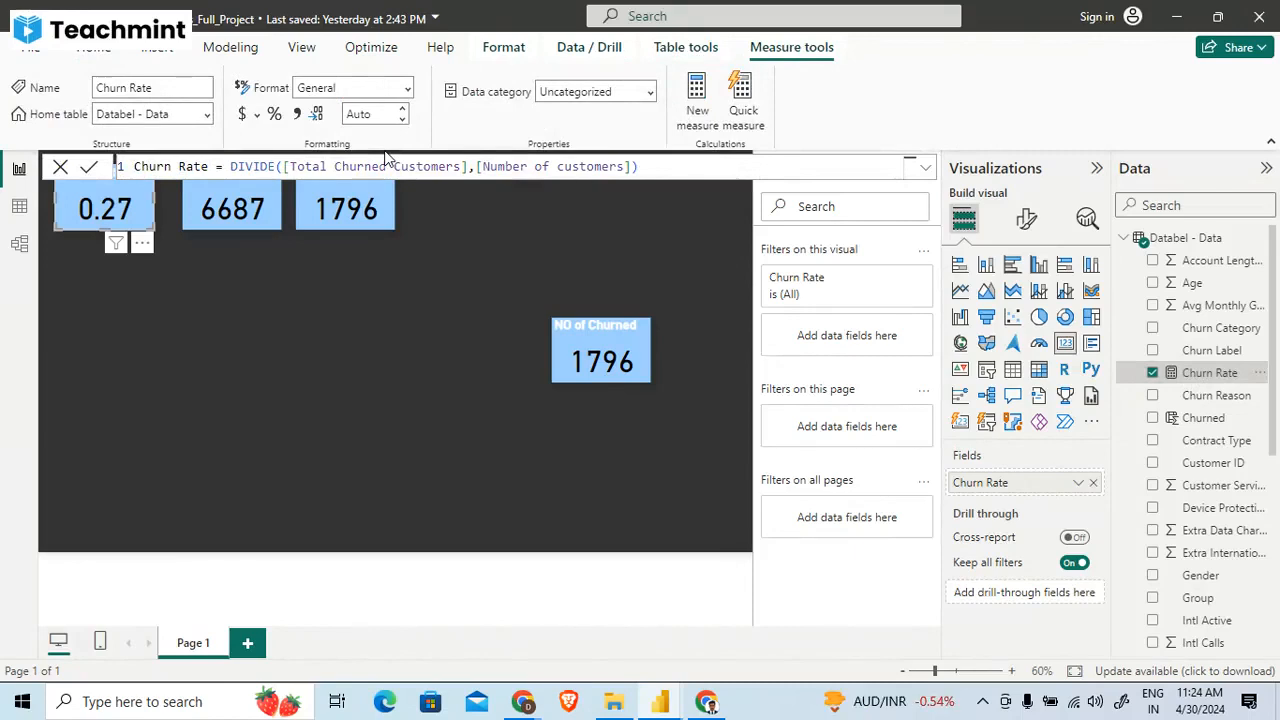
# - Check which field feeds each NO of Churned card and inspect the formulas of the Churned column and the Total Churned Customers measure
pyautogui.click(355, 205)
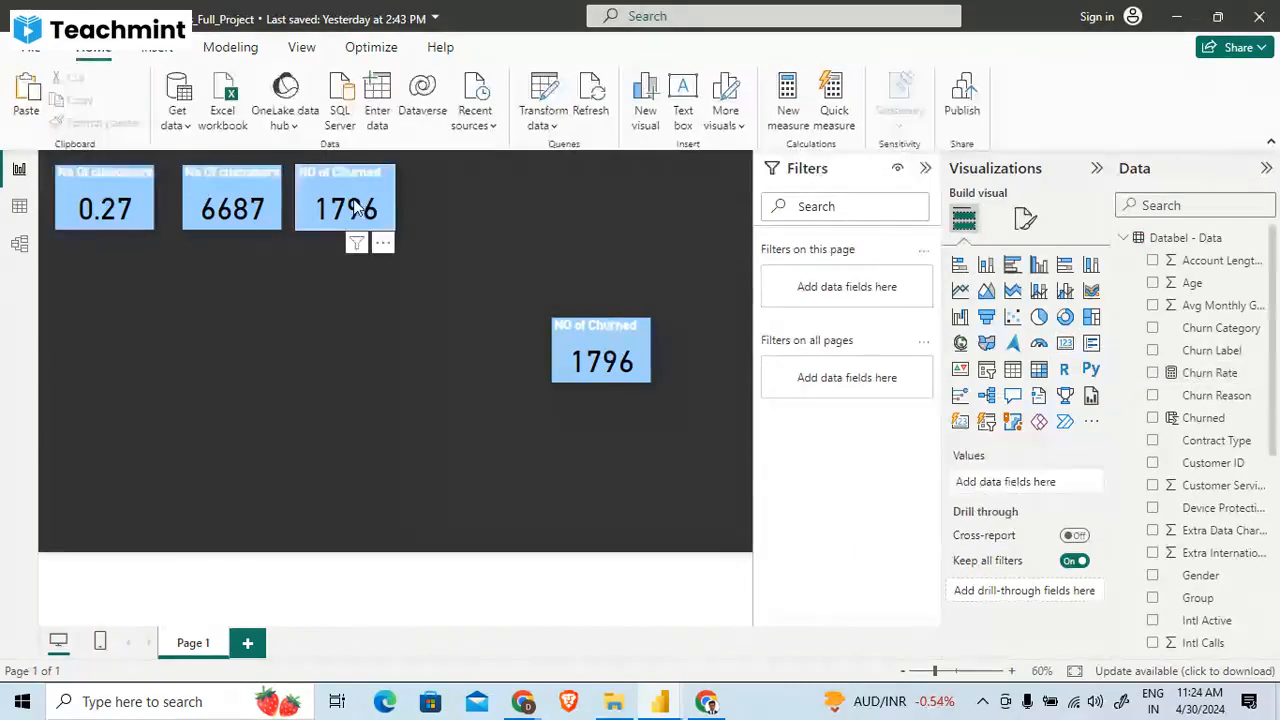
pyautogui.click(1220, 420)
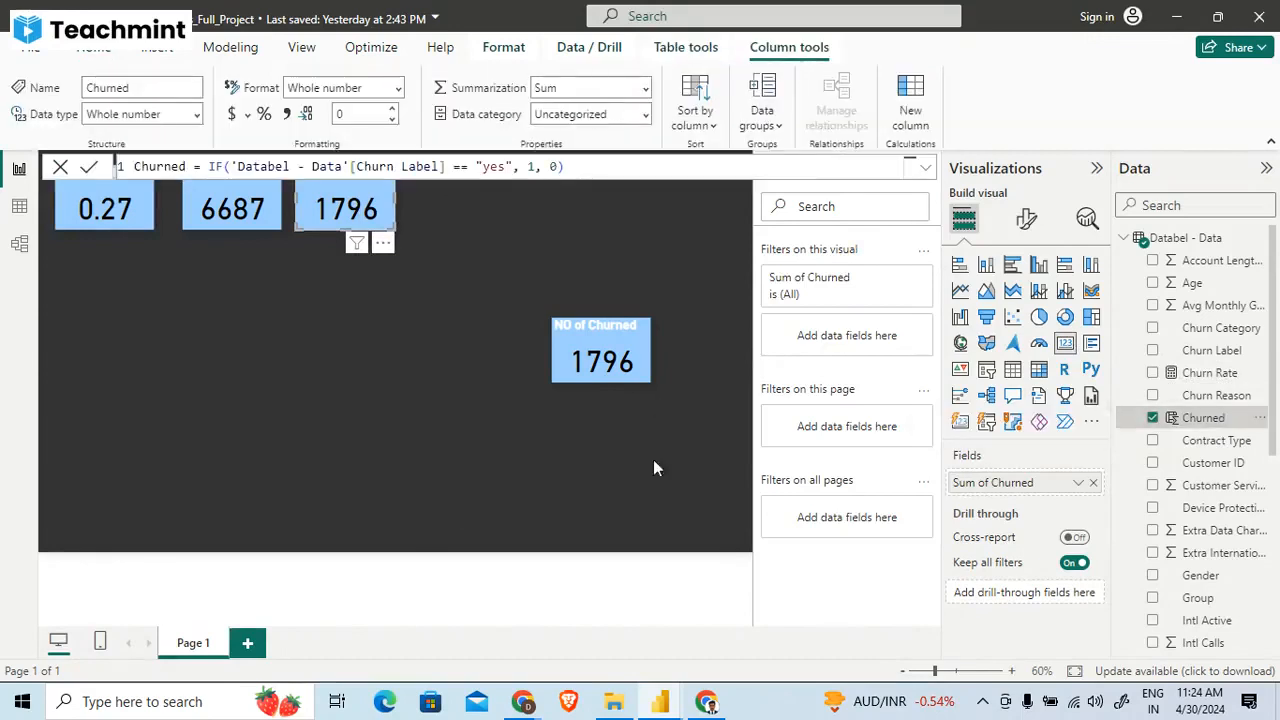
pyautogui.click(560, 412)
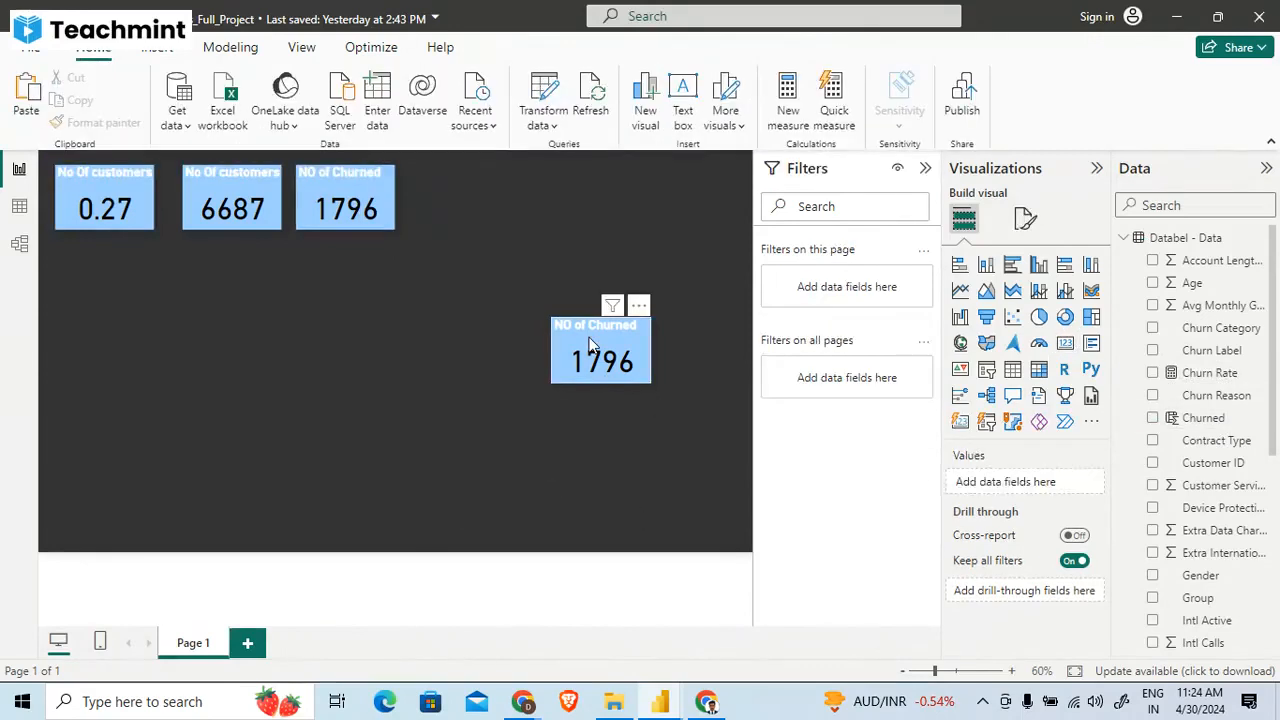
pyautogui.click(600, 355)
pyautogui.scroll(-5, 1192, 515)
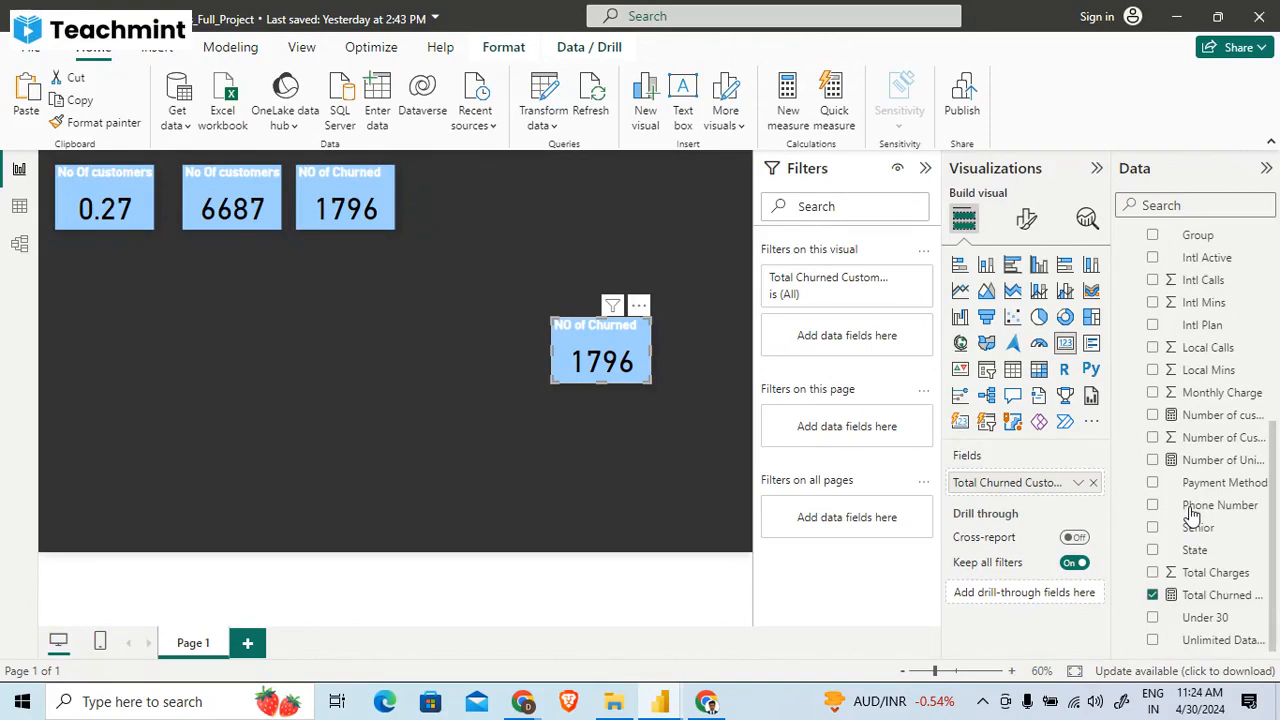
pyautogui.click(1201, 600)
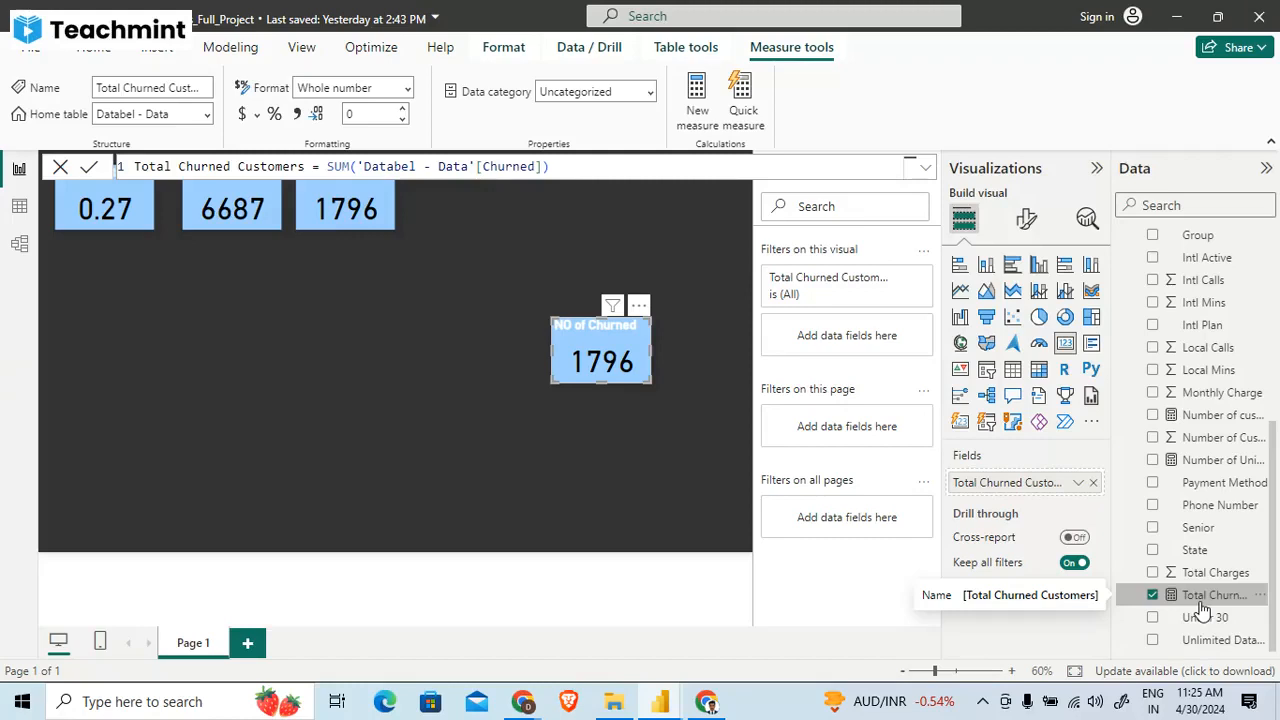
pyautogui.click(467, 477)
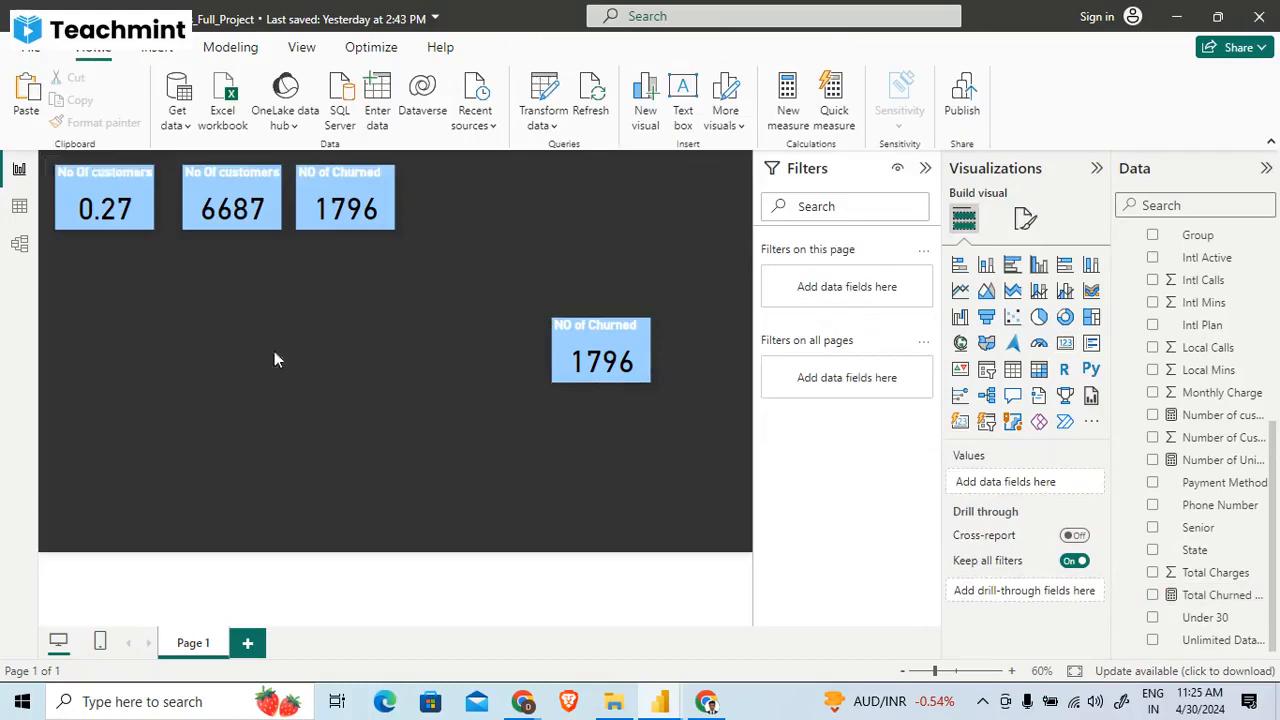
# - Change the title text of the Churn Rate card from the duplicated customers heading to % Churned
pyautogui.click(109, 207)
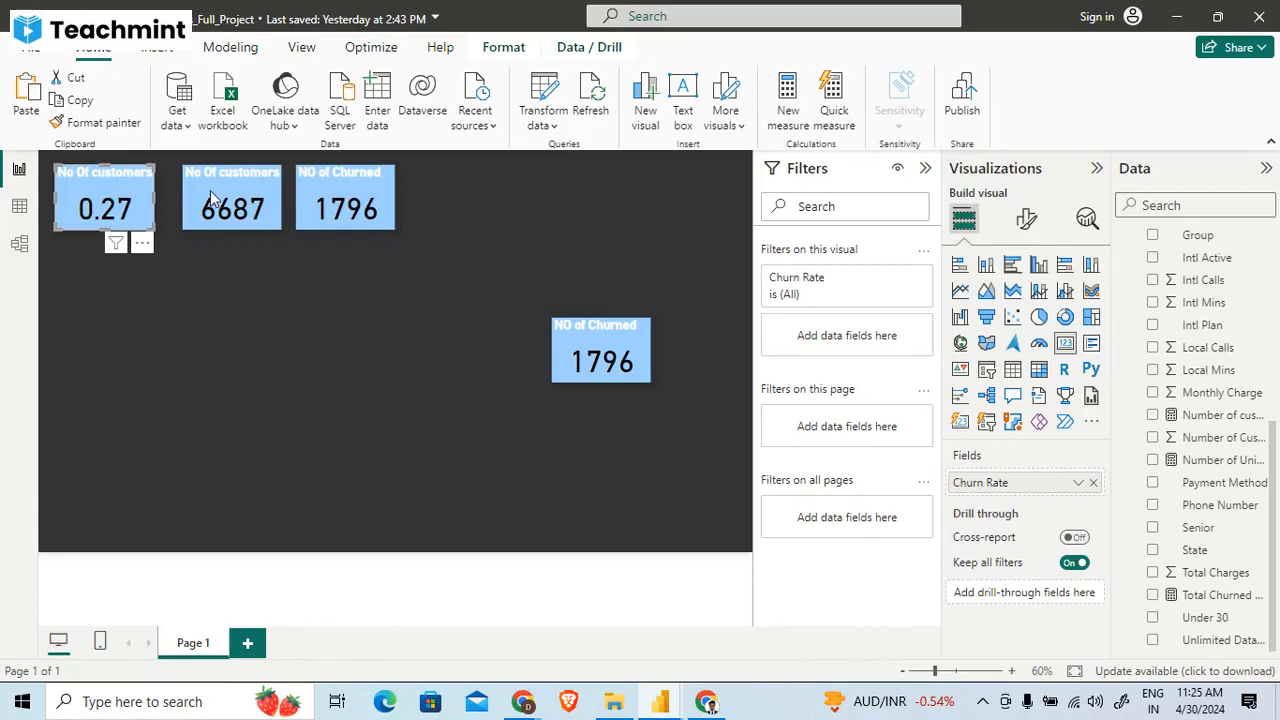
pyautogui.click(1030, 220)
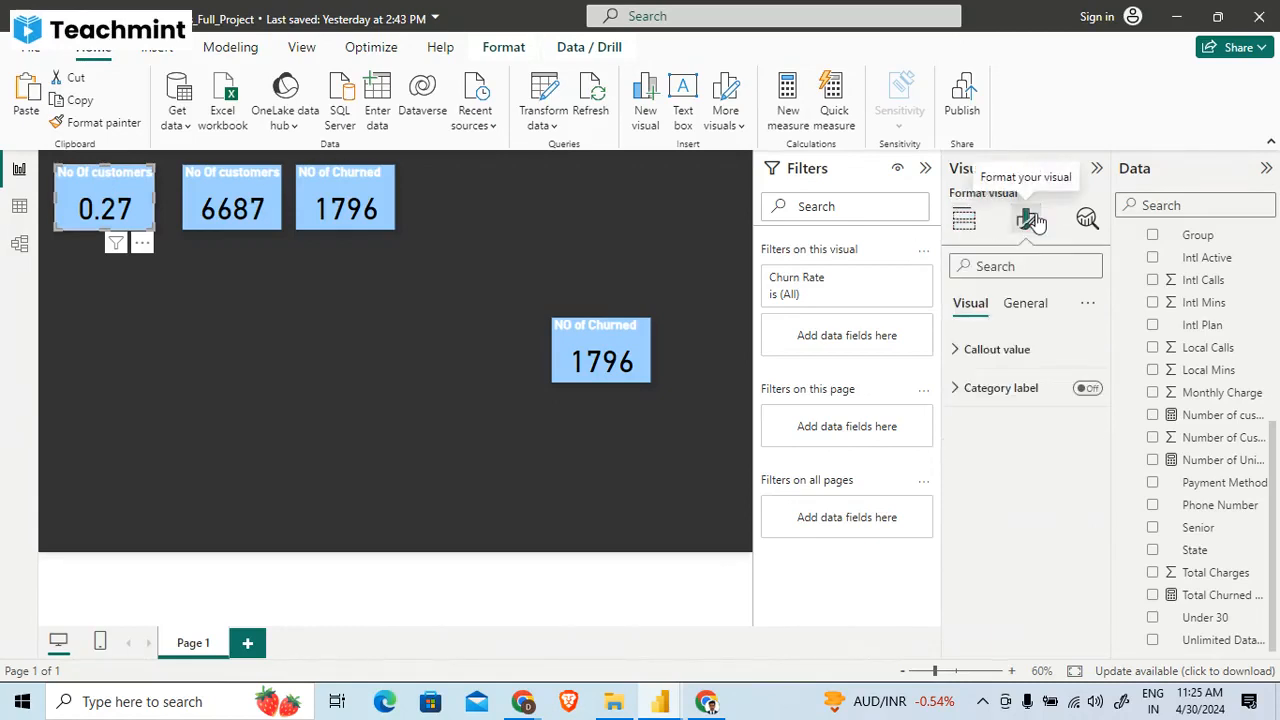
pyautogui.click(995, 352)
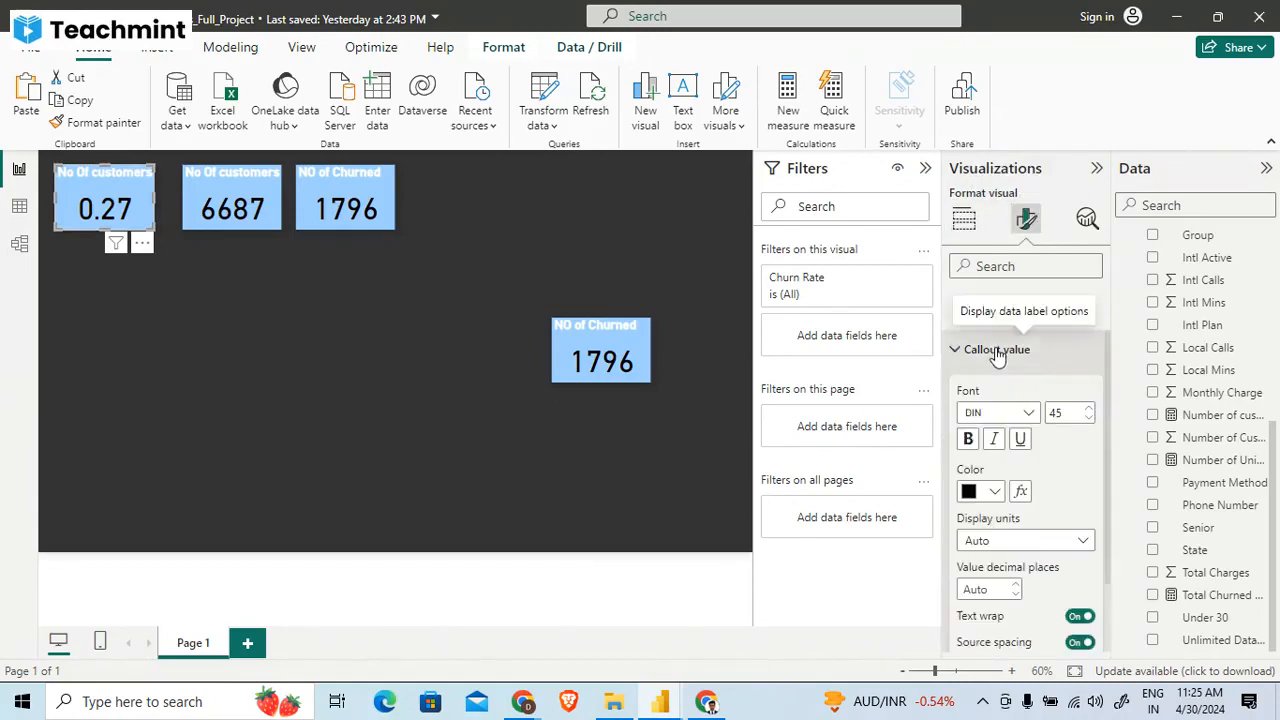
pyautogui.click(997, 352)
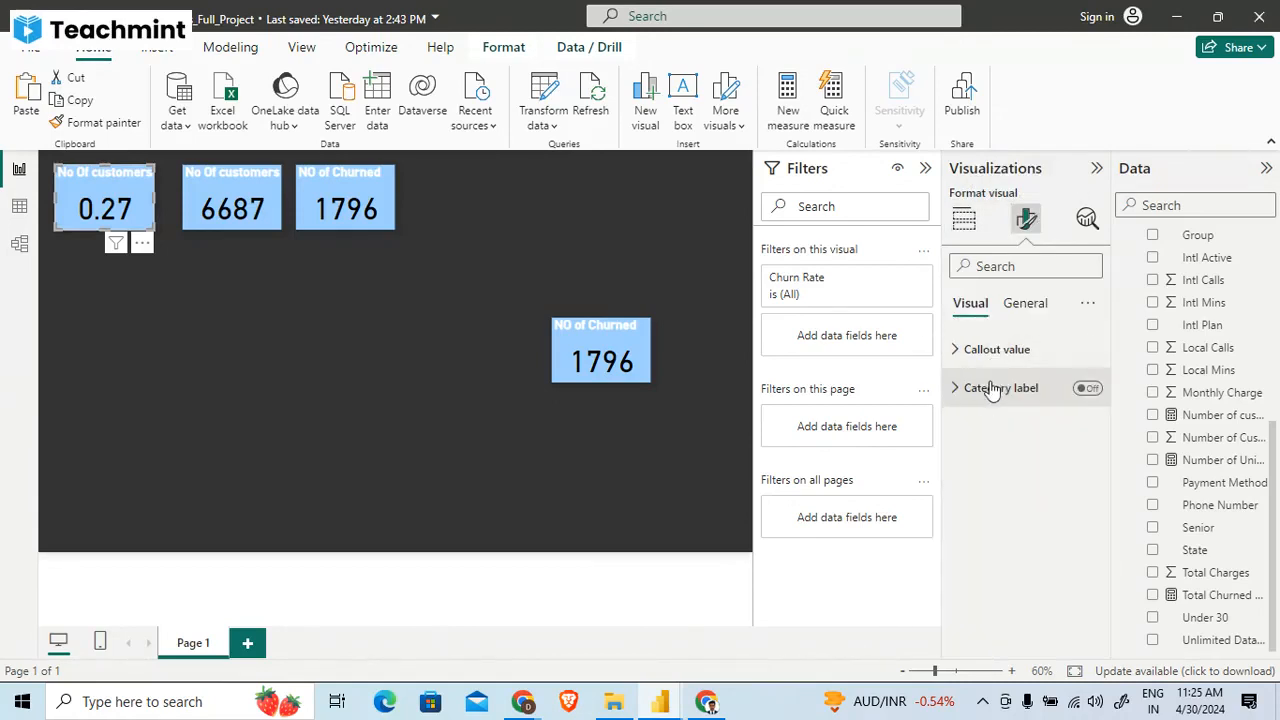
pyautogui.click(1025, 303)
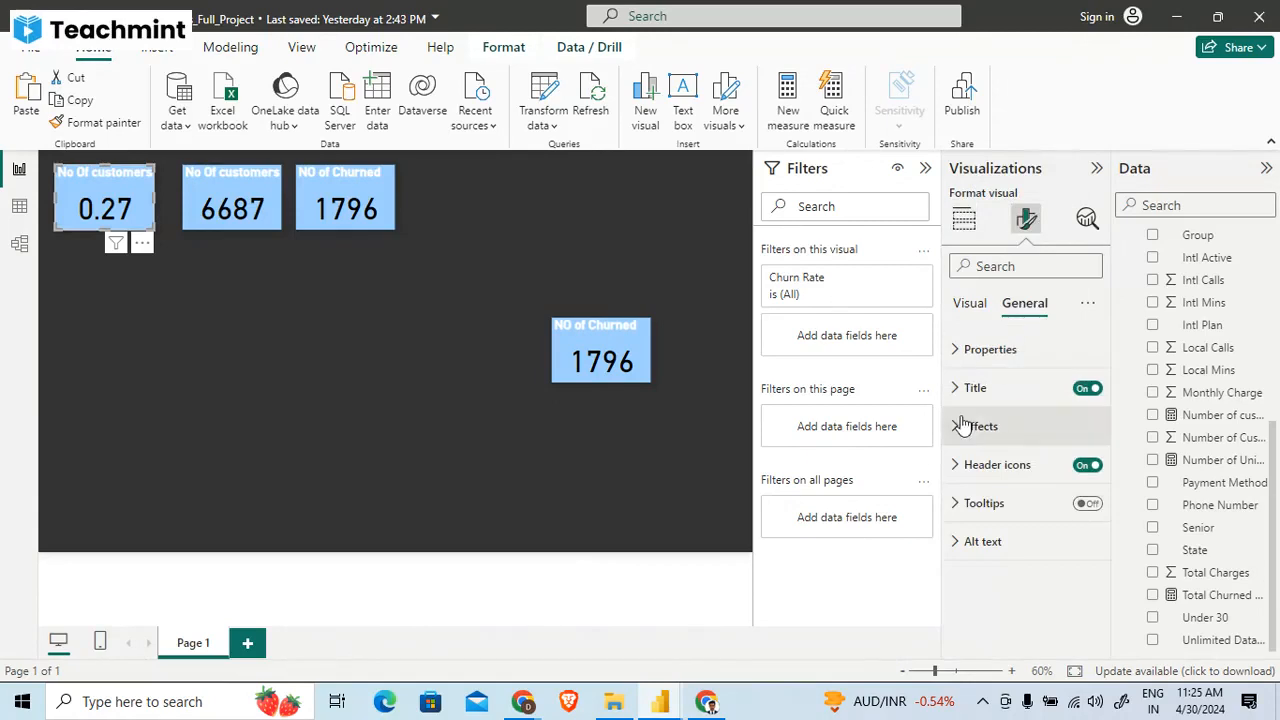
pyautogui.click(990, 349)
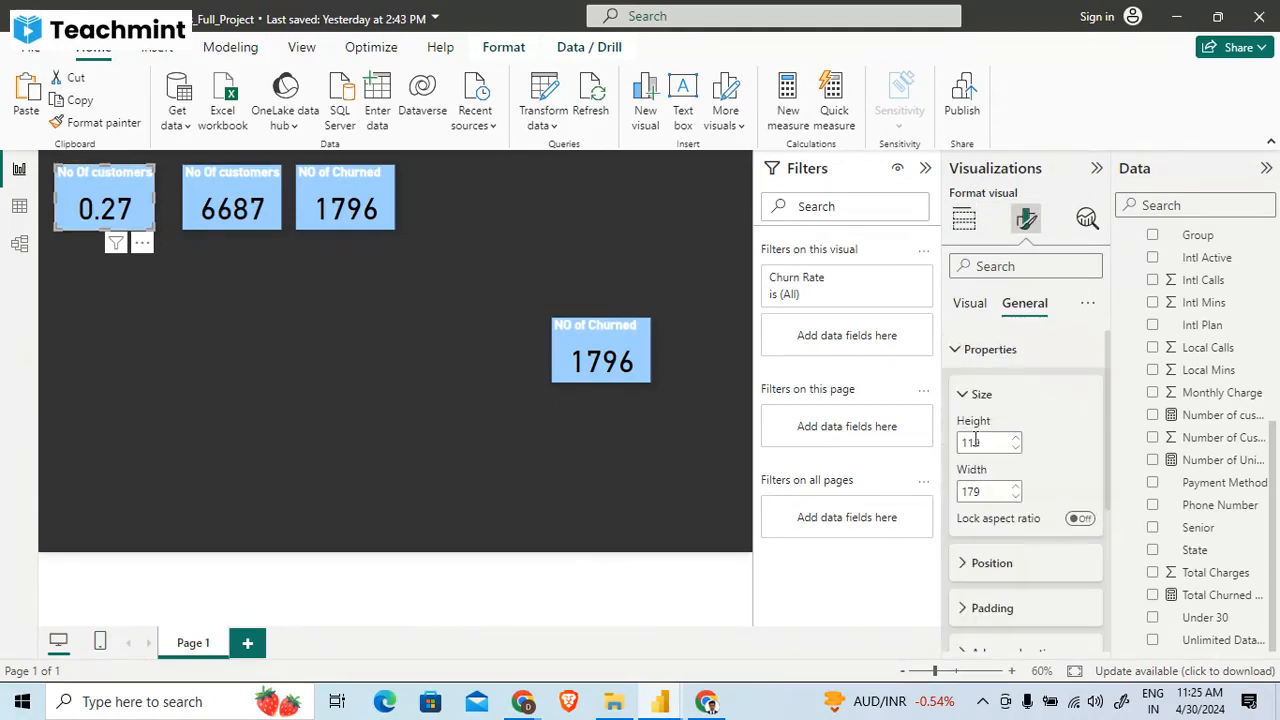
pyautogui.click(992, 351)
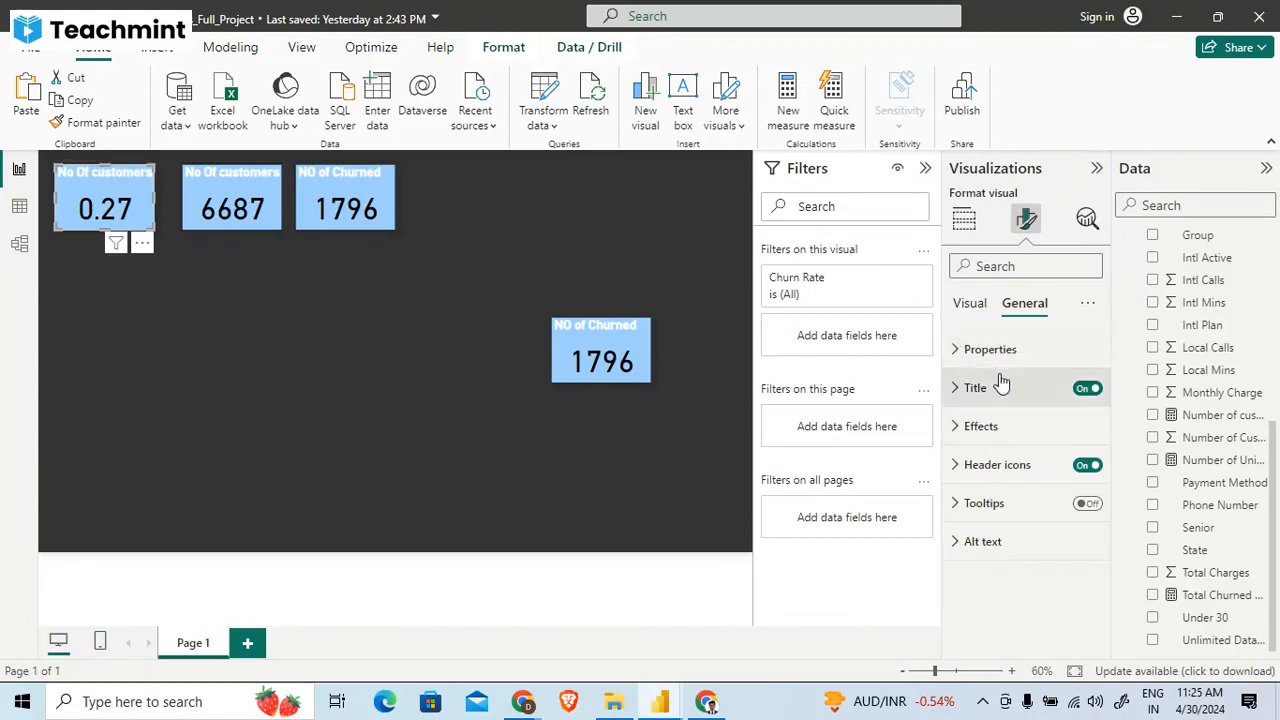
pyautogui.click(1001, 385)
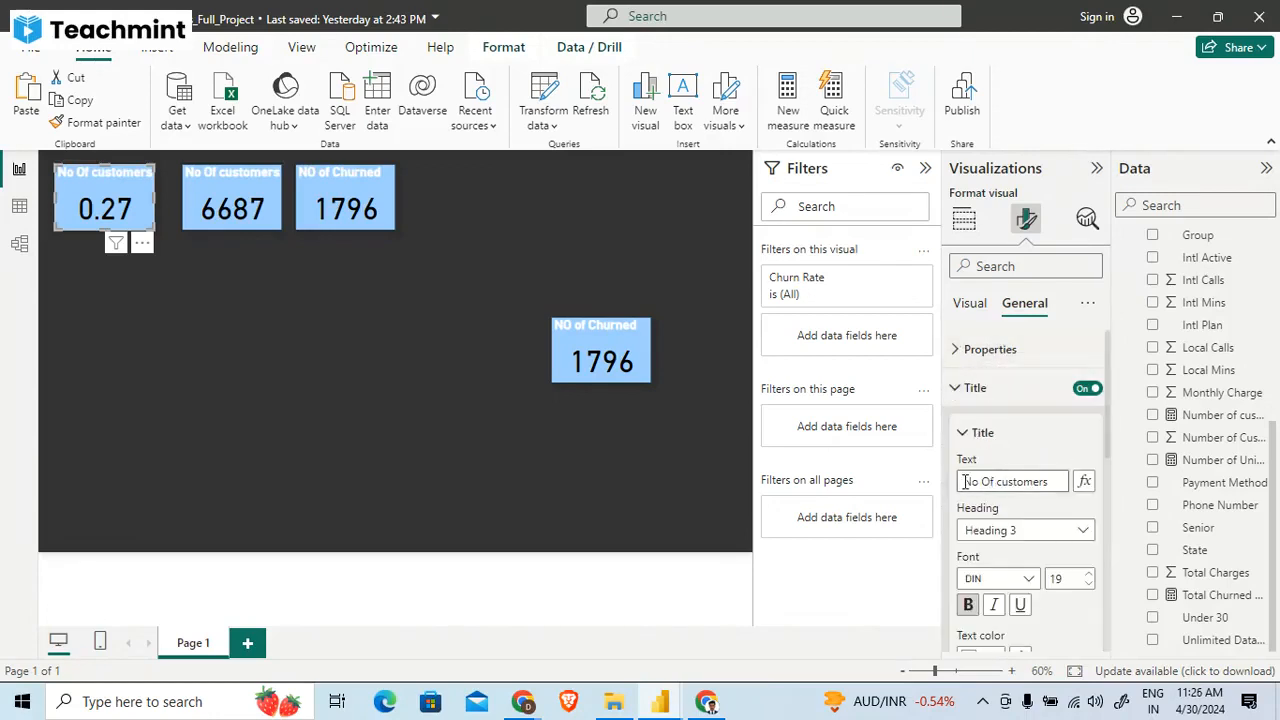
pyautogui.moveTo(965, 481); pyautogui.dragTo(1112, 486)
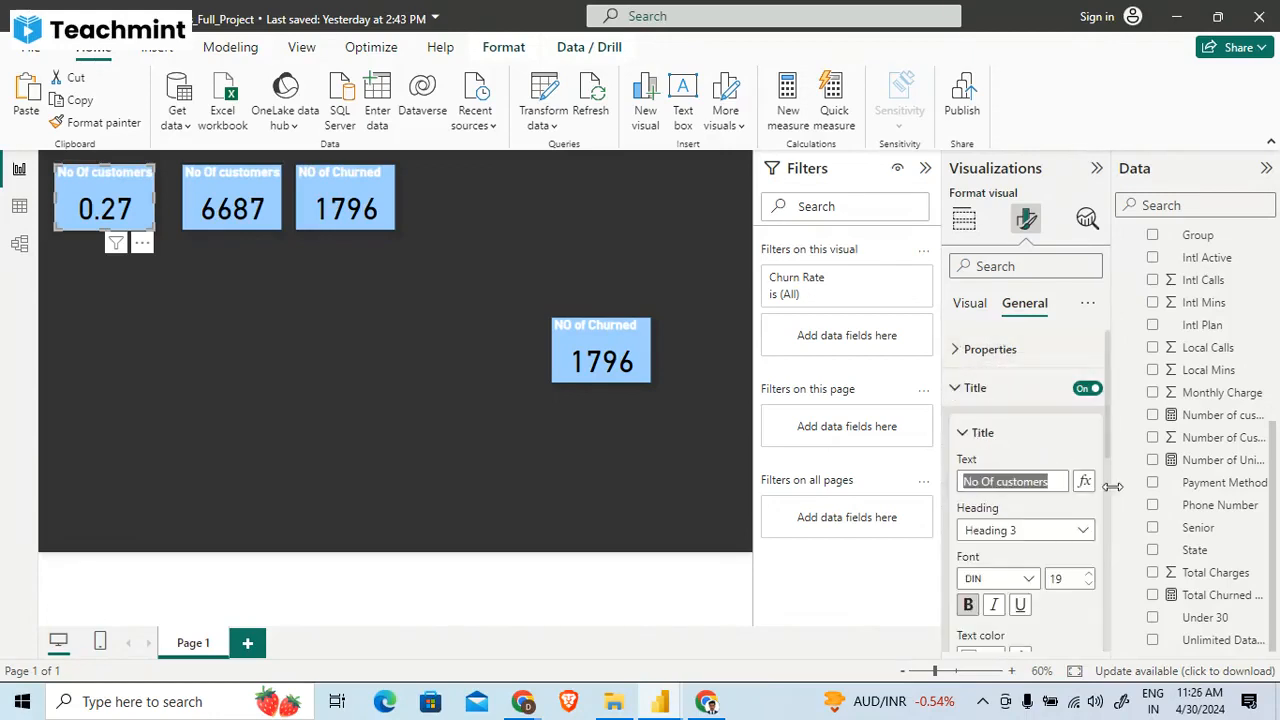
pyautogui.press('BackSpace')
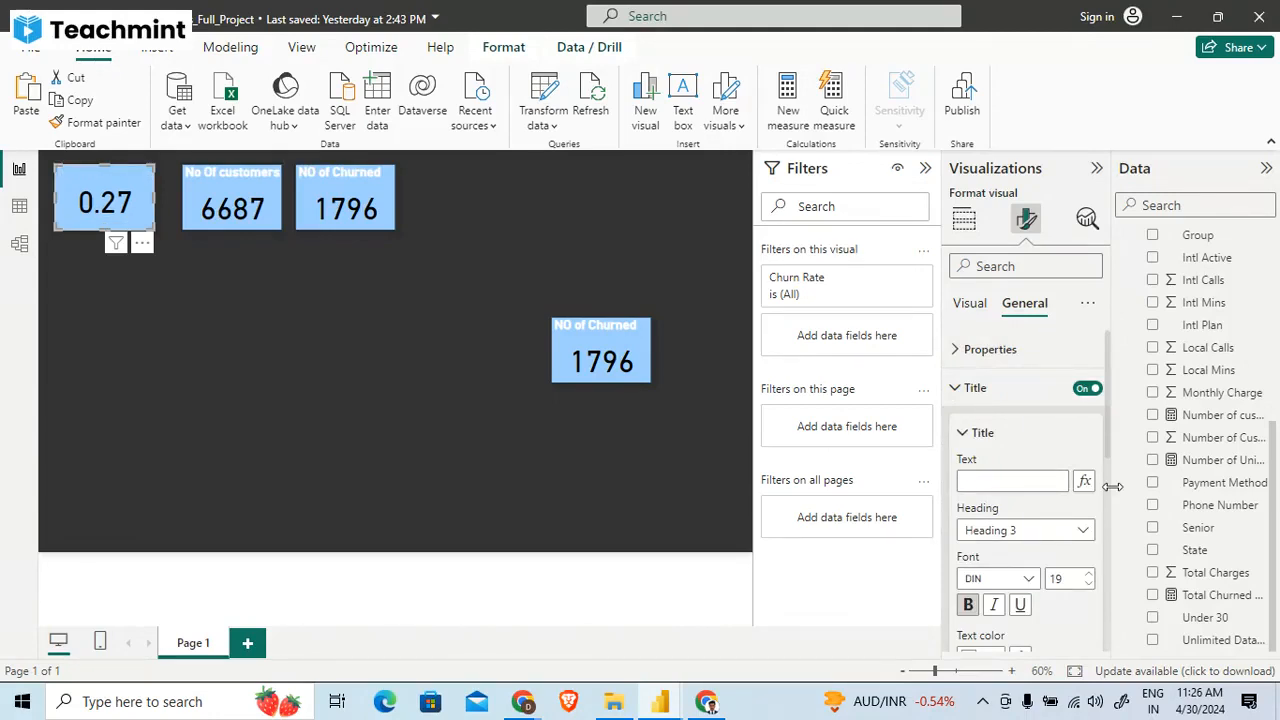
pyautogui.write('% Churned')
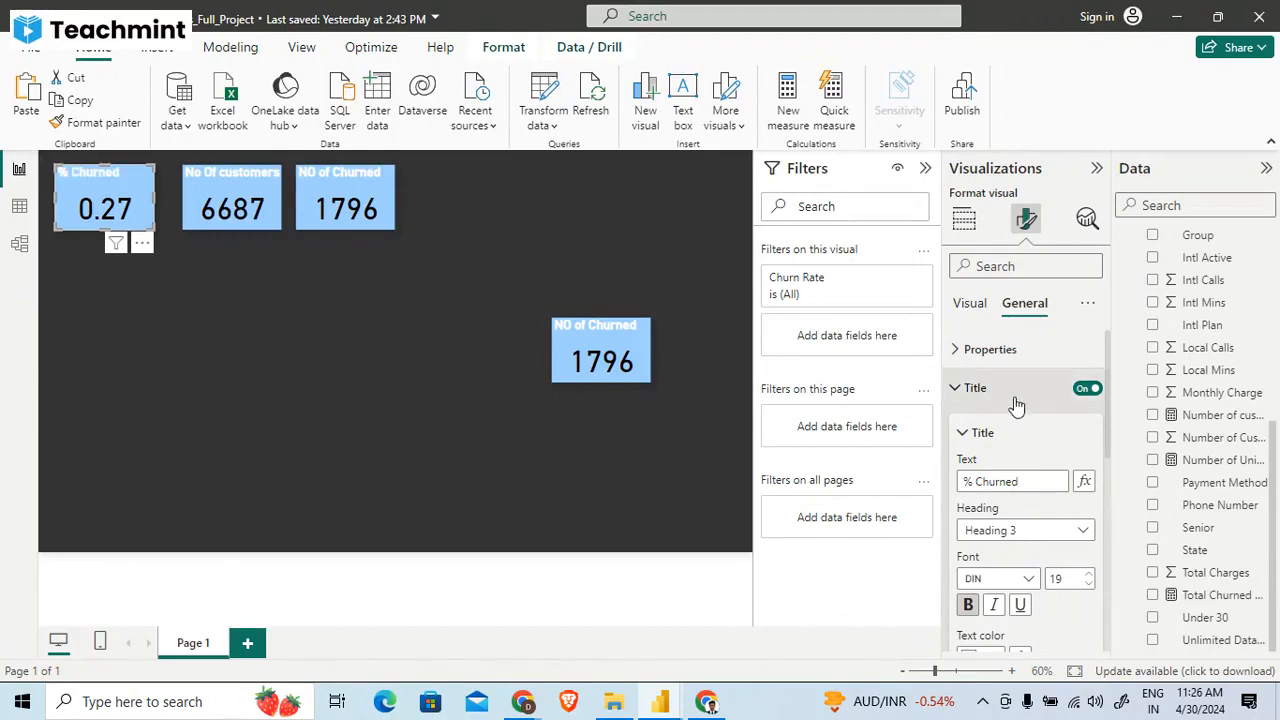
# - Look through the % Churned card's title formatting options, including font, colors, alignment and spacing, and its visual setting groups
pyautogui.scroll(-5, 1016, 404)
pyautogui.scroll(-3, 1016, 404)
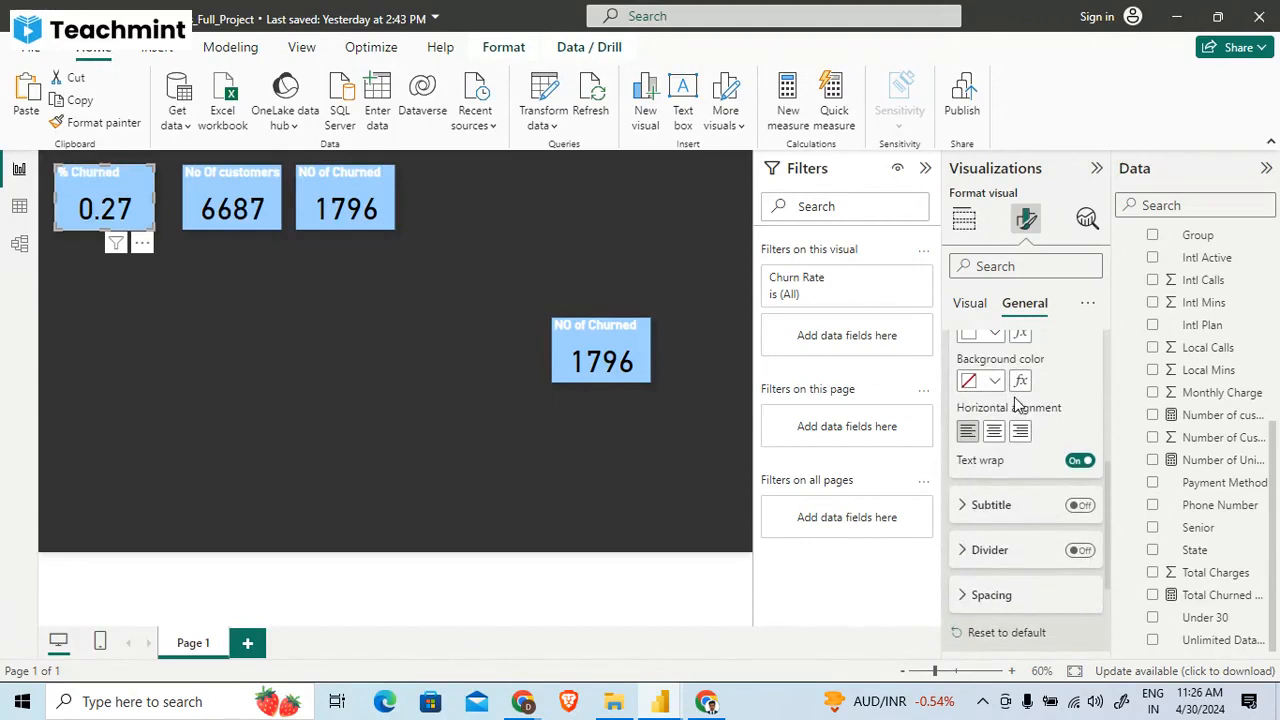
pyautogui.scroll(5, 1016, 404)
pyautogui.scroll(-4, 1020, 540)
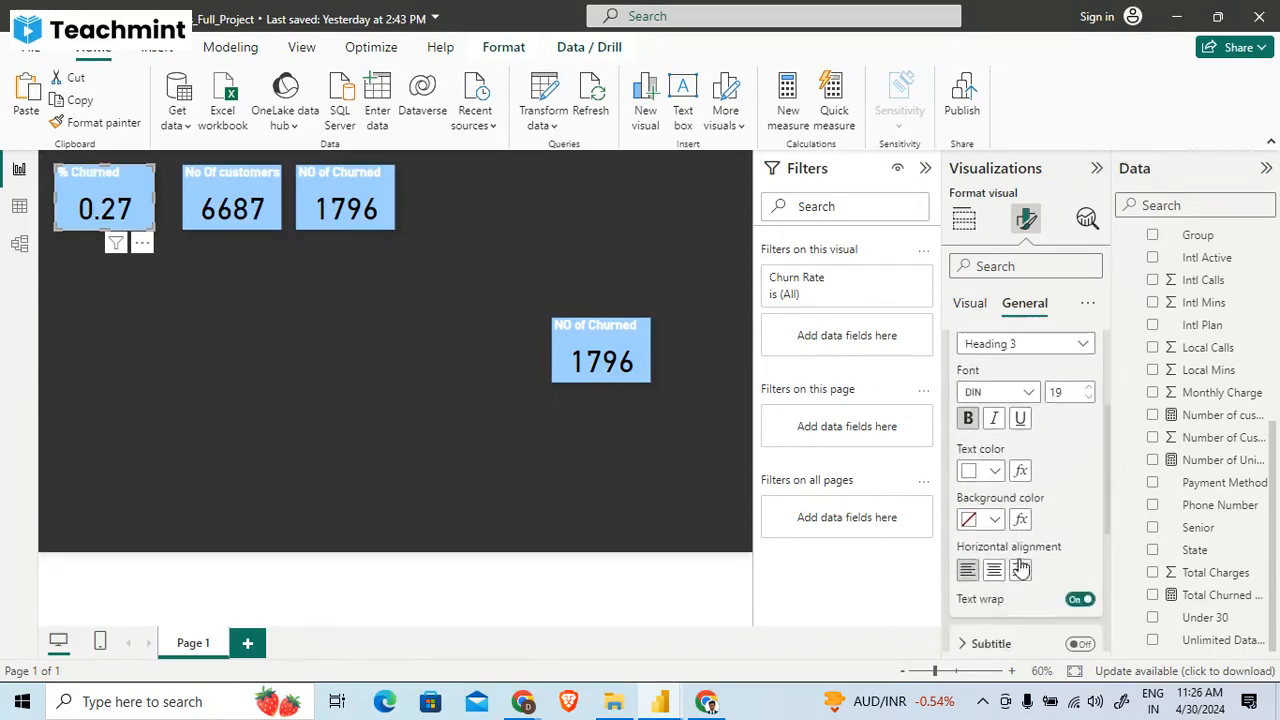
pyautogui.scroll(-1, 1020, 565)
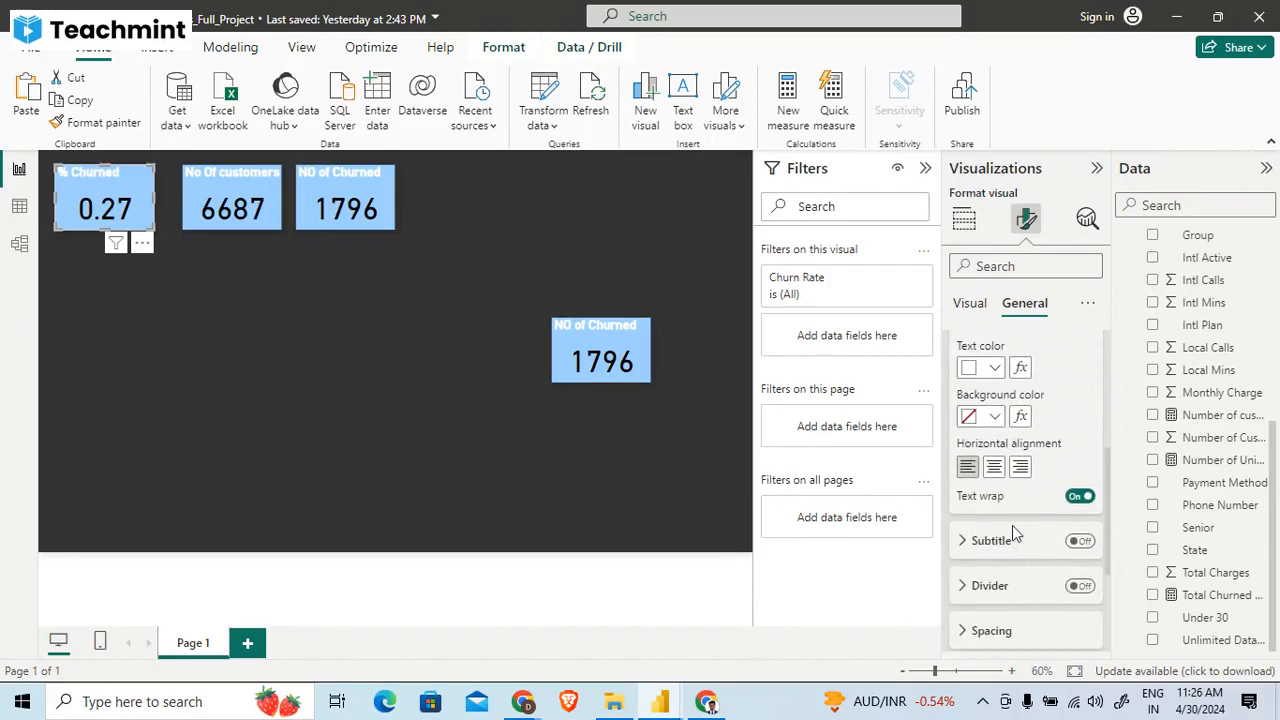
pyautogui.scroll(-3, 1031, 558)
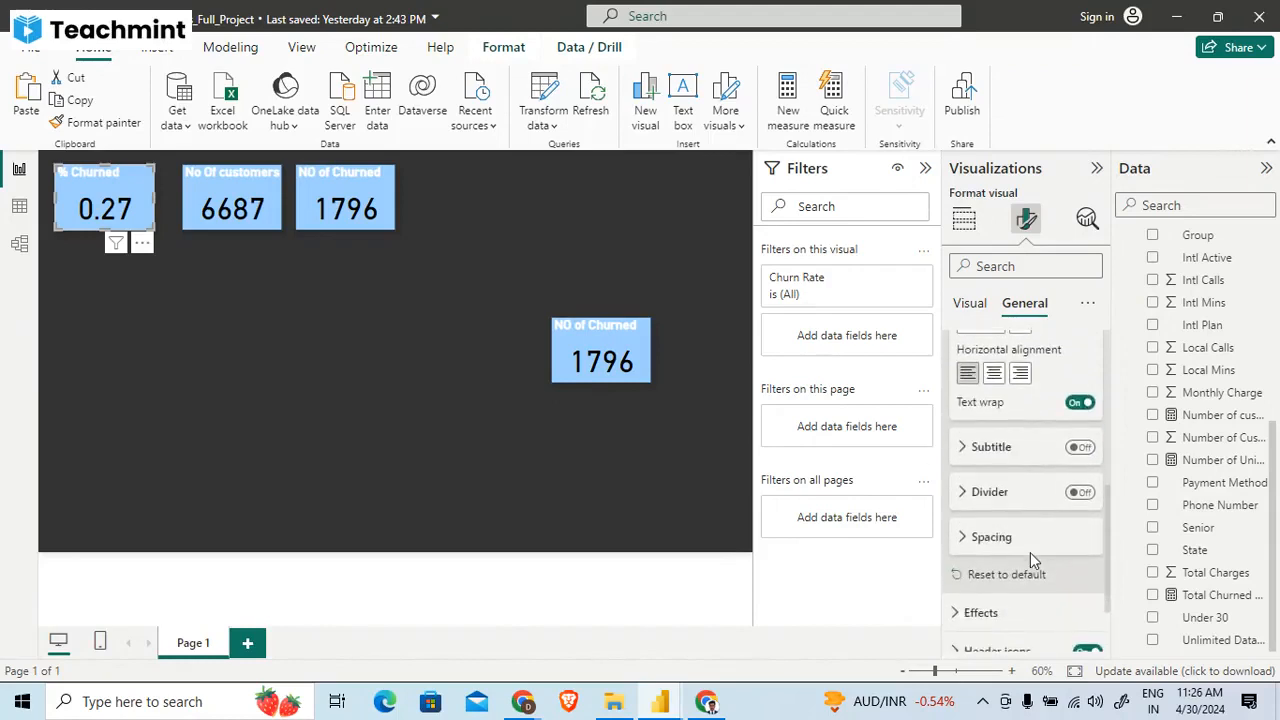
pyautogui.scroll(-3, 1030, 560)
pyautogui.scroll(10, 1032, 562)
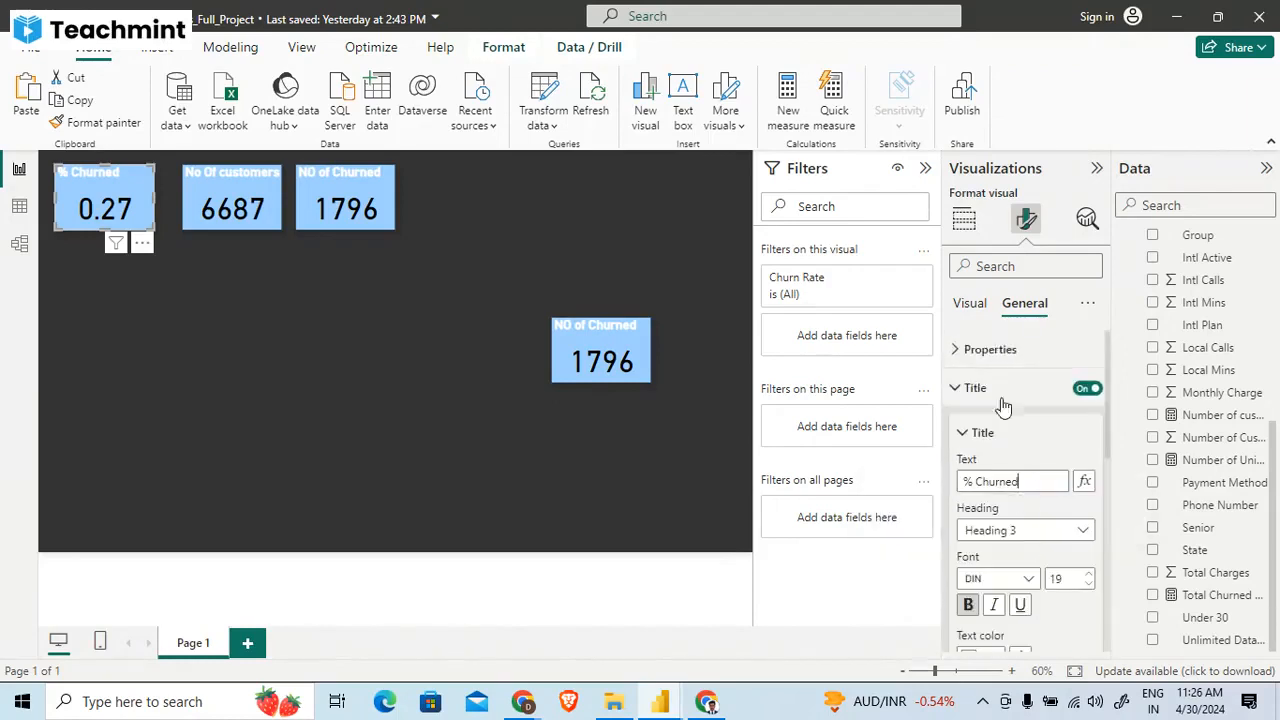
pyautogui.click(970, 305)
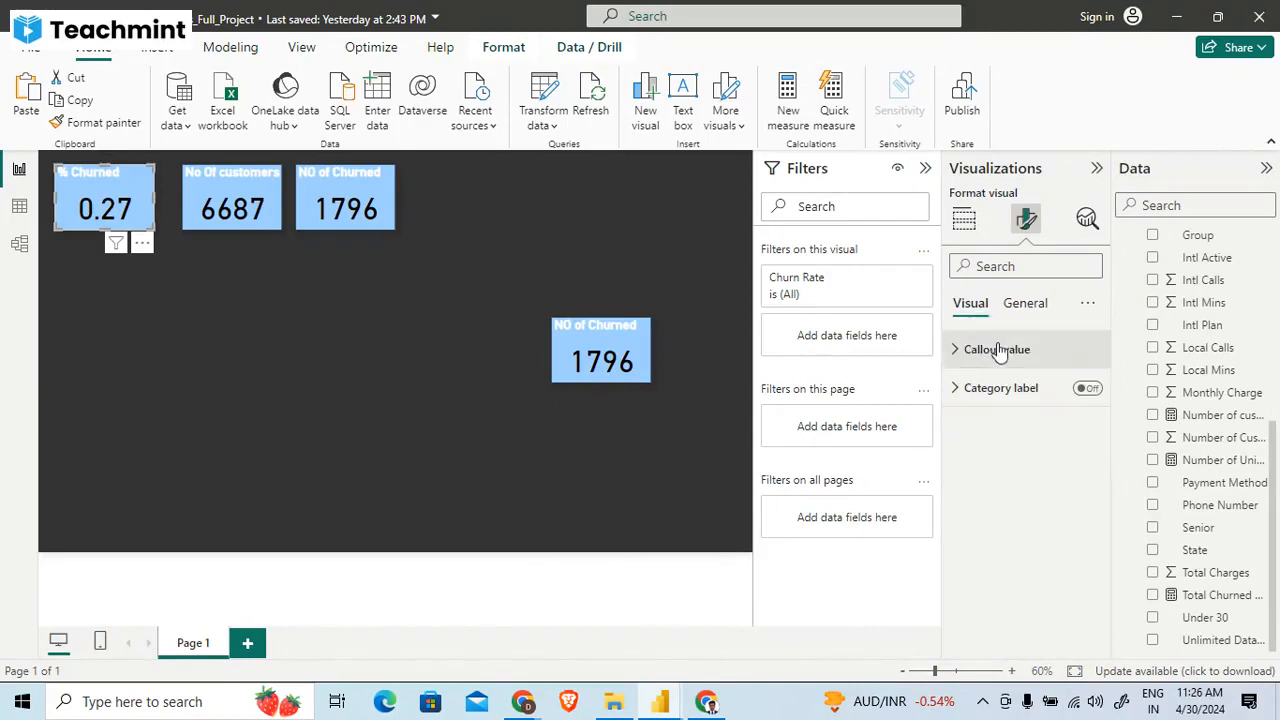
pyautogui.click(1021, 308)
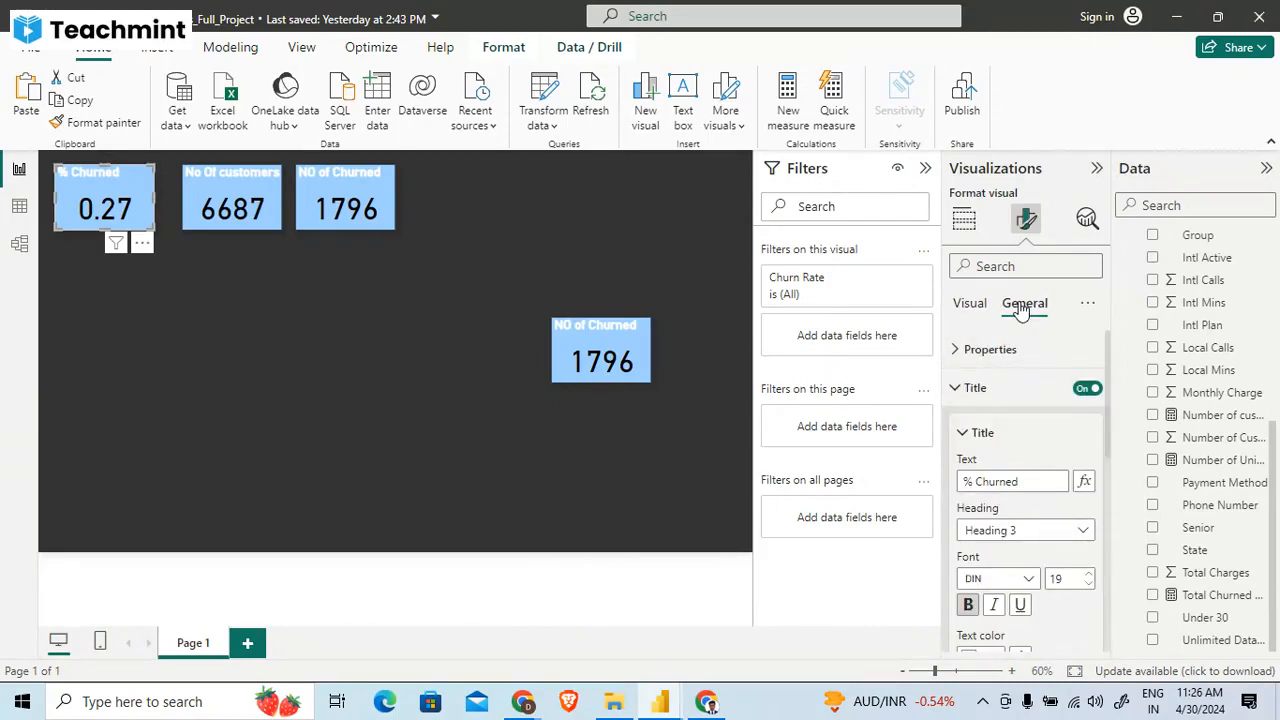
# - Inspect the divider and subtitle settings belonging to the % Churned card's title
pyautogui.scroll(-5, 1012, 494)
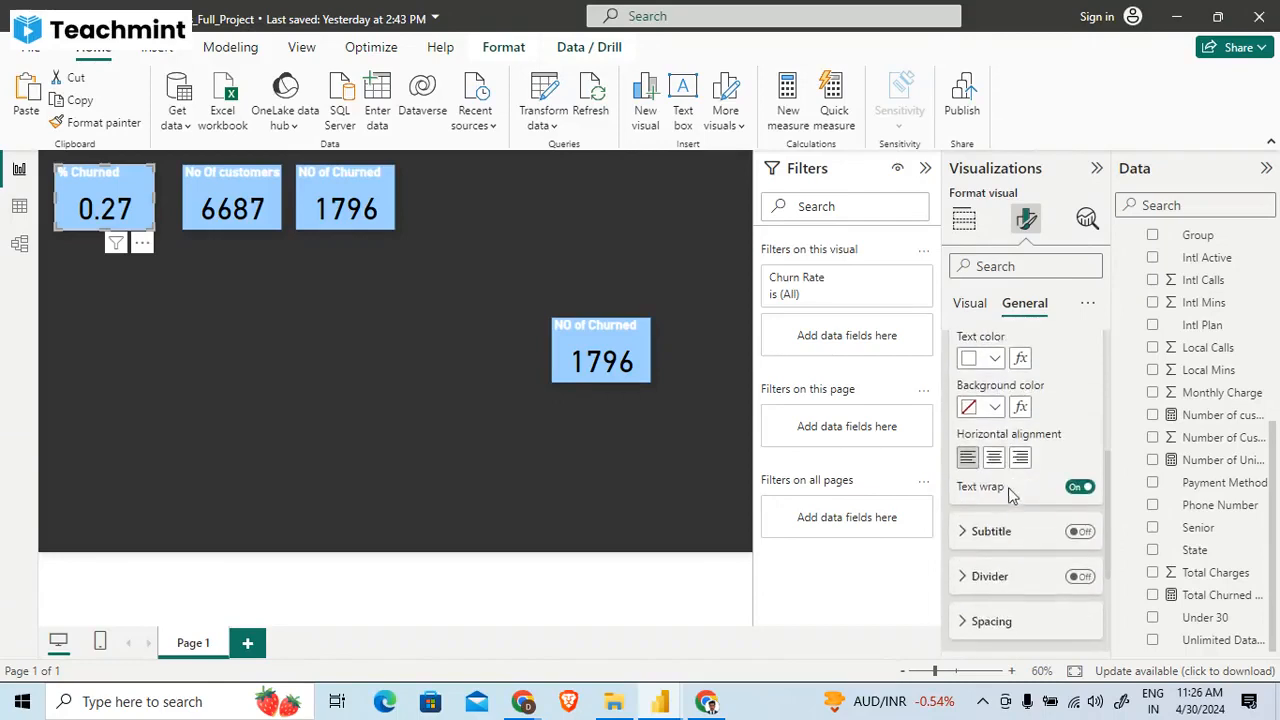
pyautogui.scroll(-1, 1008, 520)
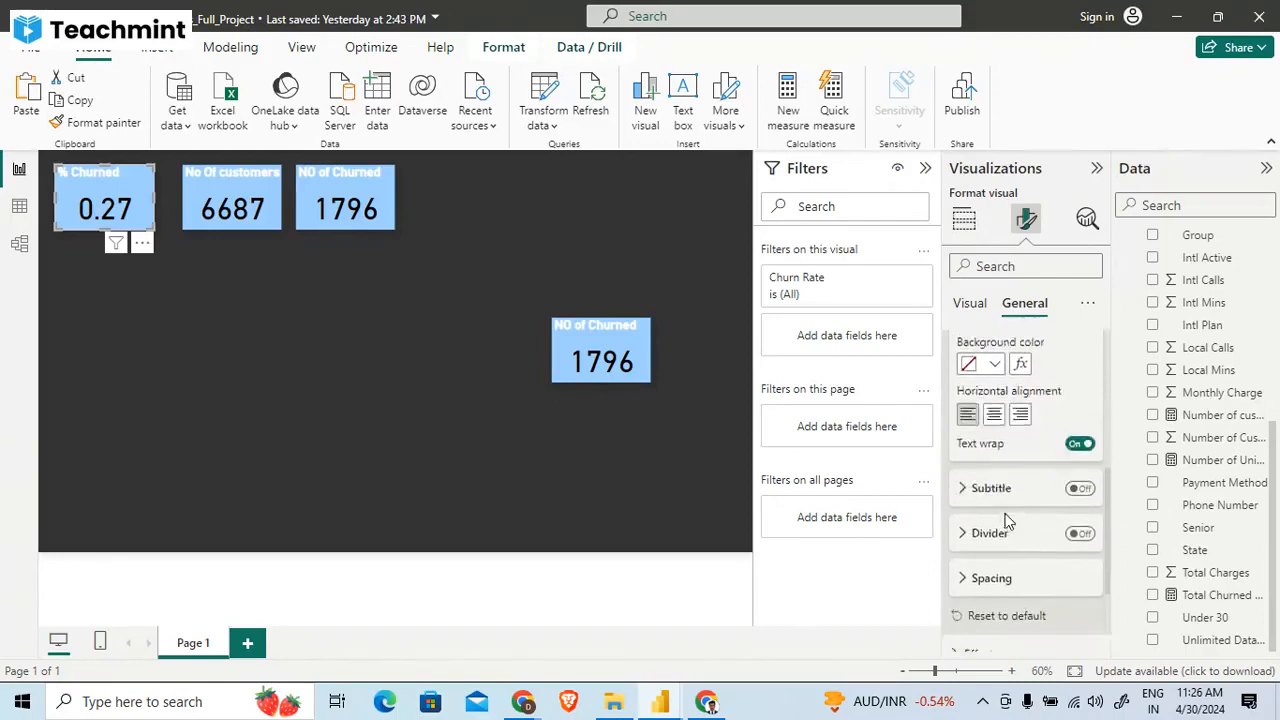
pyautogui.scroll(-1, 1008, 520)
pyautogui.click(990, 499)
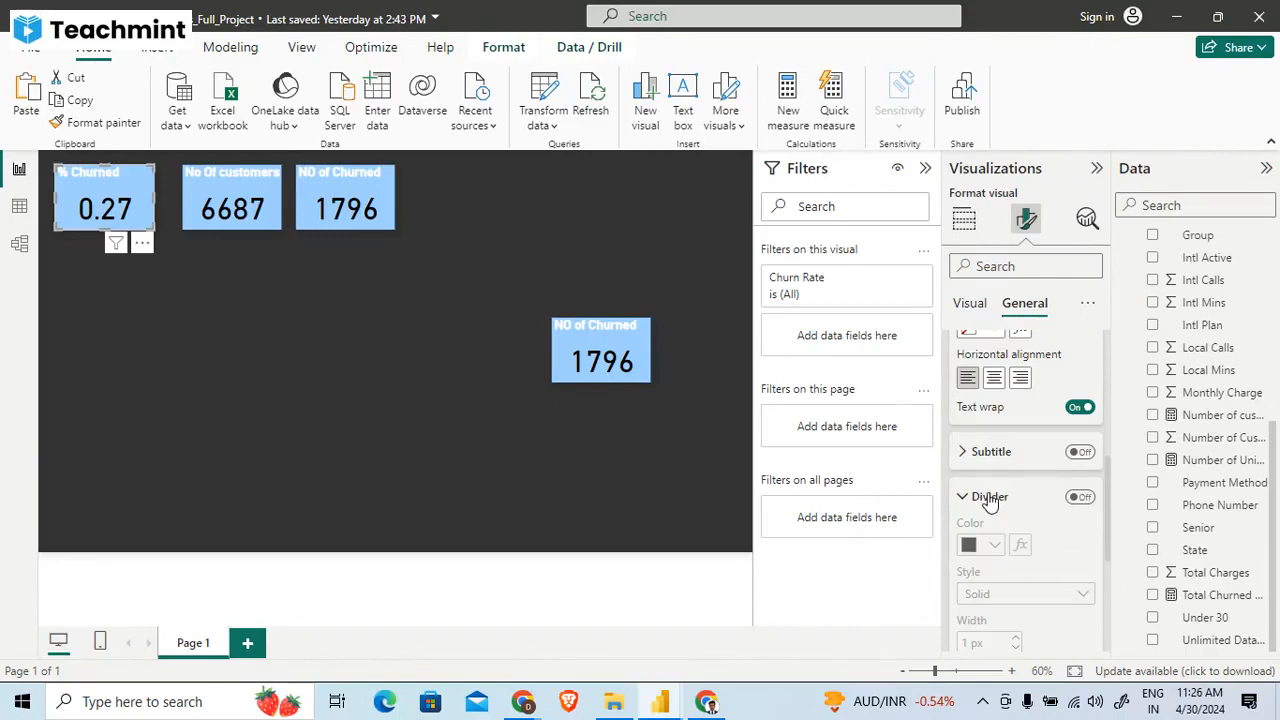
pyautogui.click(990, 498)
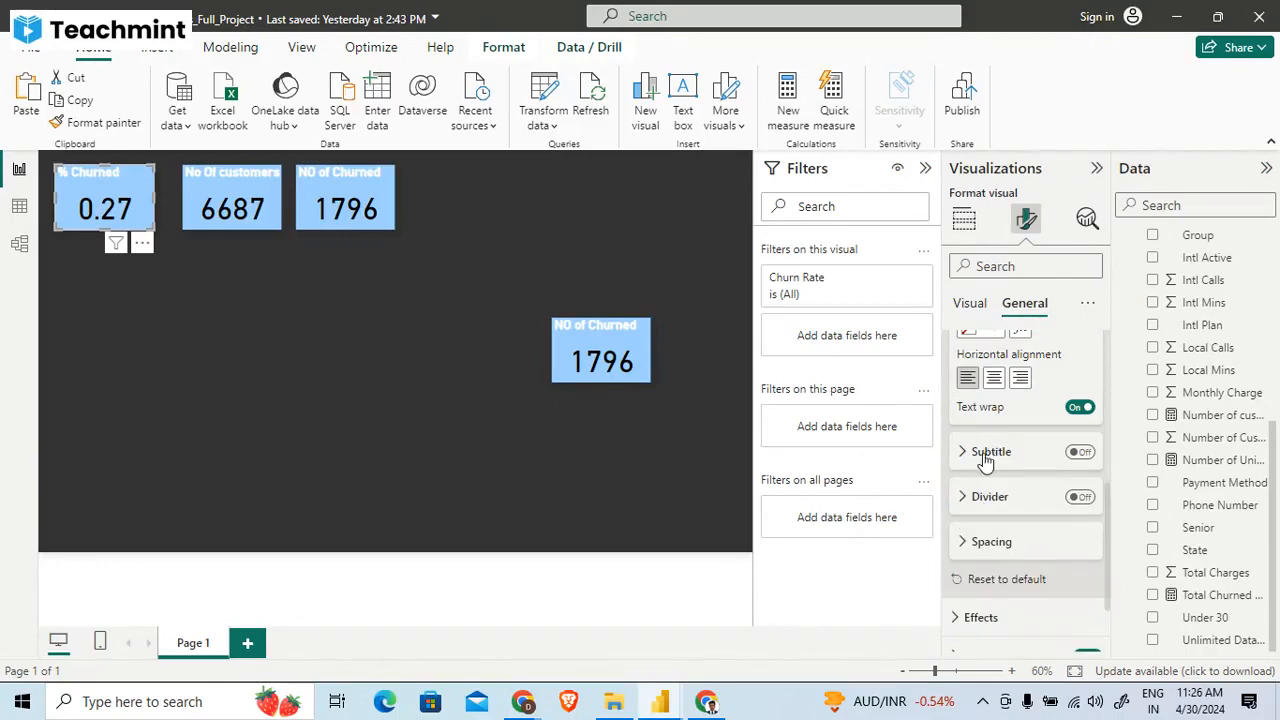
pyautogui.click(986, 453)
pyautogui.click(985, 455)
pyautogui.scroll(-1, 985, 455)
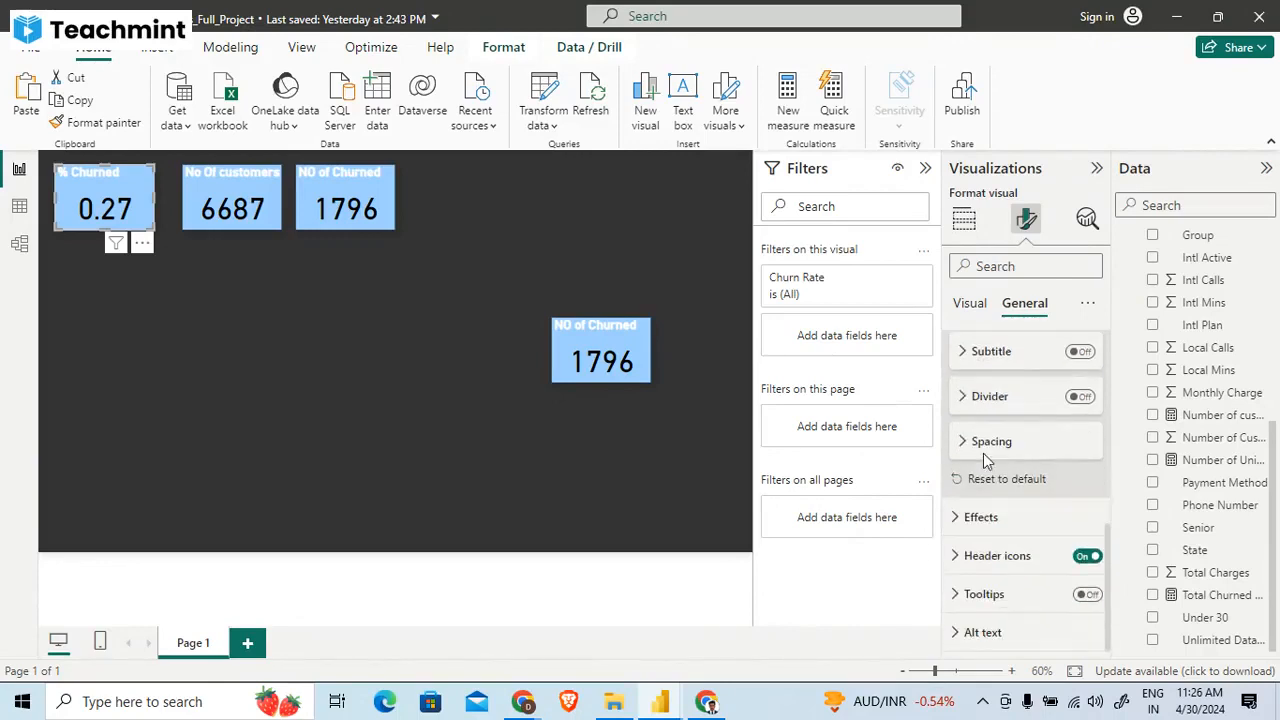
# - Inspect the % Churned card's header icons and alt text settings, collapsing each group again
pyautogui.click(990, 555)
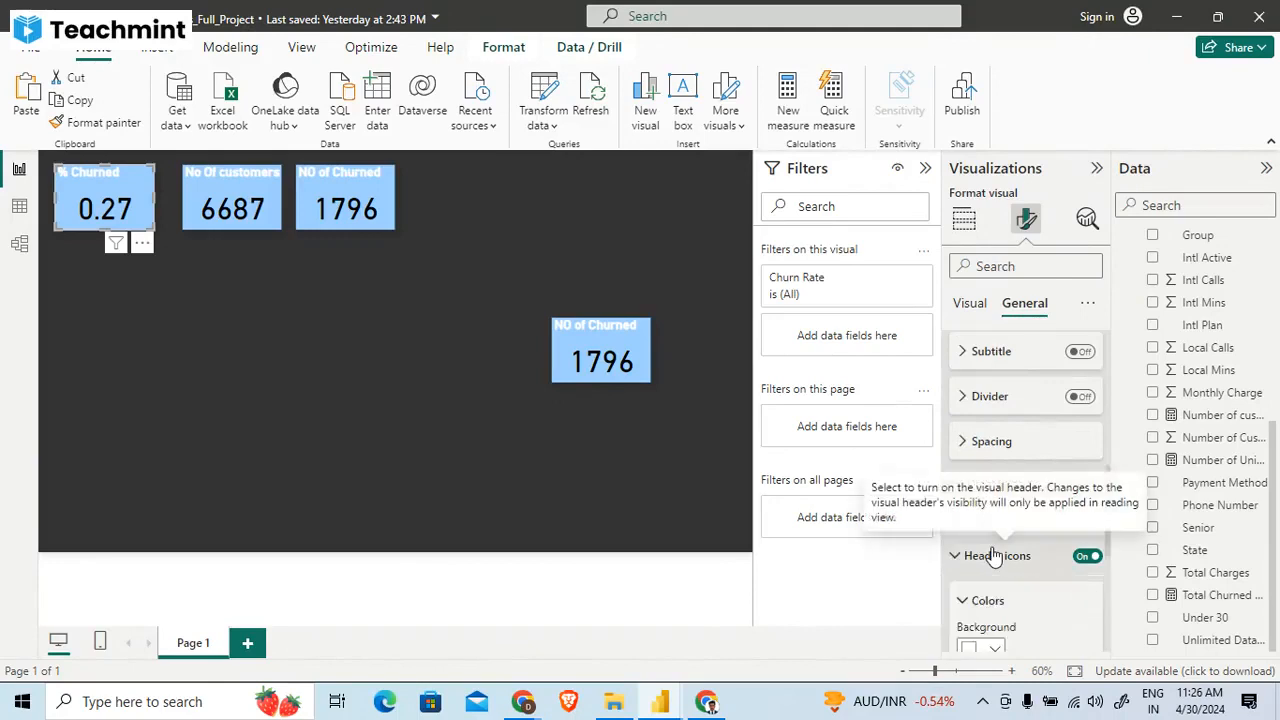
pyautogui.scroll(-2, 993, 552)
pyautogui.scroll(-1, 993, 552)
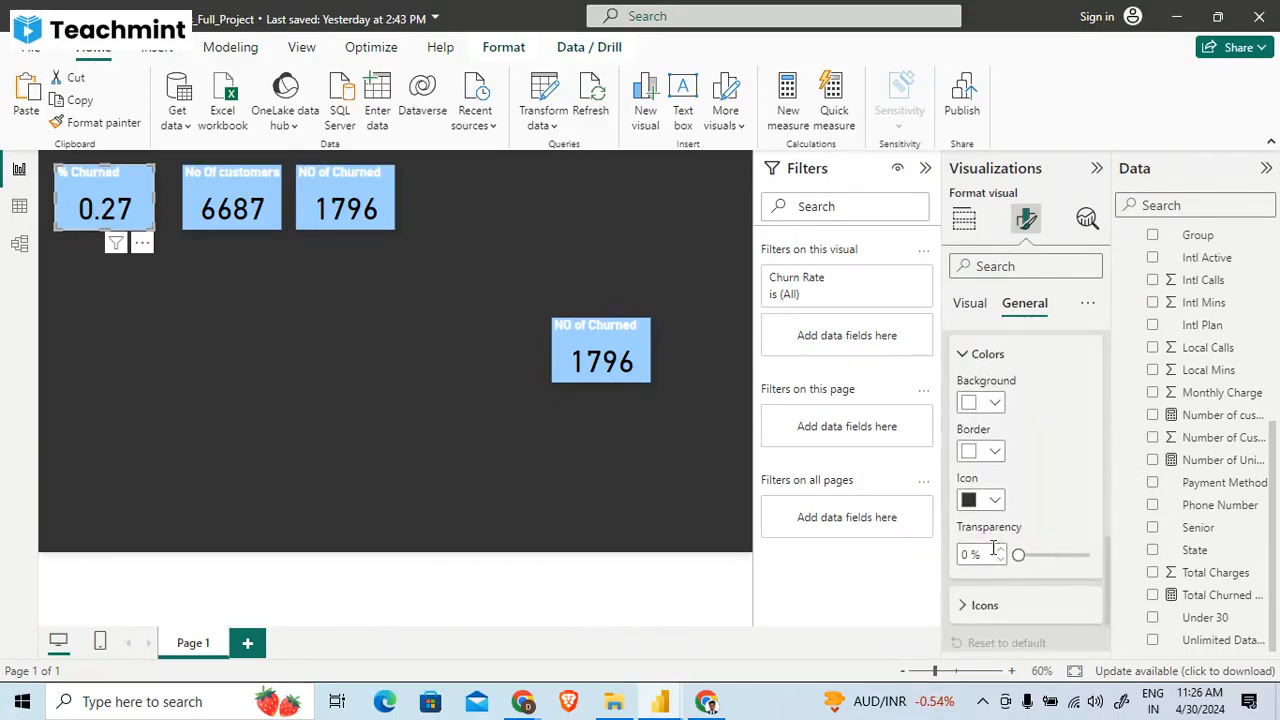
pyautogui.scroll(2, 994, 554)
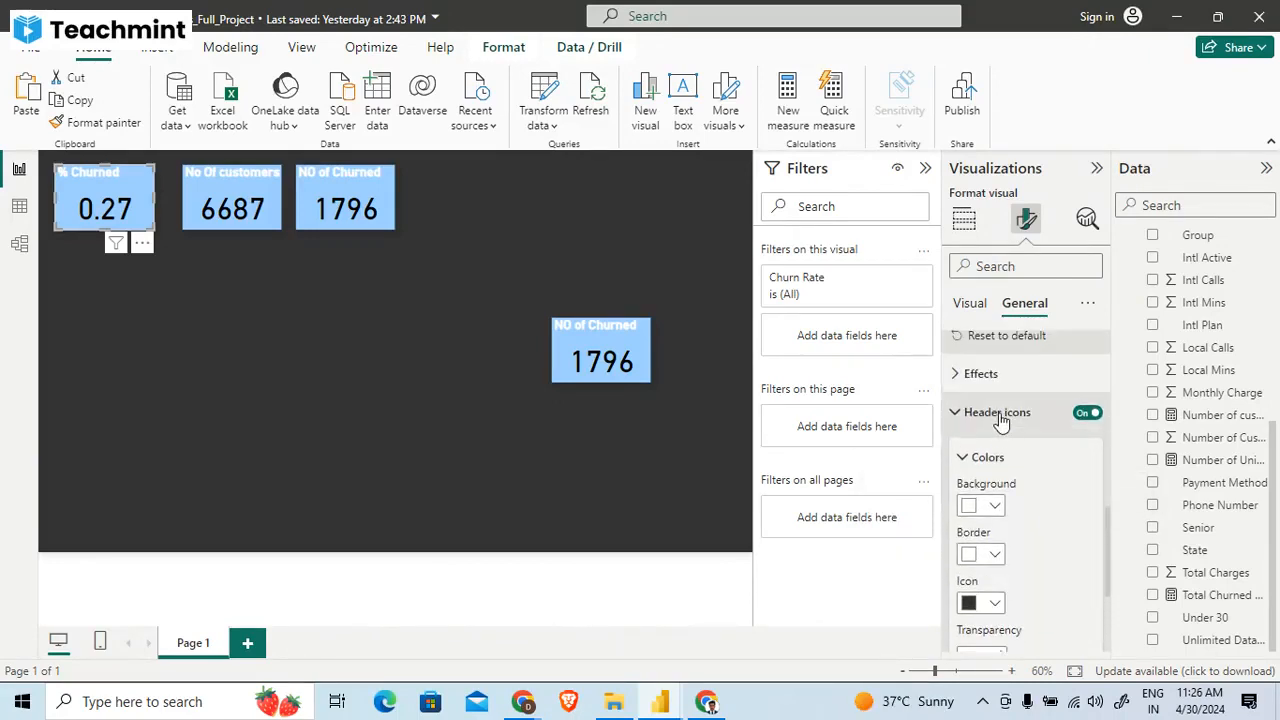
pyautogui.click(1001, 421)
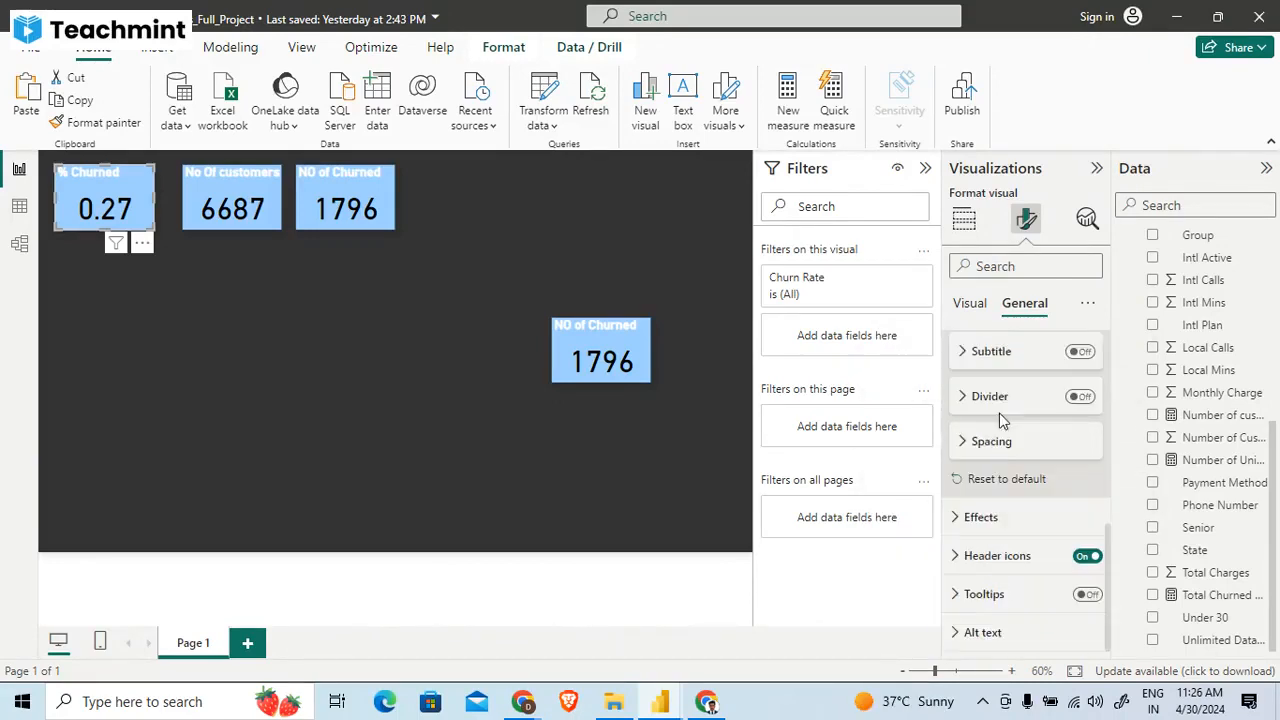
pyautogui.click(982, 633)
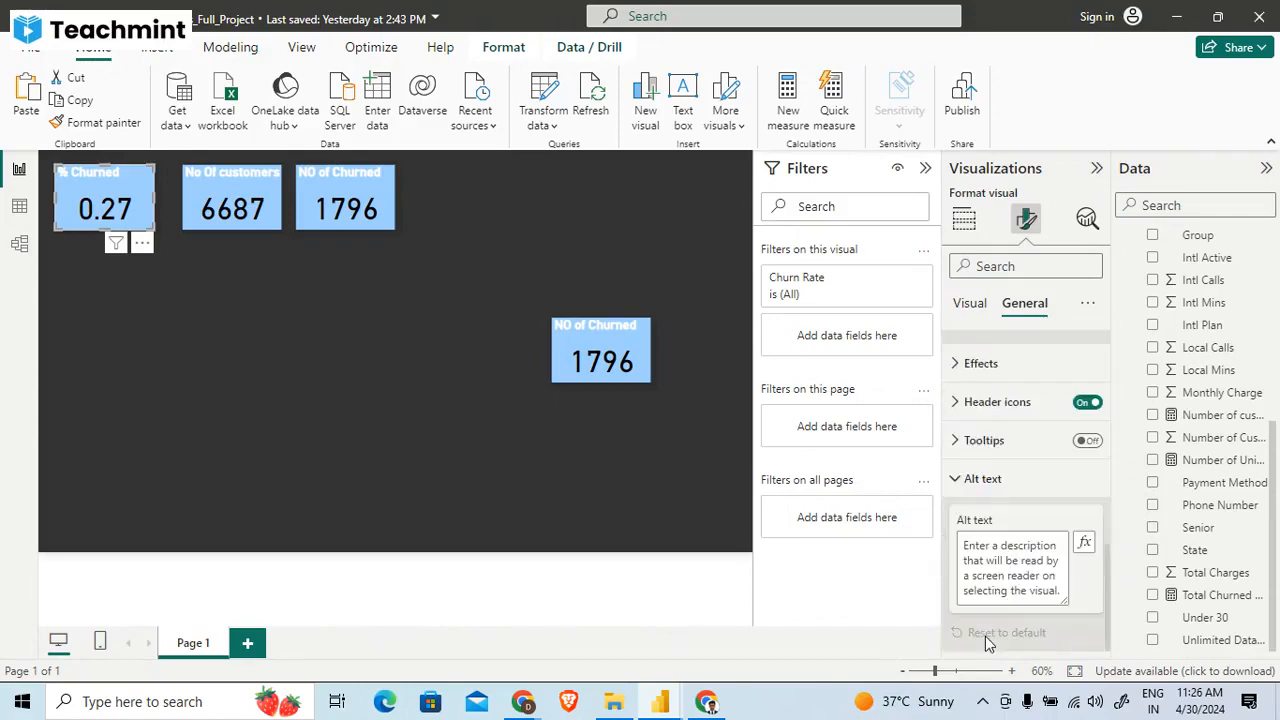
pyautogui.scroll(1, 985, 636)
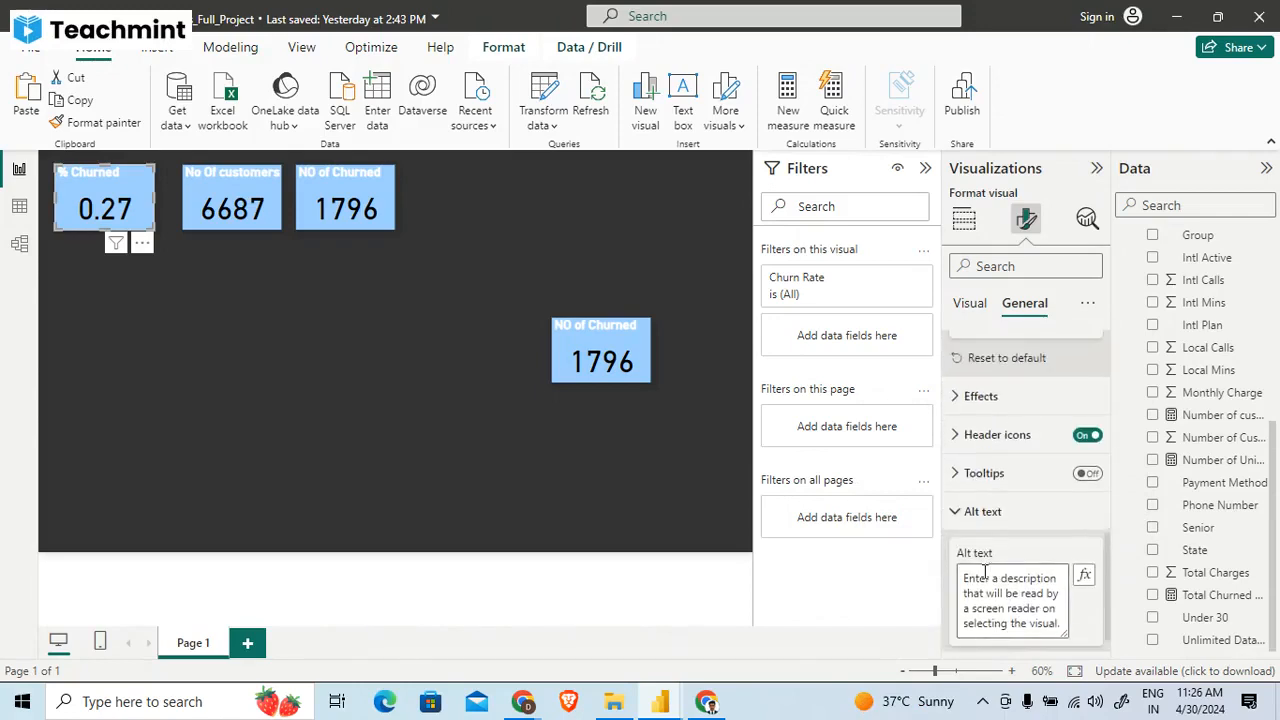
pyautogui.click(980, 511)
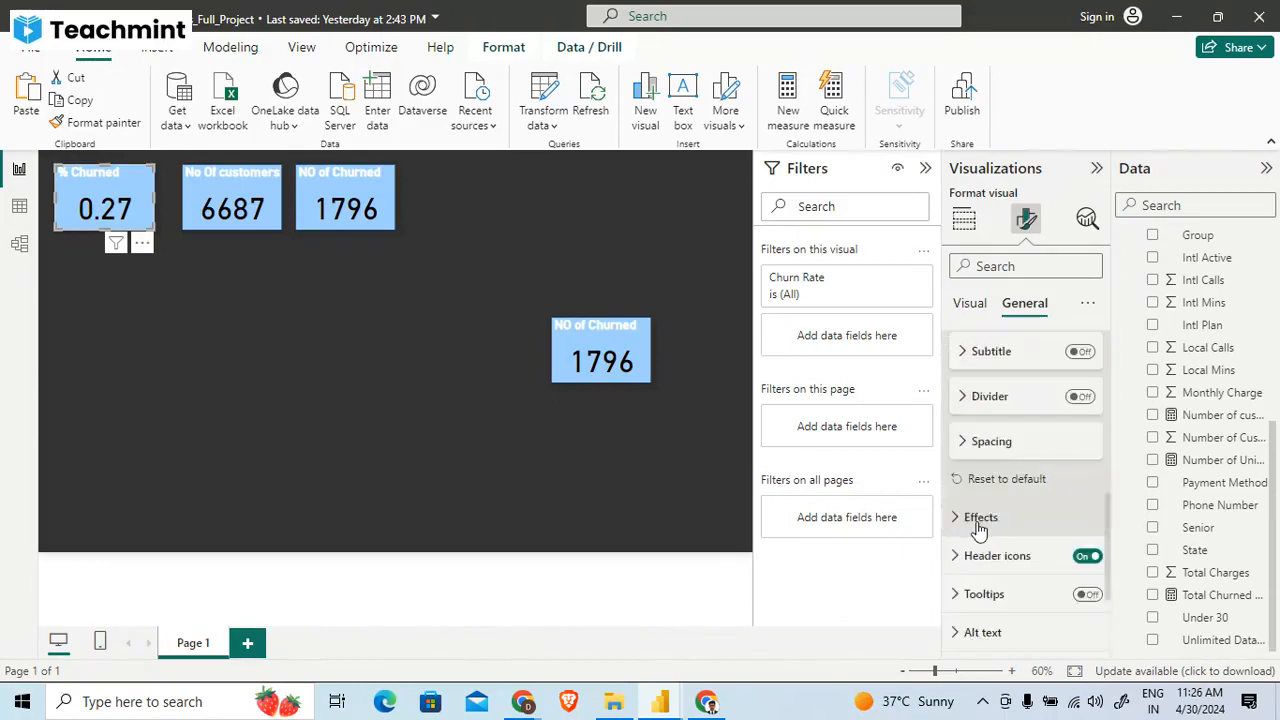
# - Try None and Thousands as display units for the % Churned card's callout value, ending back on Auto
pyautogui.click(965, 303)
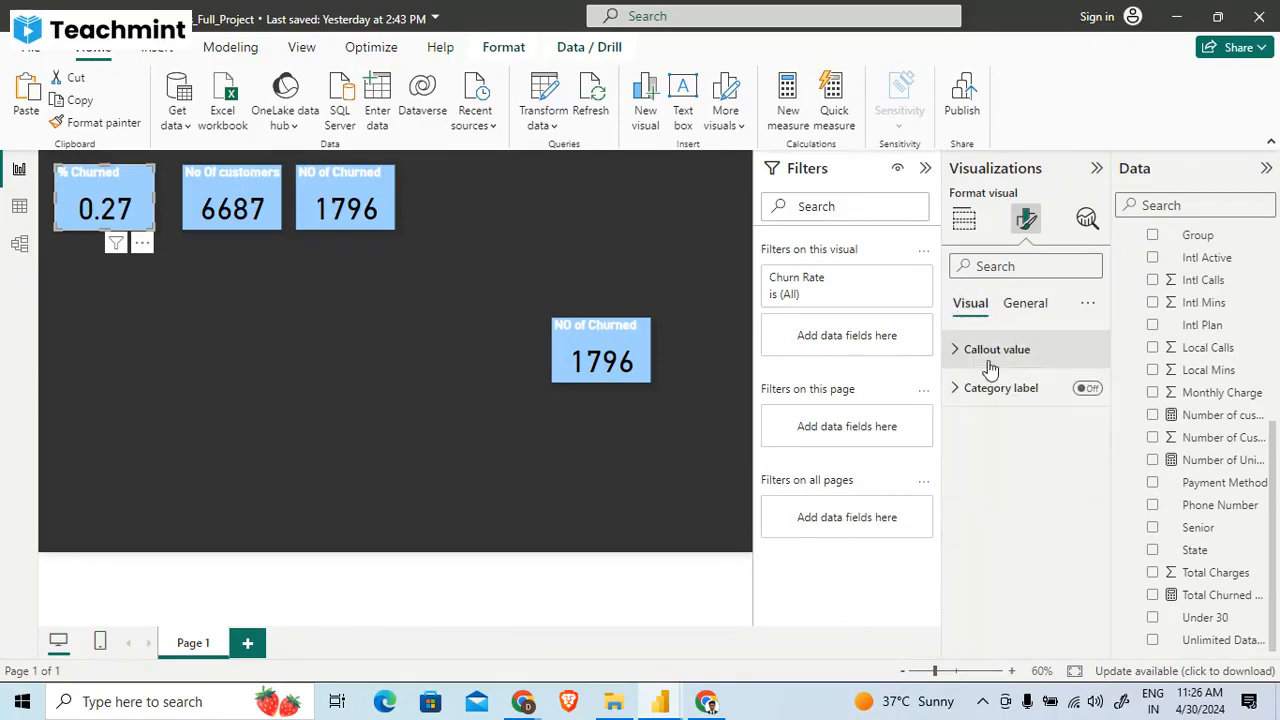
pyautogui.click(988, 350)
pyautogui.scroll(-1, 1010, 488)
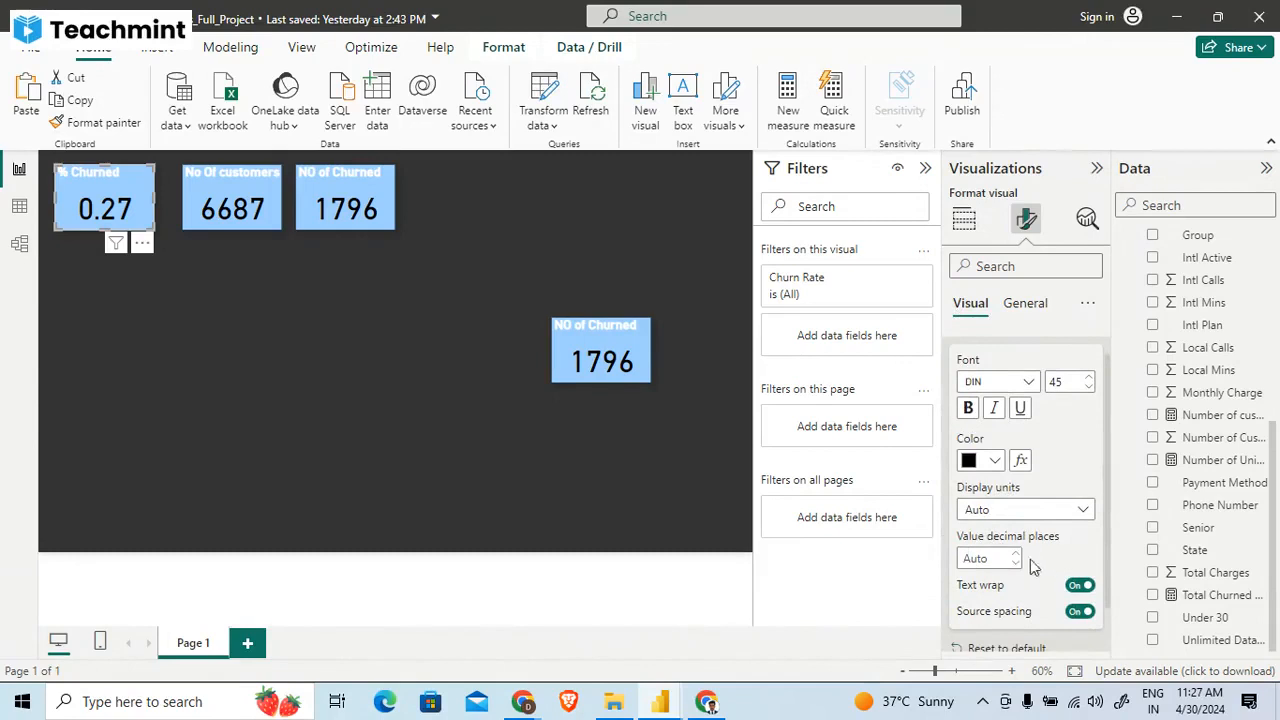
pyautogui.click(1085, 511)
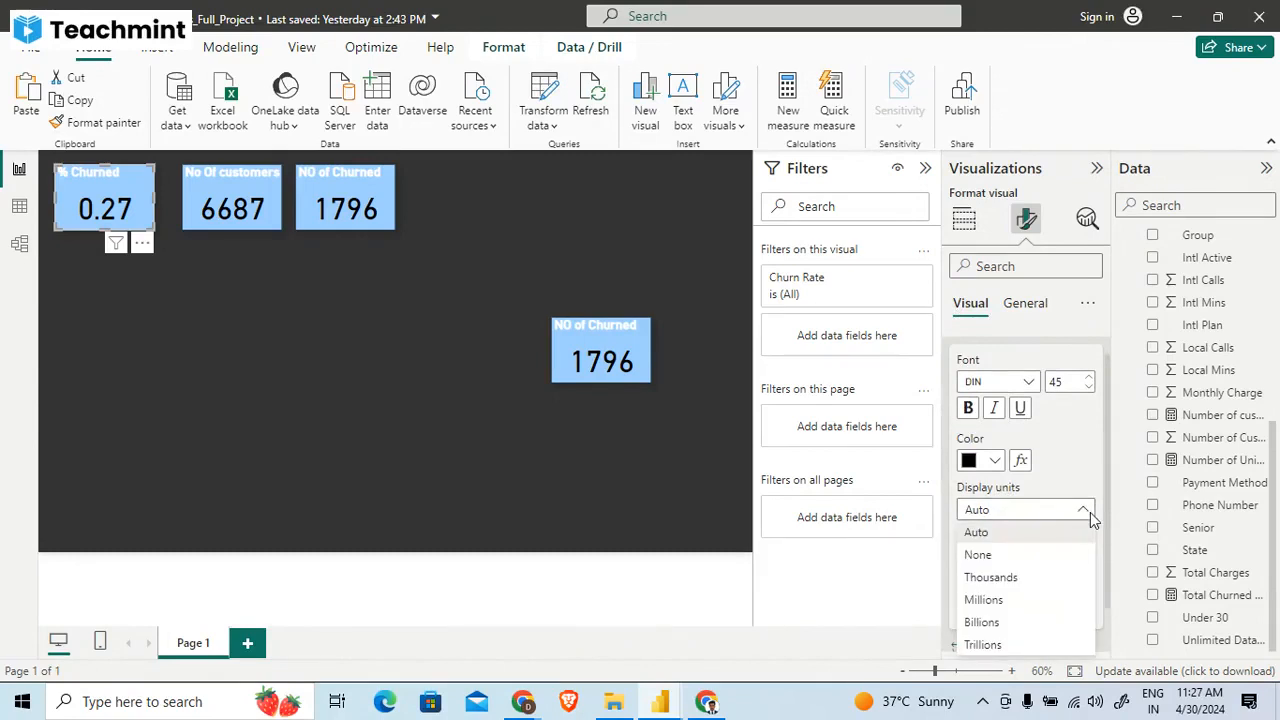
pyautogui.click(1041, 558)
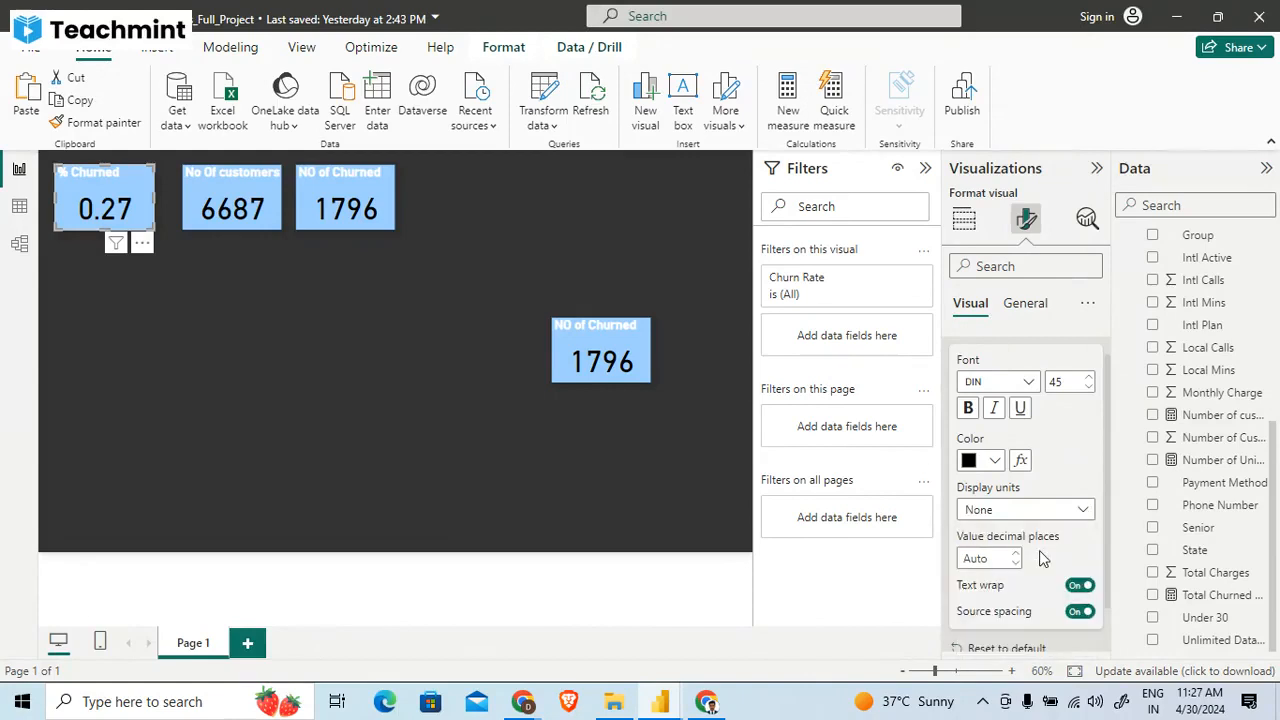
pyautogui.click(1046, 512)
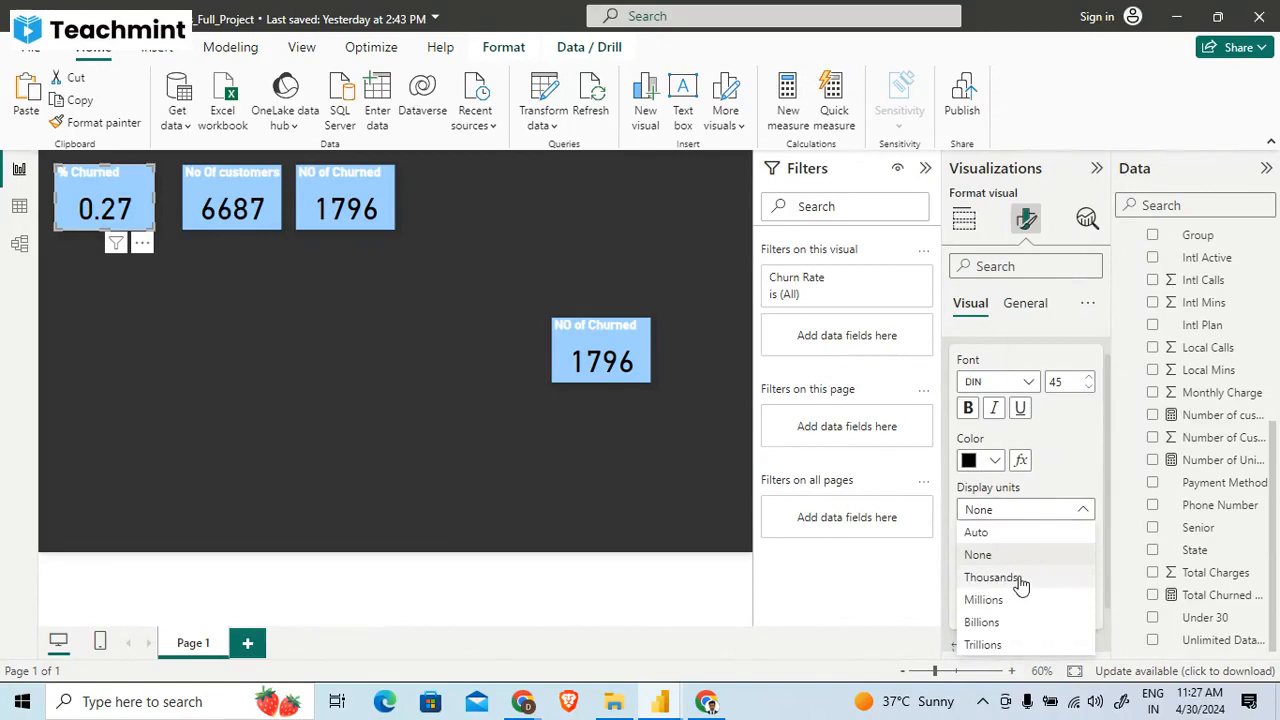
pyautogui.click(1021, 580)
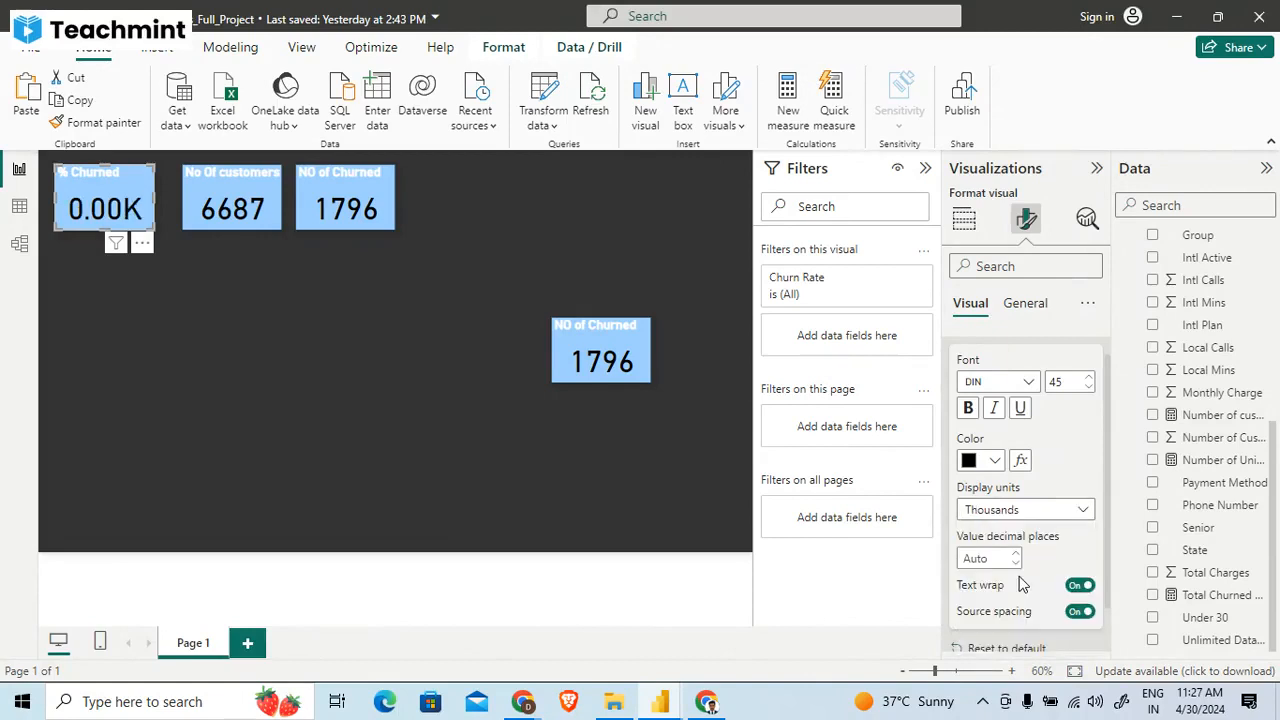
pyautogui.click(1030, 511)
pyautogui.click(997, 536)
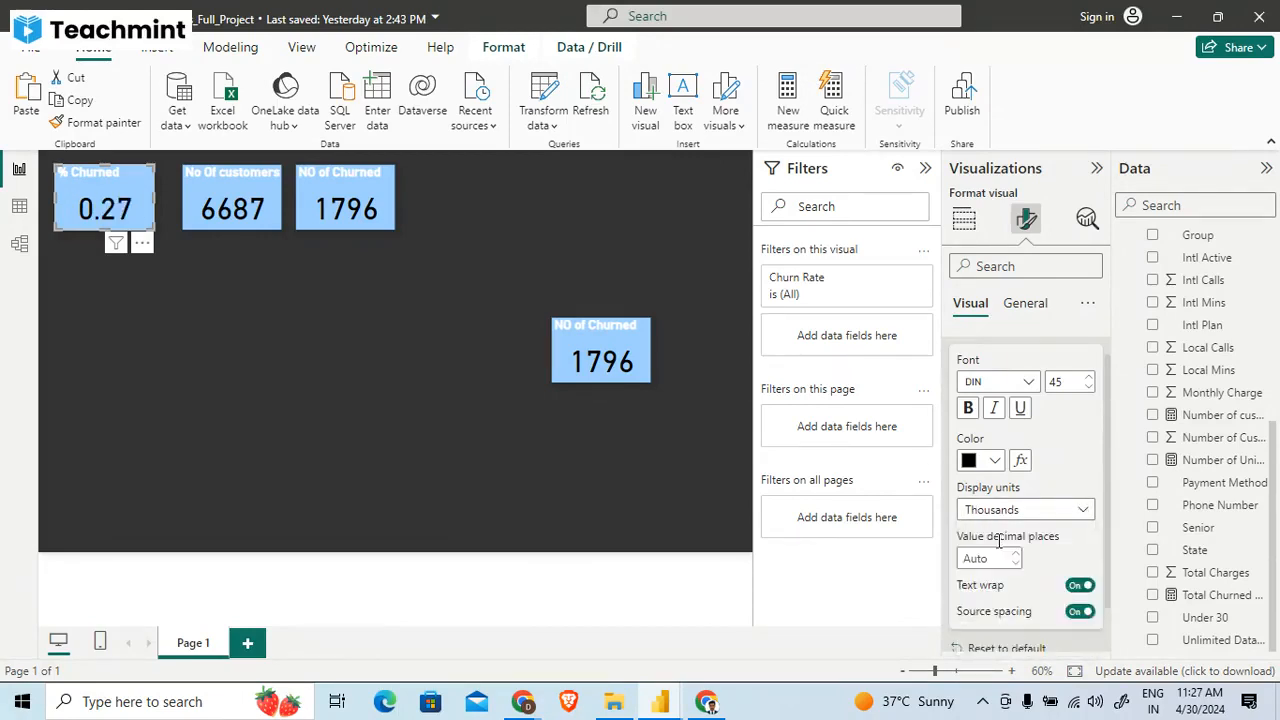
# - Set the callout value of the % Churned card to 2 decimal places
pyautogui.scroll(-1, 998, 543)
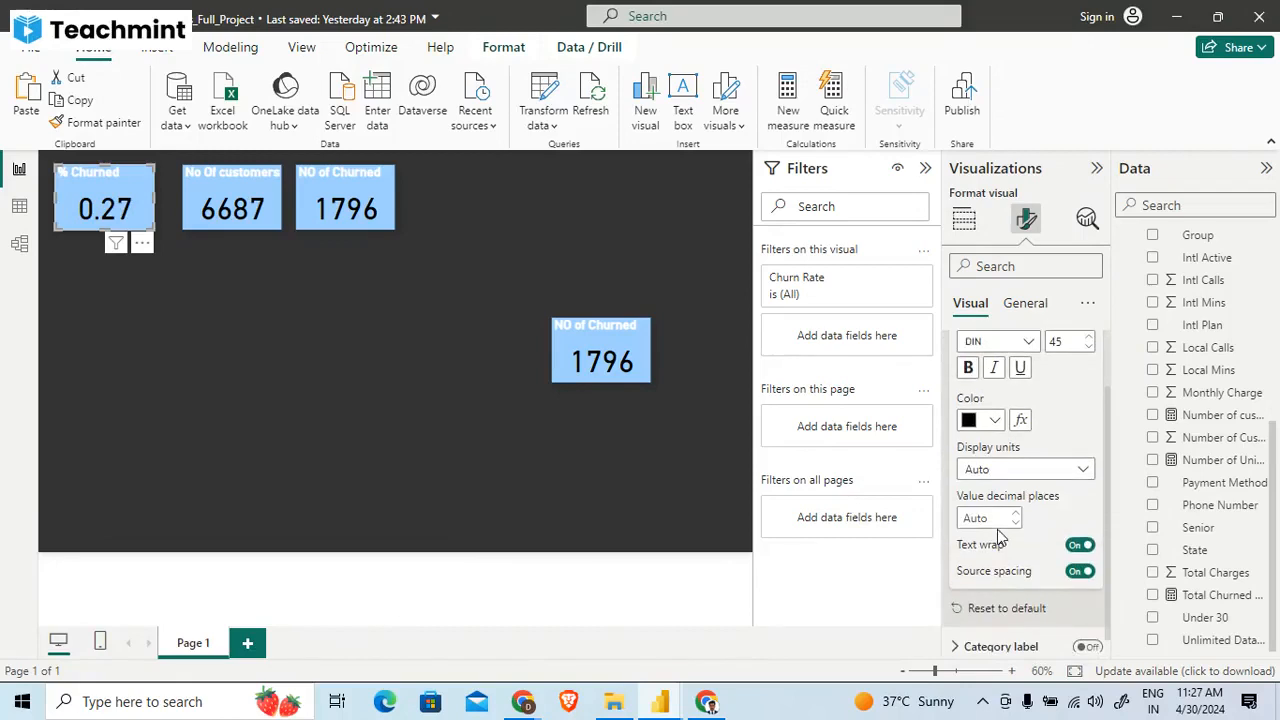
pyautogui.click(999, 514)
pyautogui.write('0')
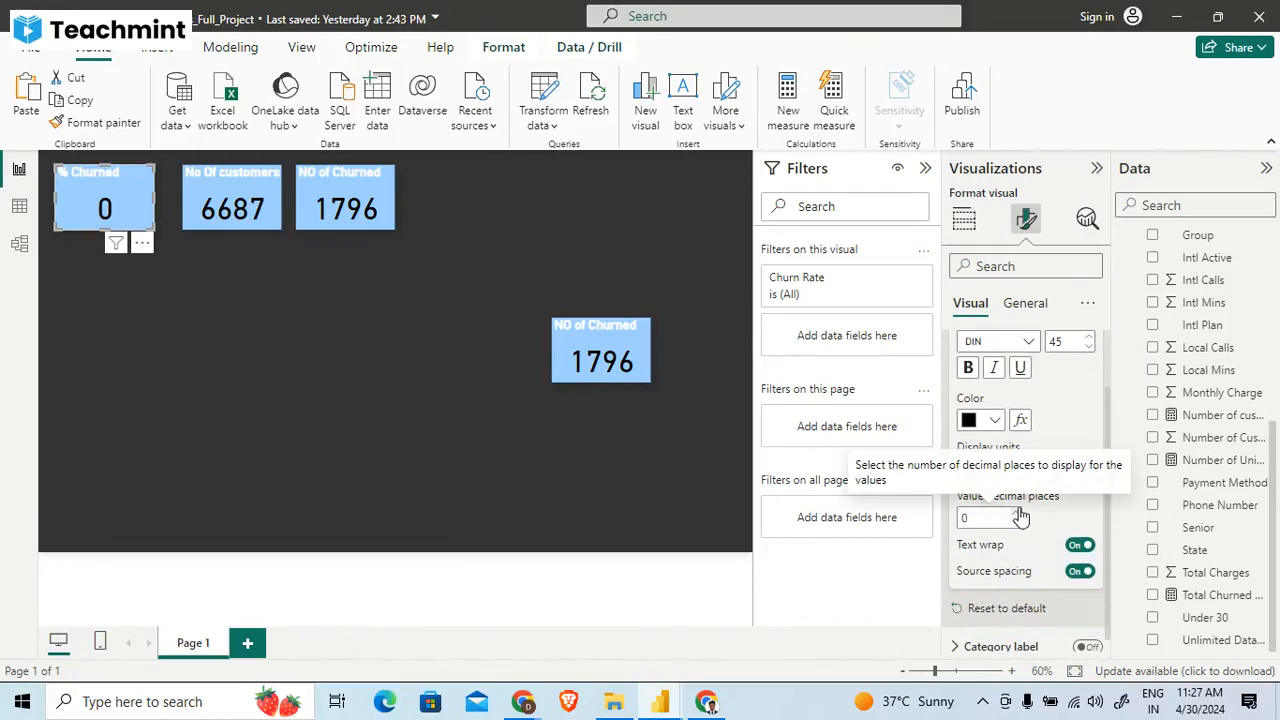
pyautogui.click(1016, 512)
pyautogui.click(1016, 512)
pyautogui.click(1016, 512)
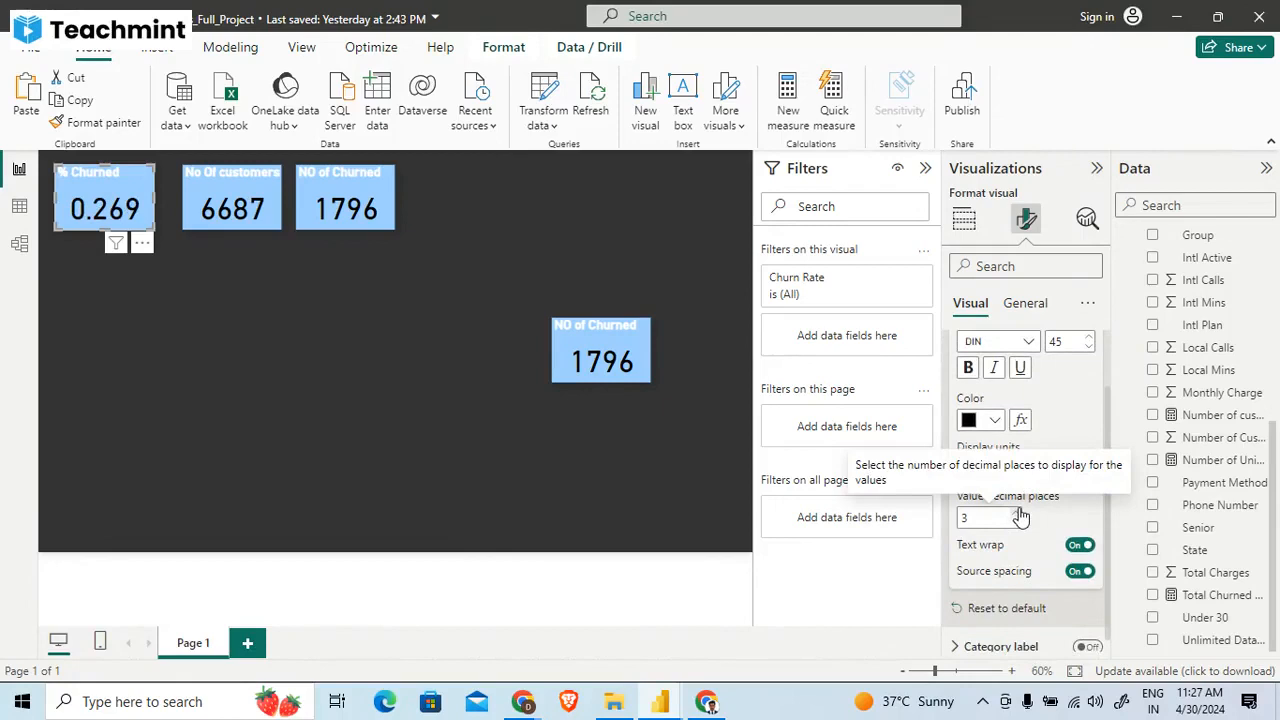
pyautogui.click(1016, 512)
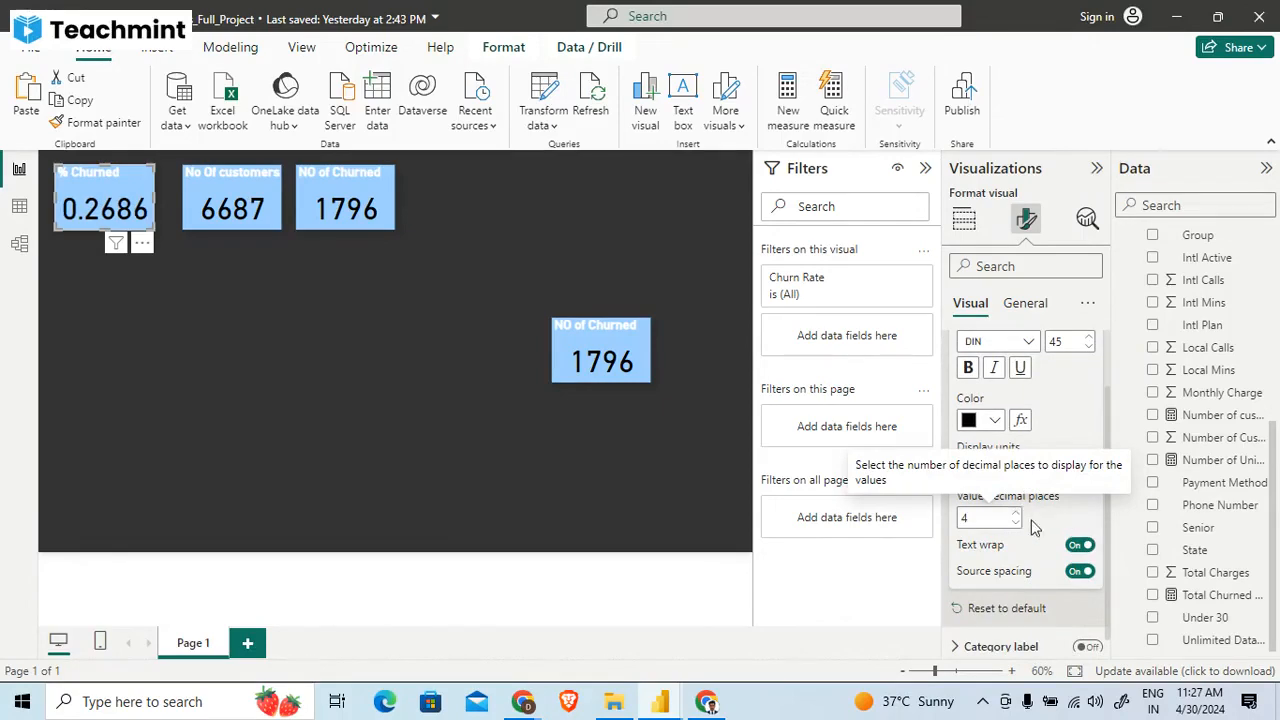
pyautogui.click(1017, 522)
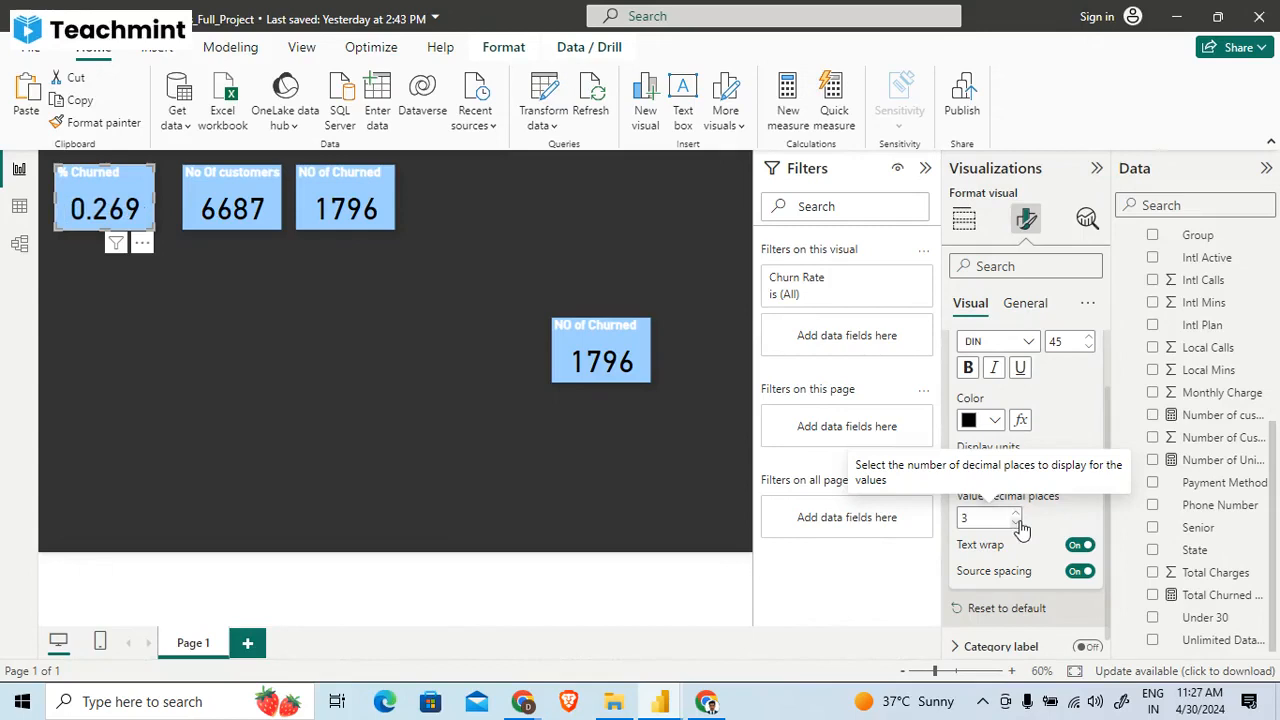
pyautogui.click(1017, 522)
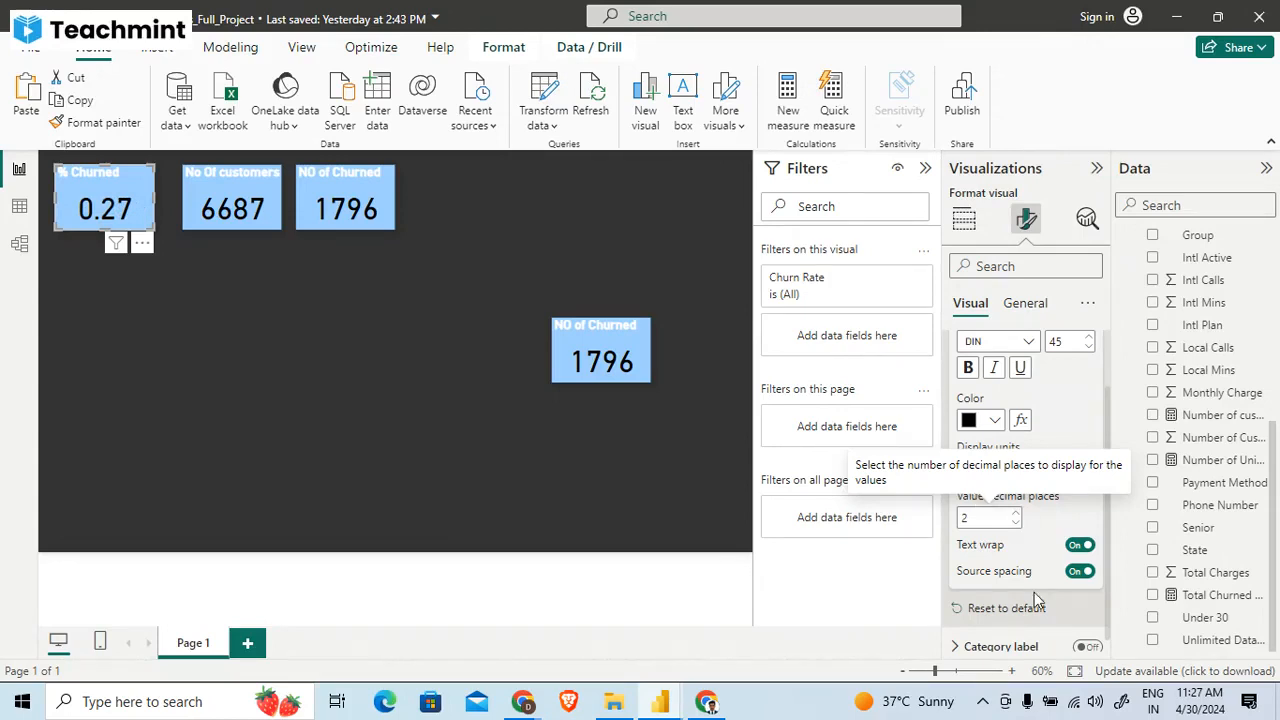
# - Look through the callout value's display unit choices and the % Churned card's general setting groups, collapsing the title text group
pyautogui.scroll(-1, 1034, 598)
pyautogui.scroll(3, 1036, 598)
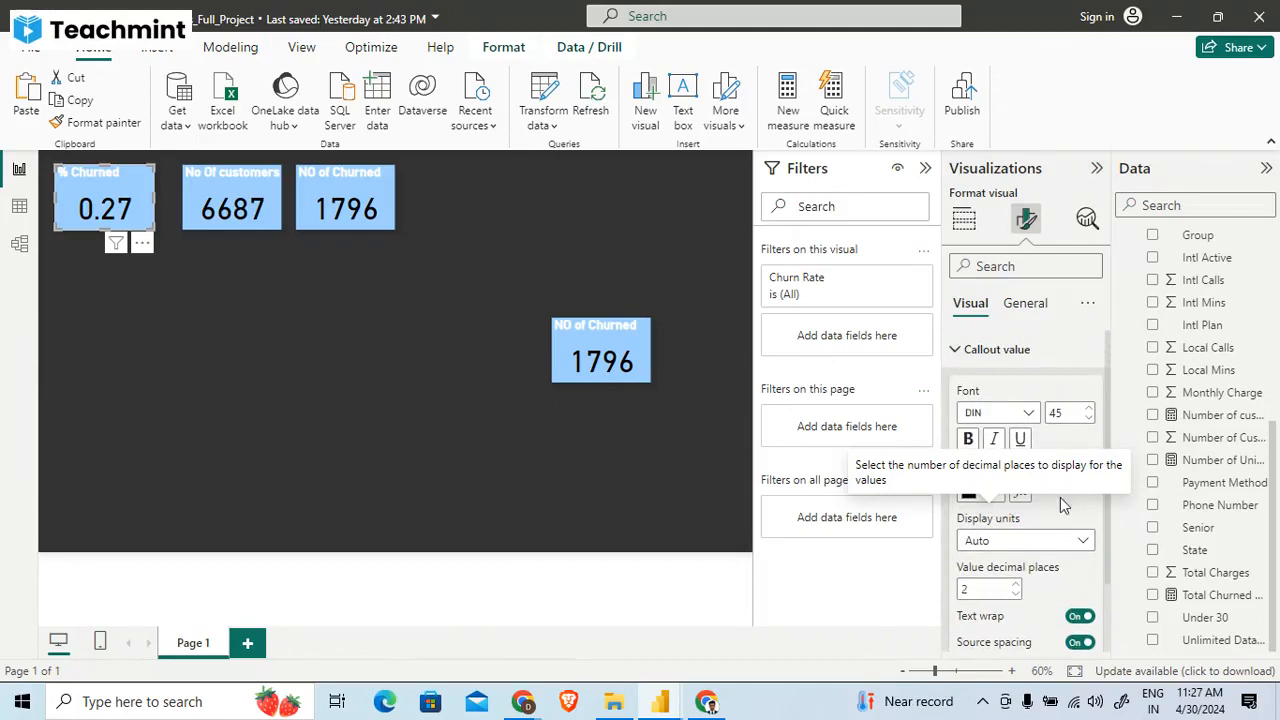
pyautogui.click(1056, 548)
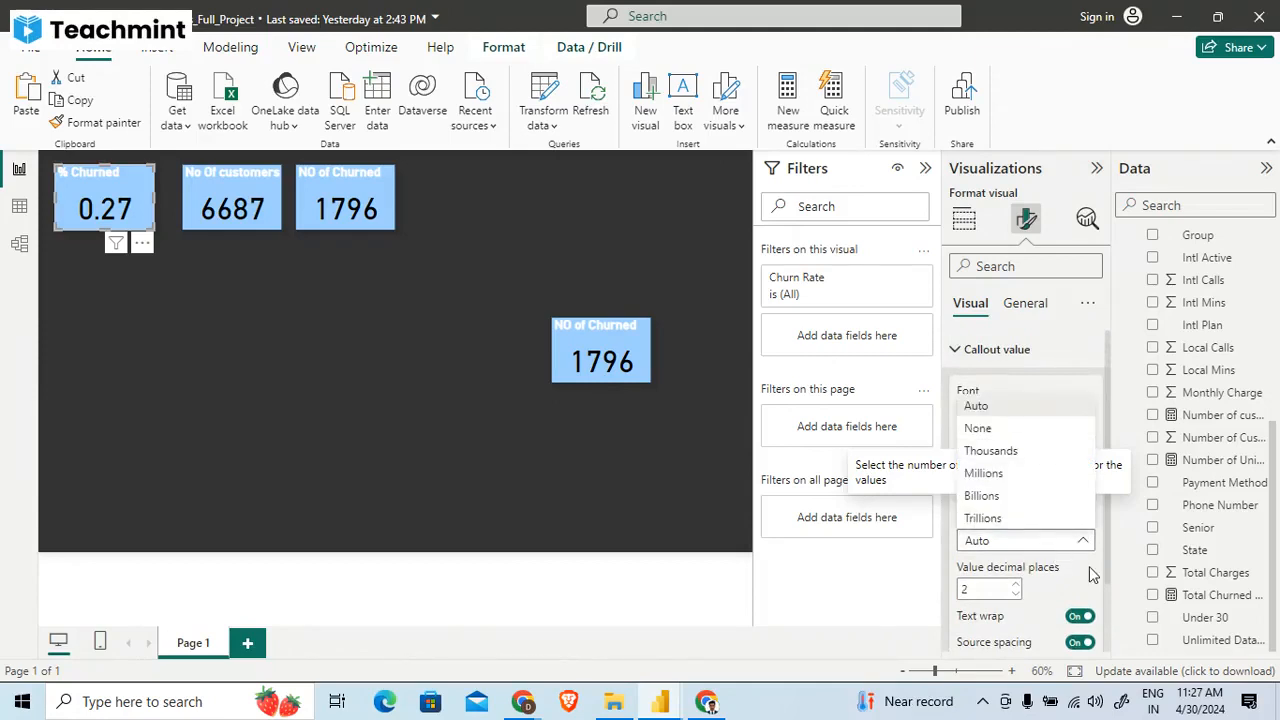
pyautogui.press('Escape')
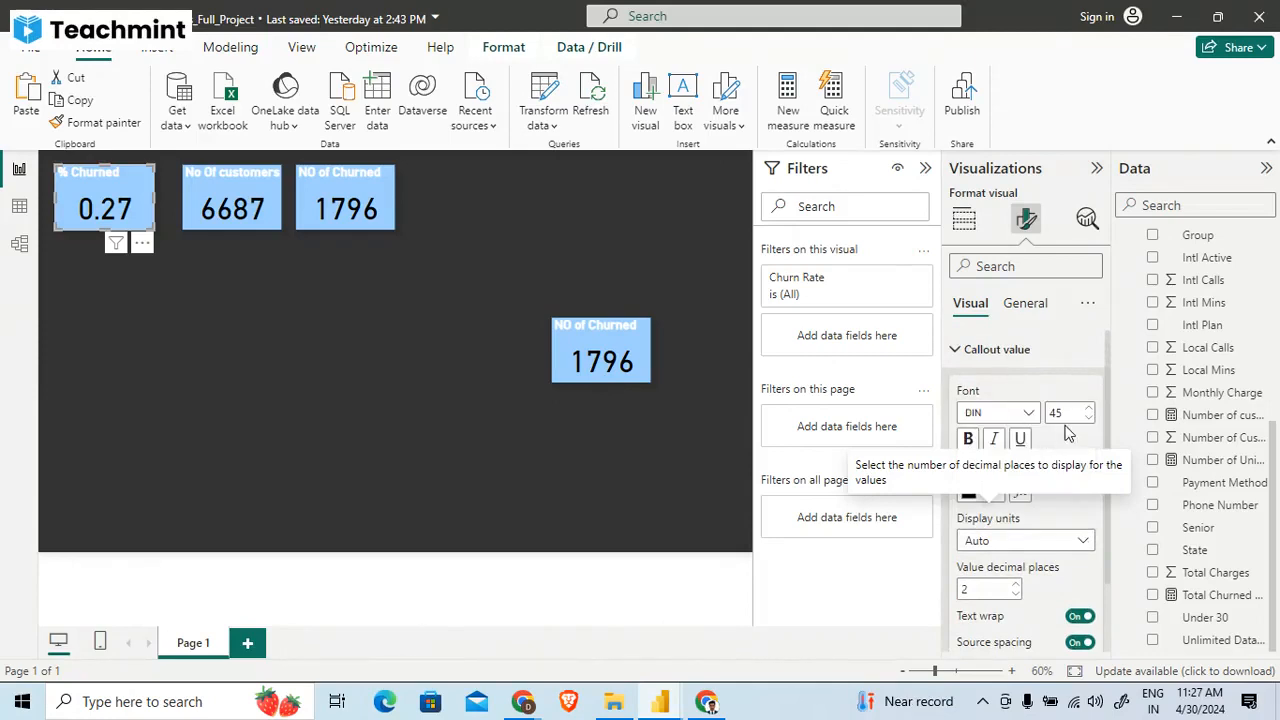
pyautogui.click(1030, 305)
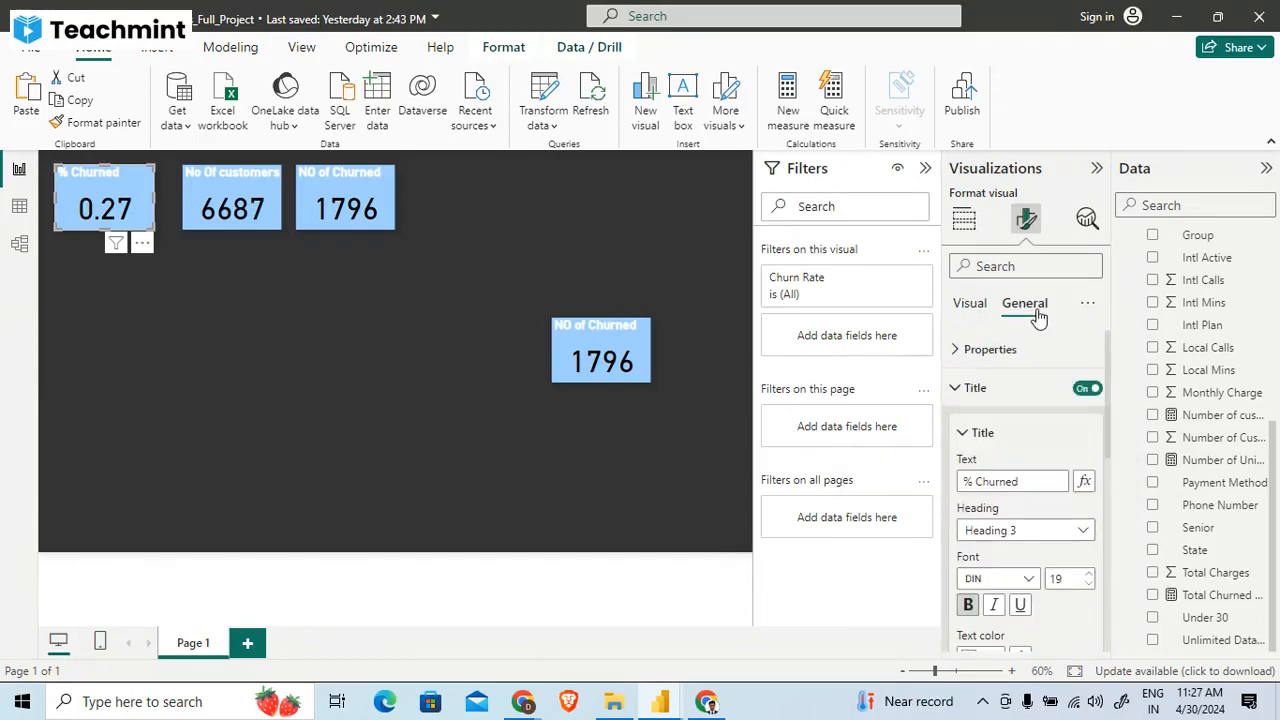
pyautogui.click(1004, 442)
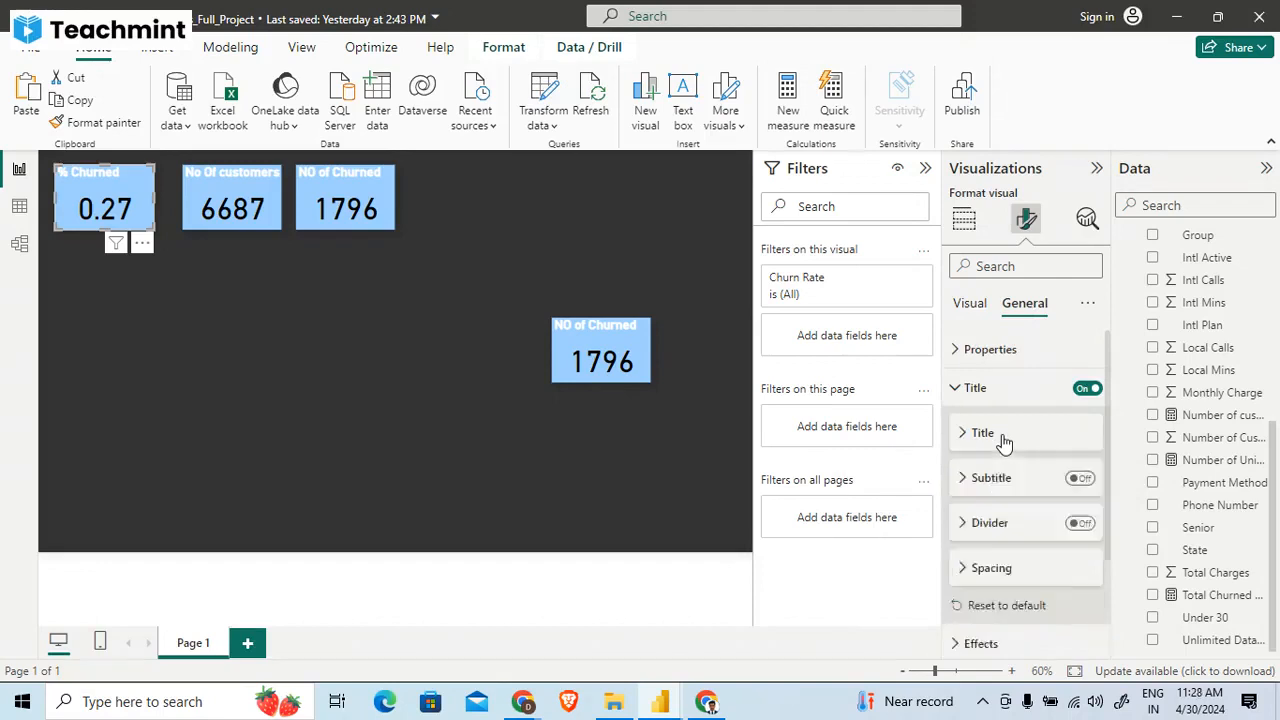
pyautogui.scroll(-2, 1004, 442)
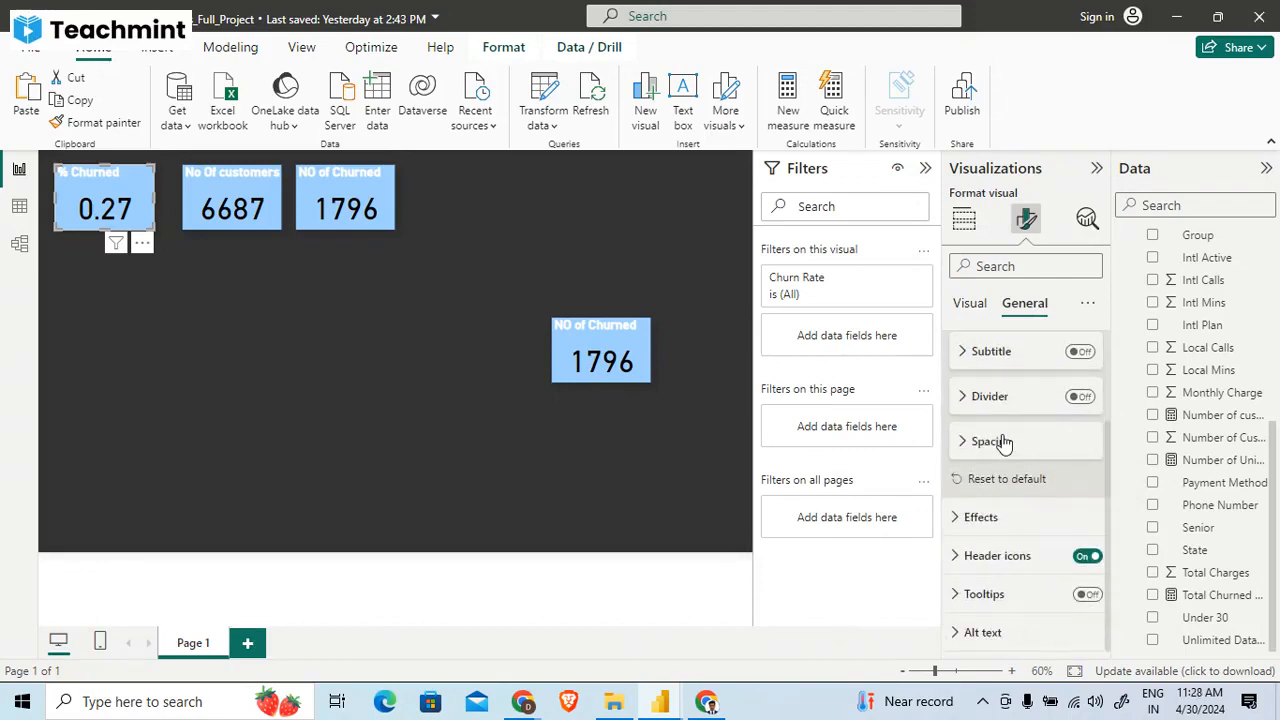
pyautogui.scroll(2, 1000, 470)
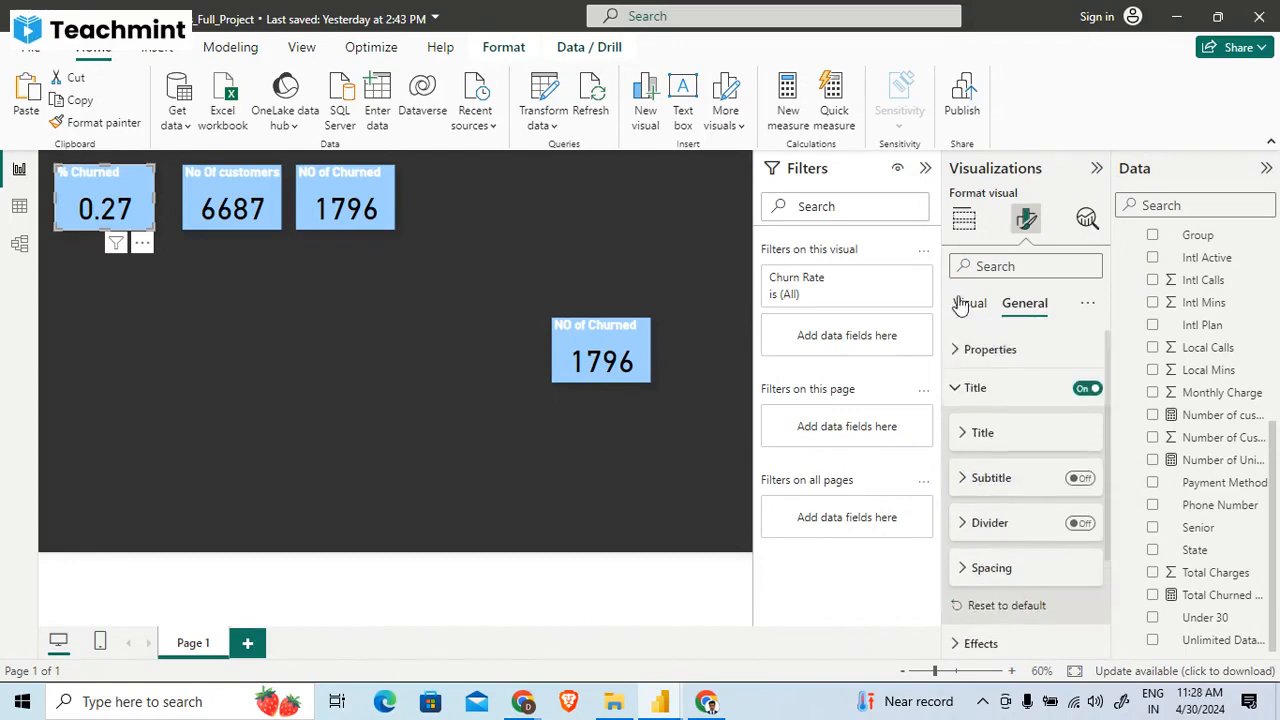
# - Try the callout value's text wrap and source spacing off and on again, and inspect the category label settings
pyautogui.click(969, 302)
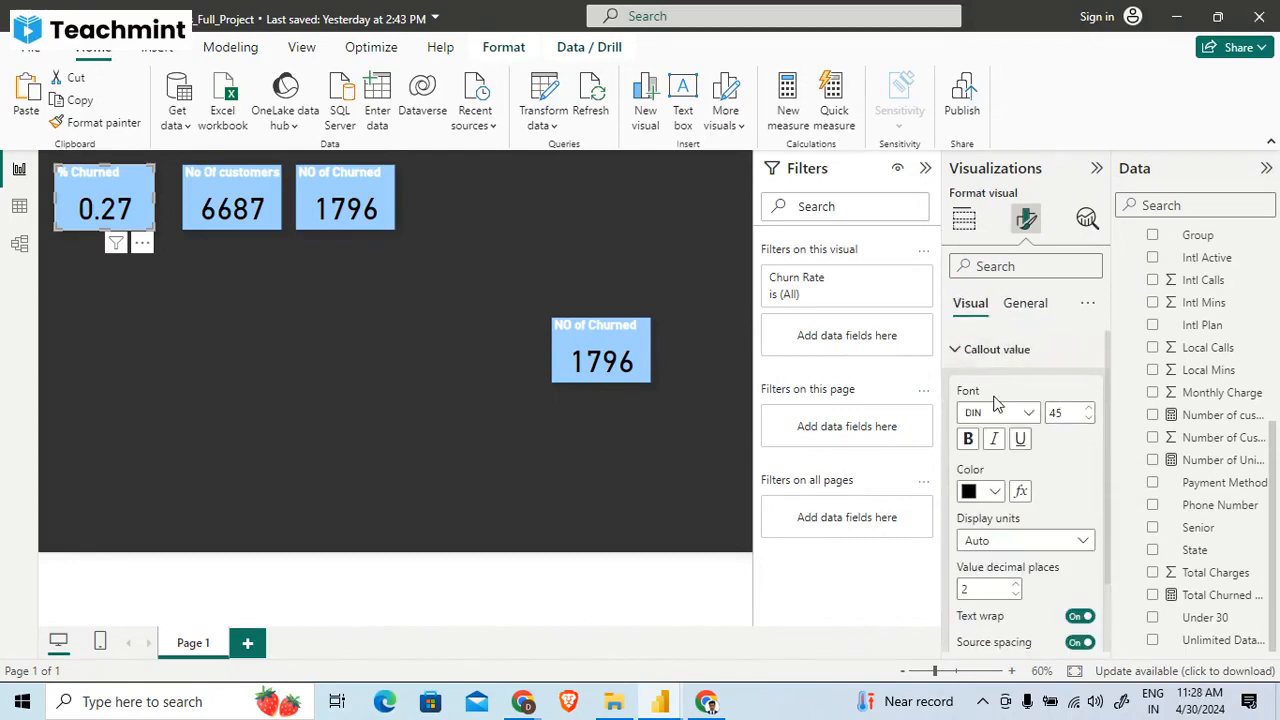
pyautogui.scroll(-1, 995, 403)
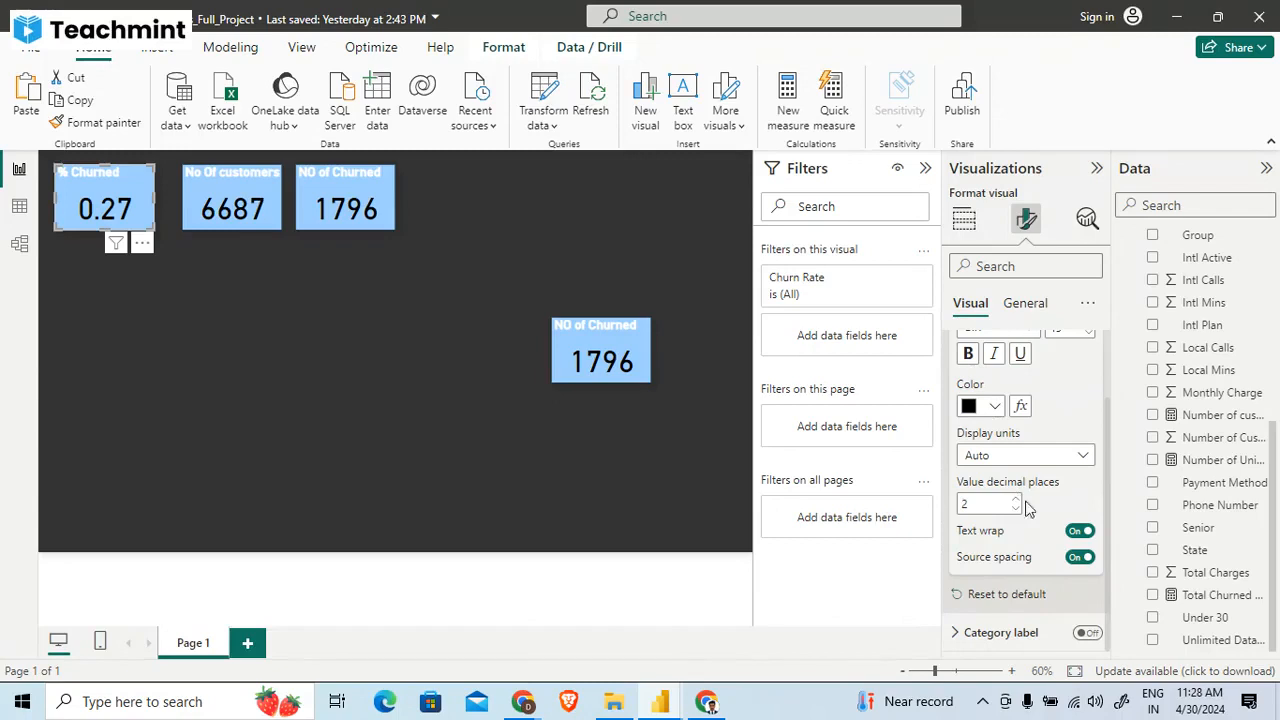
pyautogui.click(1081, 534)
pyautogui.click(1081, 534)
pyautogui.click(1084, 558)
pyautogui.click(1084, 558)
pyautogui.click(986, 632)
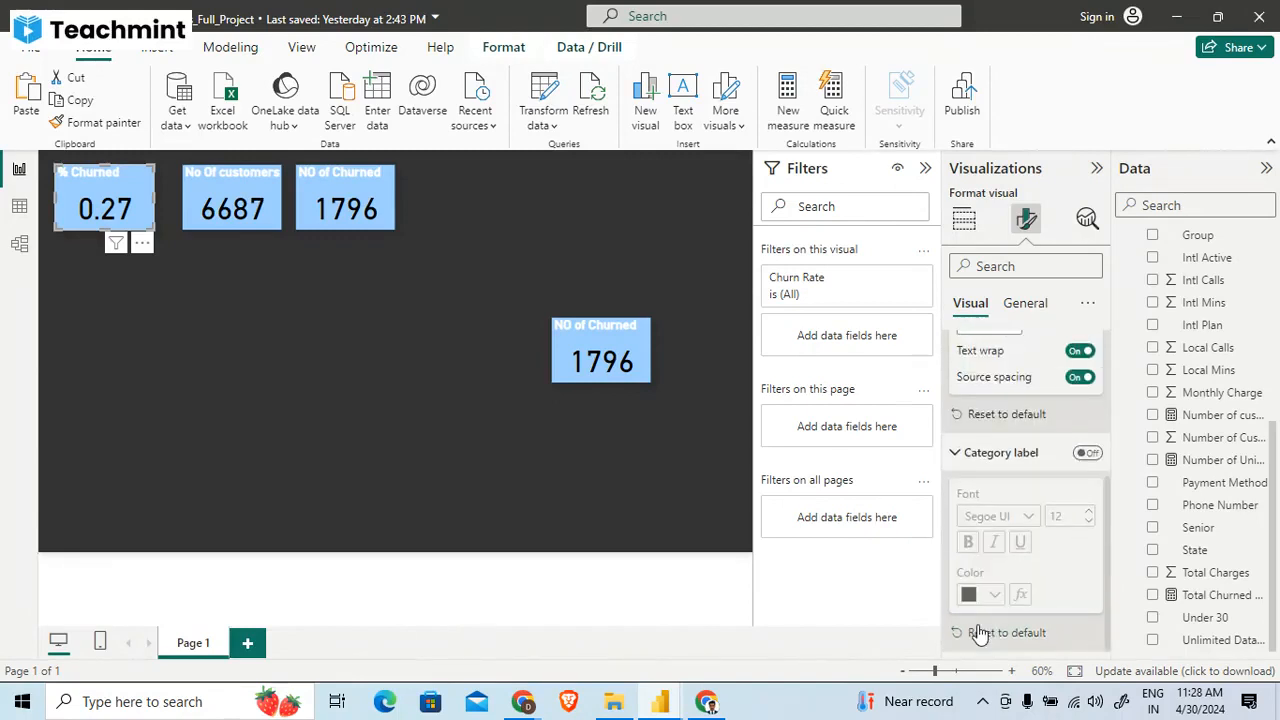
# - Set the display units of the % Churned card's callout value to None
pyautogui.scroll(5, 985, 600)
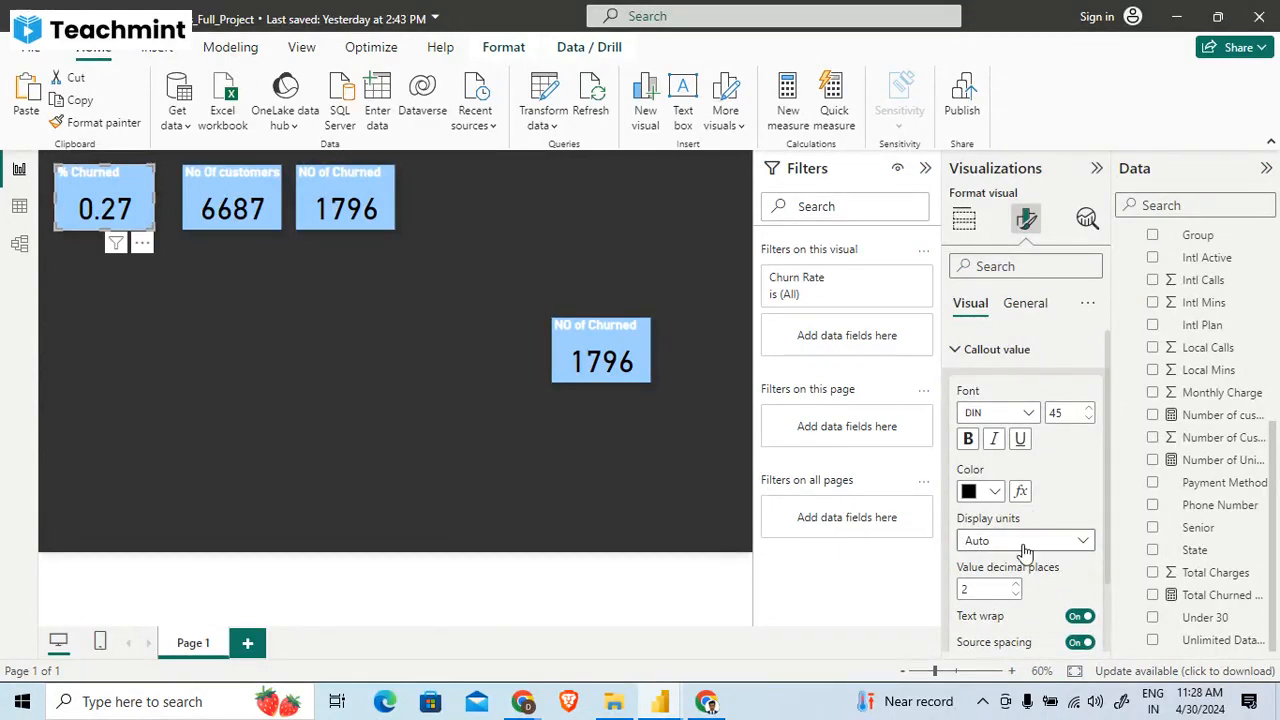
pyautogui.click(1025, 545)
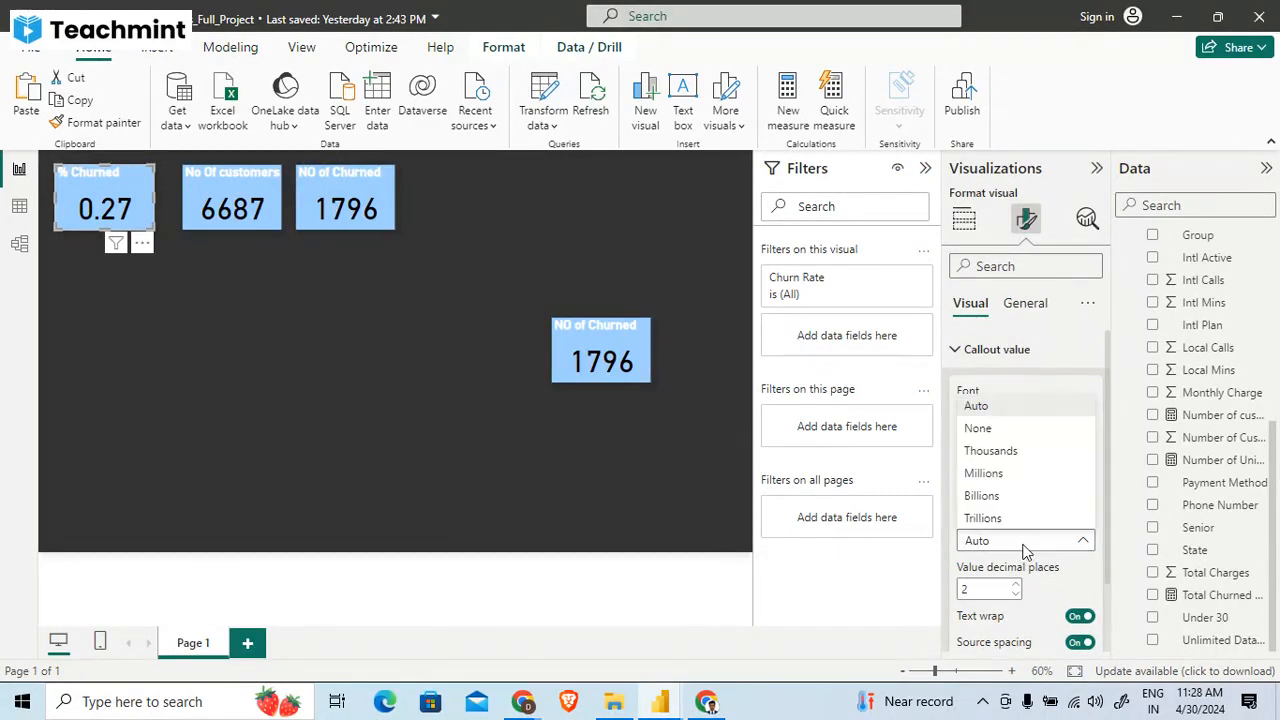
pyautogui.click(1016, 430)
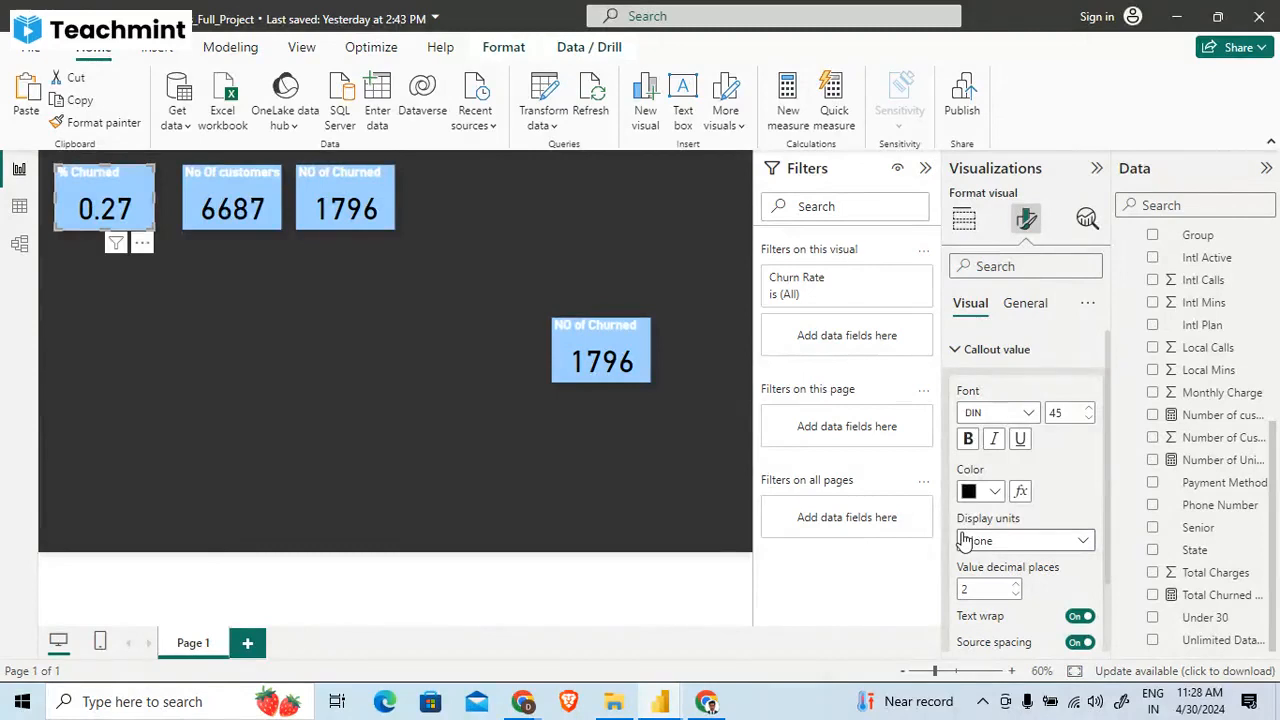
# - Check the Churn Rate card in the analyzing-customer-churn report, return to the churn project, collapse the callout settings and deselect the card
pyautogui.hotkey('alt', 'Tab')
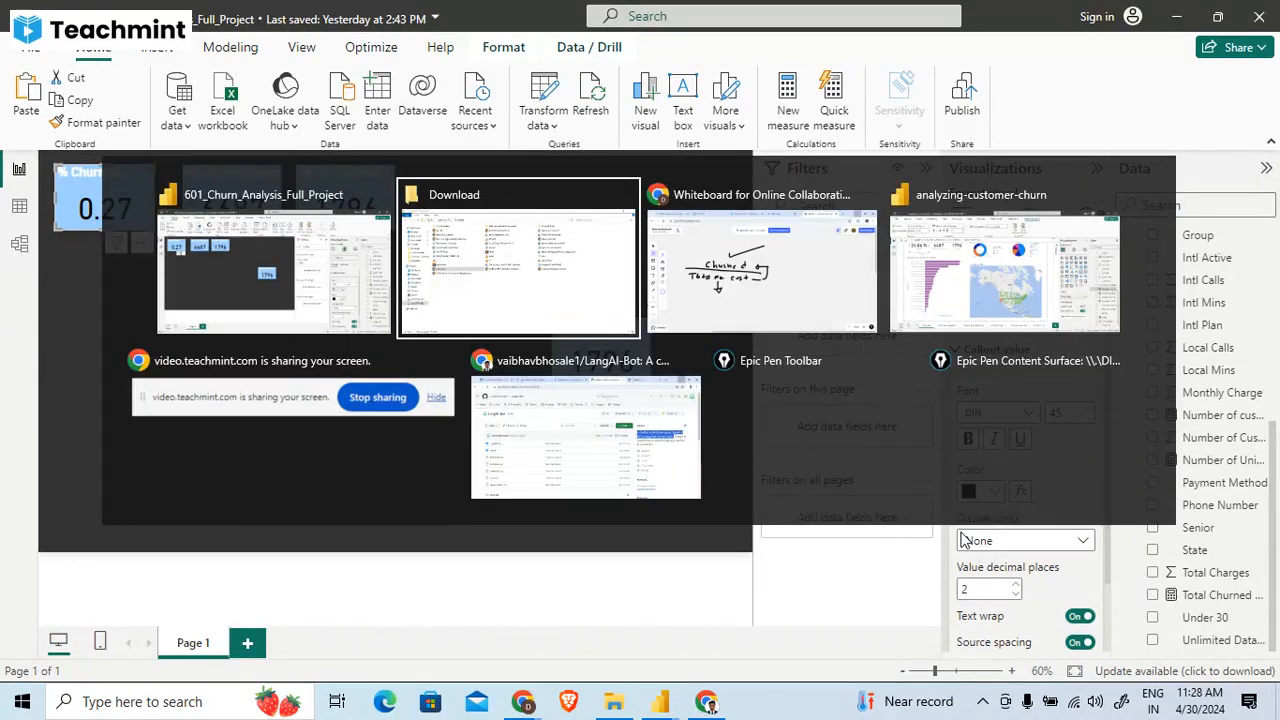
pyautogui.hotkey('alt', 'Tab')
pyautogui.hotkey('alt', 'Tab')
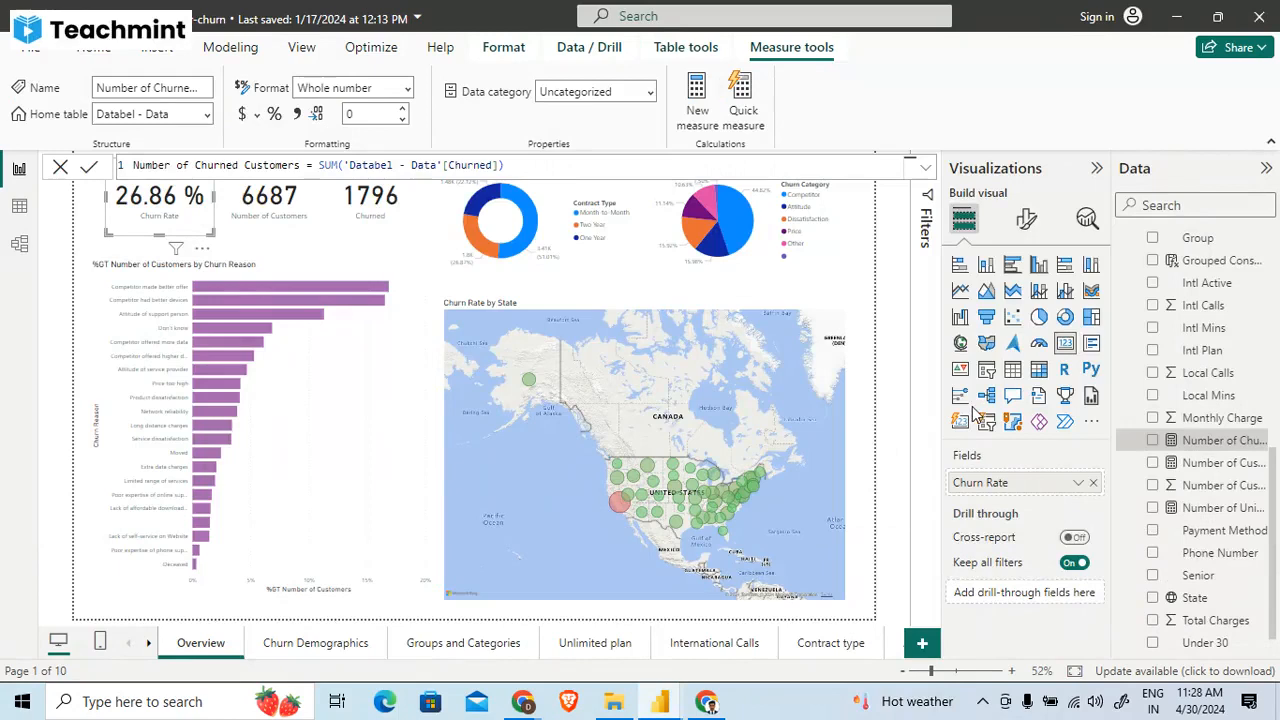
pyautogui.hotkey('alt', 'Tab')
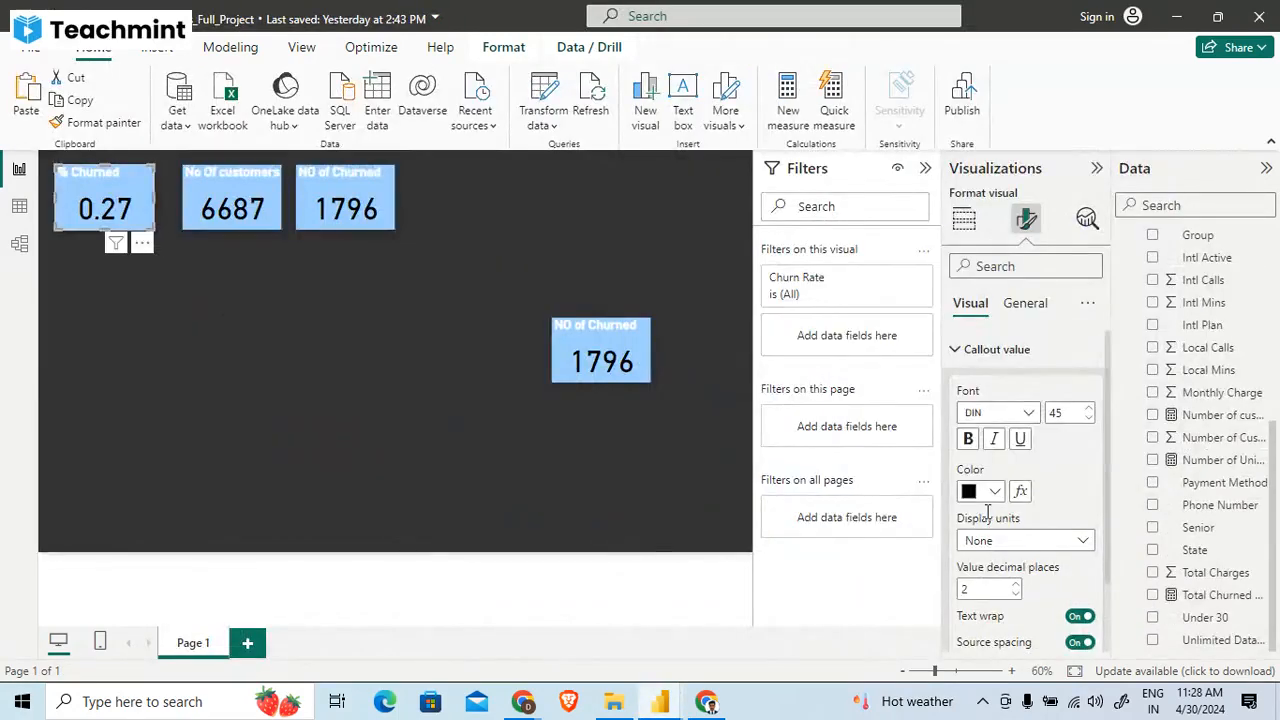
pyautogui.click(1010, 357)
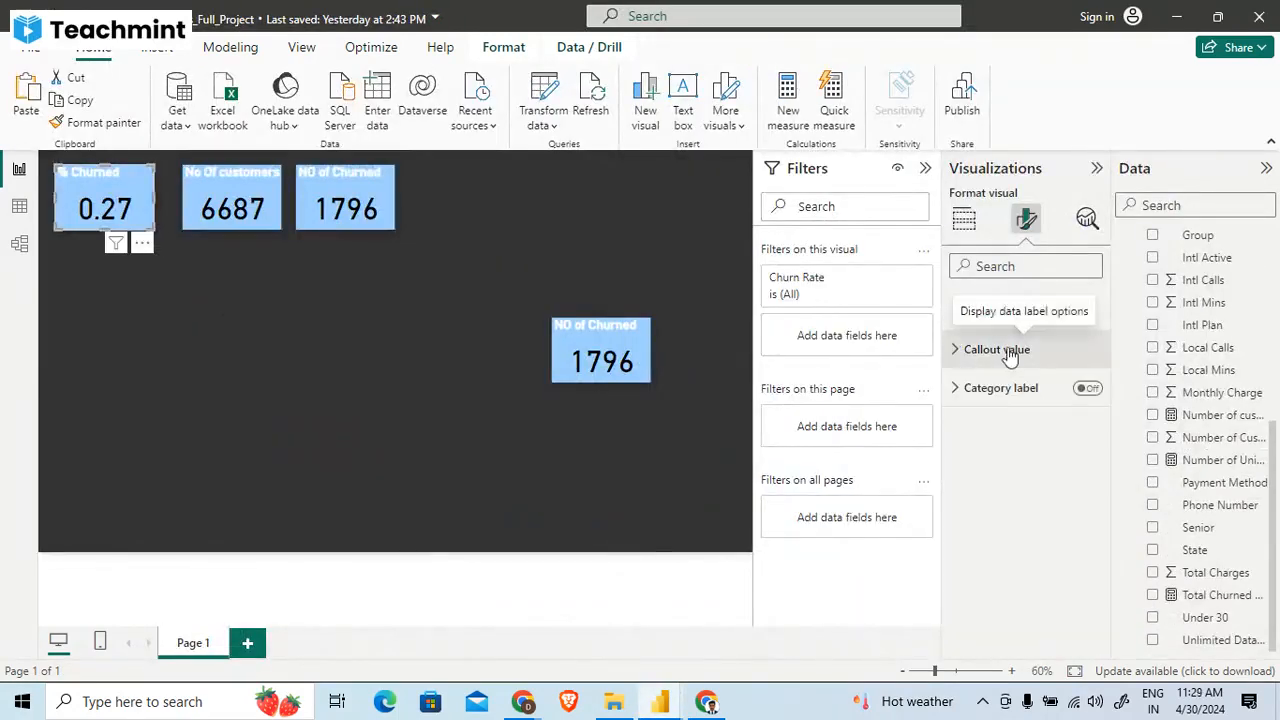
pyautogui.click(516, 397)
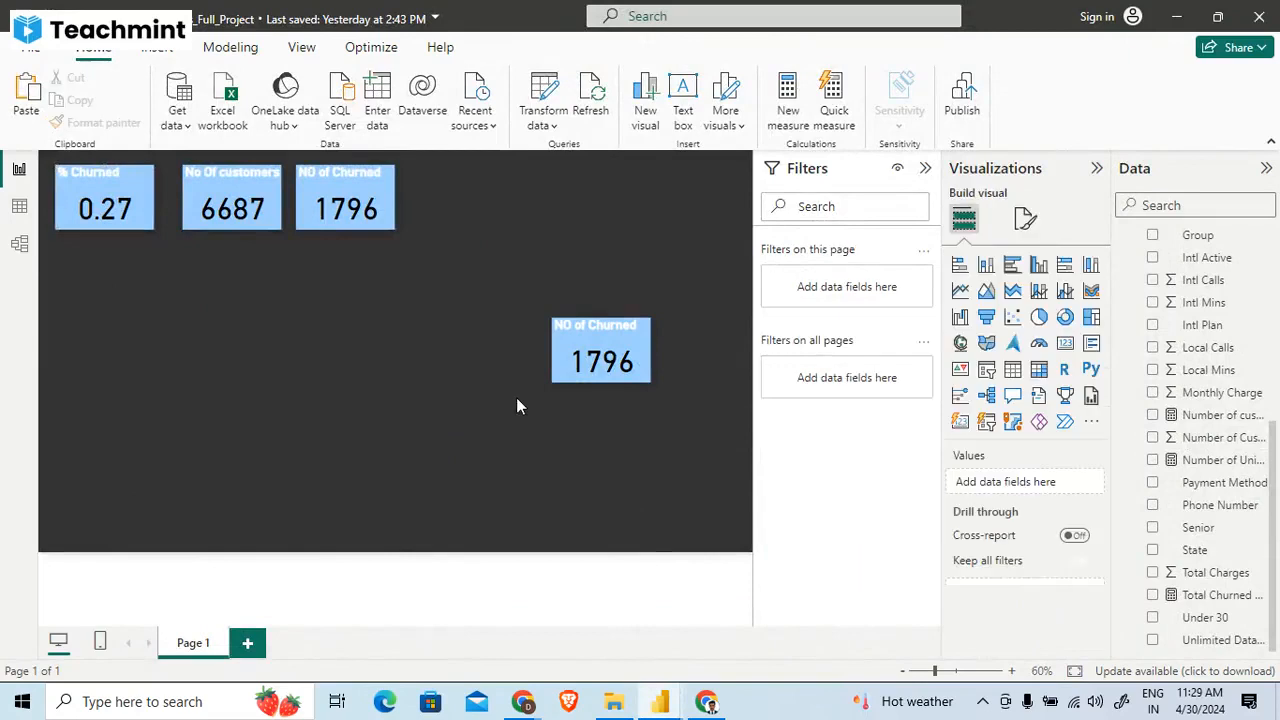
# - Open the format settings of the reference Churn Rate card and the % Churned card, and turn on the latter's category label
pyautogui.click(113, 200)
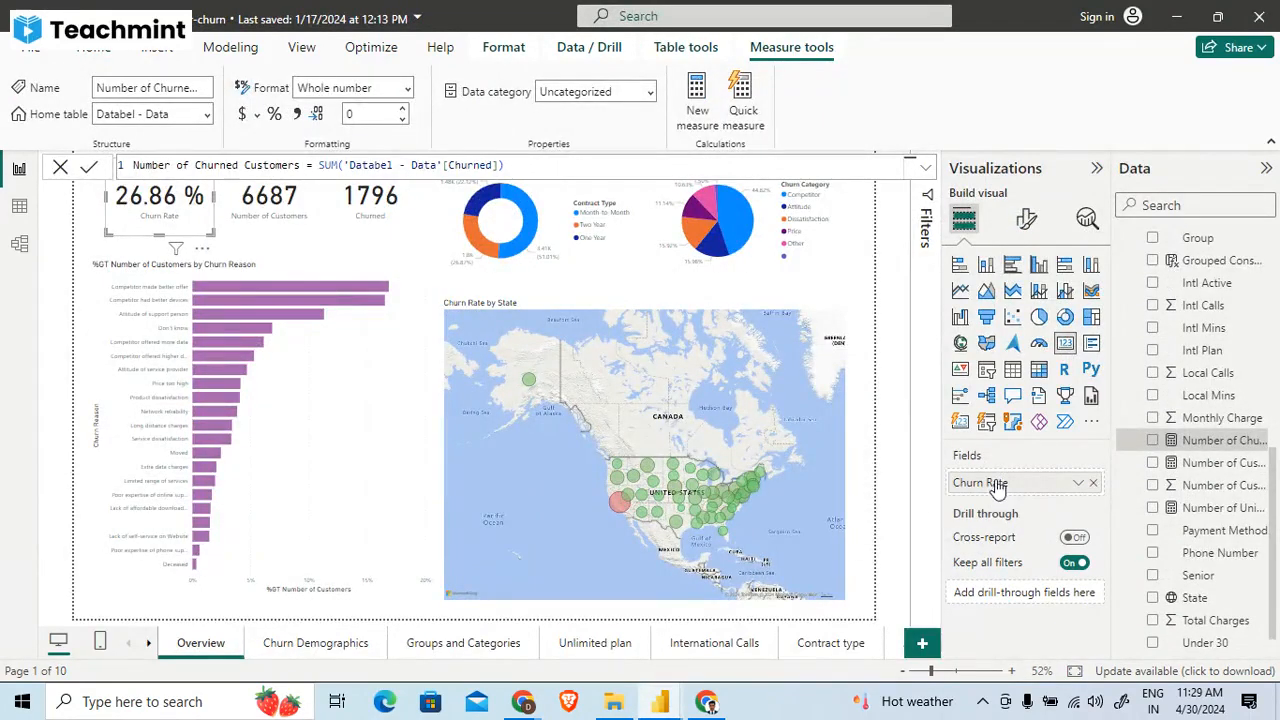
pyautogui.click(1026, 218)
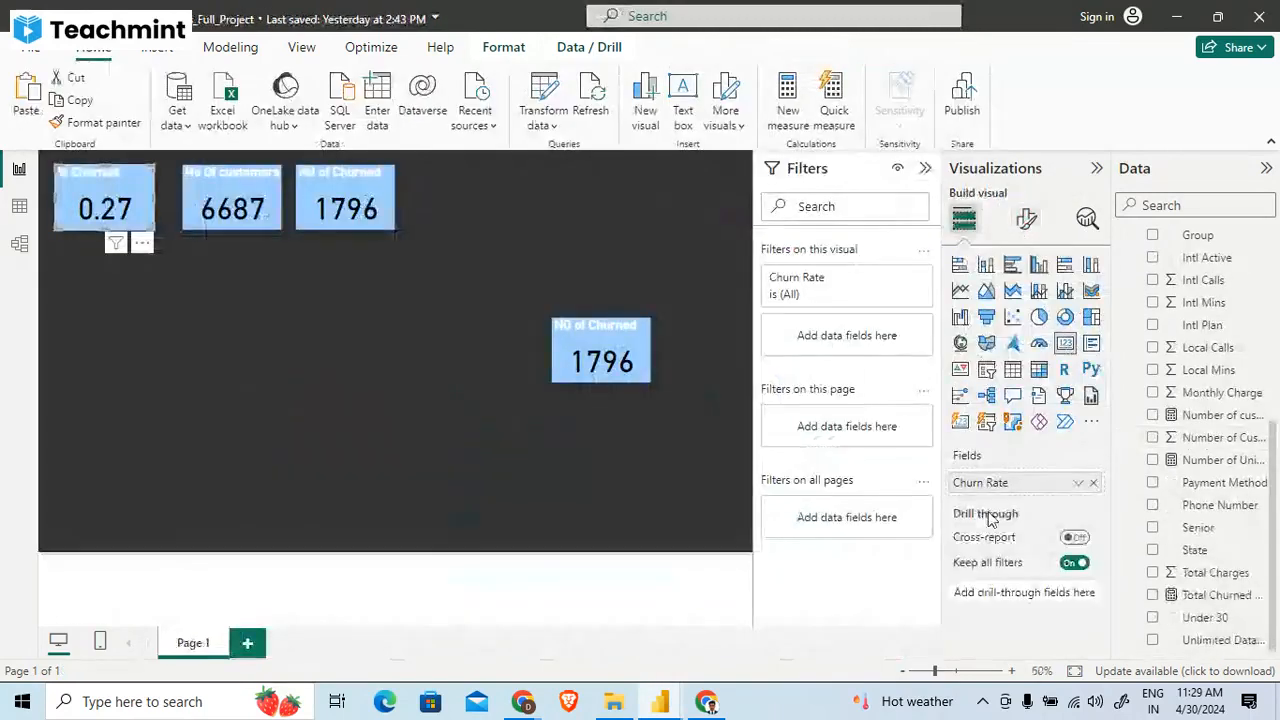
pyautogui.click(1024, 218)
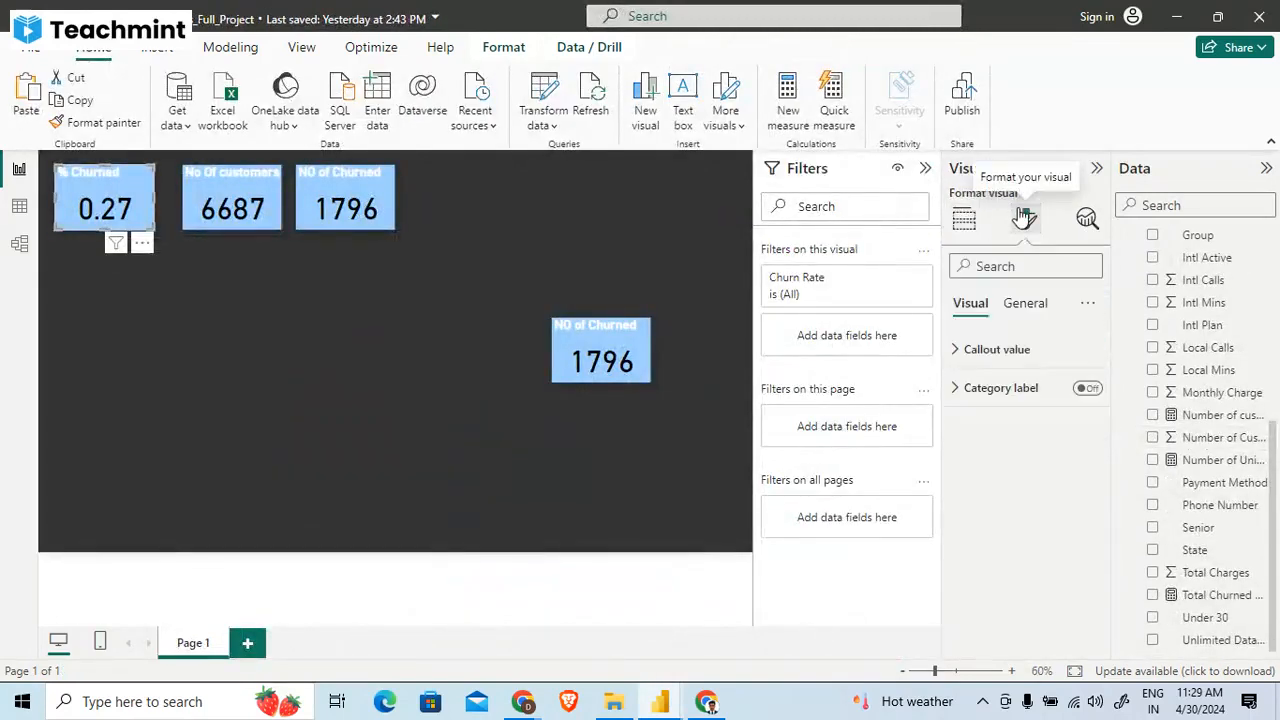
pyautogui.click(1084, 405)
pyautogui.click(1087, 390)
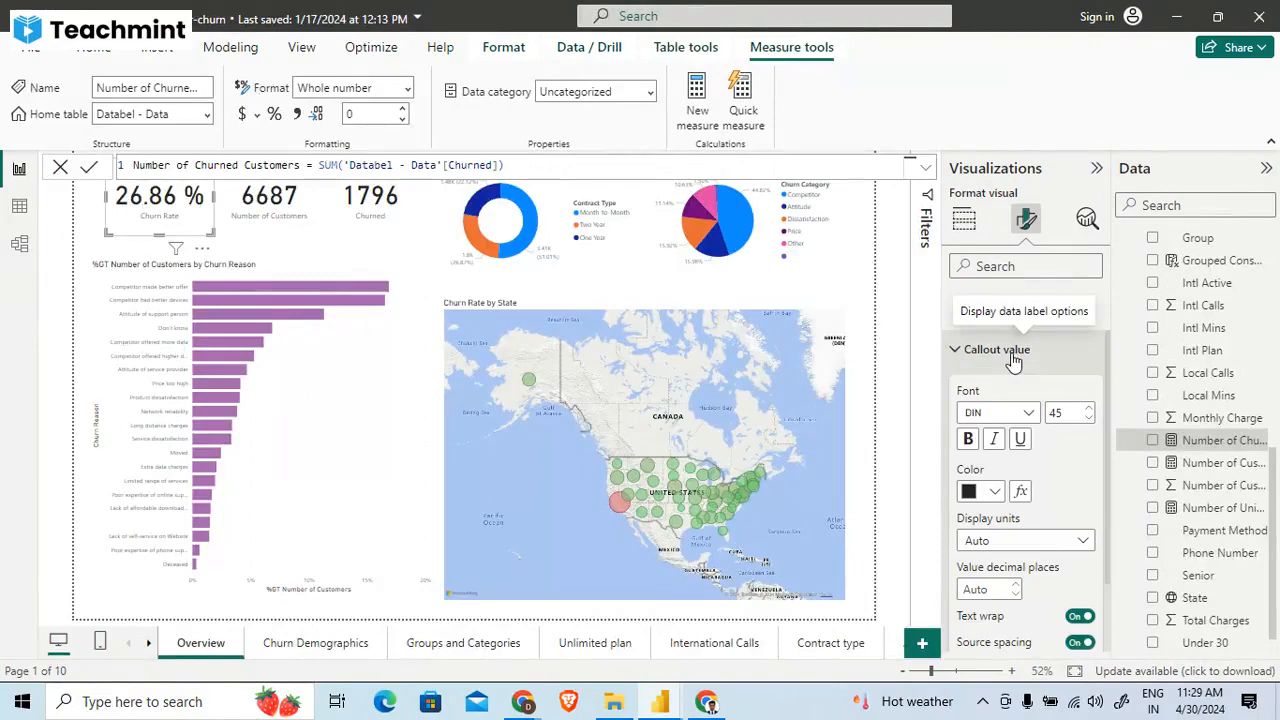
# - Examine the Churn Rate card's callout value settings and general size properties in the analyzing-customer-churn report
pyautogui.scroll(-2, 993, 497)
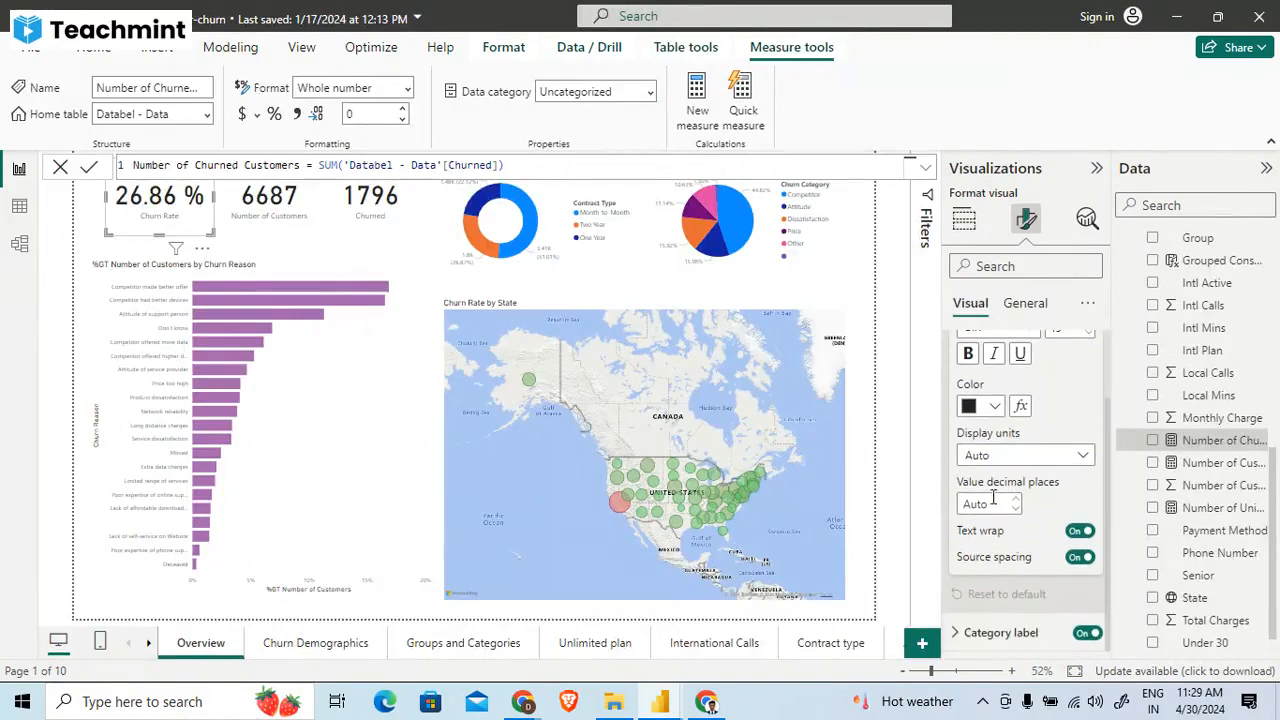
pyautogui.scroll(2, 993, 497)
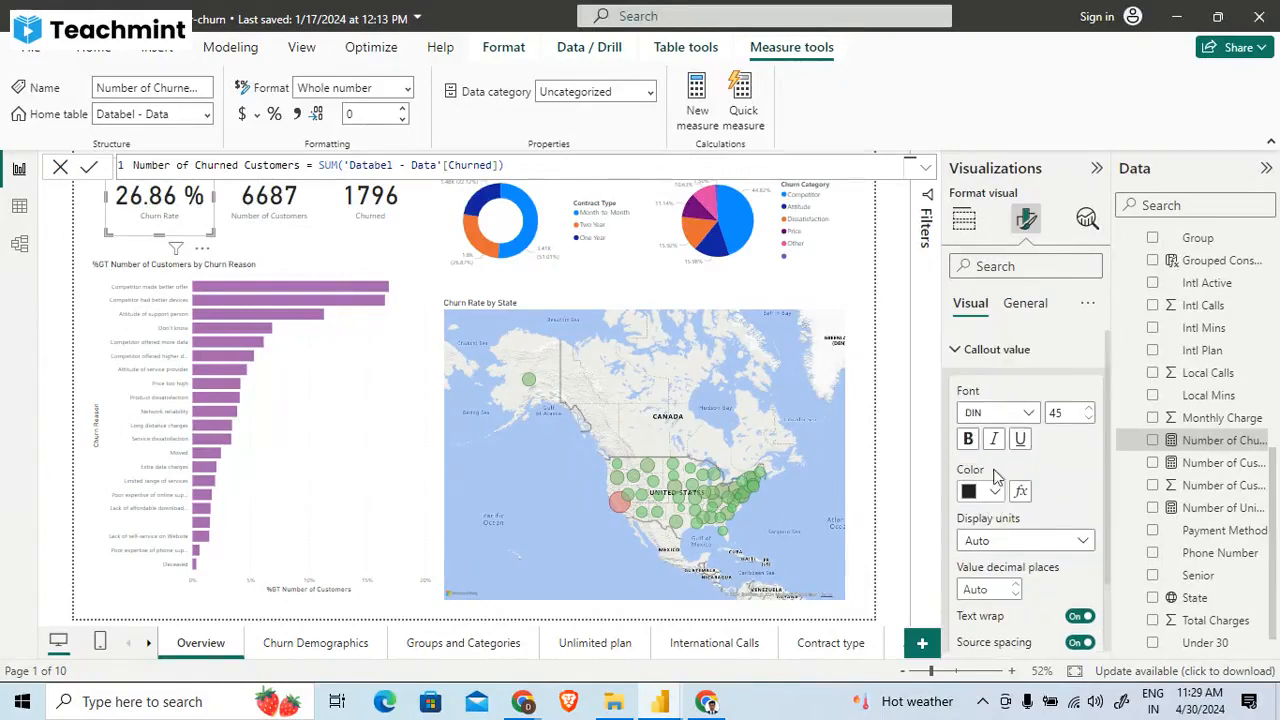
pyautogui.click(1038, 302)
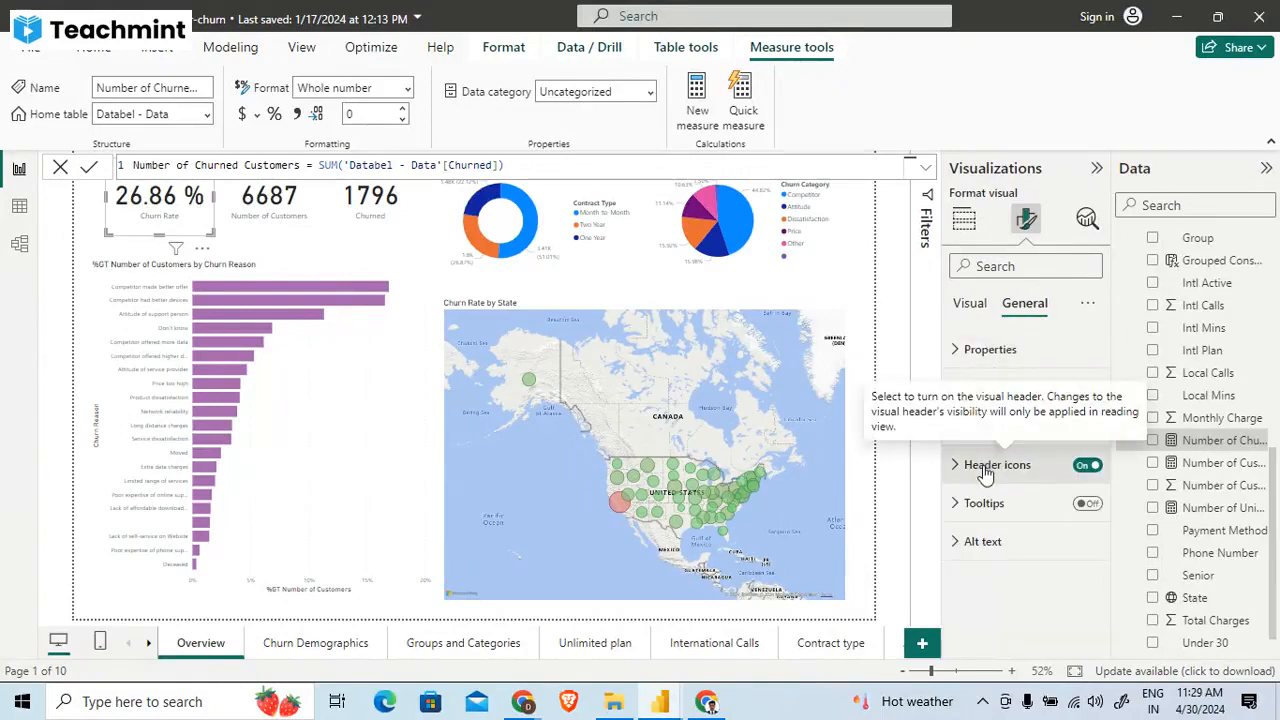
pyautogui.click(995, 352)
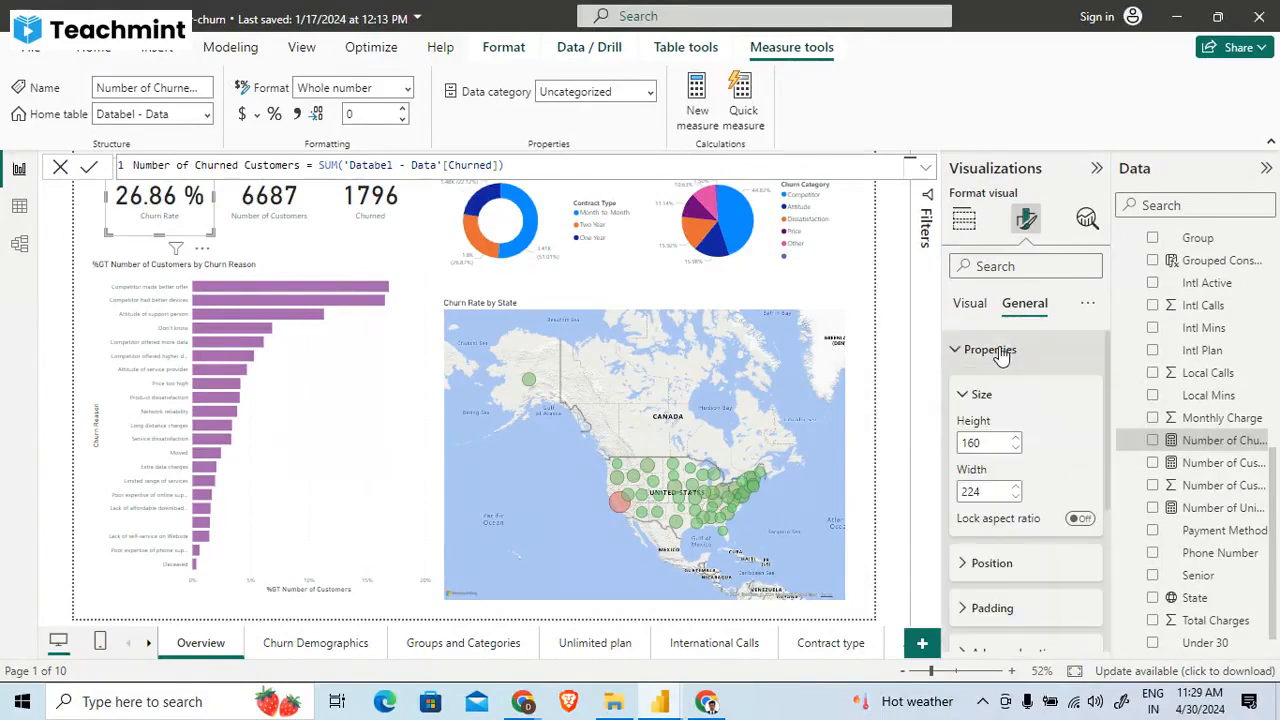
pyautogui.click(1001, 352)
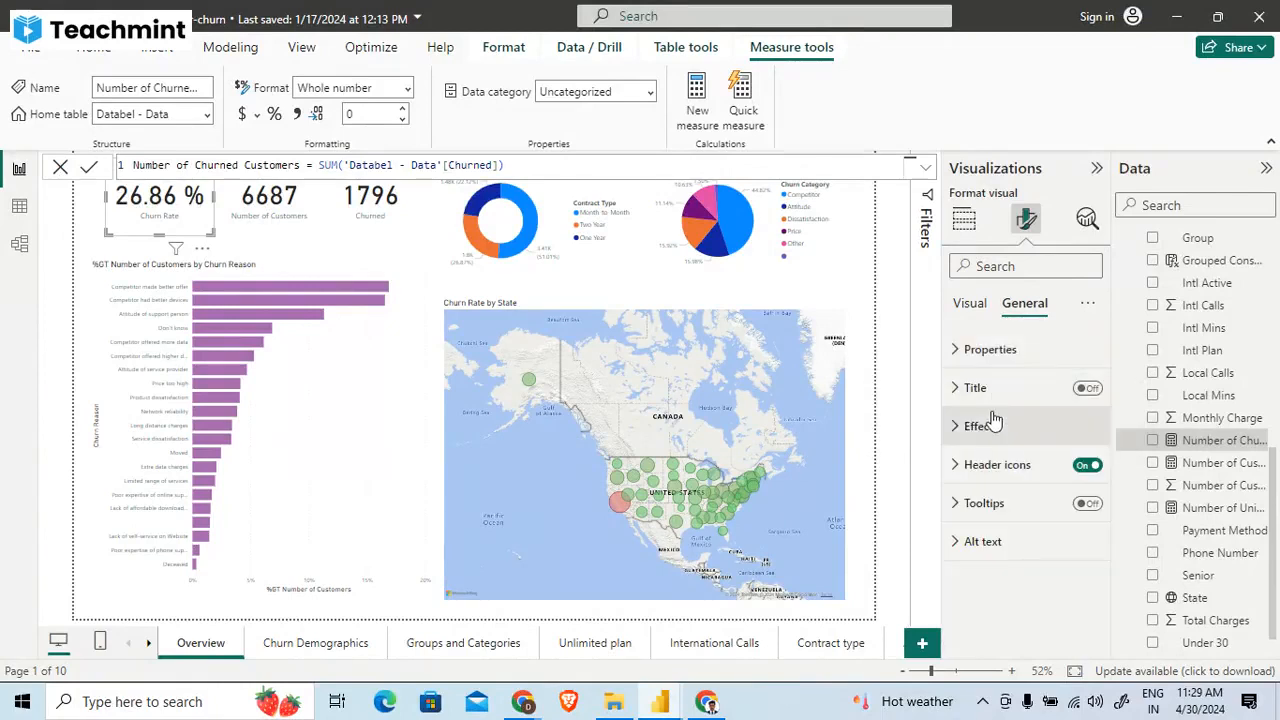
# - Look through the reference Churn Rate card's effects and header icon settings, and return to its visual settings
pyautogui.click(993, 421)
pyautogui.click(993, 421)
pyautogui.click(990, 462)
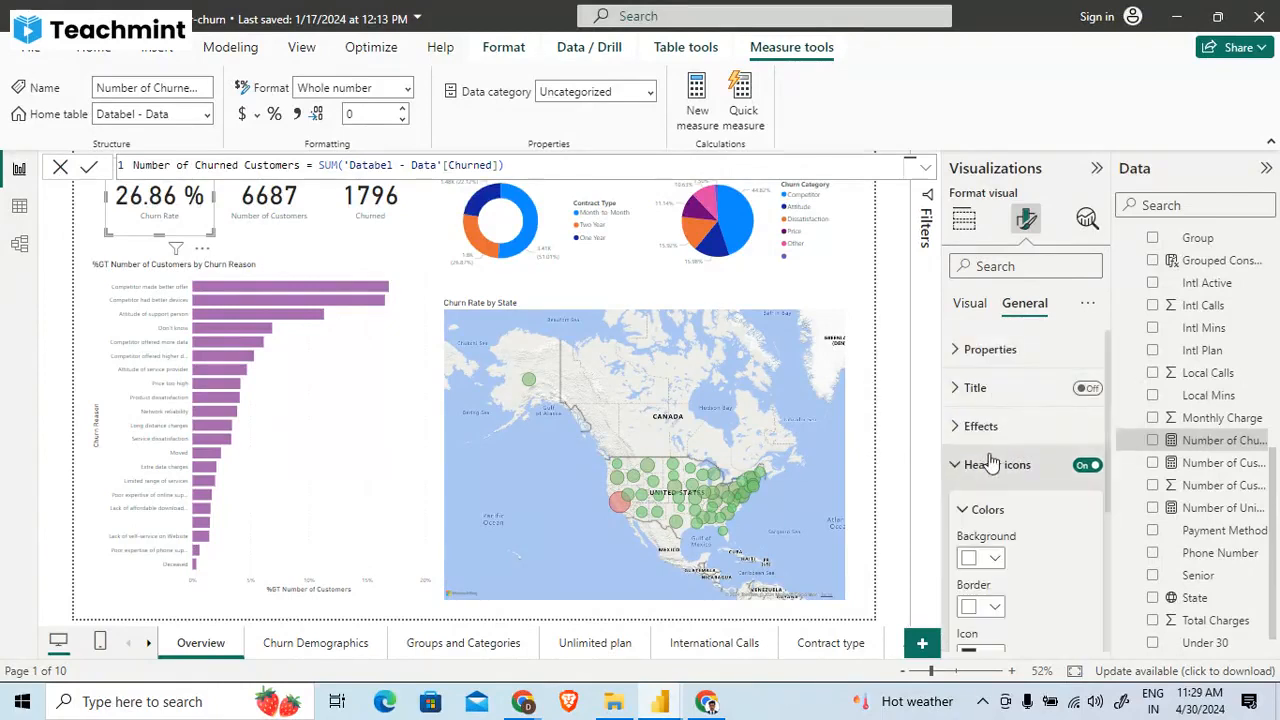
pyautogui.scroll(-3, 1006, 470)
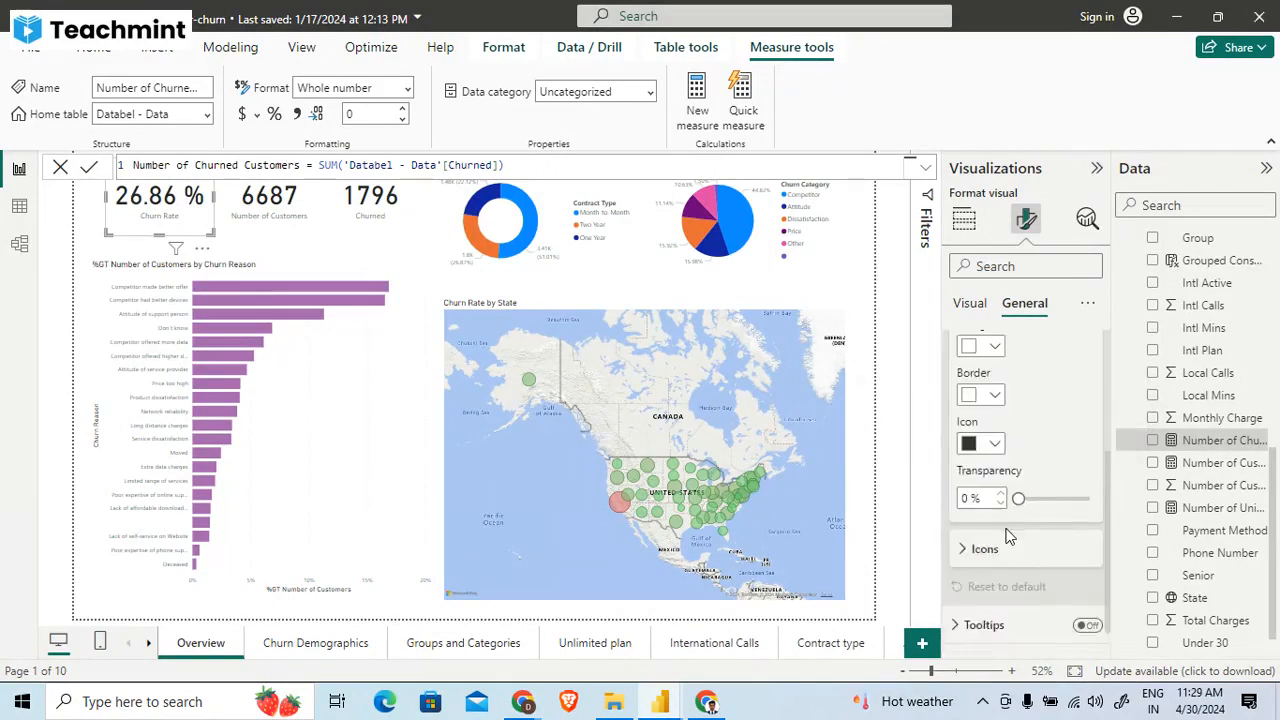
pyautogui.scroll(2, 1012, 480)
pyautogui.click(1010, 428)
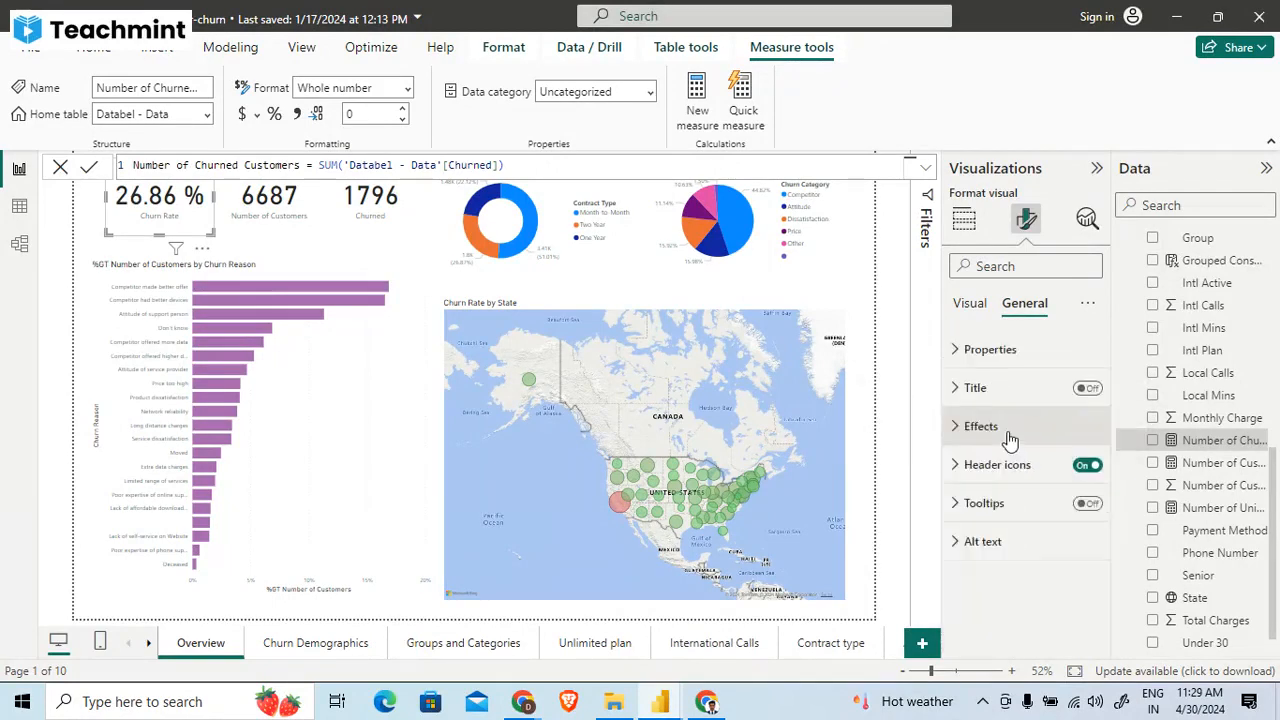
pyautogui.click(1002, 470)
pyautogui.click(1003, 467)
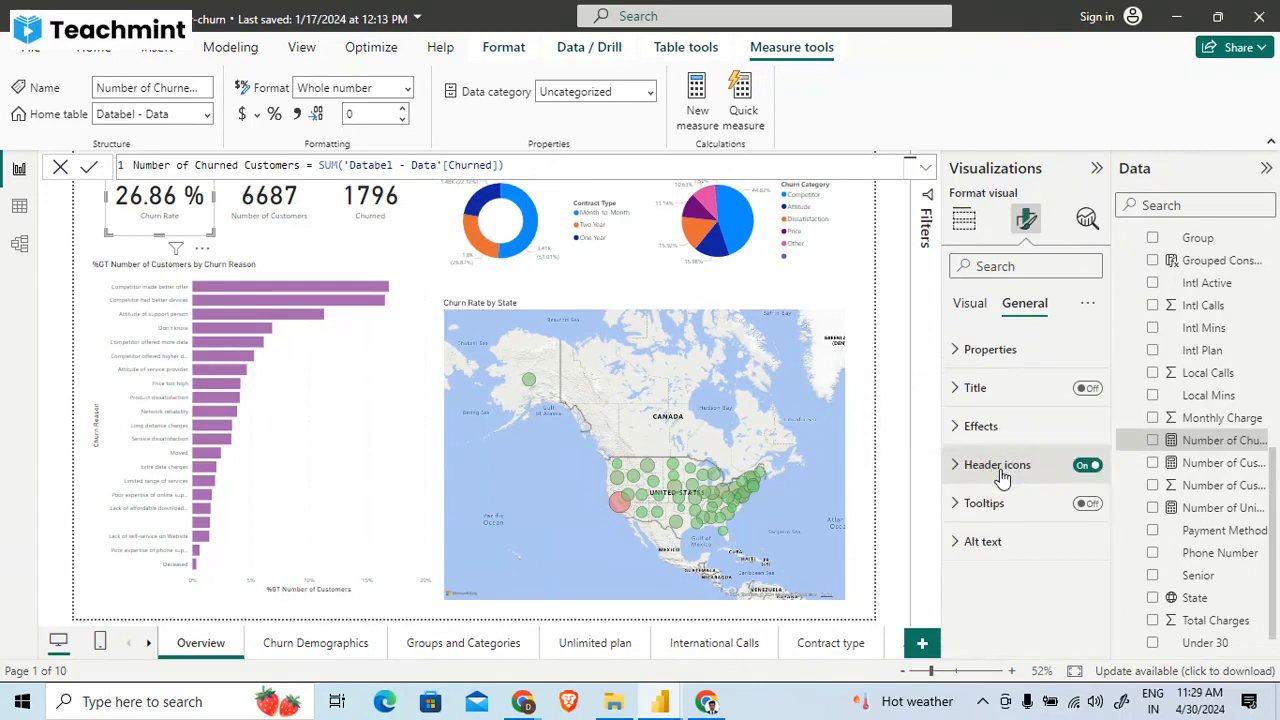
pyautogui.click(975, 303)
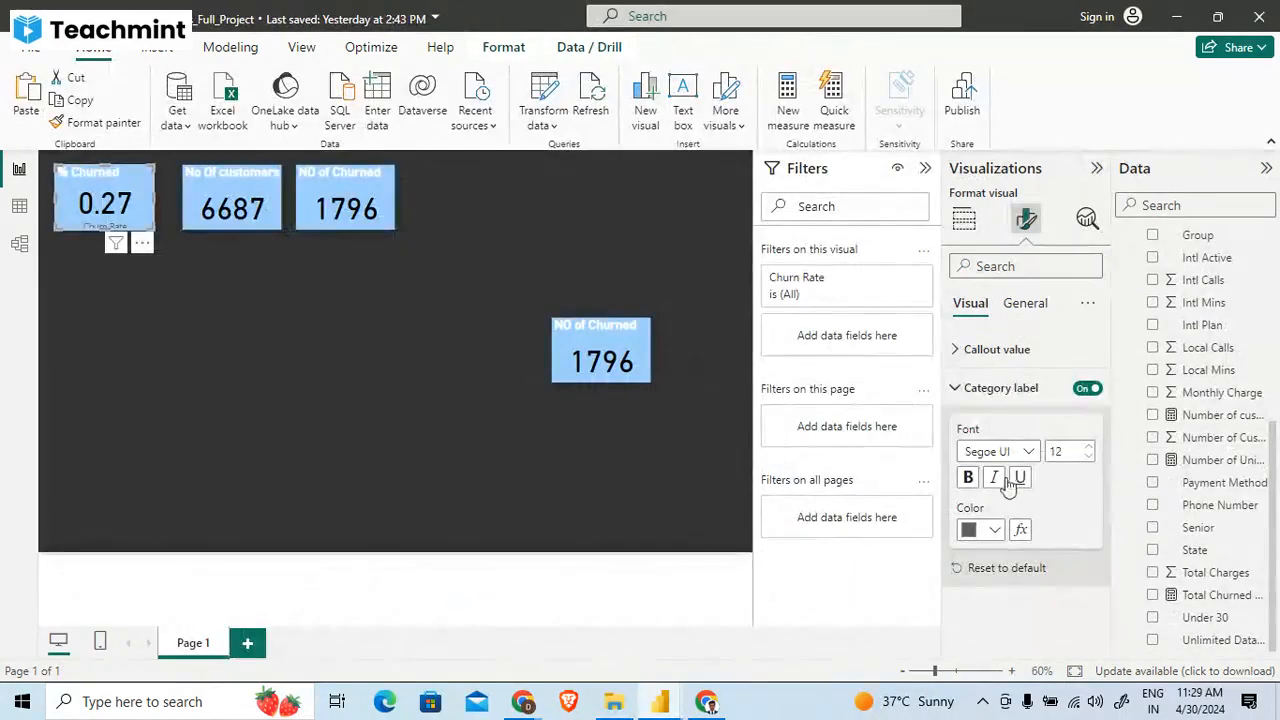
# - Collapse the % Churned card's category label settings in the churn project and review its callout value and general setting groups
pyautogui.click(1010, 392)
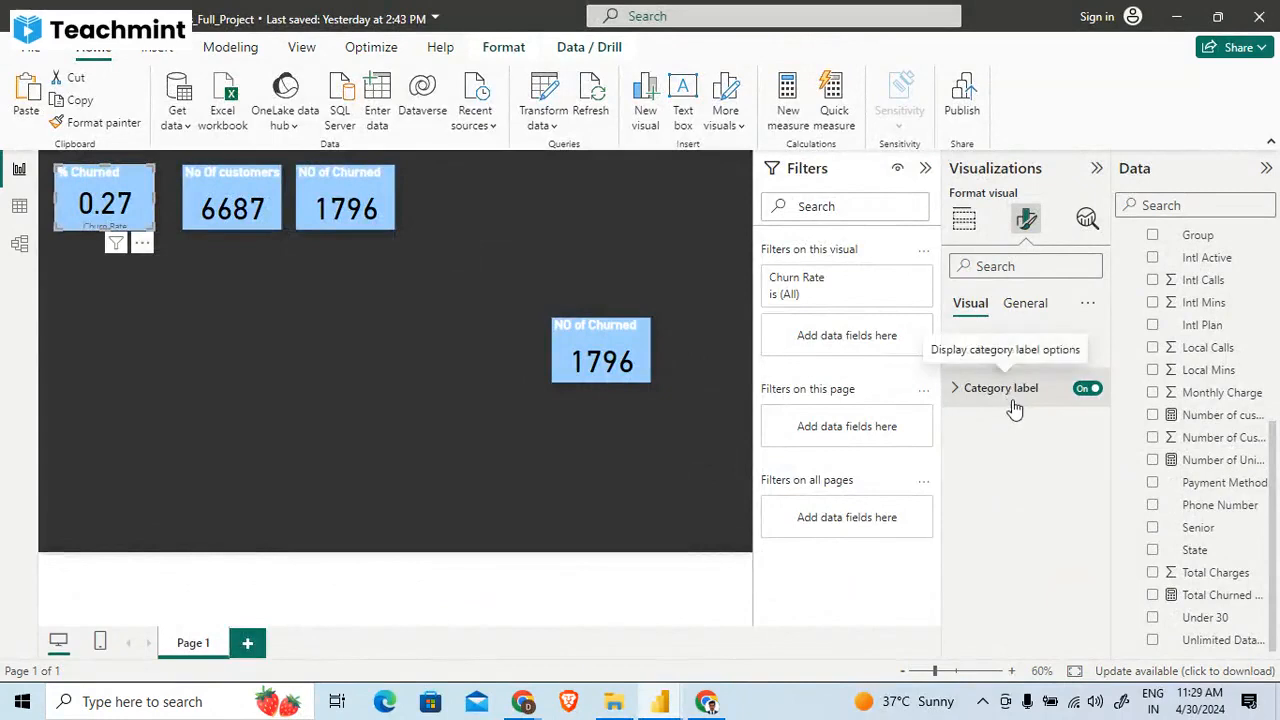
pyautogui.click(1000, 350)
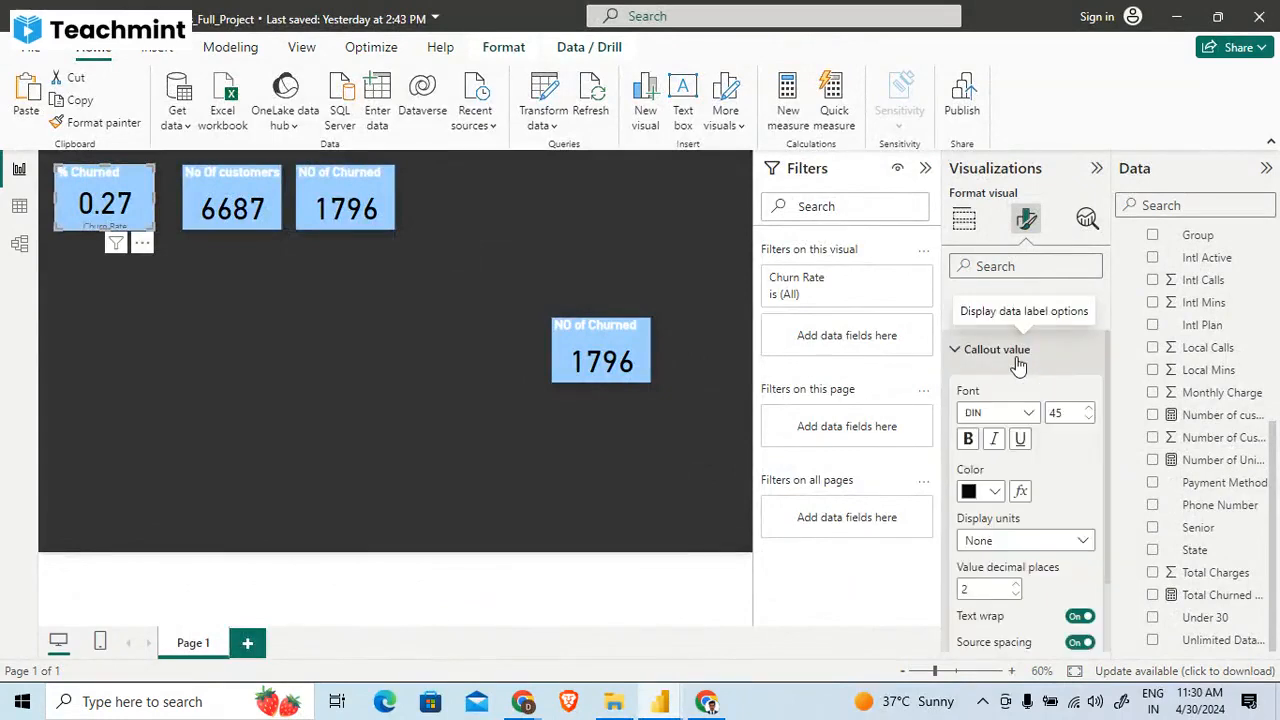
pyautogui.scroll(-1, 1005, 480)
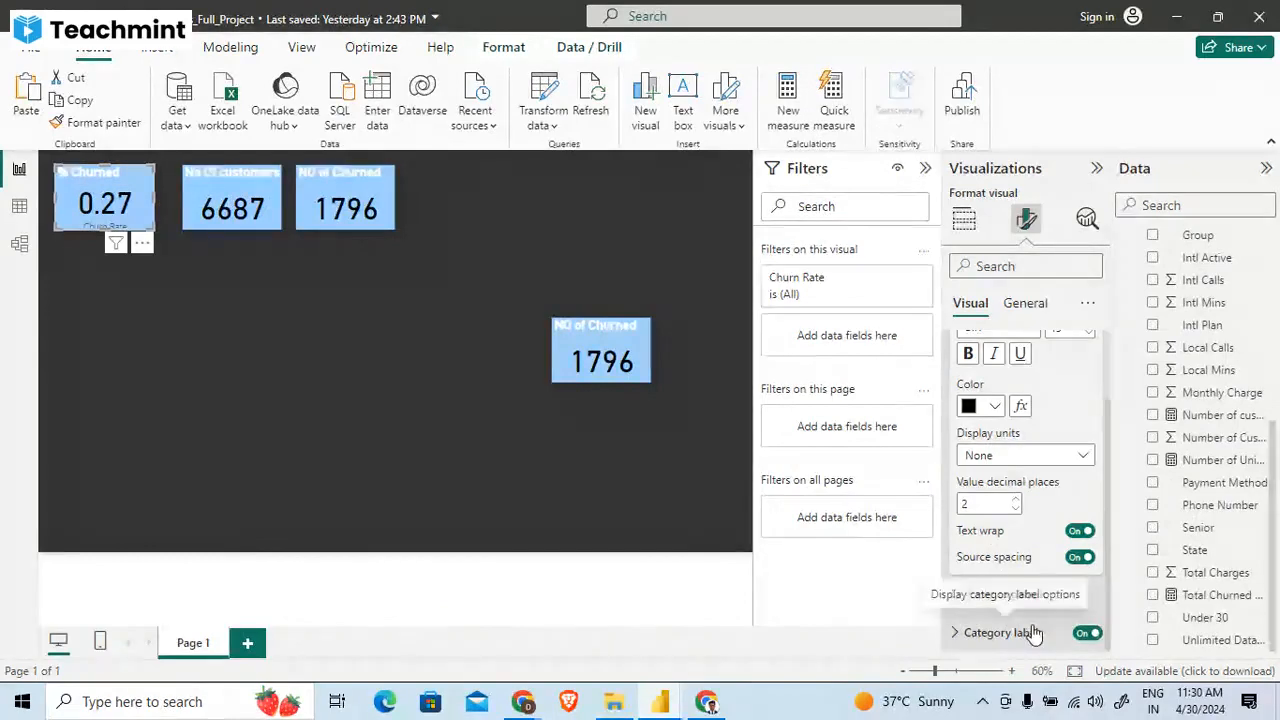
pyautogui.click(1027, 302)
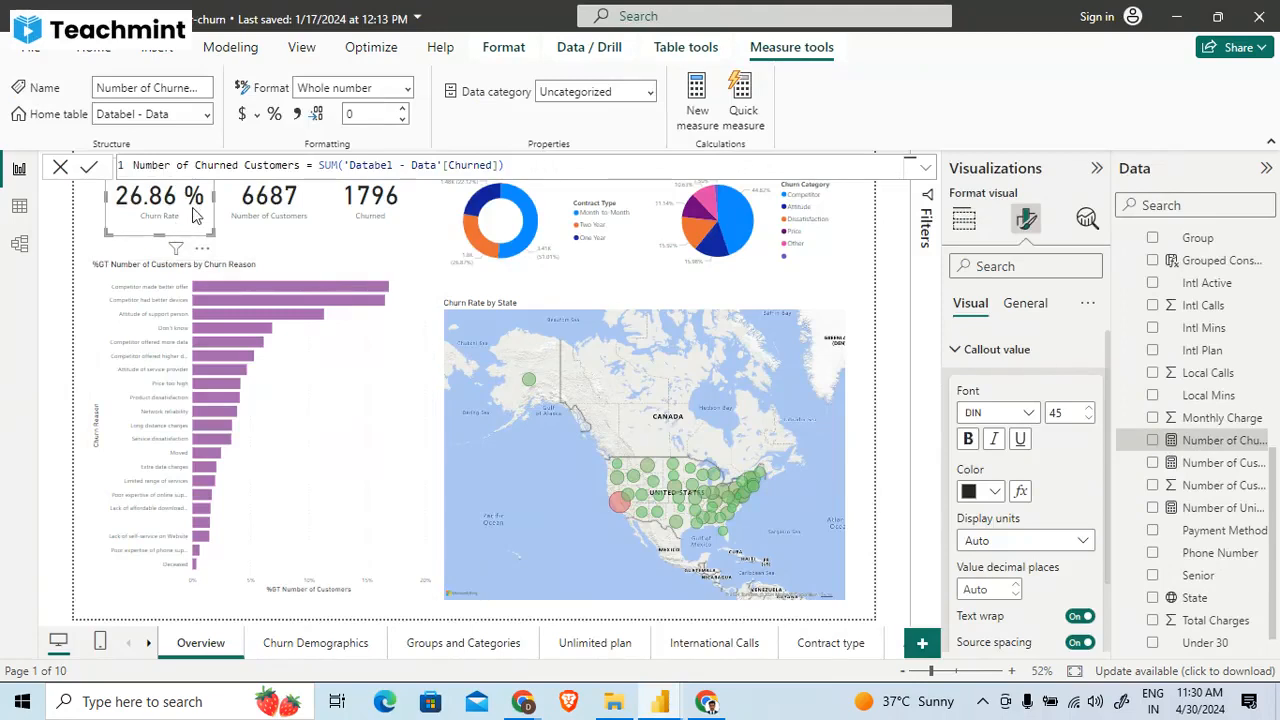
# - Collapse the callout settings in the analyzing-customer-churn report and inspect its Churn Rate measure
pyautogui.click(1035, 350)
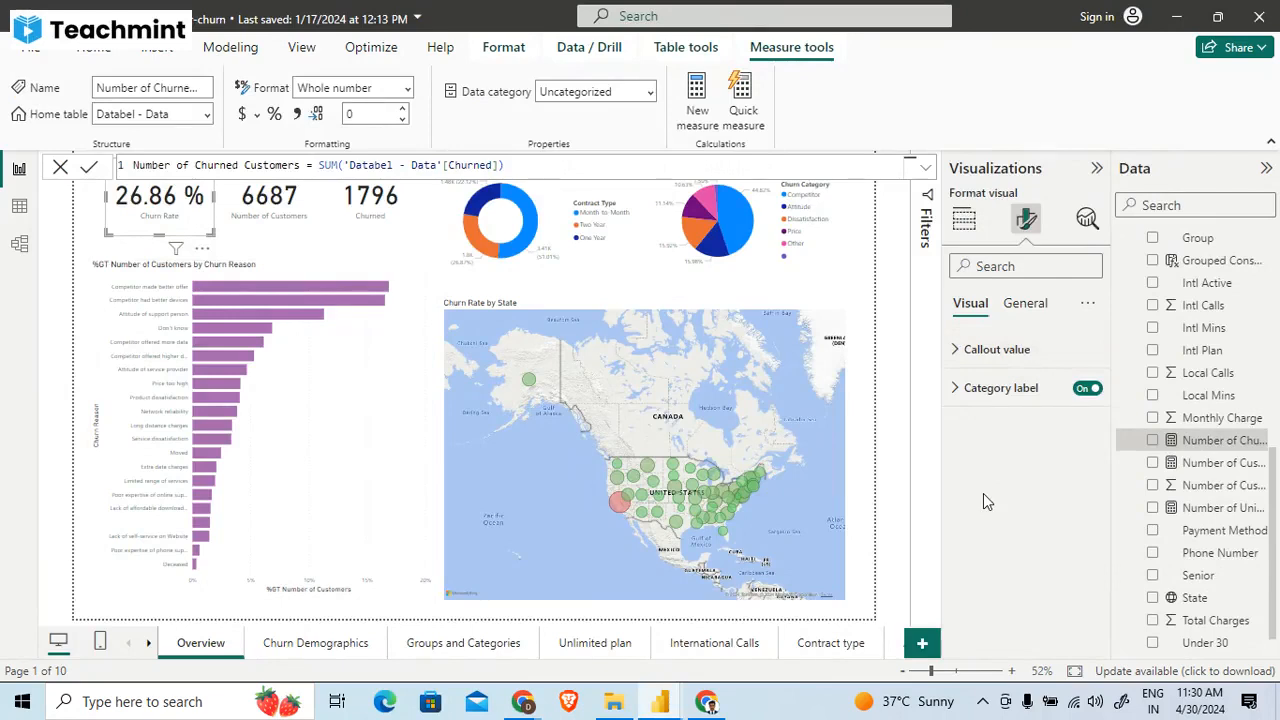
pyautogui.scroll(-1, 1160, 535)
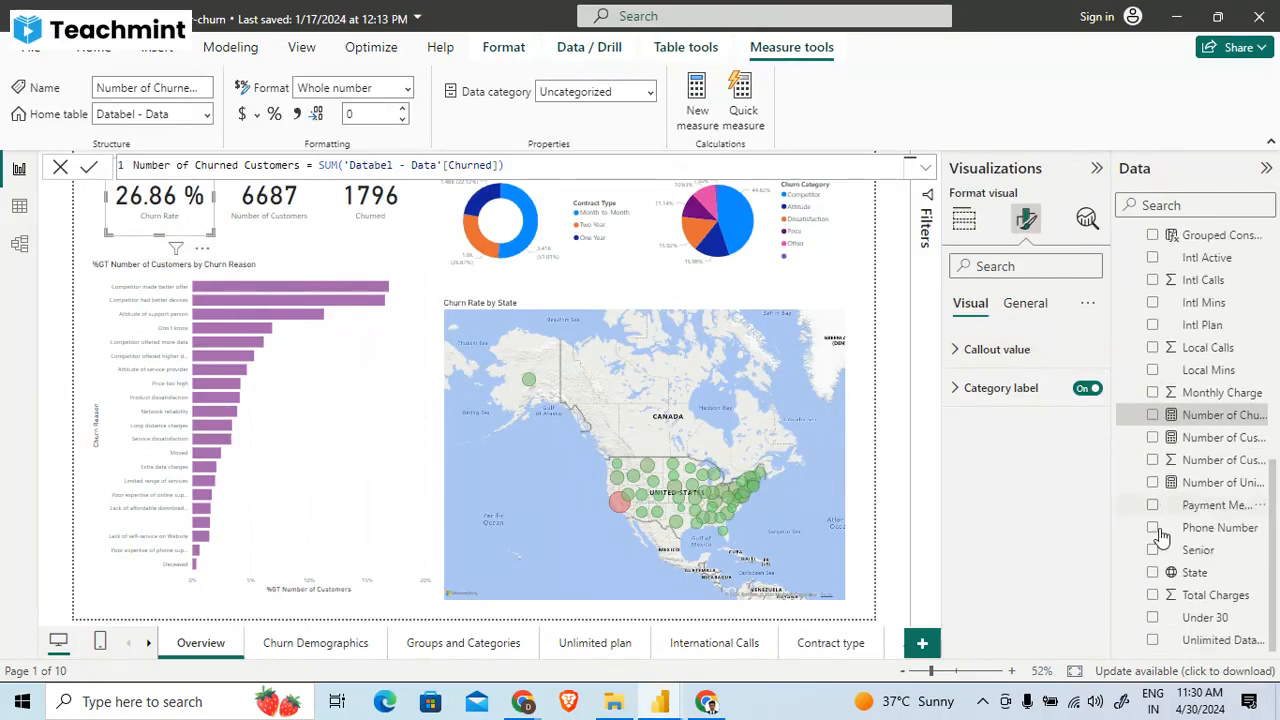
pyautogui.scroll(5, 1160, 535)
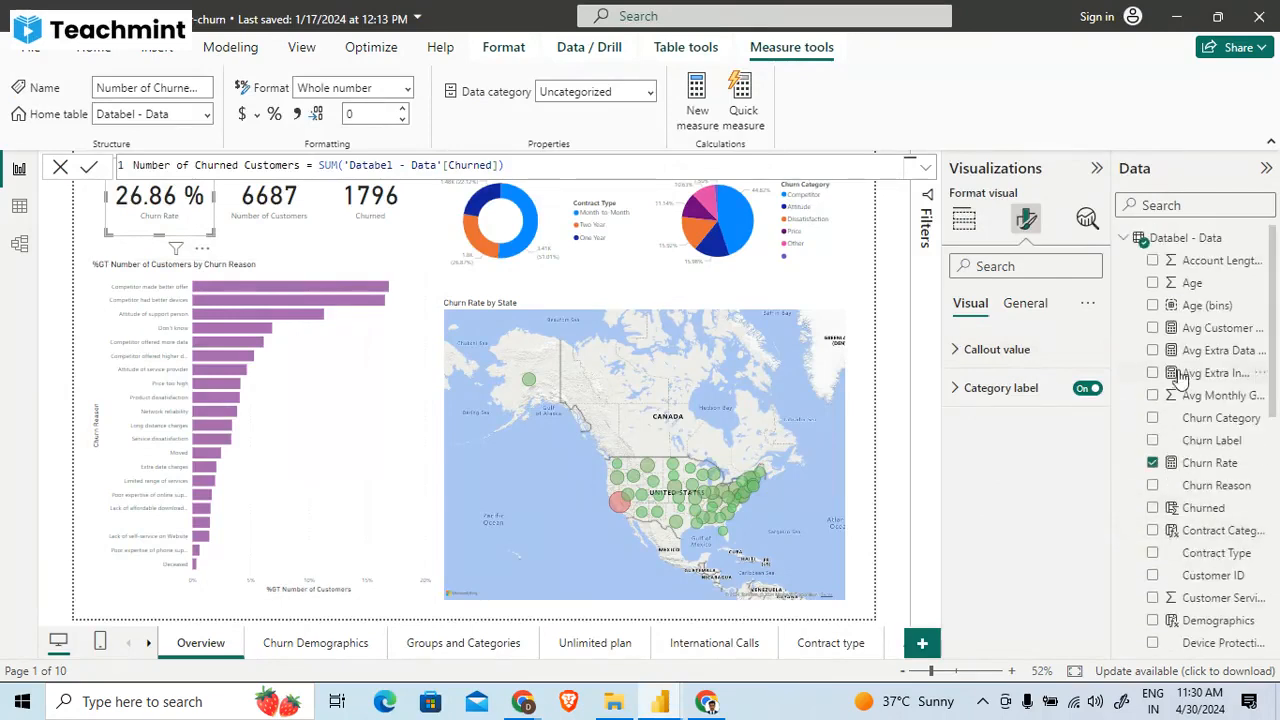
pyautogui.click(1179, 467)
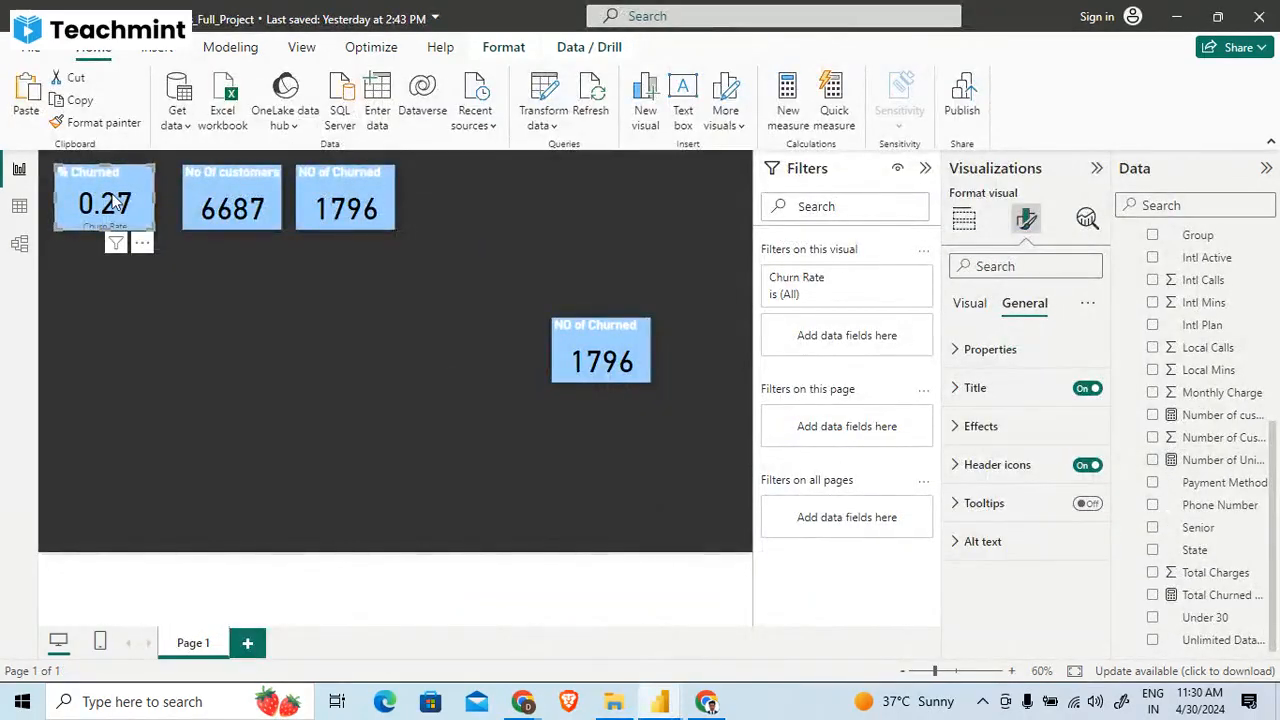
# - Open the Churn Rate measure behind the churn project's % Churned card and insert "CALCULATE(" before DIVIDE in its formula
pyautogui.scroll(5, 1215, 295)
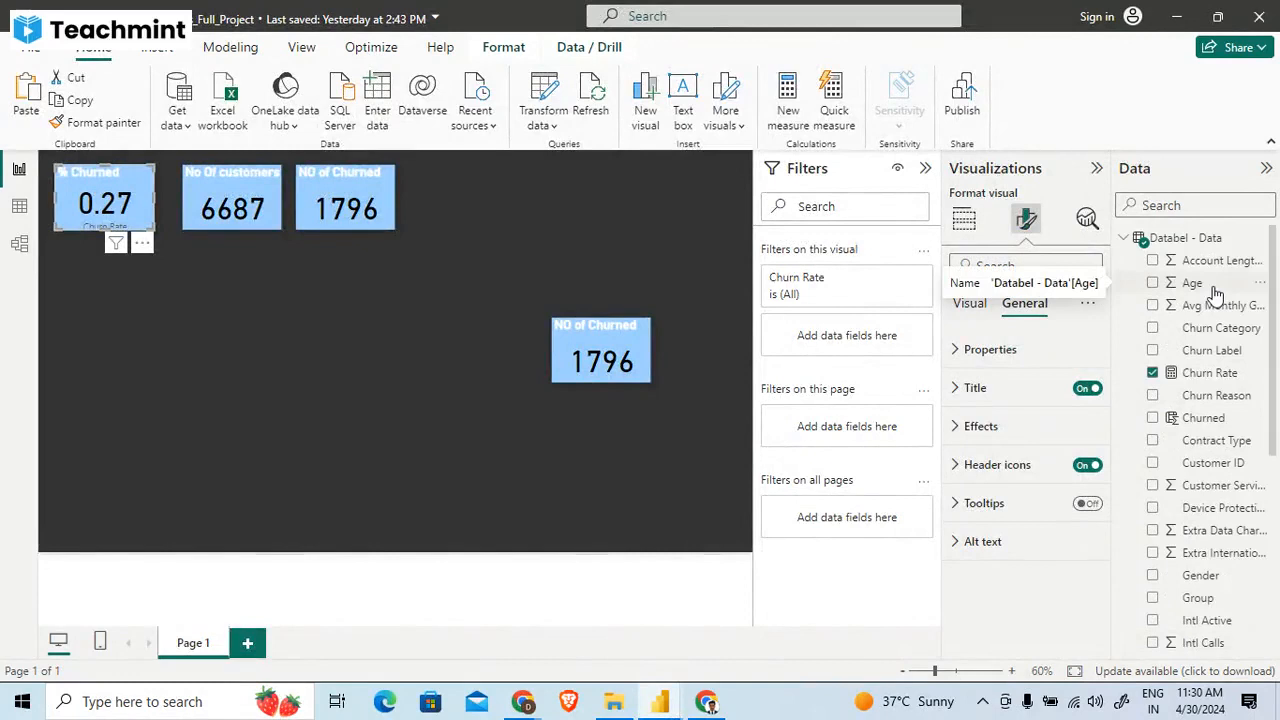
pyautogui.click(679, 400)
pyautogui.click(107, 216)
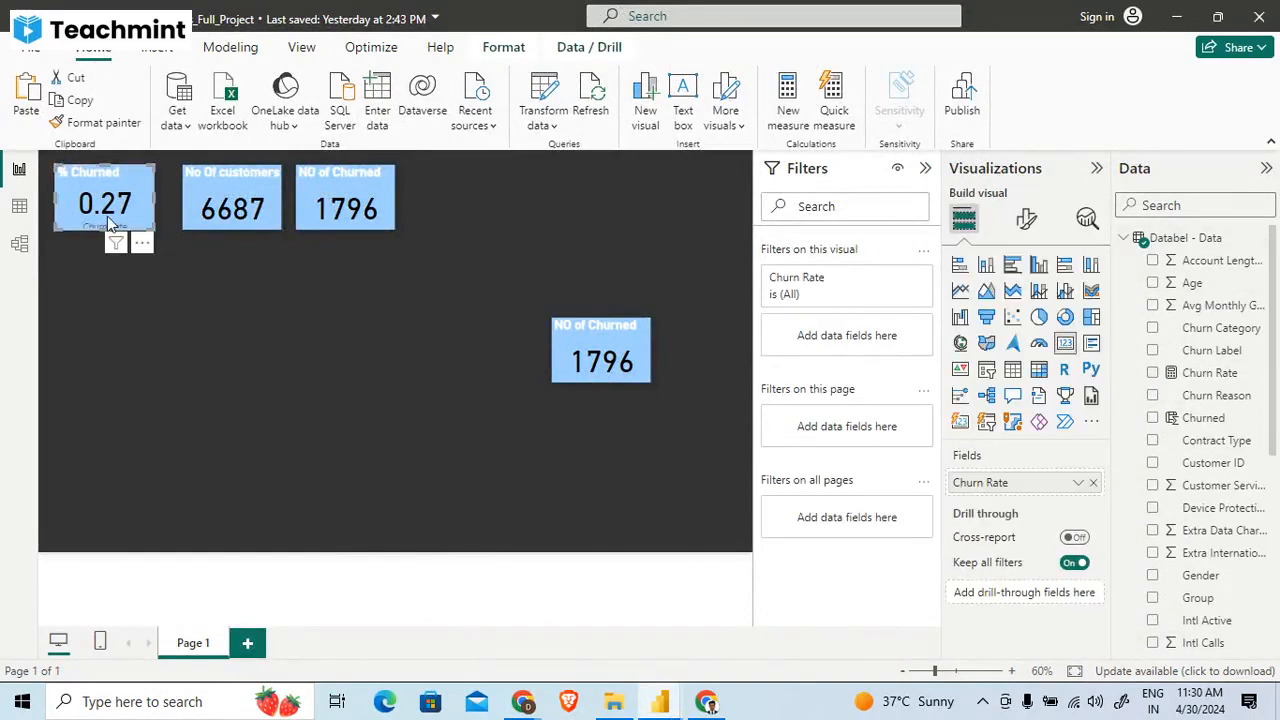
pyautogui.click(1238, 376)
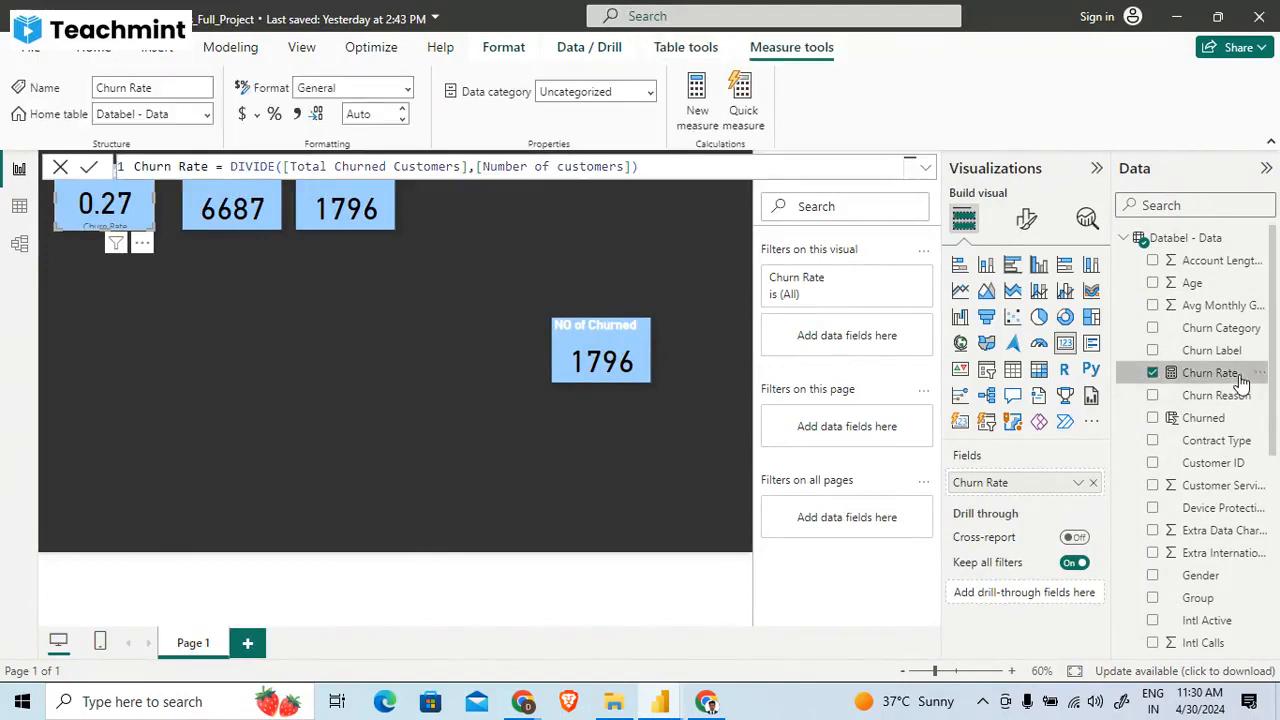
pyautogui.doubleClick(229, 166)
pyautogui.write('CALCULATE(')
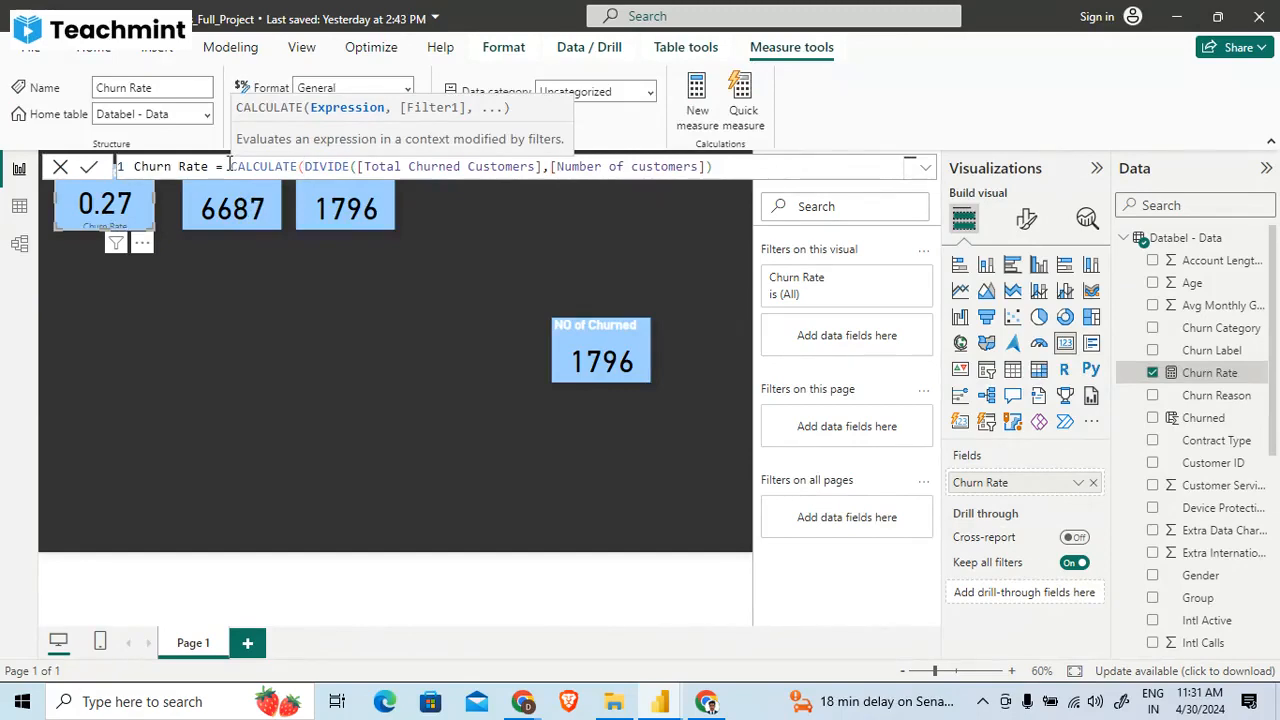
# - Complete the Churn Rate formula as CALCULATE(DIVIDE([Total Churned Customers],[Number of customers])* 100) and commit it
pyautogui.click(750, 163)
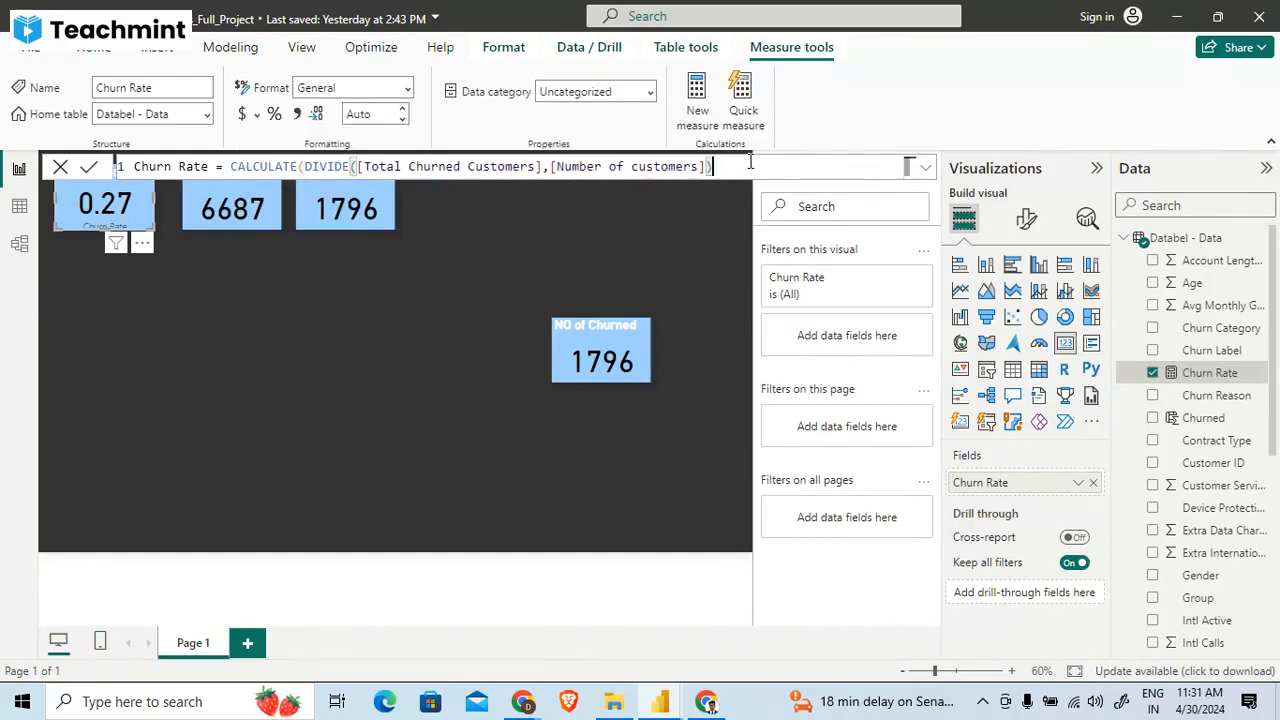
pyautogui.write(',')
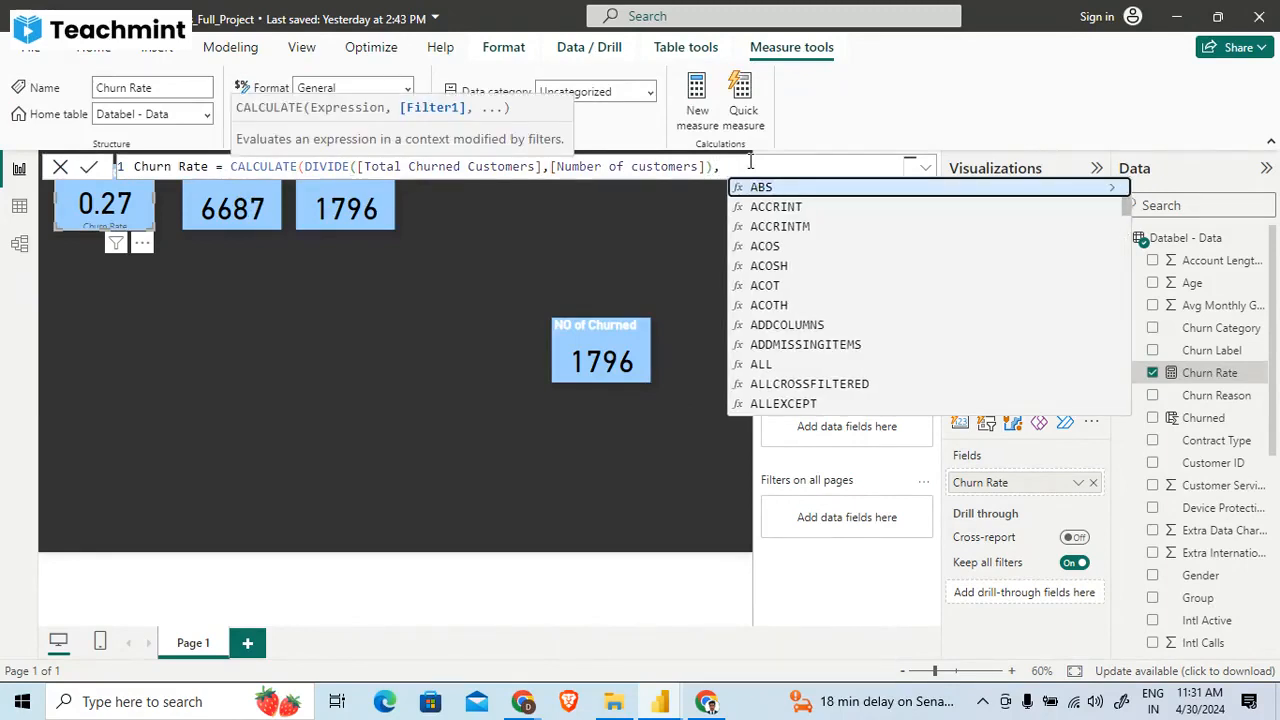
pyautogui.press('BackSpace')
pyautogui.press('BackSpace')
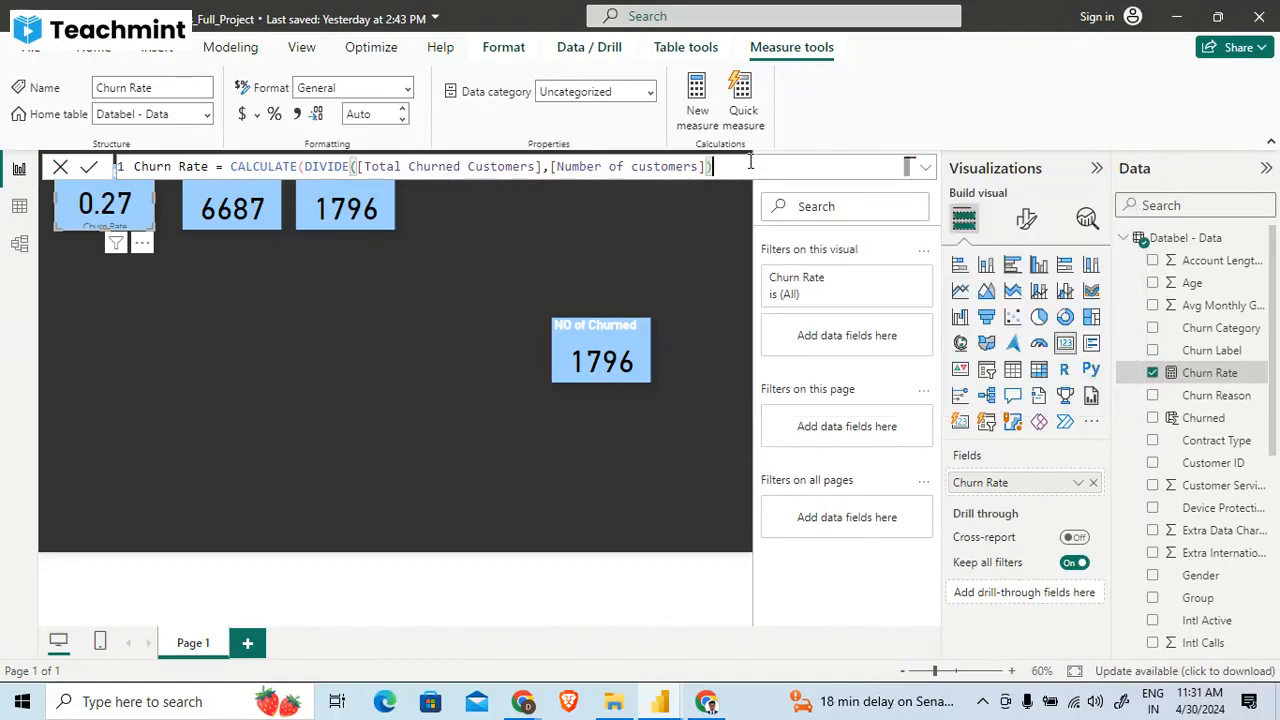
pyautogui.write('* 100')
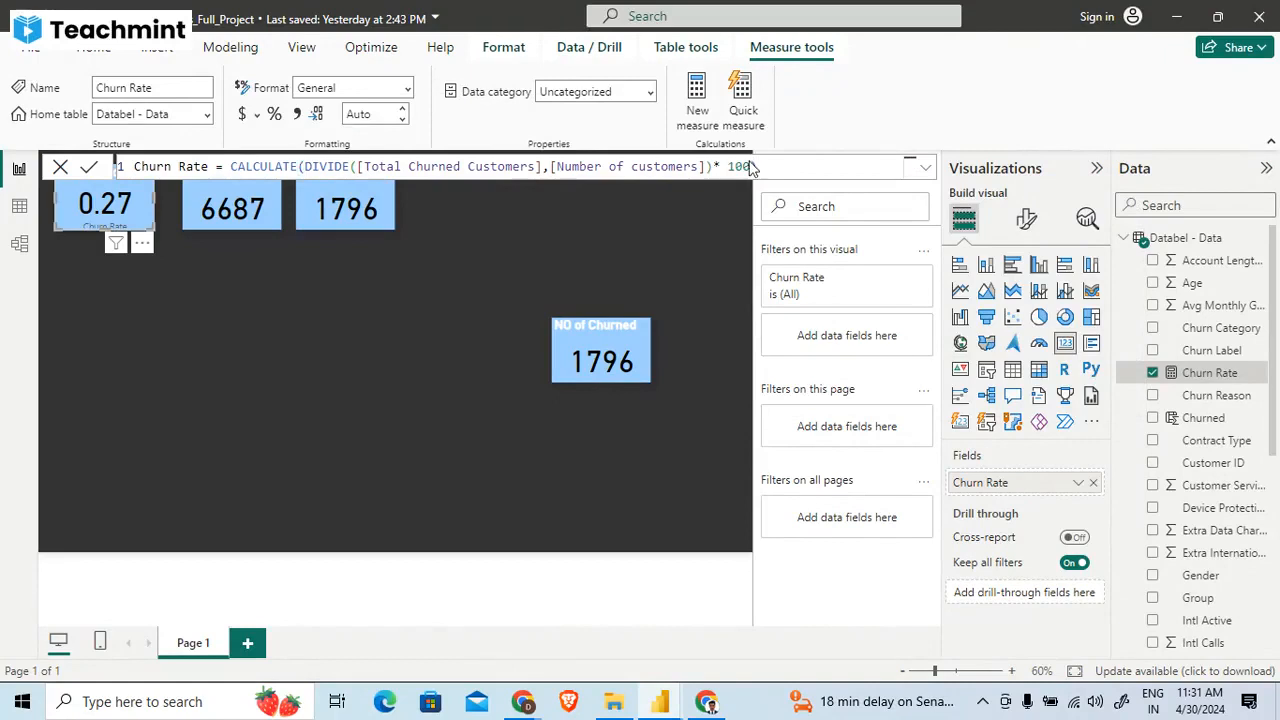
pyautogui.press('Return')
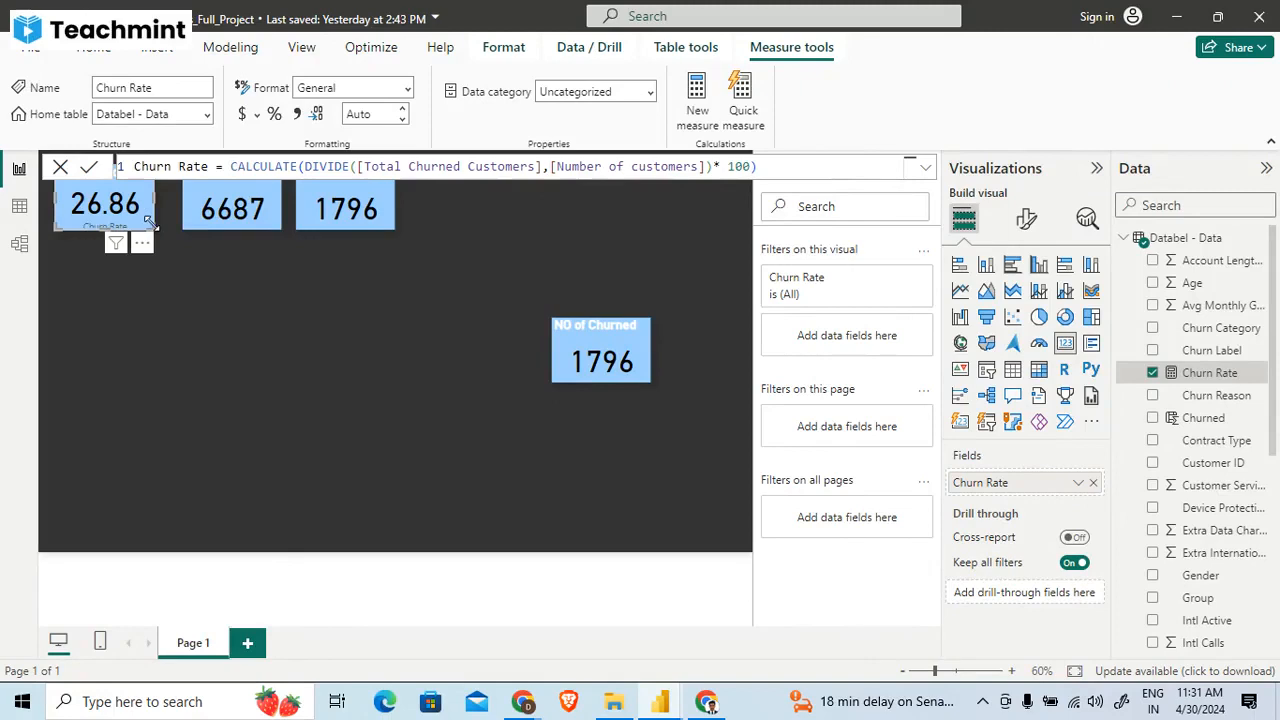
# - Widen the % Churned card slightly and reopen the Churn Rate measure it uses
pyautogui.moveTo(154, 227); pyautogui.dragTo(157, 231)
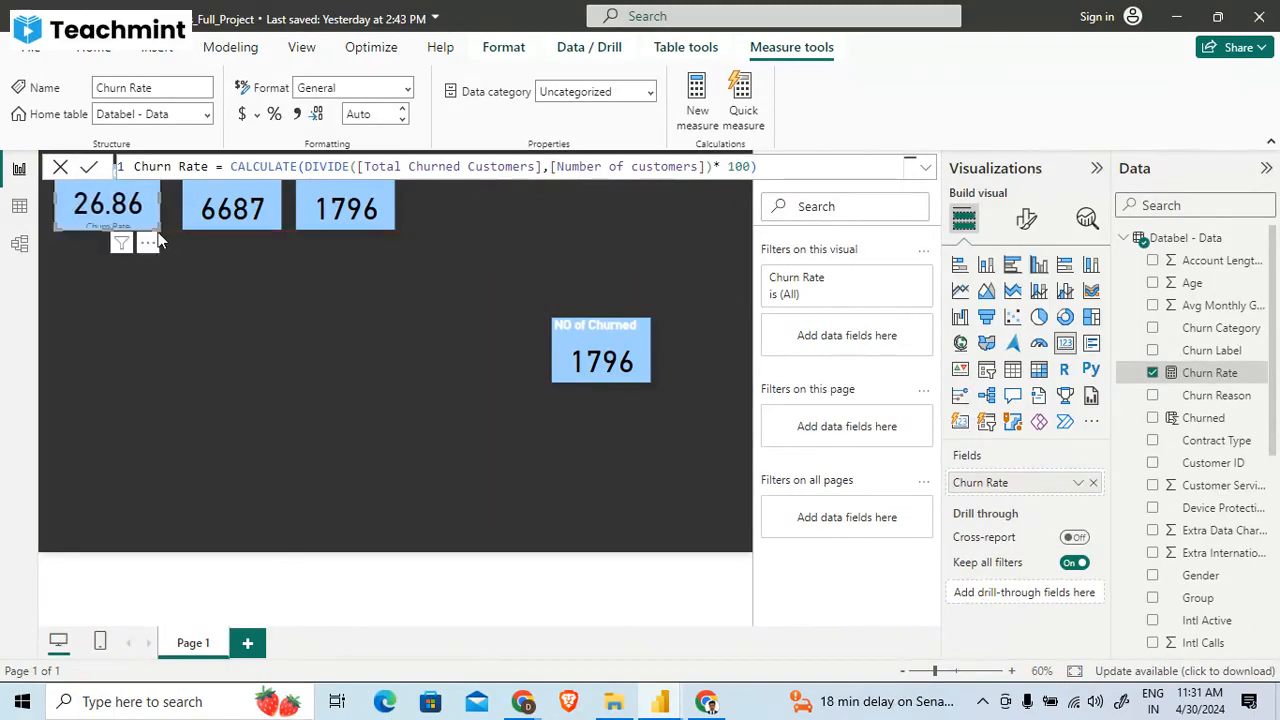
pyautogui.click(317, 336)
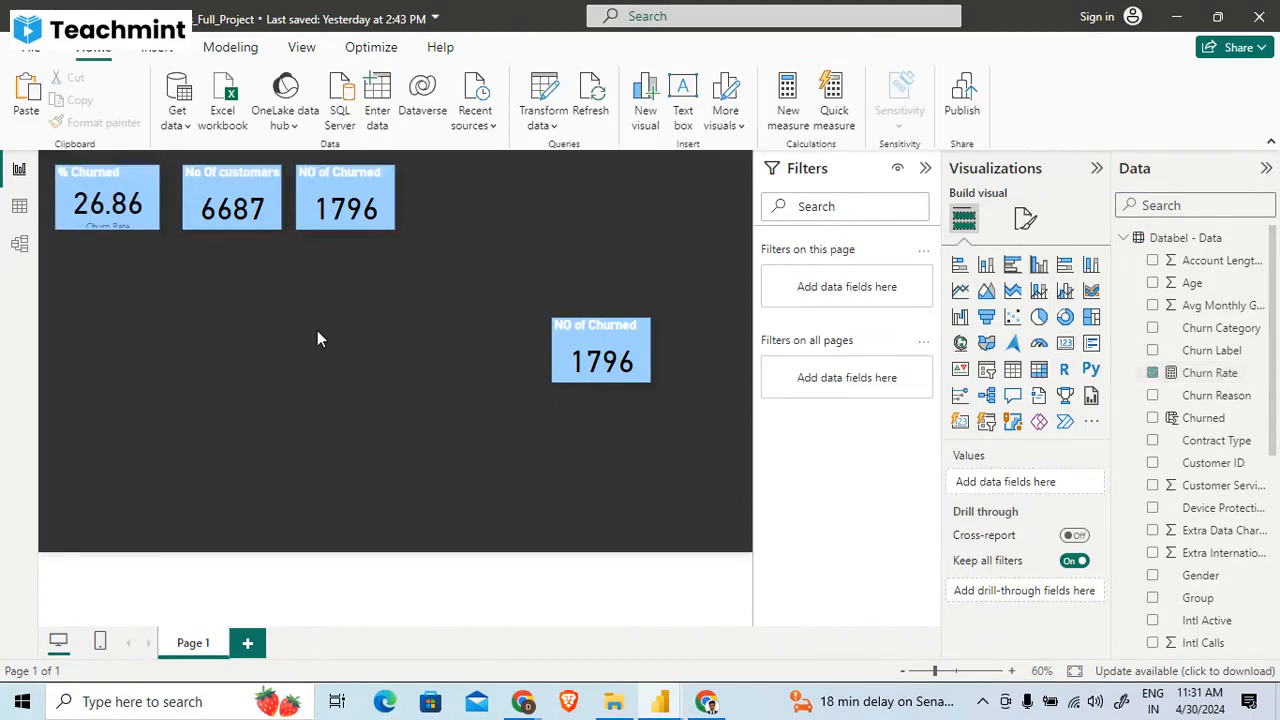
pyautogui.click(120, 215)
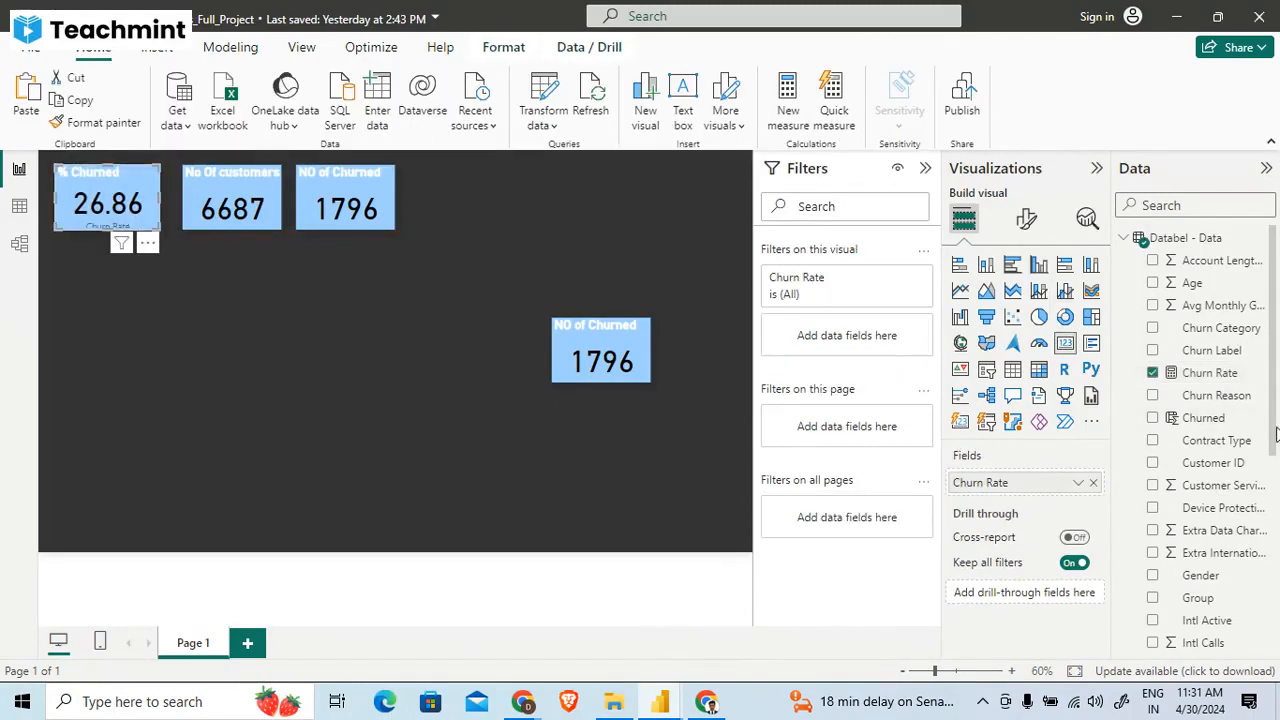
pyautogui.click(1198, 375)
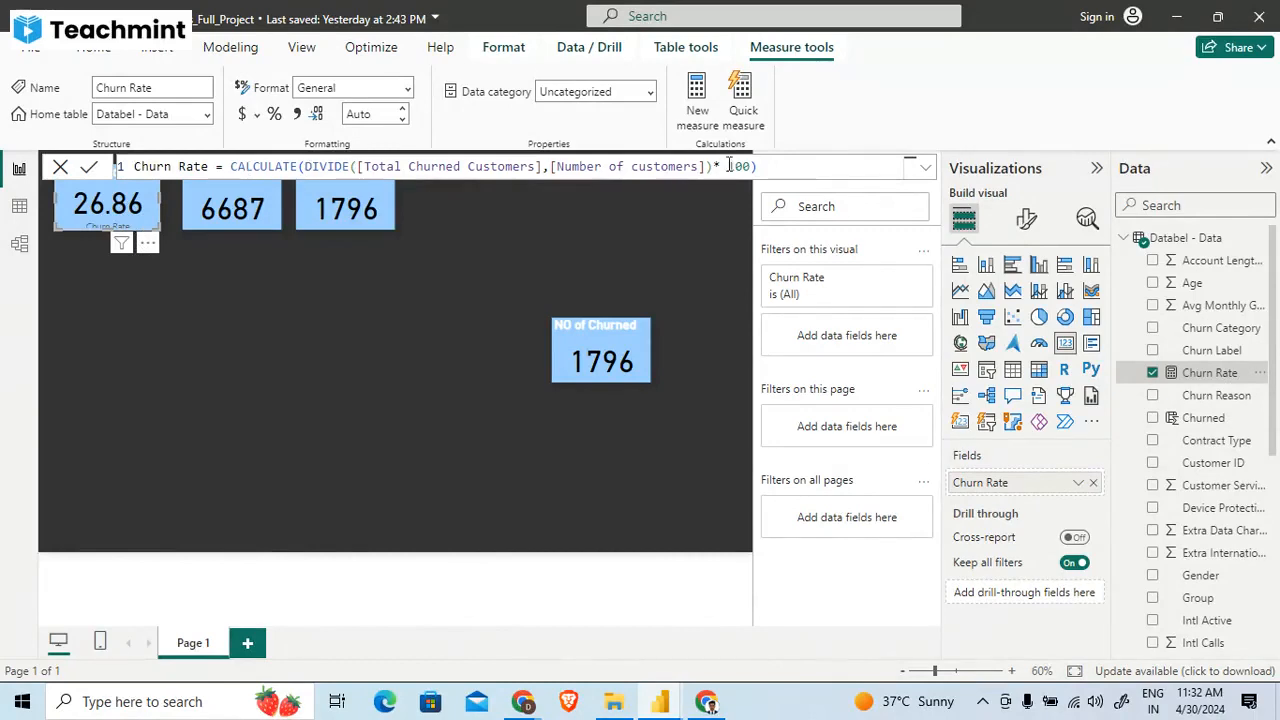
# - Delete the duplicate NO of Churned card from the middle of the report page
pyautogui.click(681, 249)
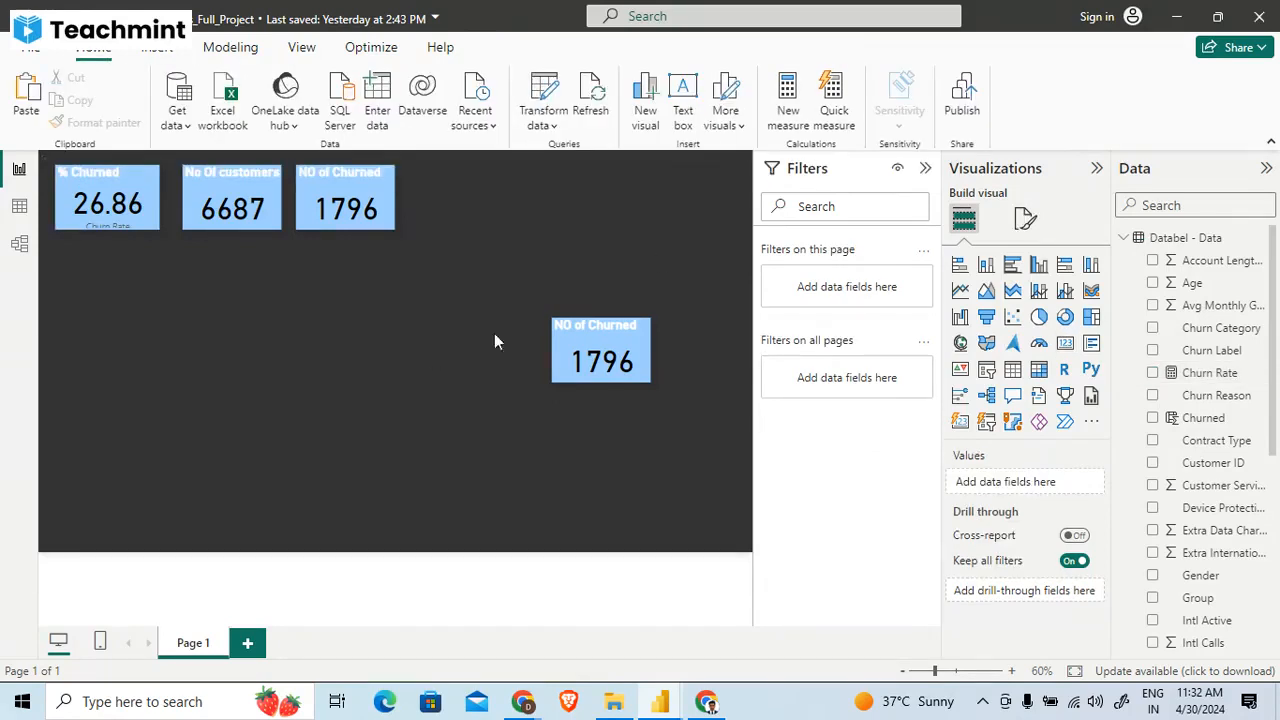
pyautogui.click(615, 350)
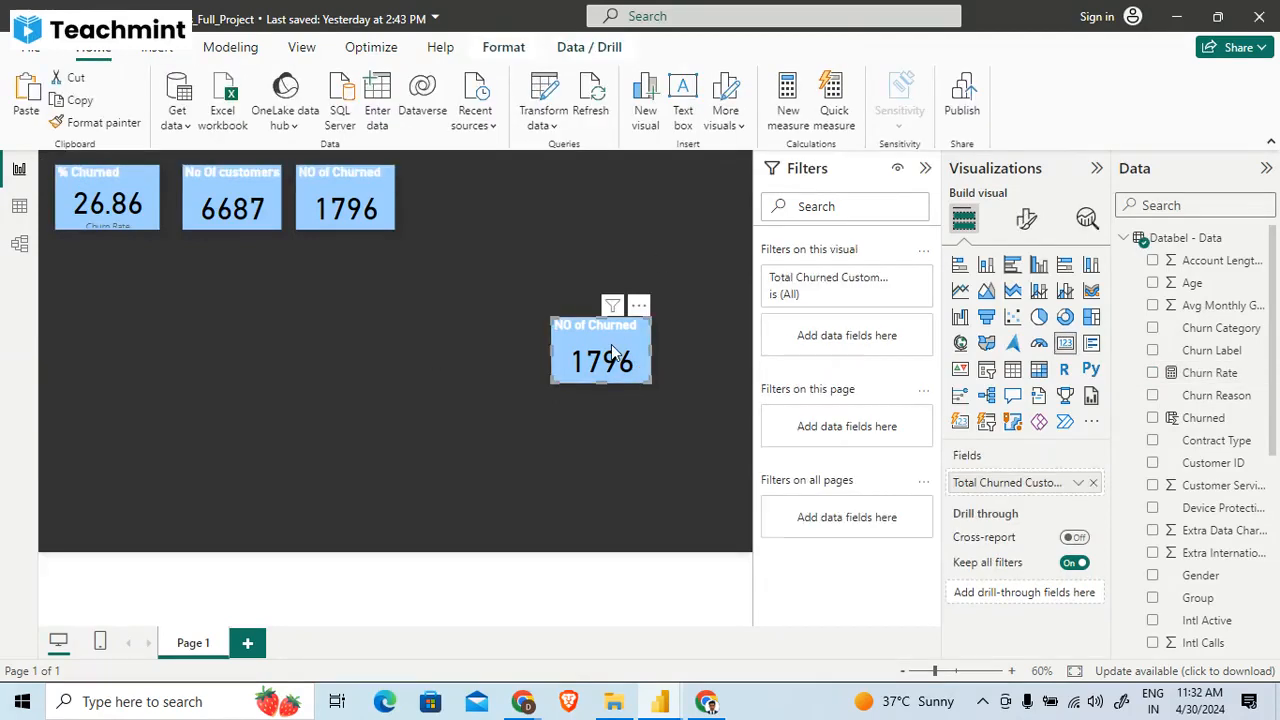
pyautogui.press('Delete')
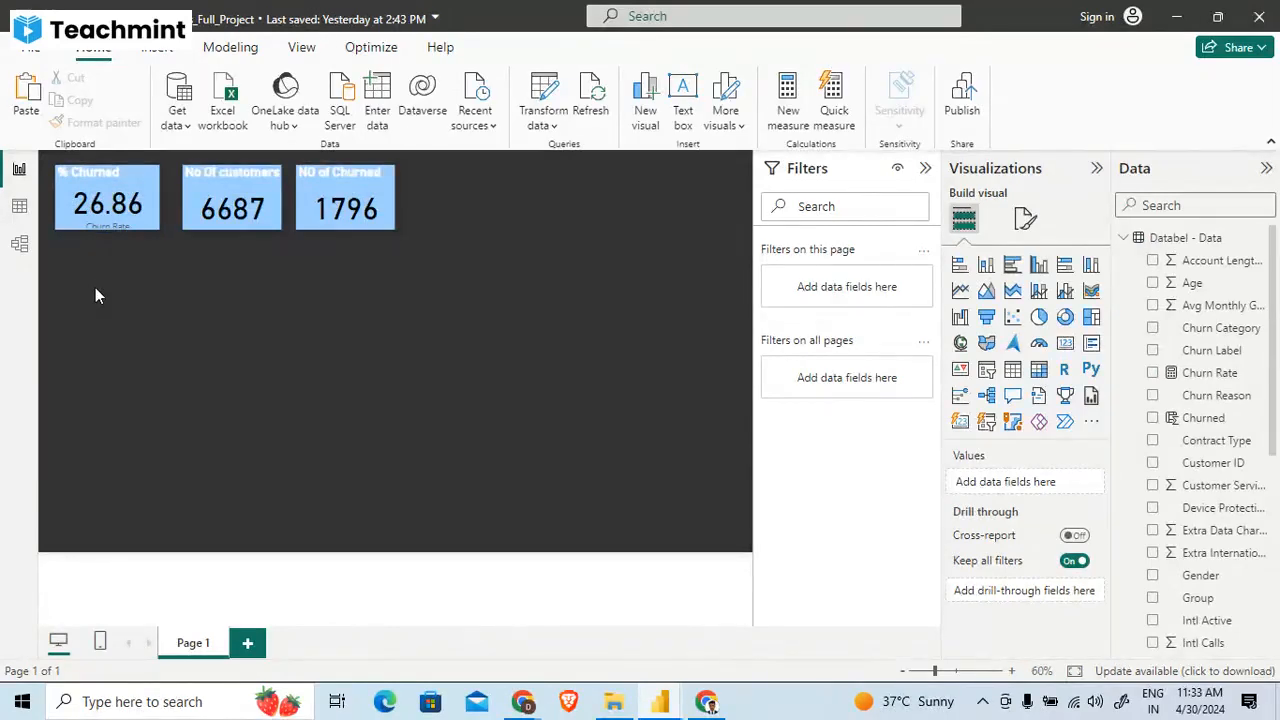
# - Check the reference report's layout and add an empty Map visual, enlarged across the lower-right half of the project's page
pyautogui.hotkey('alt', 'Tab')
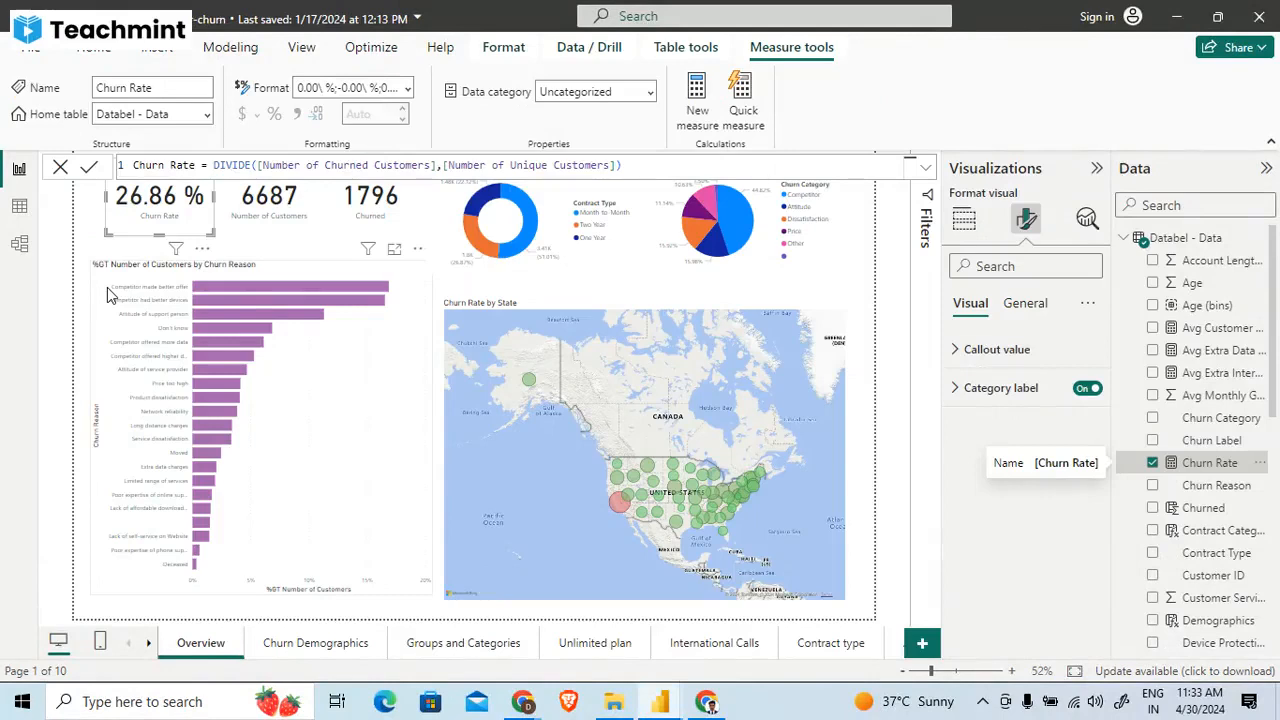
pyautogui.hotkey('alt', 'Tab')
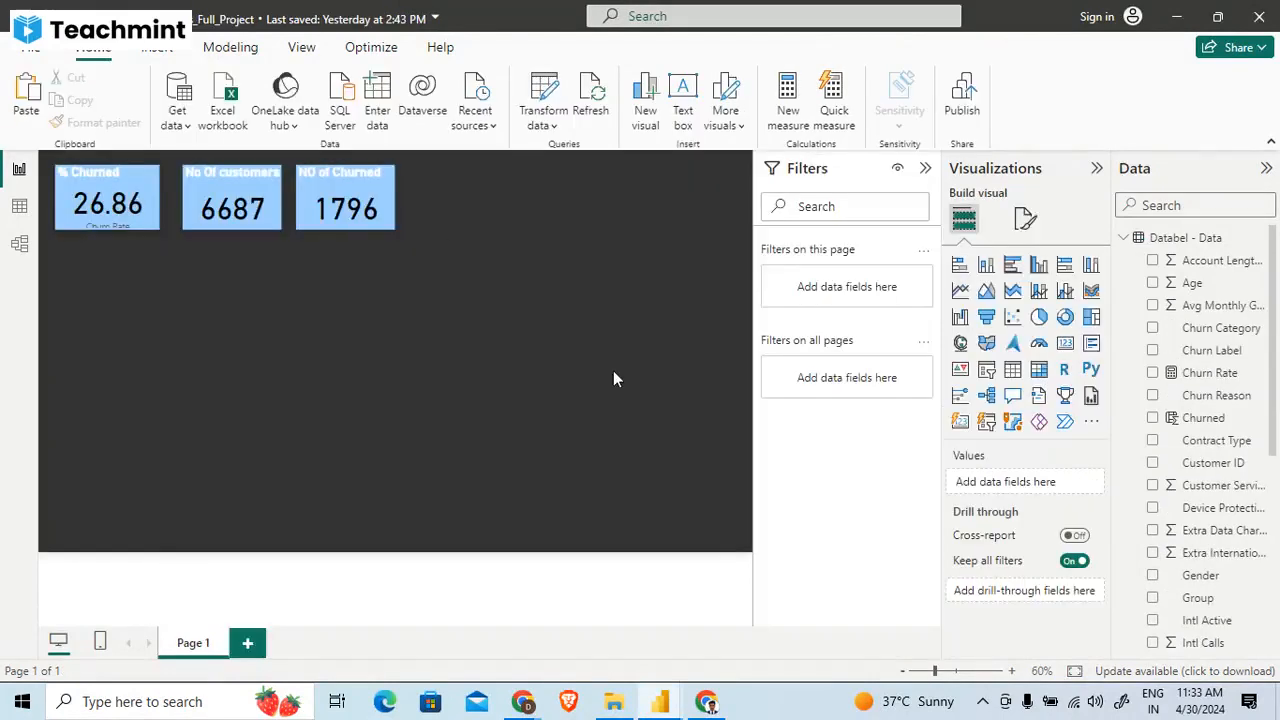
pyautogui.click(961, 343)
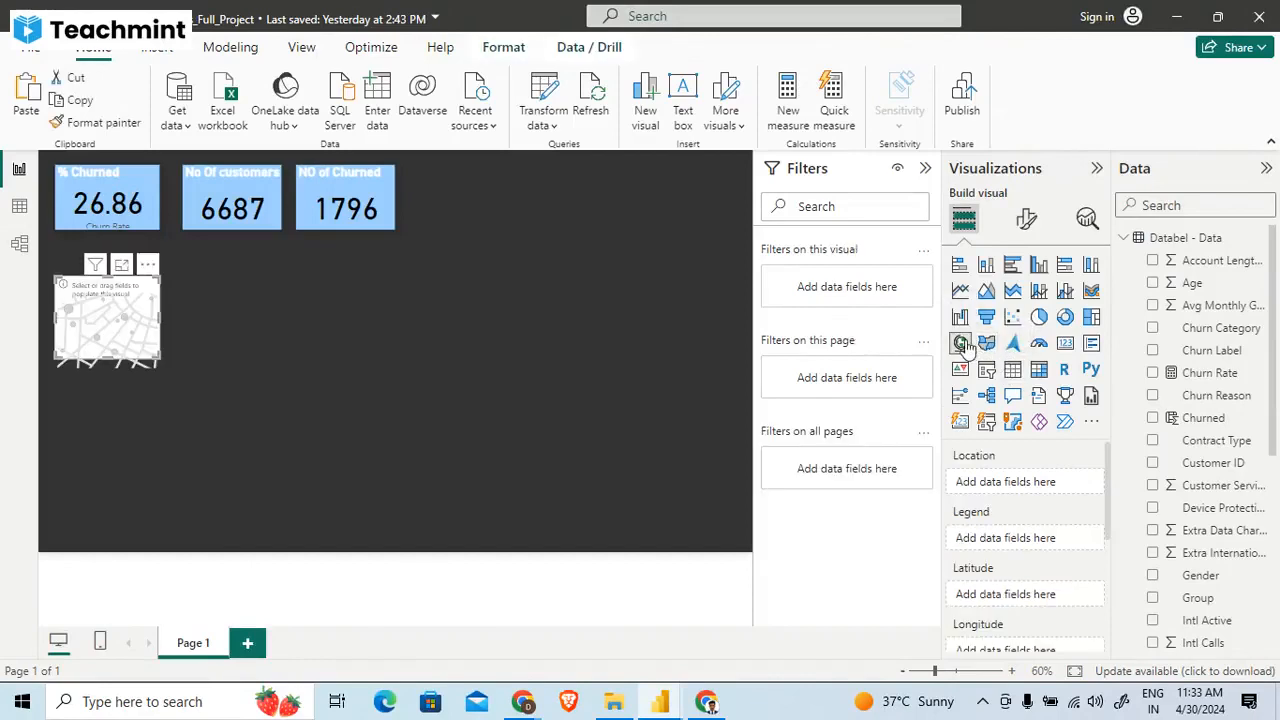
pyautogui.moveTo(109, 319); pyautogui.dragTo(652, 336)
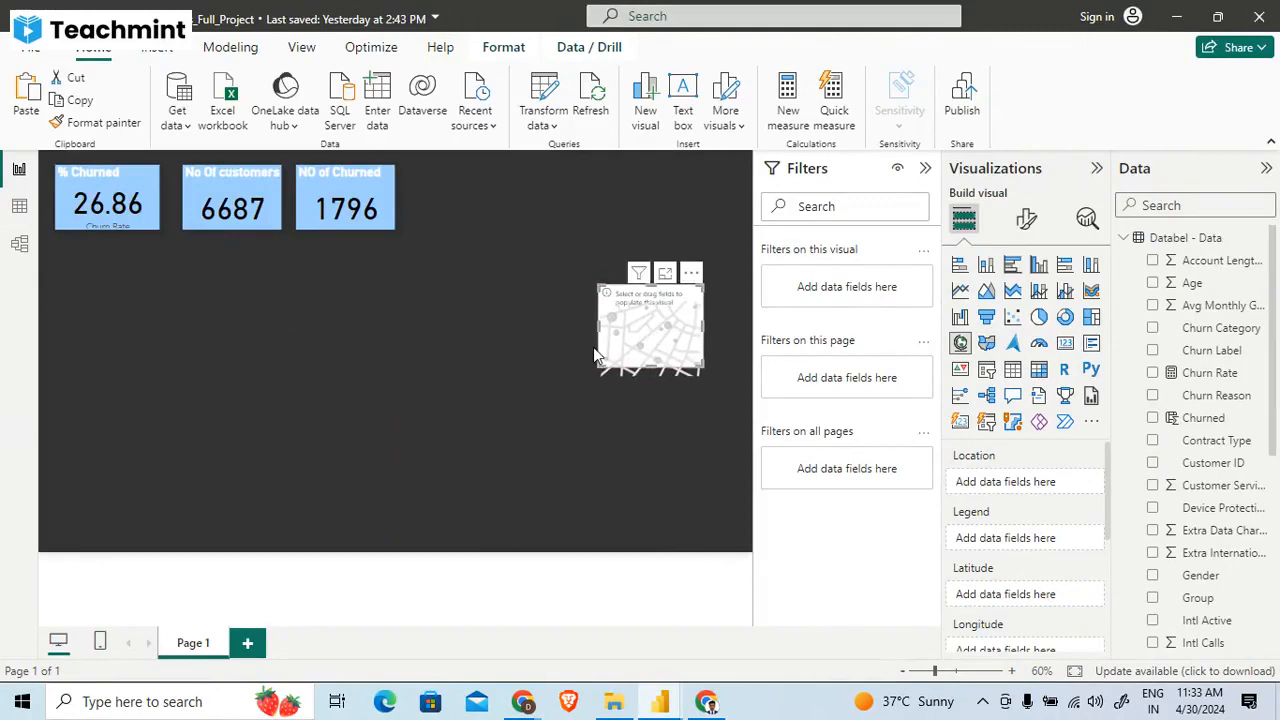
pyautogui.moveTo(599, 366); pyautogui.dragTo(403, 542)
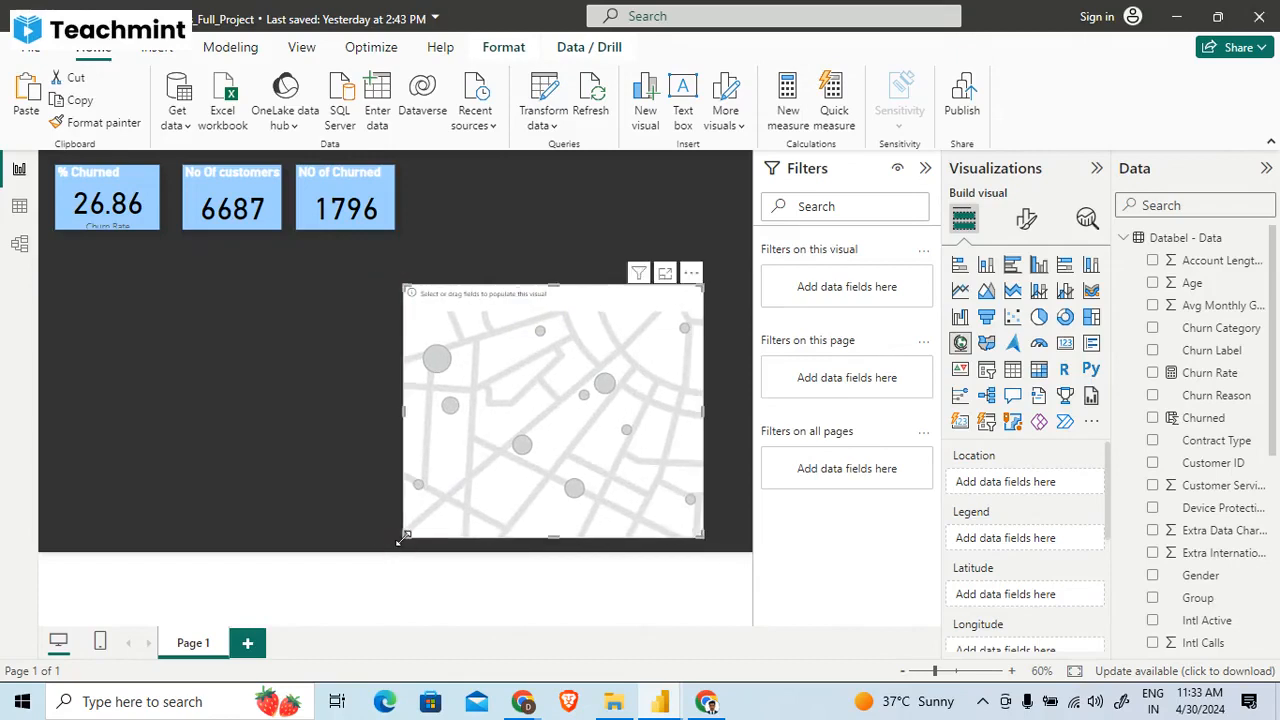
pyautogui.scroll(-2, 1060, 585)
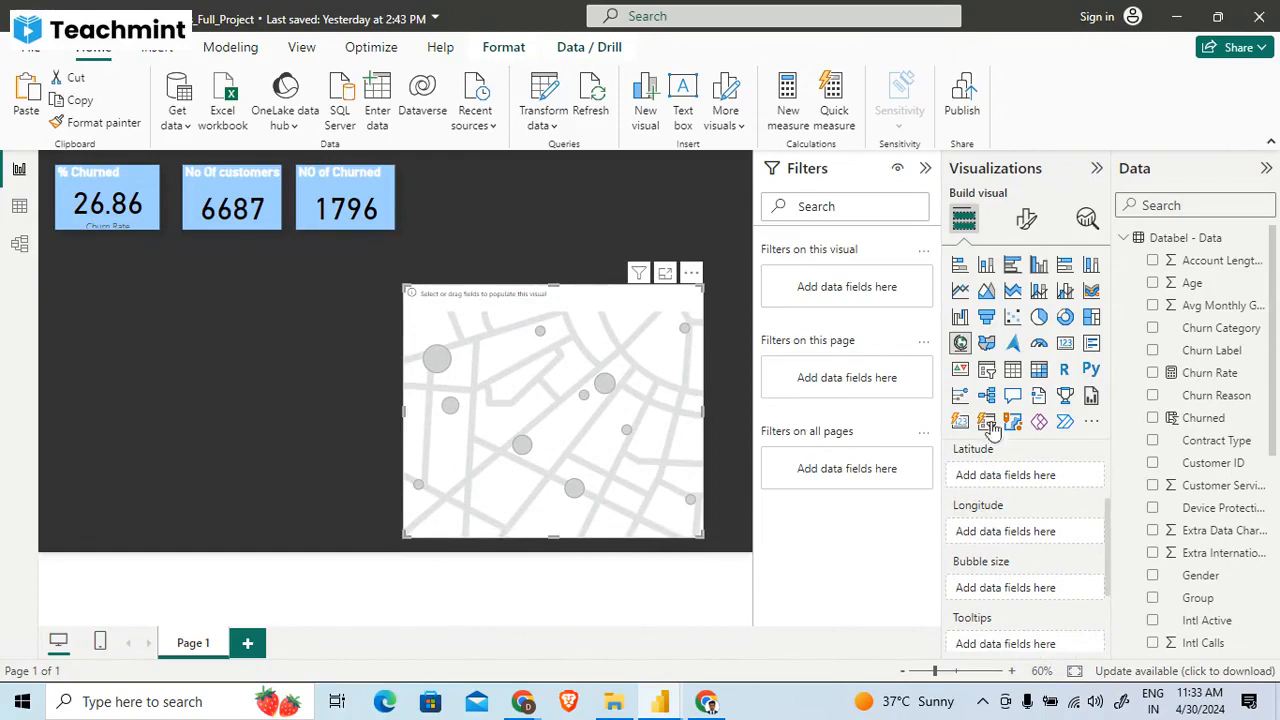
# - Add a Filled map visual beside the map and widen it to nearly fill the page's lower-left half
pyautogui.click(348, 421)
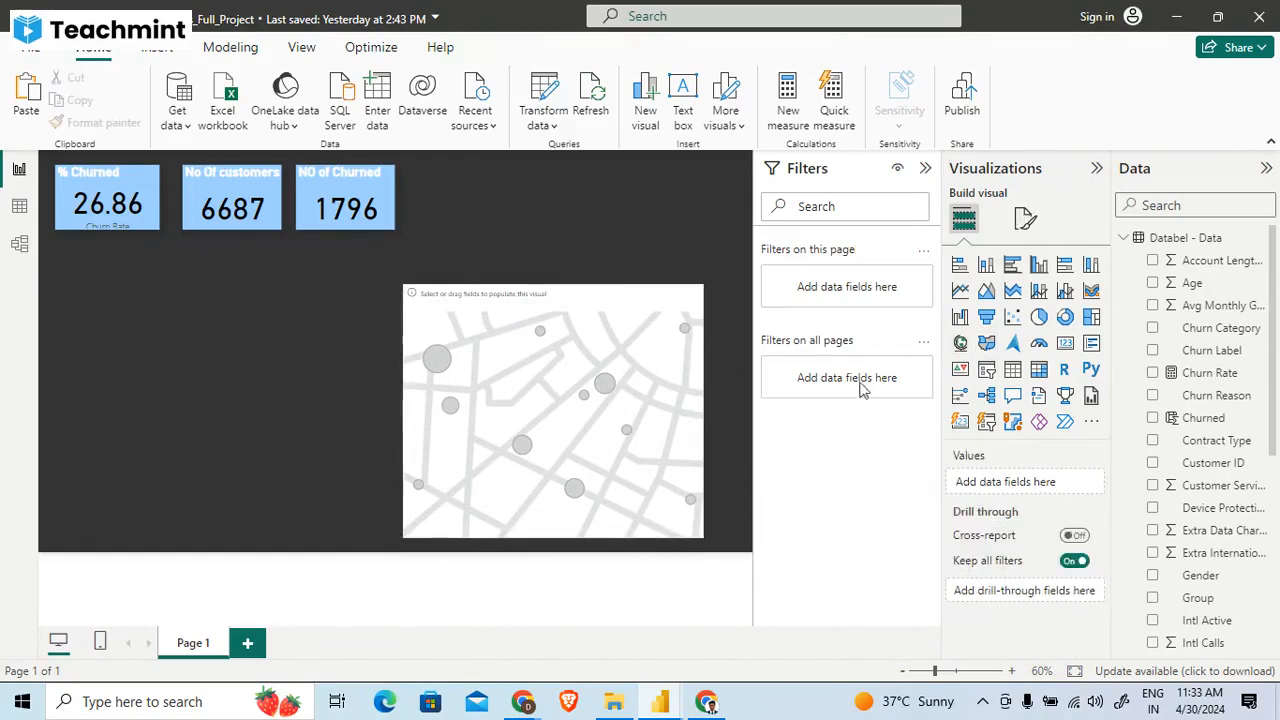
pyautogui.click(986, 343)
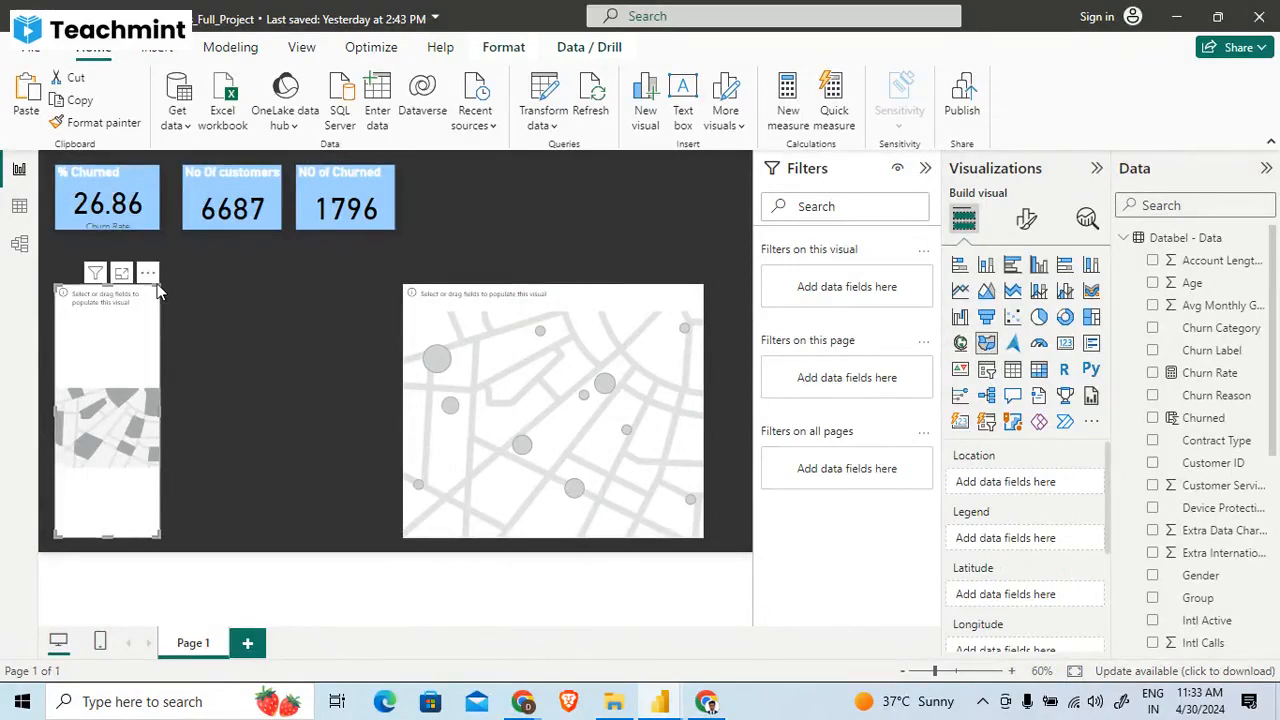
pyautogui.moveTo(158, 288); pyautogui.dragTo(364, 287)
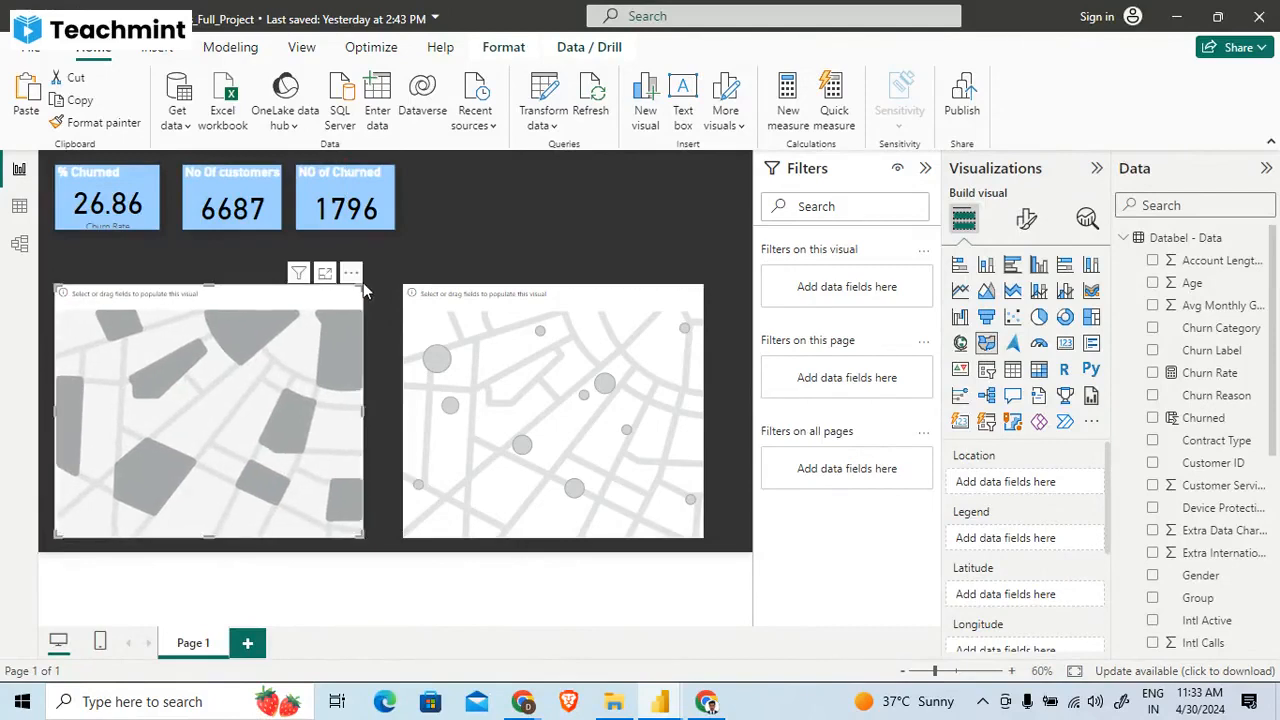
# - Assign the State field as the location of the filled map
pyautogui.scroll(-7, 1180, 458)
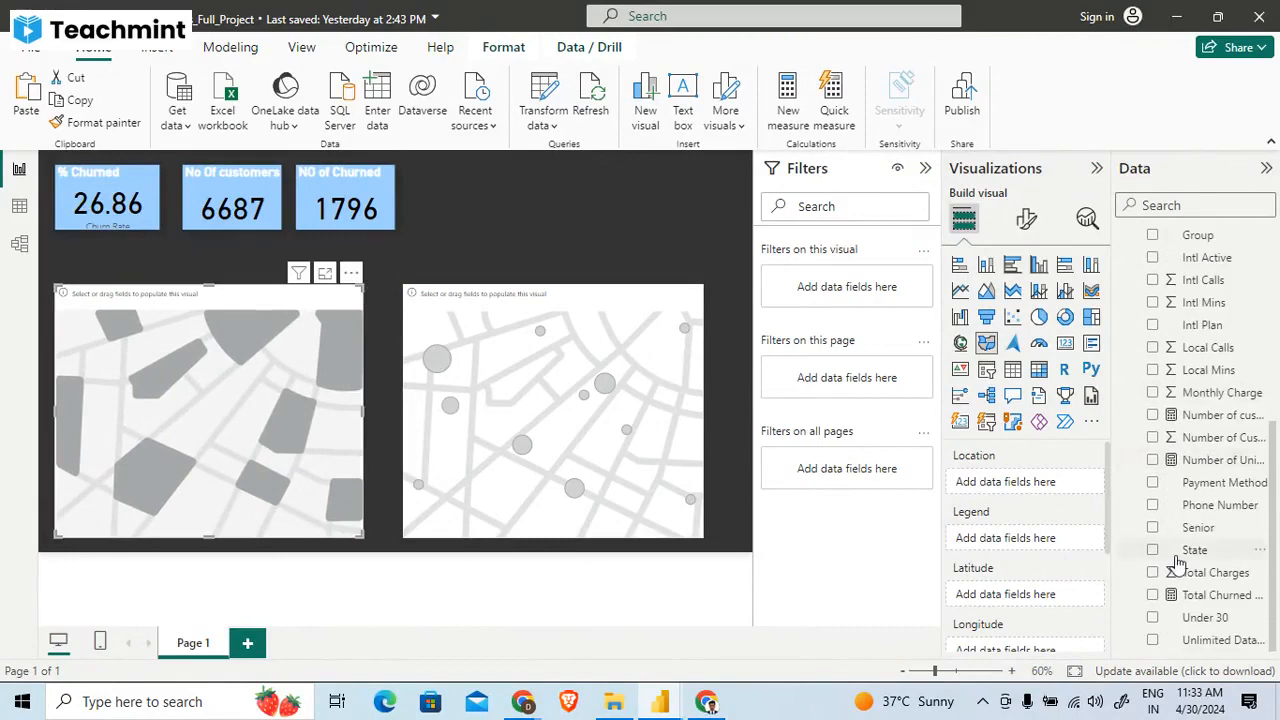
pyautogui.scroll(-3, 1015, 586)
pyautogui.scroll(3, 1012, 586)
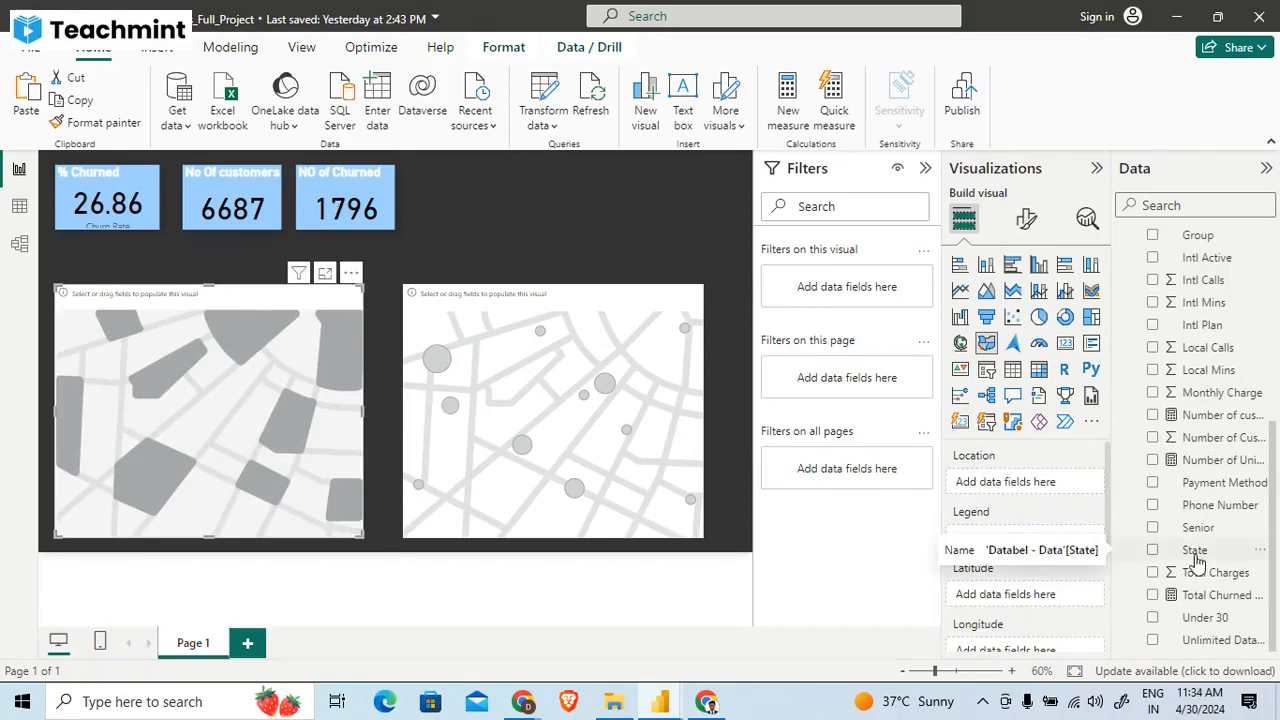
pyautogui.moveTo(1183, 557); pyautogui.dragTo(1010, 472)
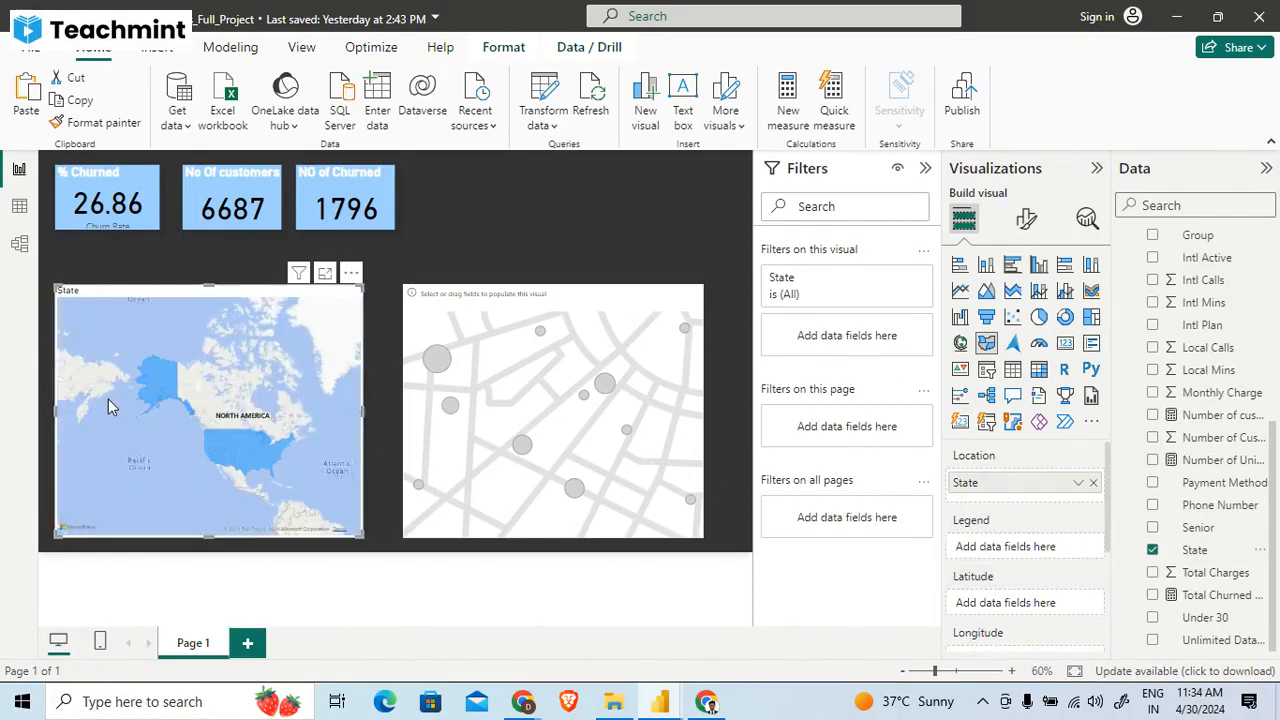
# - Examine how the filled map shades the individual states at different scales
pyautogui.scroll(3, 228, 462)
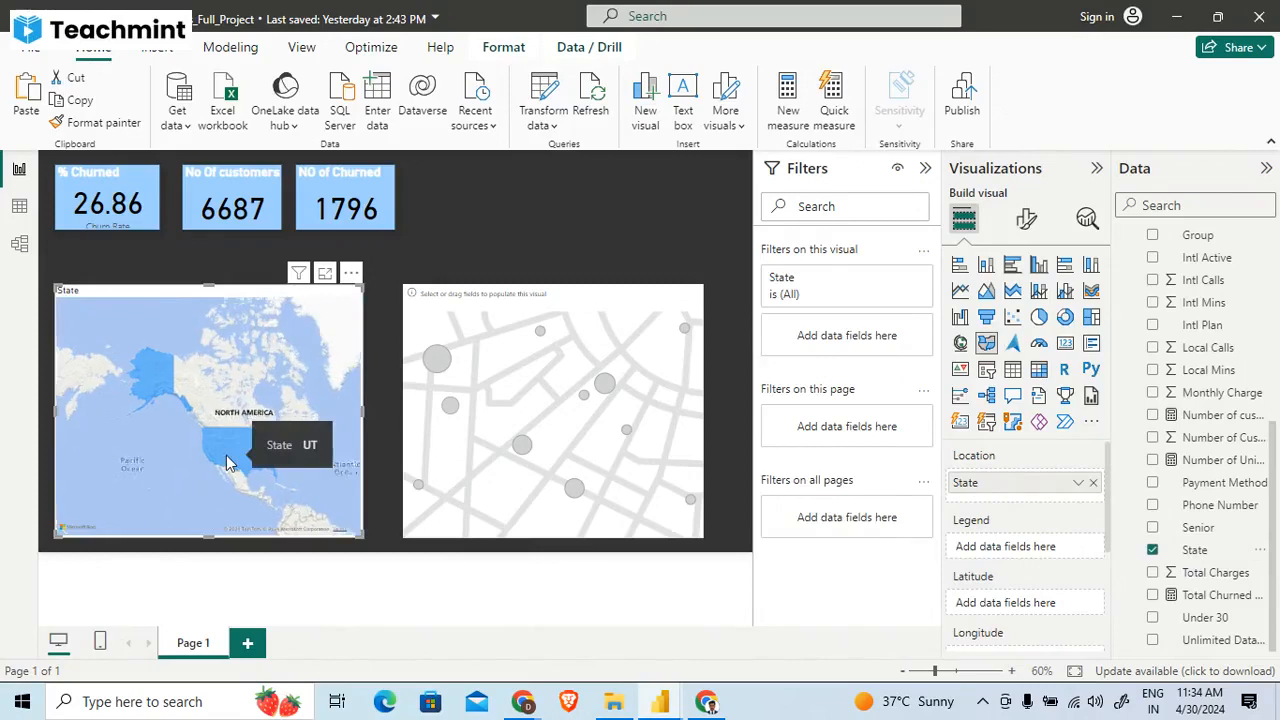
pyautogui.scroll(2, 226, 460)
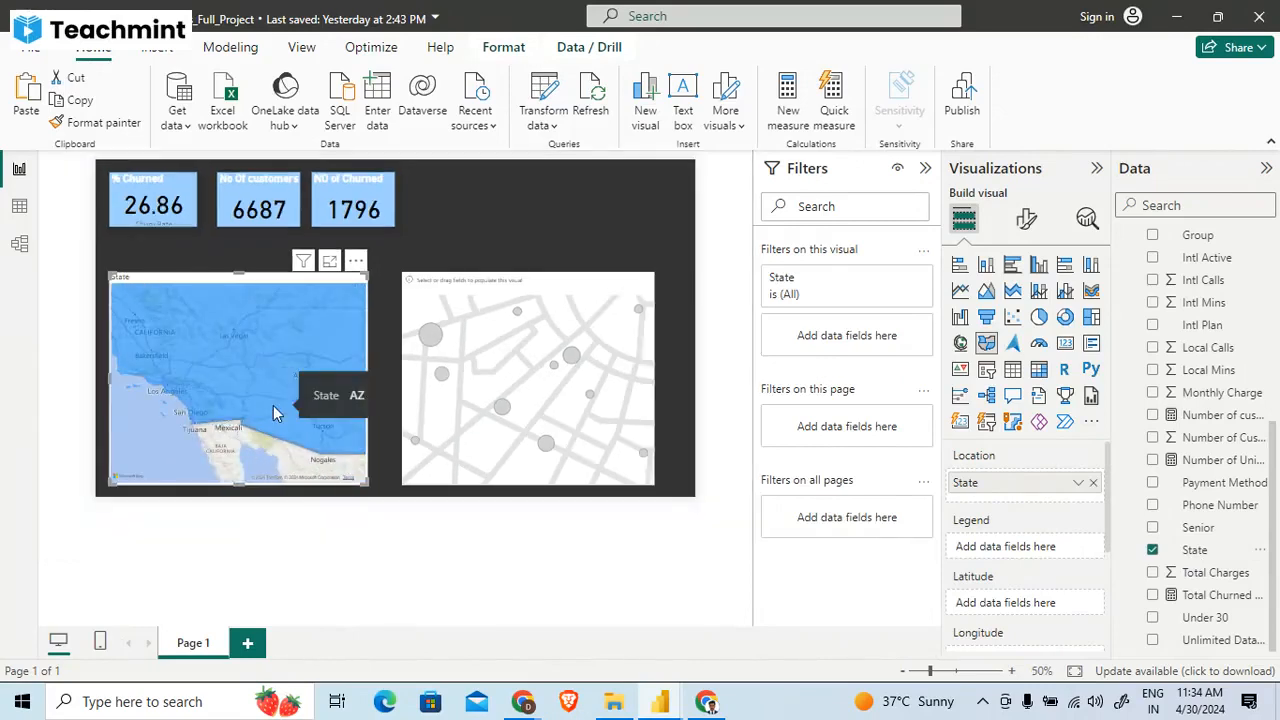
pyautogui.scroll(-3, 277, 413)
pyautogui.scroll(-2, 277, 413)
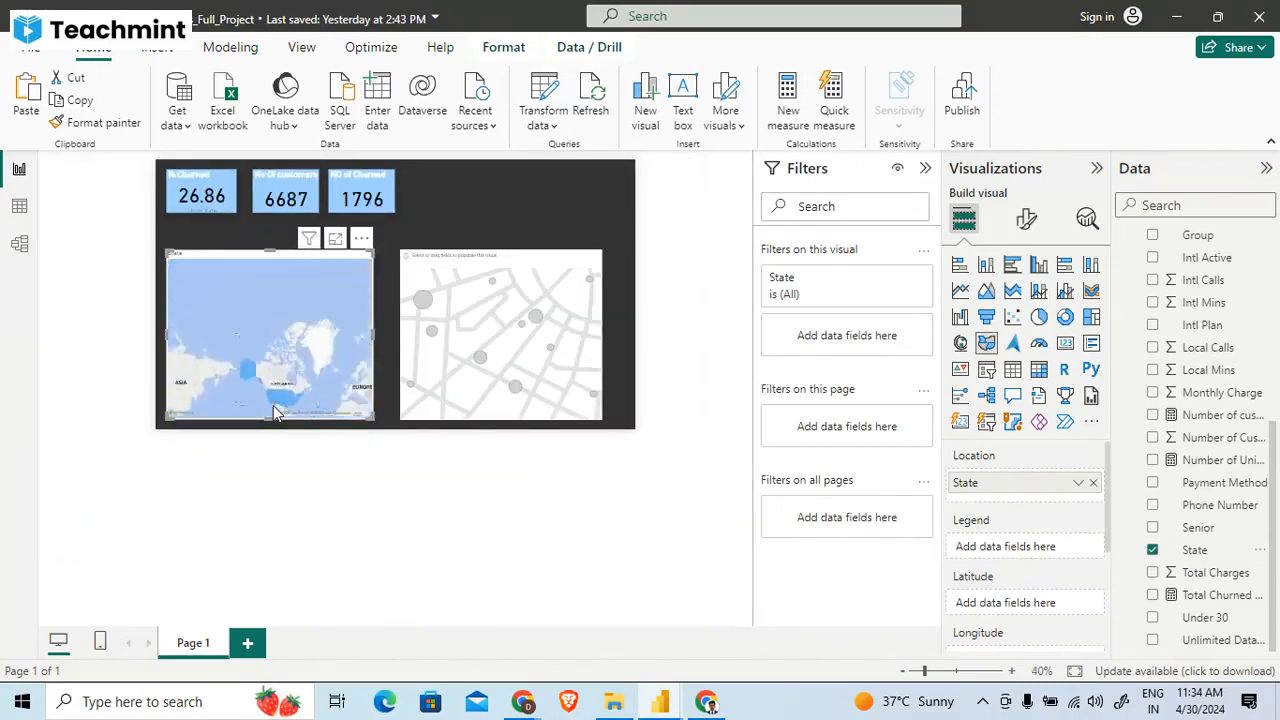
pyautogui.scroll(1, 277, 413)
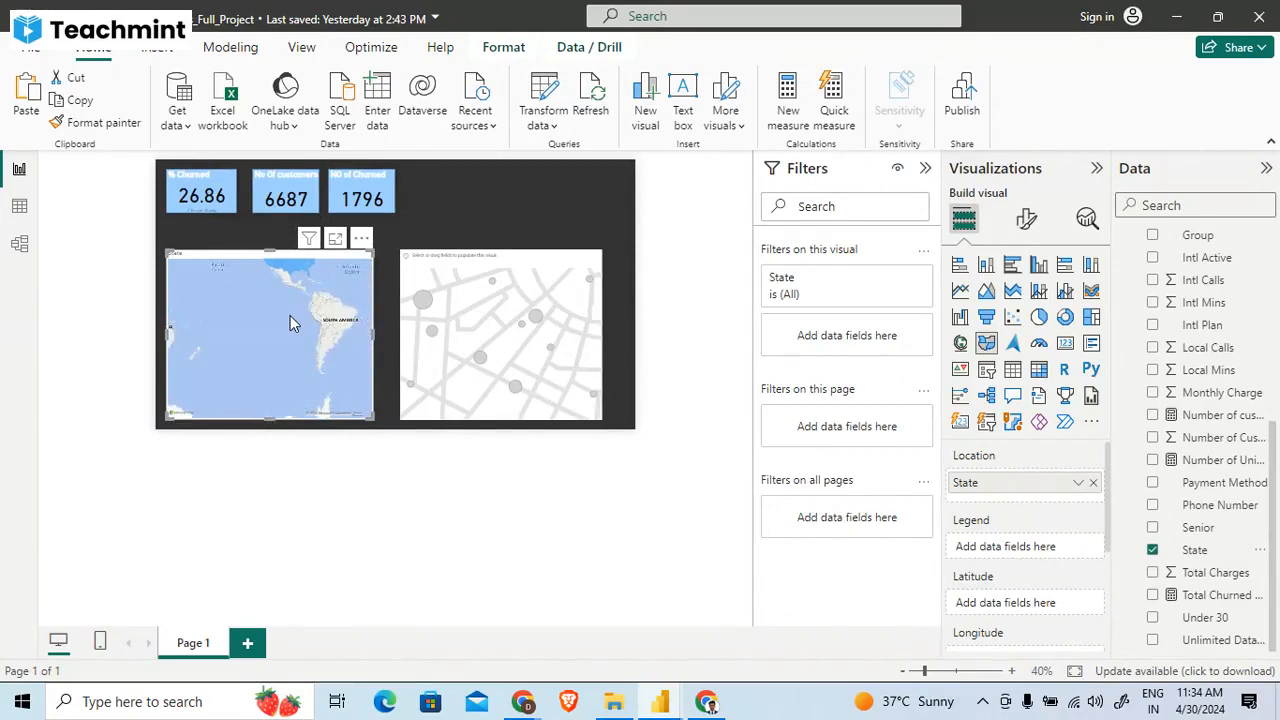
pyautogui.scroll(2, 290, 318)
pyautogui.scroll(-3, 290, 318)
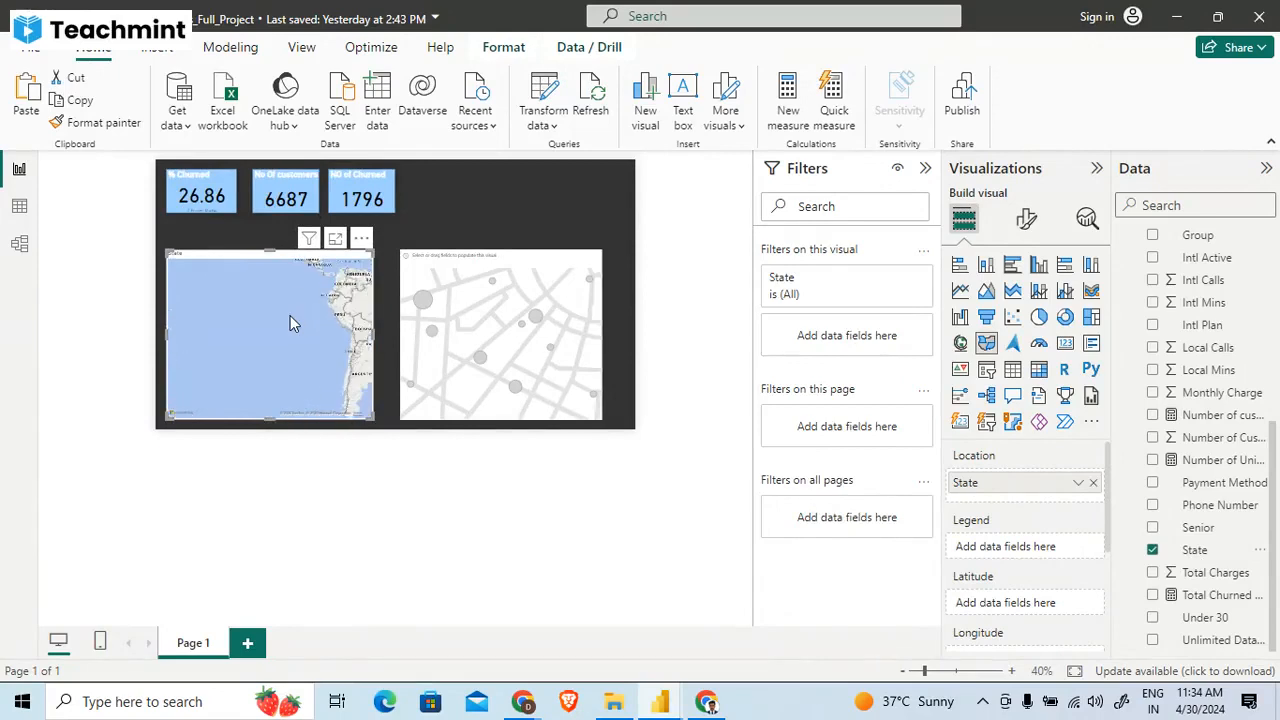
# - Assign the State field as the location of the empty map beside the filled map
pyautogui.click(446, 280)
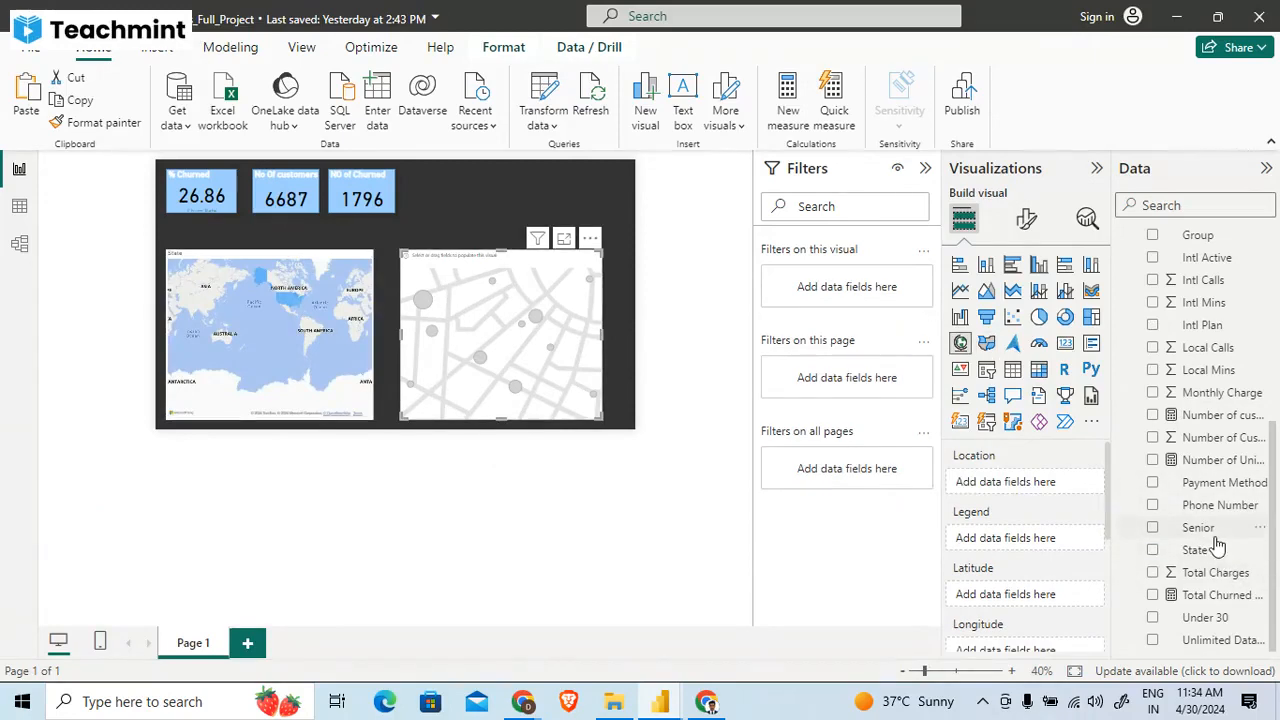
pyautogui.moveTo(1216, 545); pyautogui.dragTo(1046, 482)
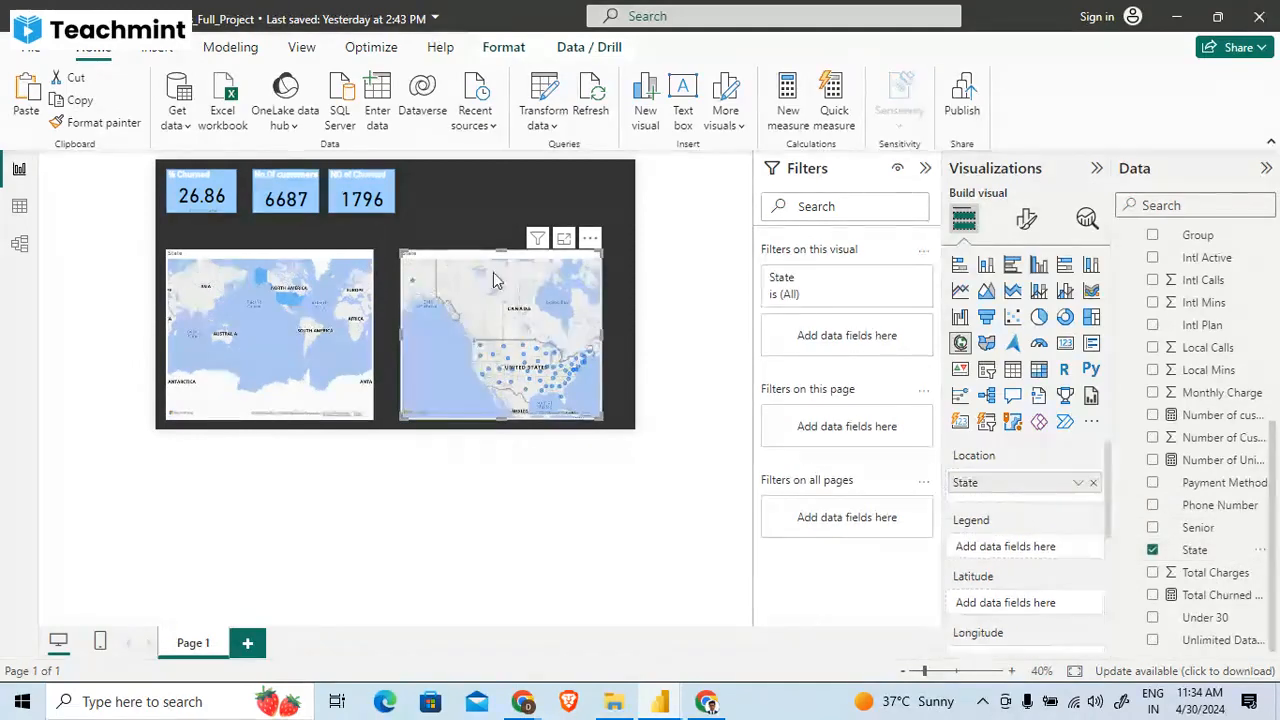
pyautogui.scroll(3, 403, 421)
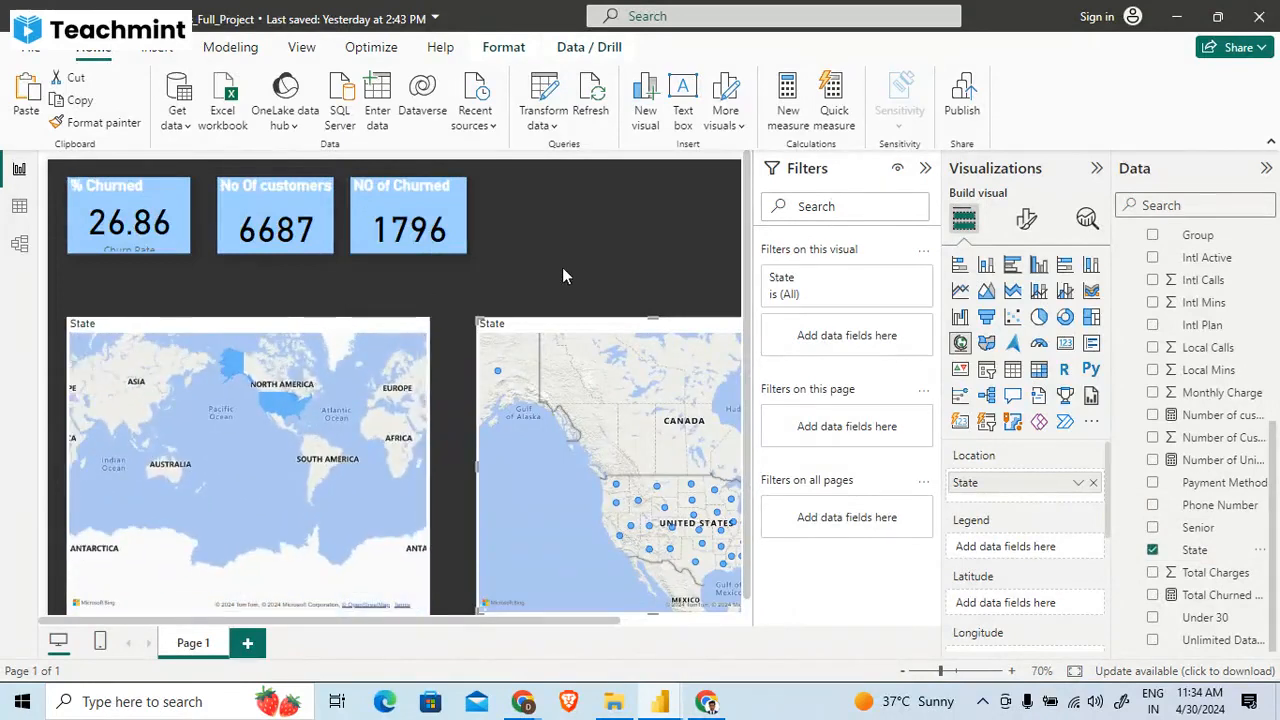
pyautogui.scroll(-3, 562, 267)
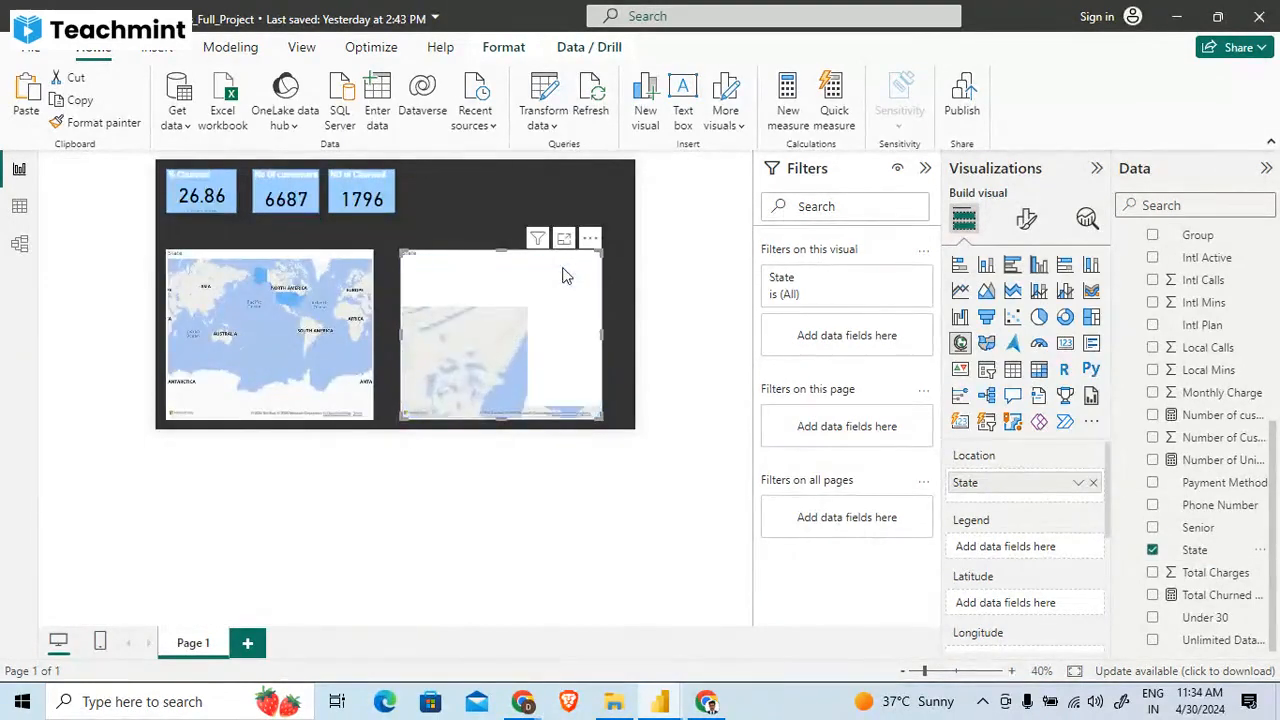
# - Set the page zoom to 60% and collapse the report filters for more canvas room
pyautogui.click(1013, 674)
pyautogui.click(1013, 674)
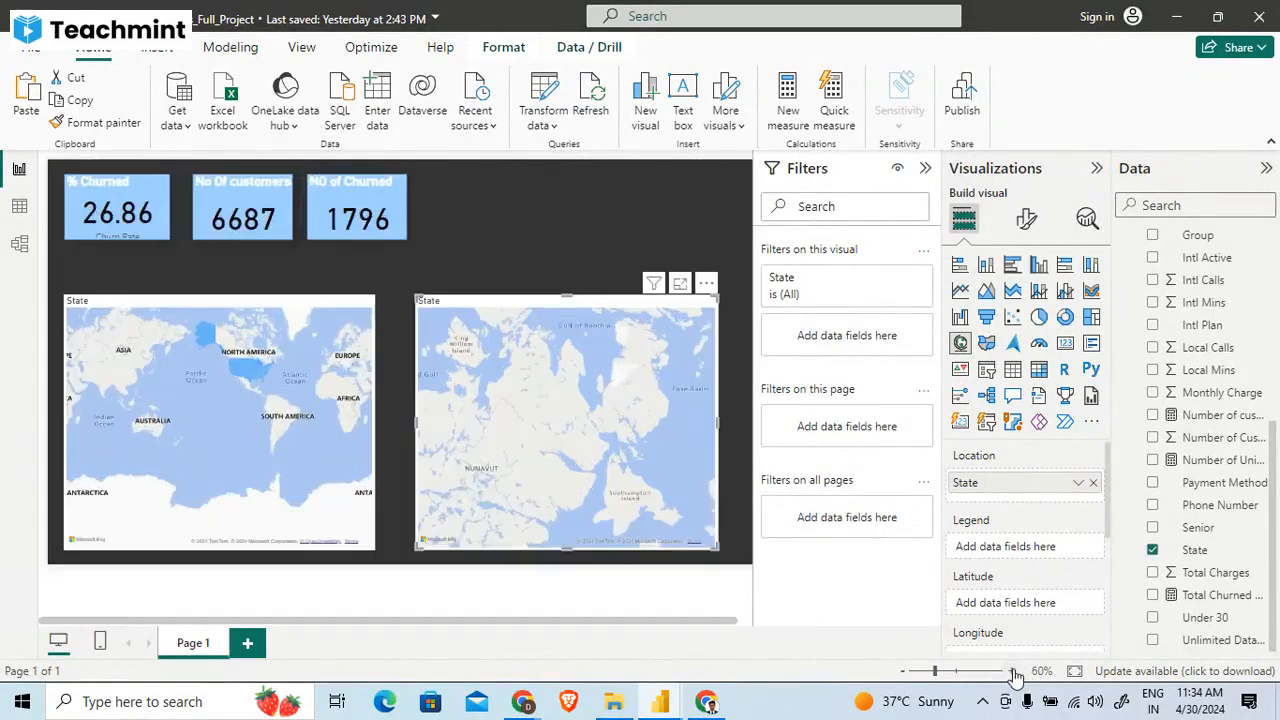
pyautogui.click(925, 168)
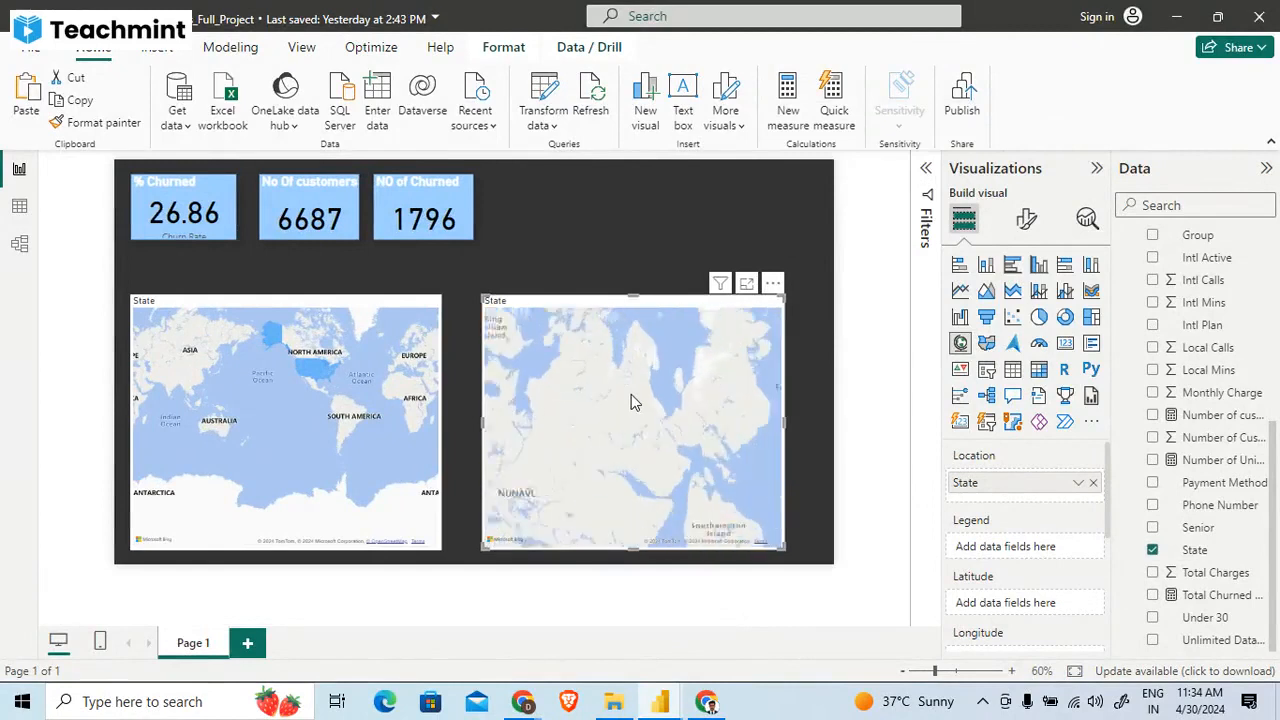
# - Examine the State location bubbles across the United States on the bubble map
pyautogui.scroll(-1, 631, 400)
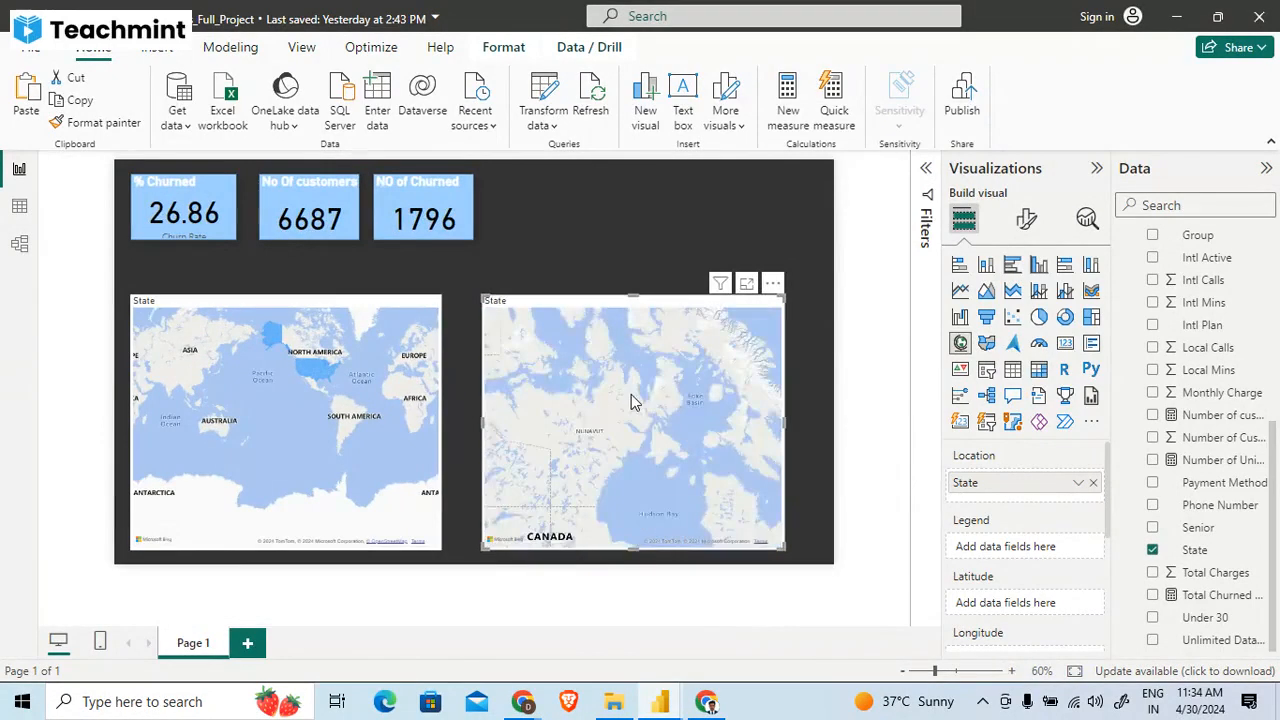
pyautogui.scroll(-1, 631, 395)
pyautogui.moveTo(560, 491); pyautogui.dragTo(588, 339)
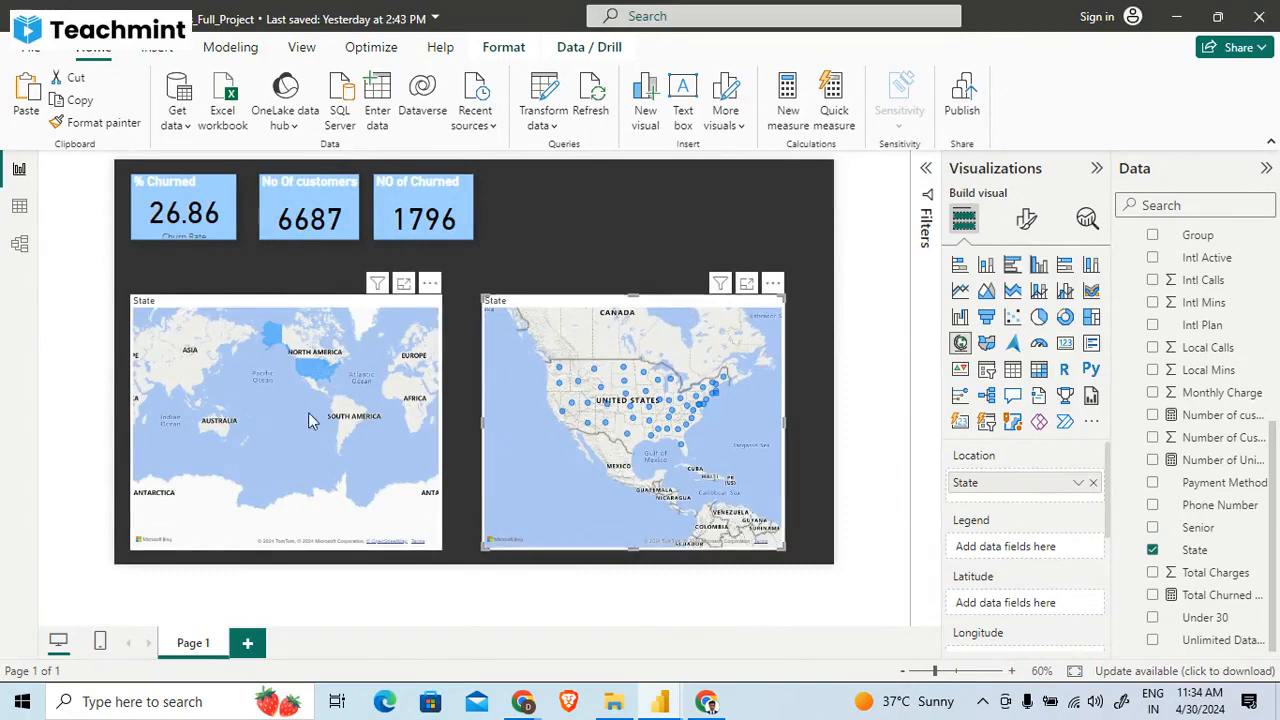
# - Inspect the filled map's shading of the United States and delete the filled map
pyautogui.moveTo(308, 412); pyautogui.dragTo(243, 449)
pyautogui.click(243, 449)
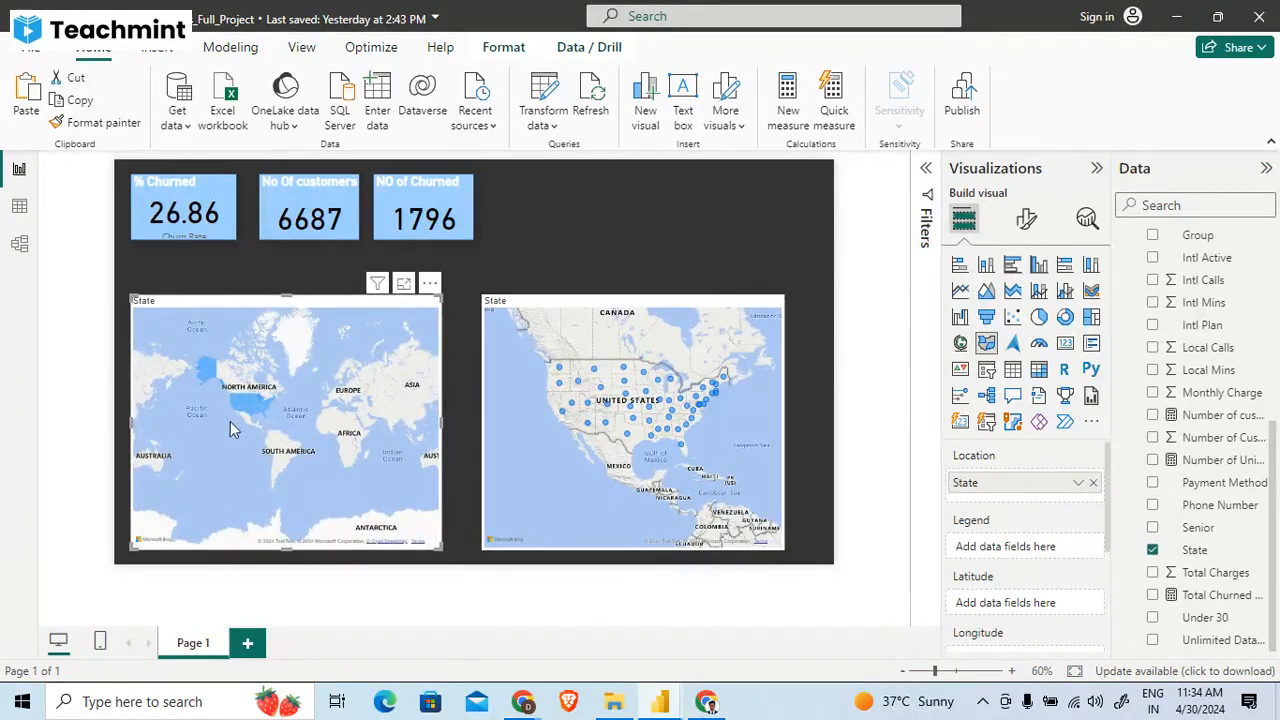
pyautogui.scroll(5, 224, 386)
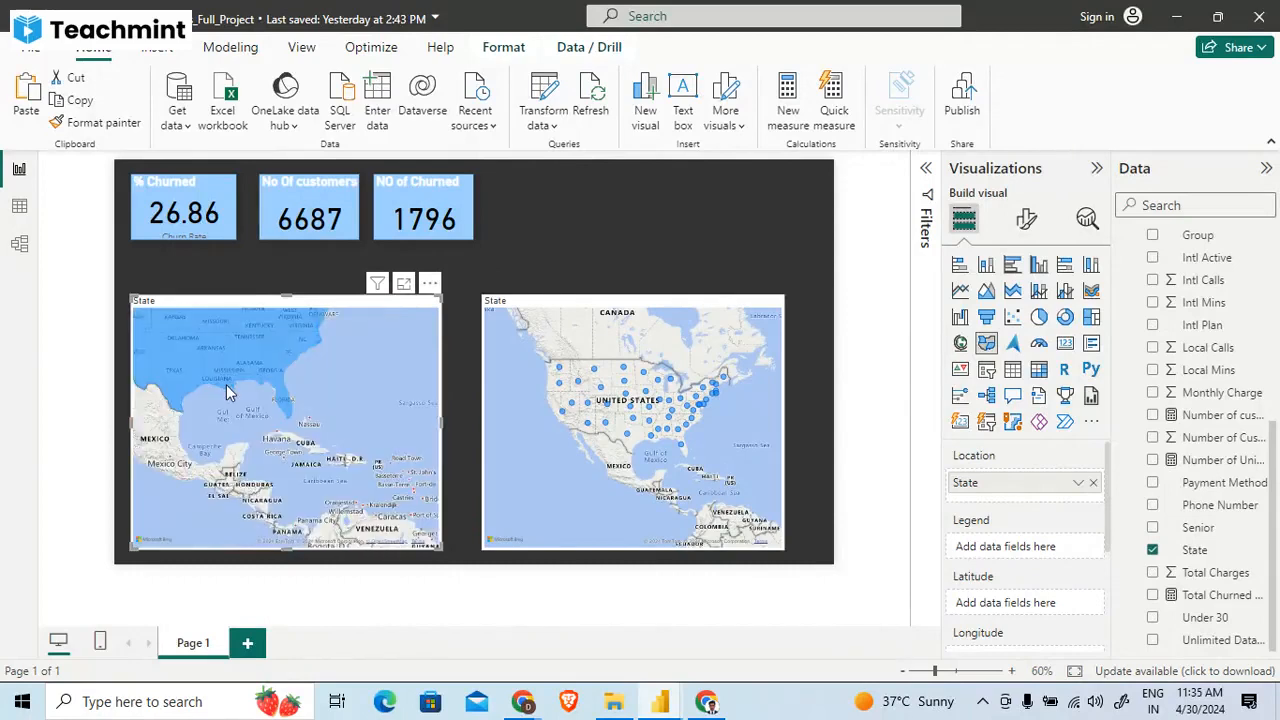
pyautogui.scroll(-2, 226, 384)
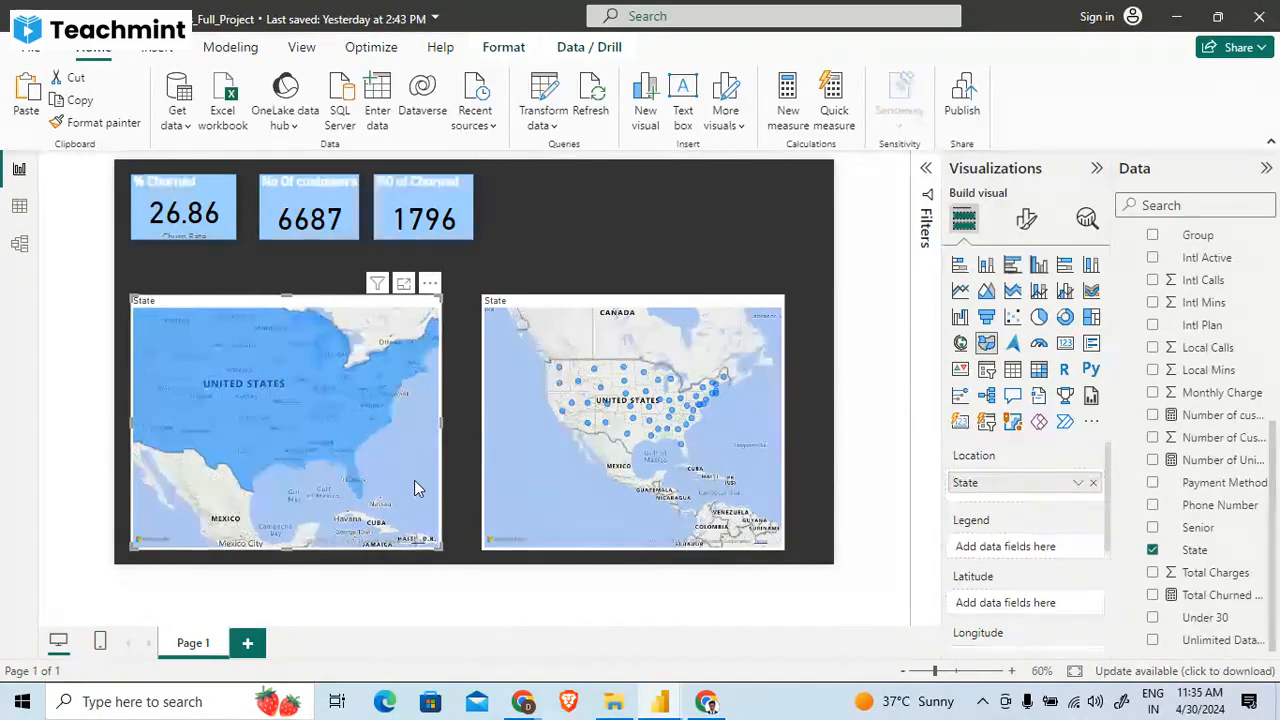
pyautogui.press('Delete')
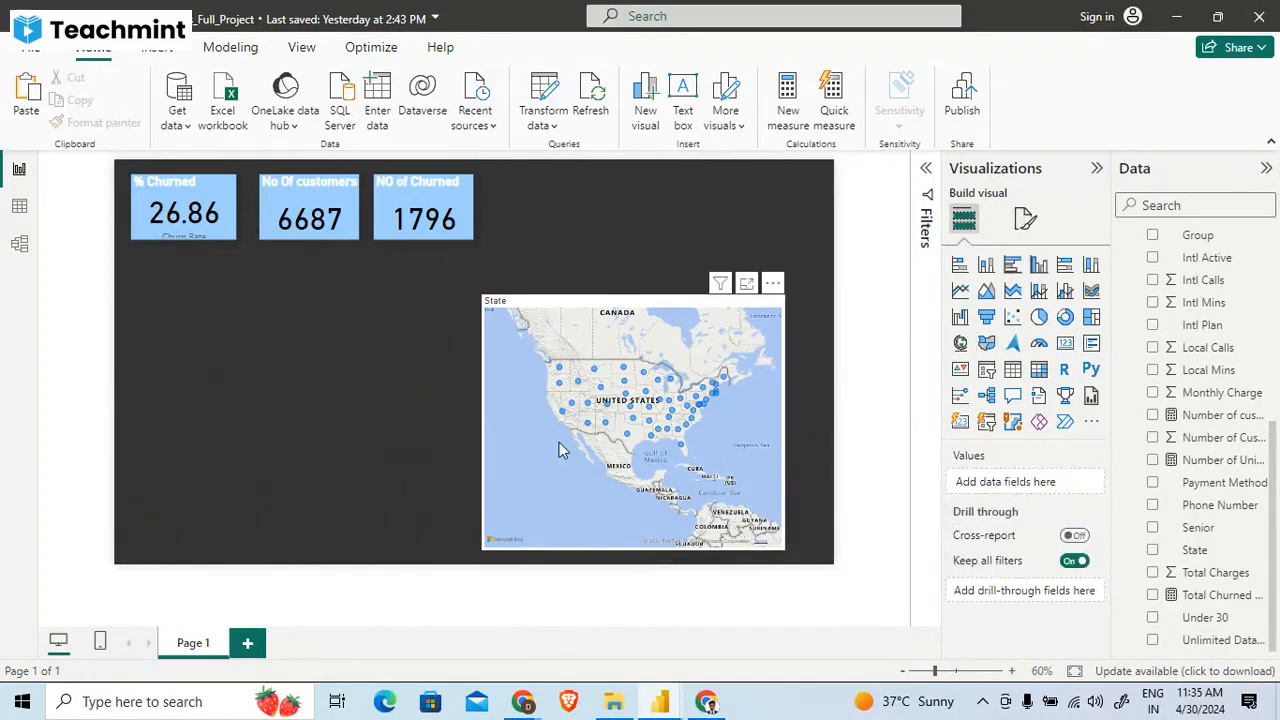
# - Review the remaining map's State bubbles across North America and deselect the visual
pyautogui.moveTo(559, 448)
pyautogui.mouseDown()
pyautogui.moveTo(619, 452)
pyautogui.moveTo(550, 452)
pyautogui.mouseUp()
pyautogui.click(738, 398)
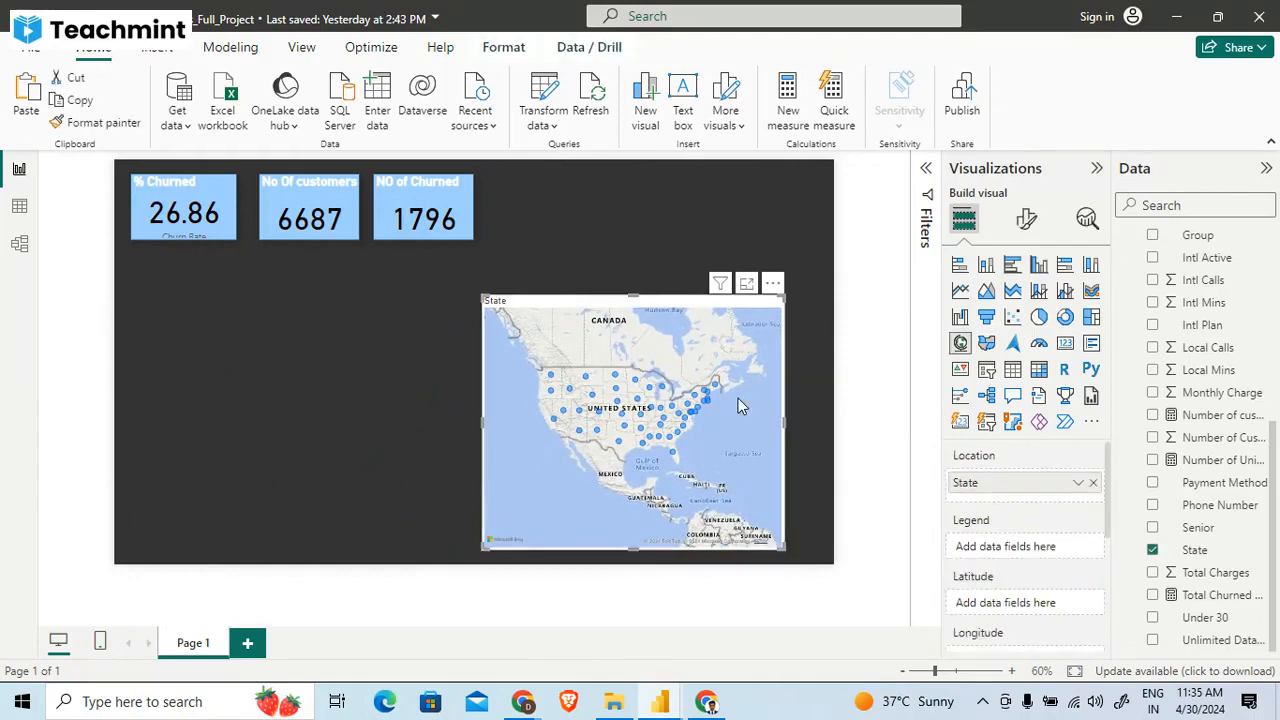
pyautogui.moveTo(738, 398); pyautogui.dragTo(802, 395)
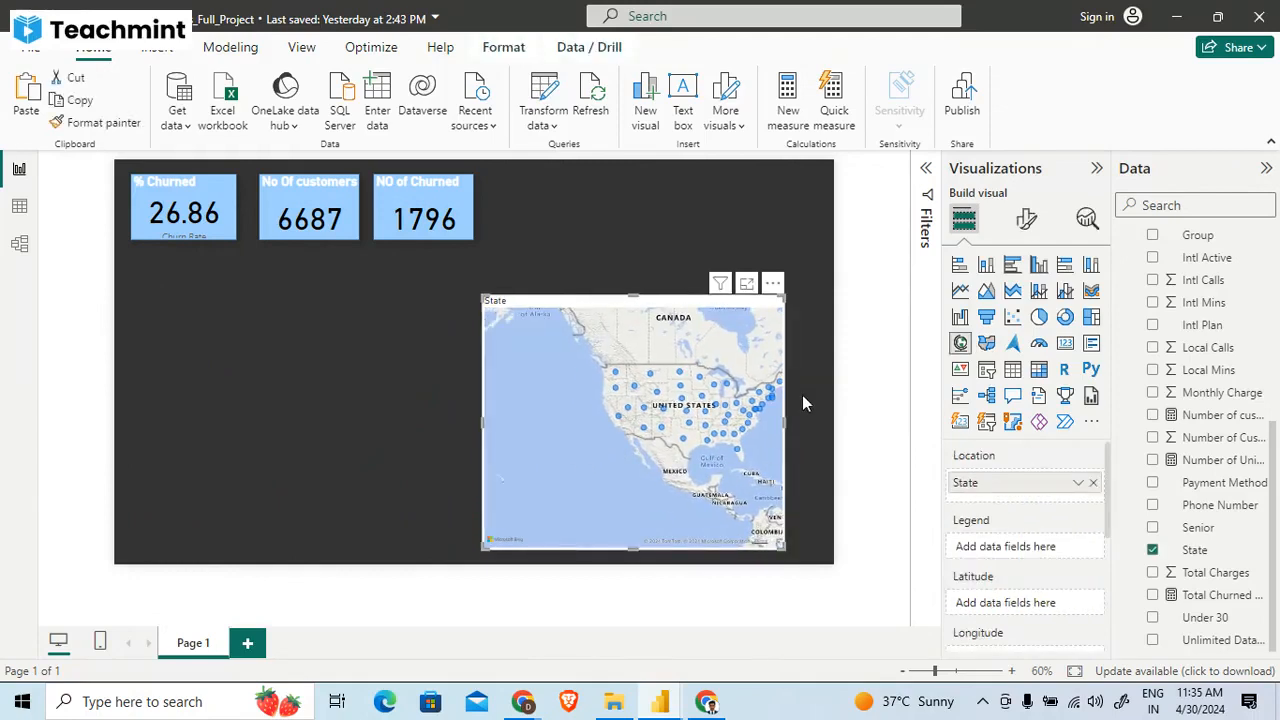
pyautogui.click(802, 395)
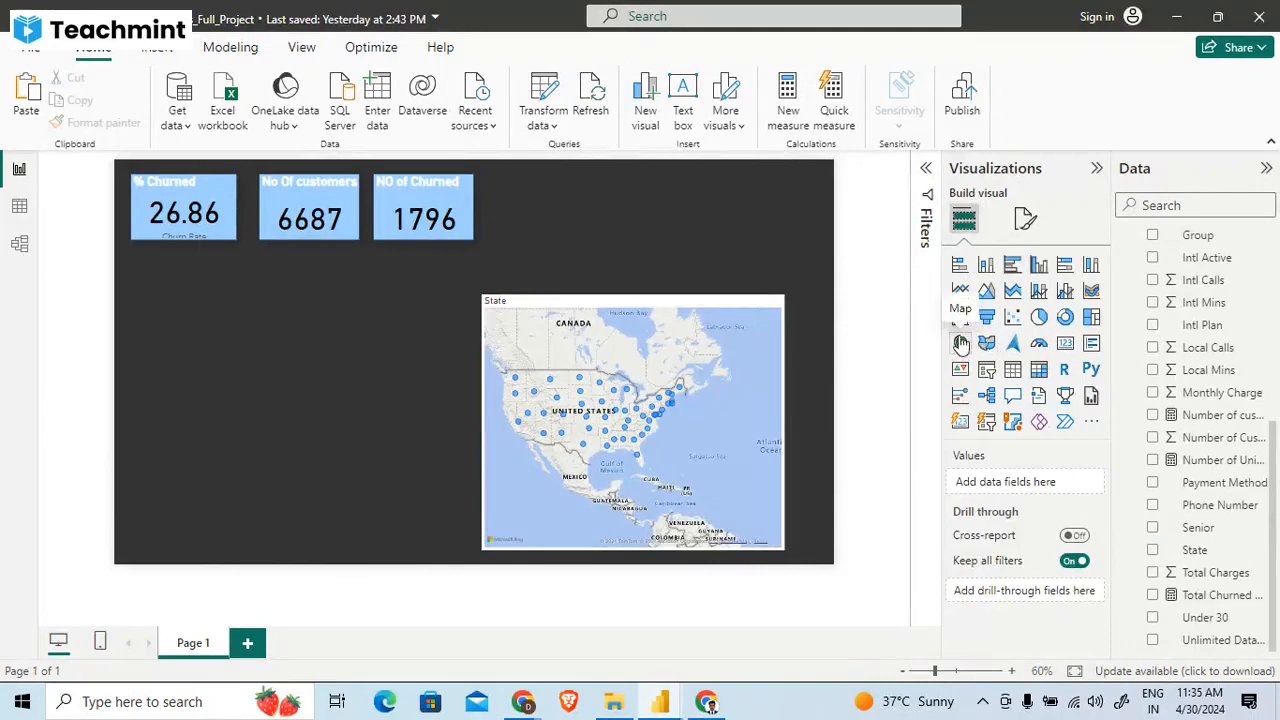
# - Resize the State map from its upper corners so it is slightly shorter and extends closer to the report page's right edge
pyautogui.moveTo(714, 391); pyautogui.dragTo(685, 399)
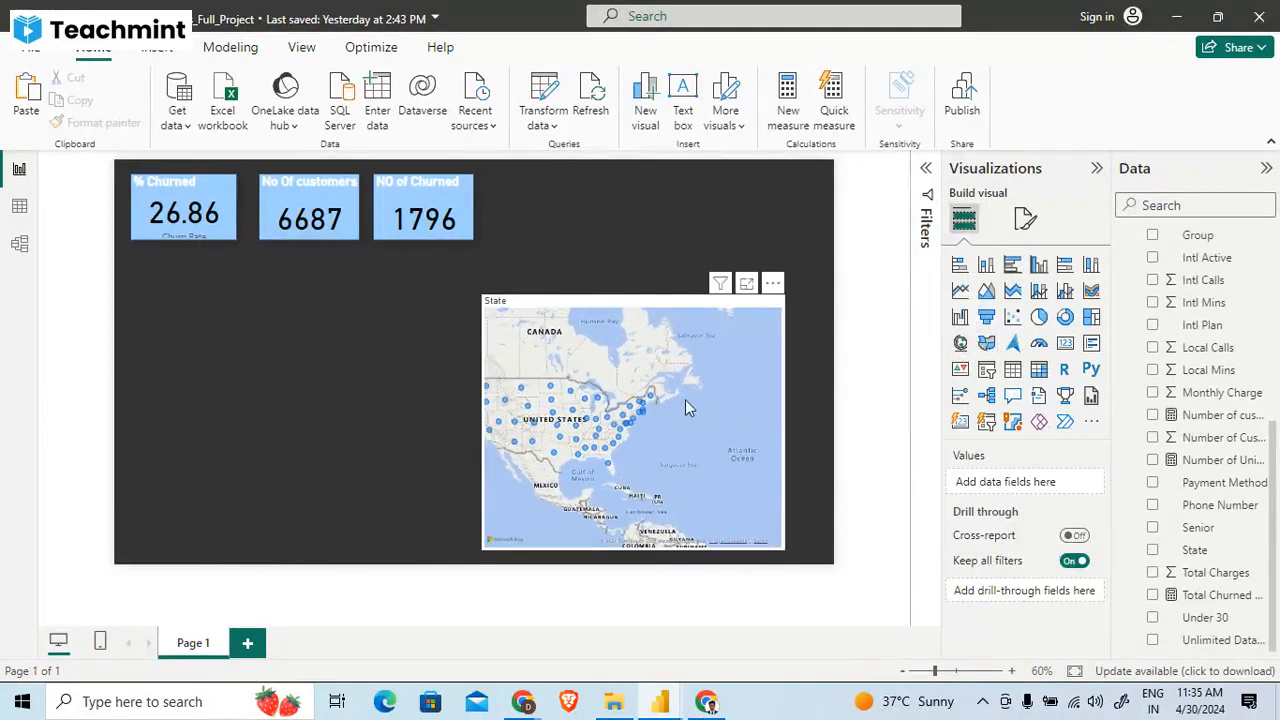
pyautogui.click(685, 399)
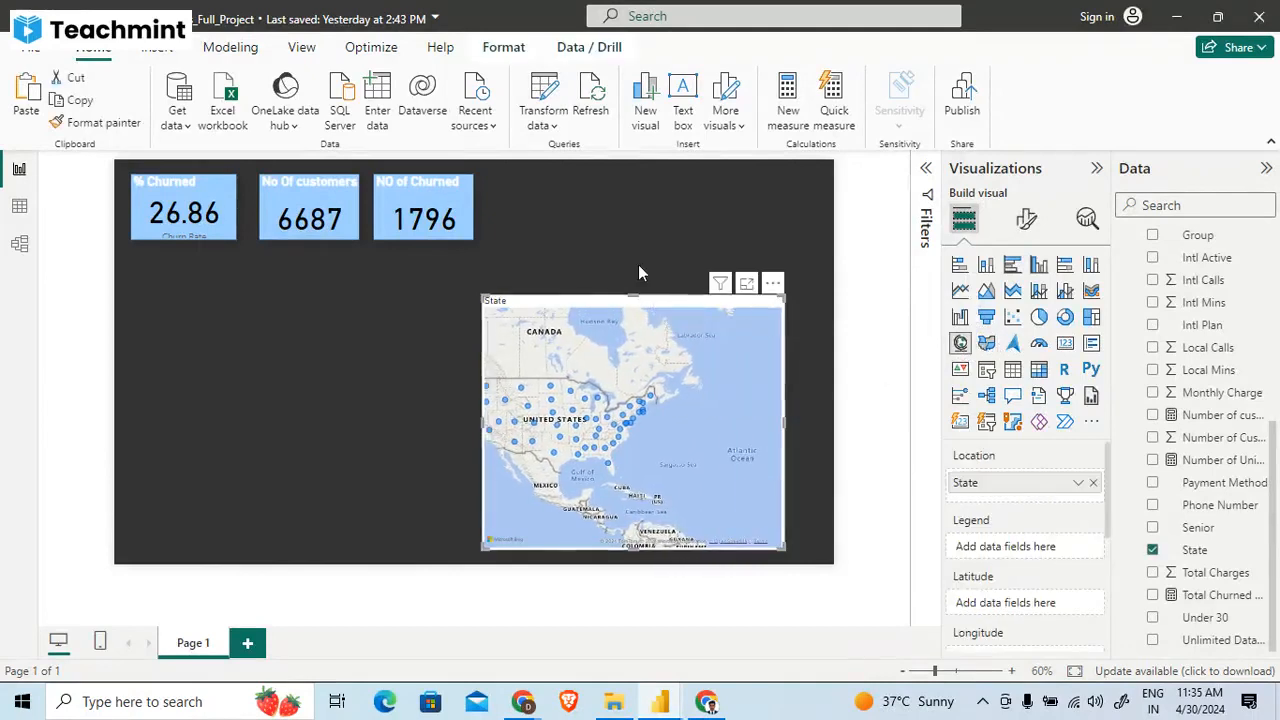
pyautogui.click(638, 264)
pyautogui.moveTo(729, 408)
pyautogui.mouseDown()
pyautogui.moveTo(750, 408)
pyautogui.moveTo(705, 416)
pyautogui.mouseUp()
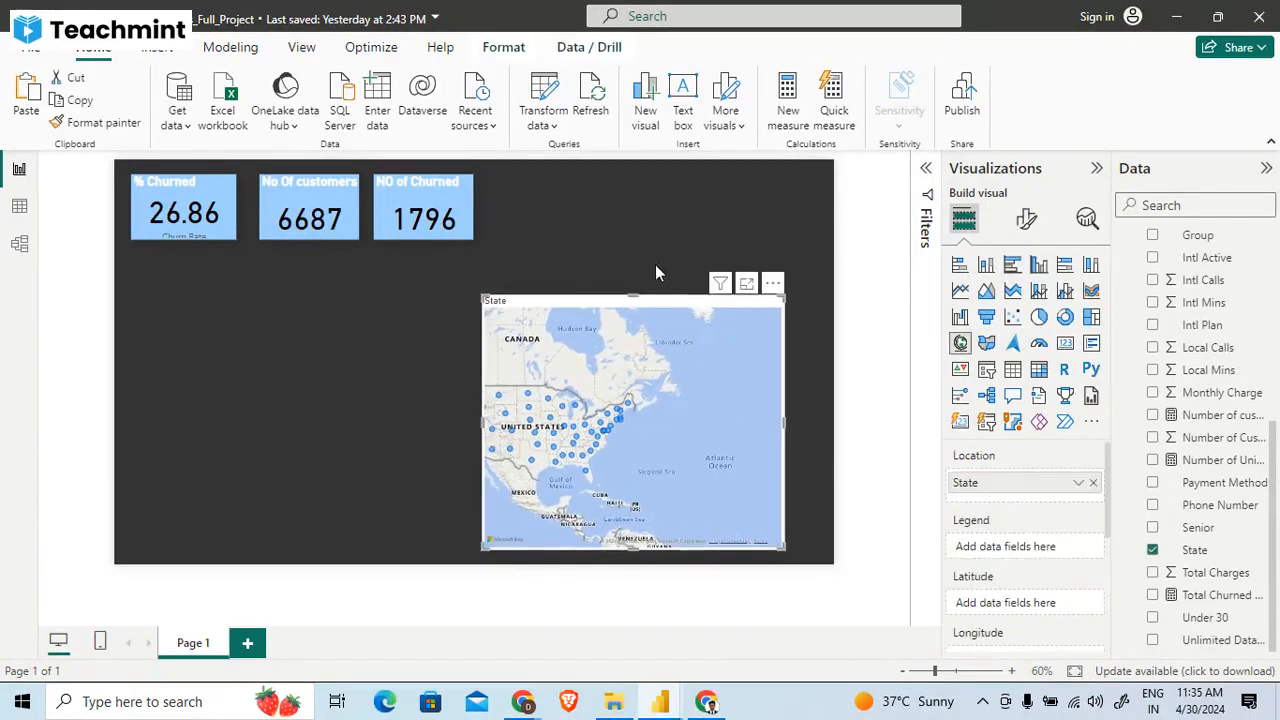
pyautogui.moveTo(482, 297); pyautogui.dragTo(523, 311)
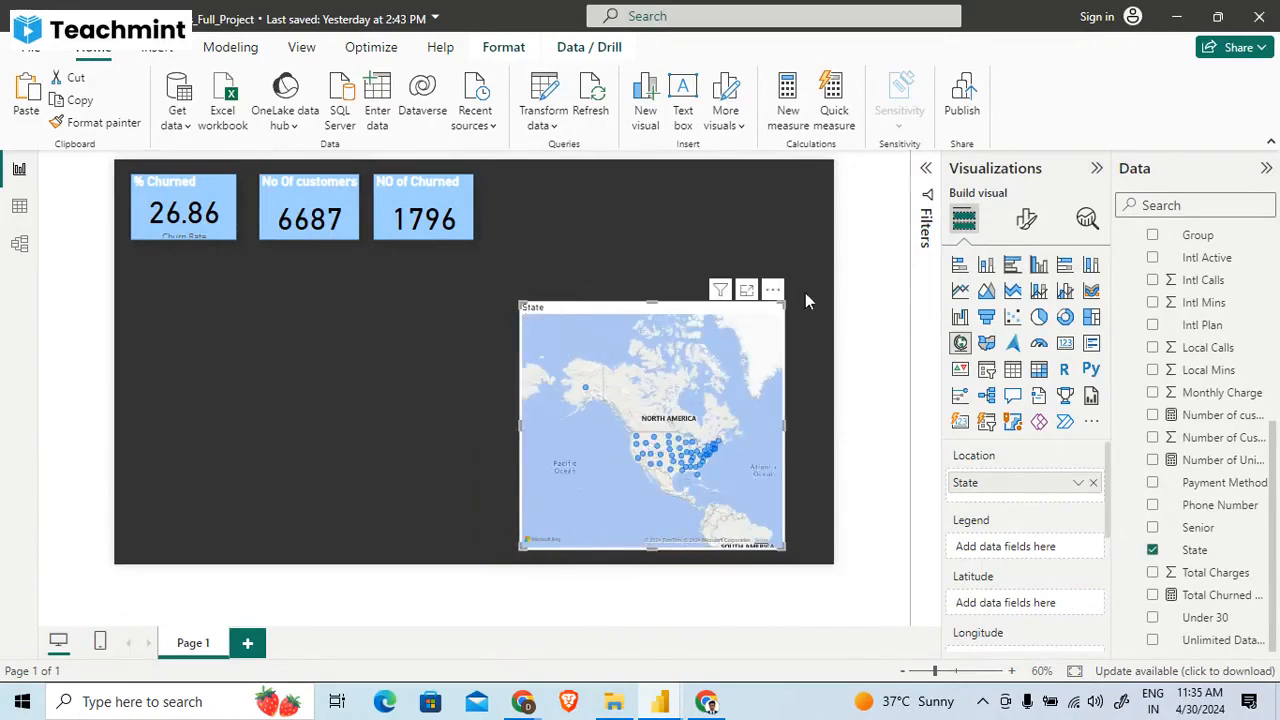
pyautogui.moveTo(787, 299); pyautogui.dragTo(821, 305)
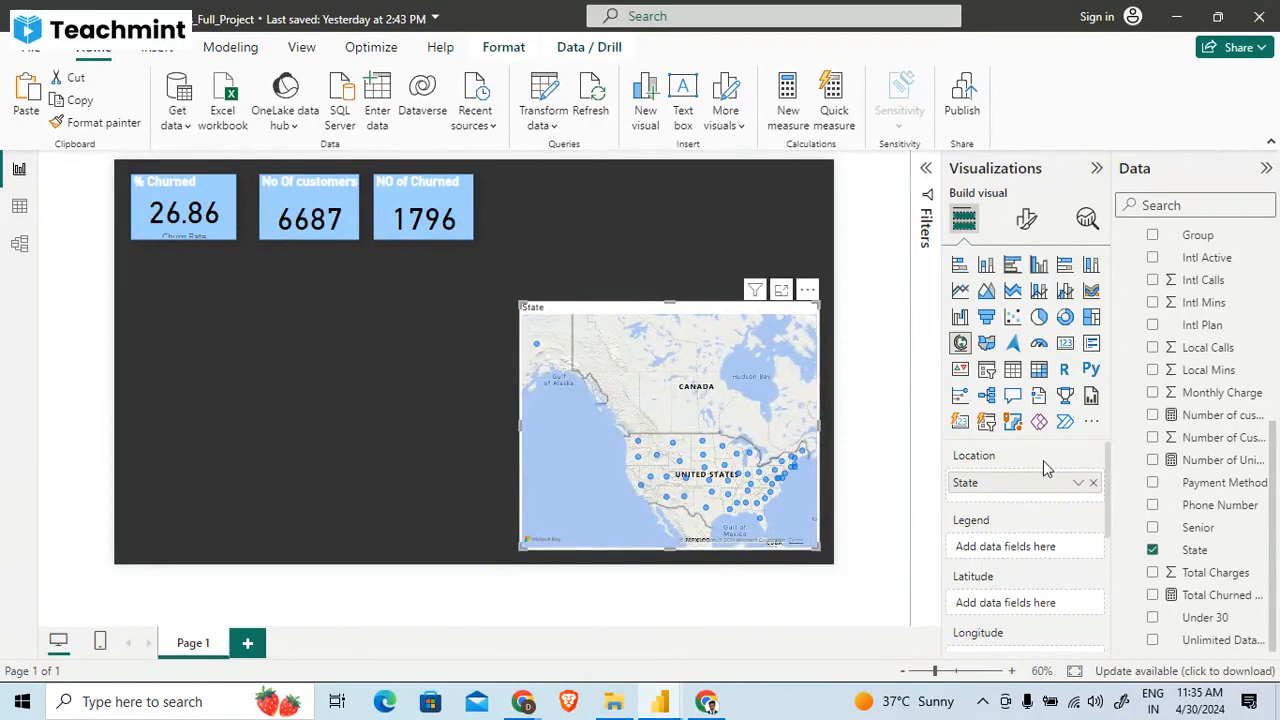
# - Try Churned as the State map's bubble size, remove it, and size the bubbles by Churn Rate instead
pyautogui.scroll(-3, 1043, 460)
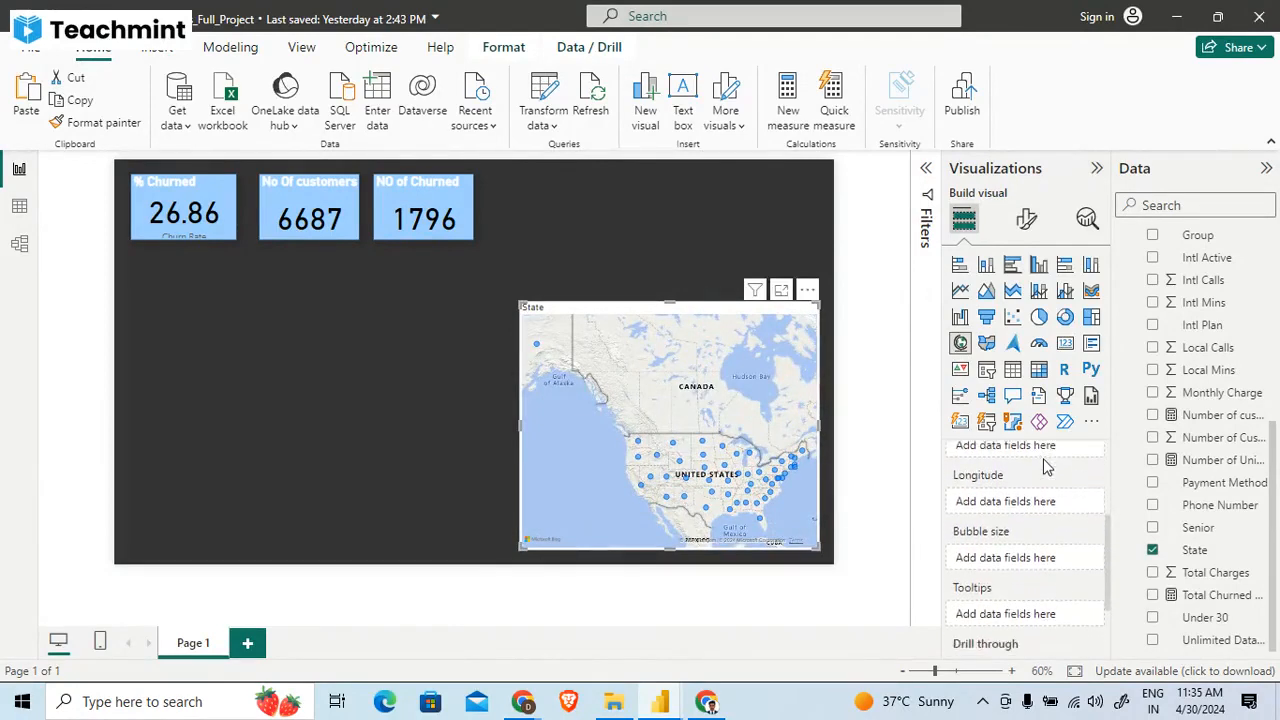
pyautogui.scroll(-2, 1043, 466)
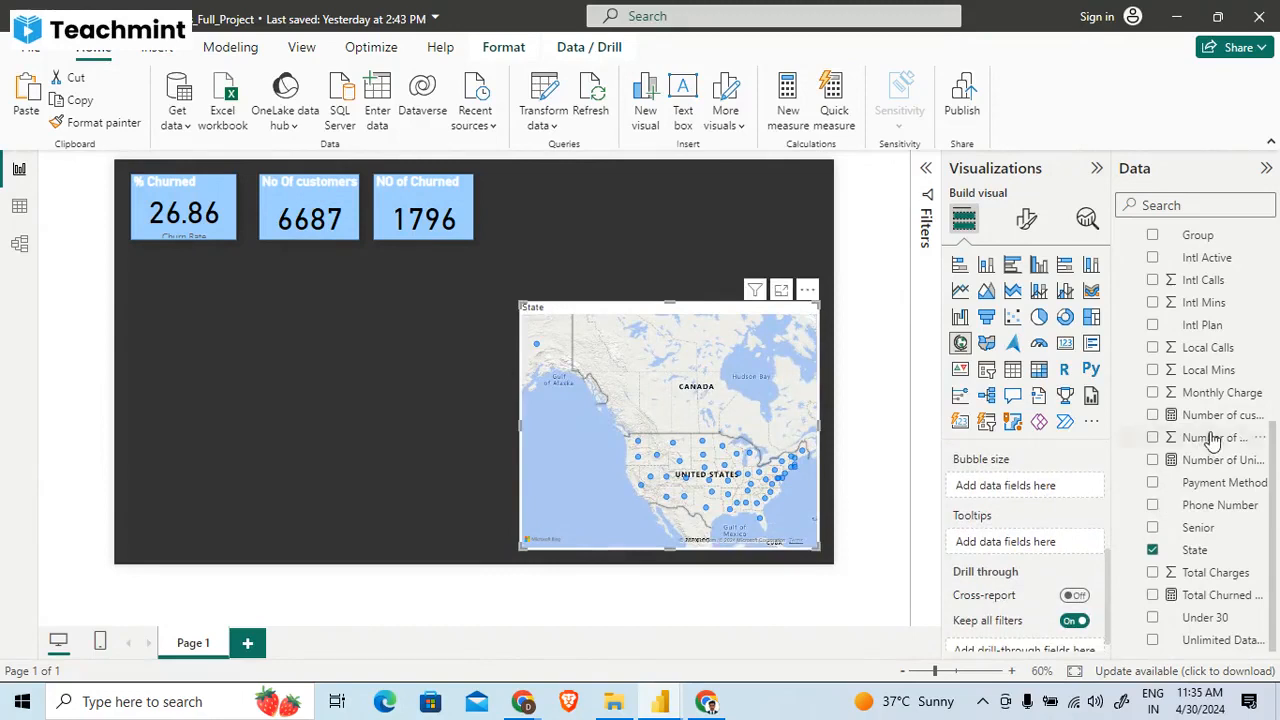
pyautogui.scroll(5, 1212, 440)
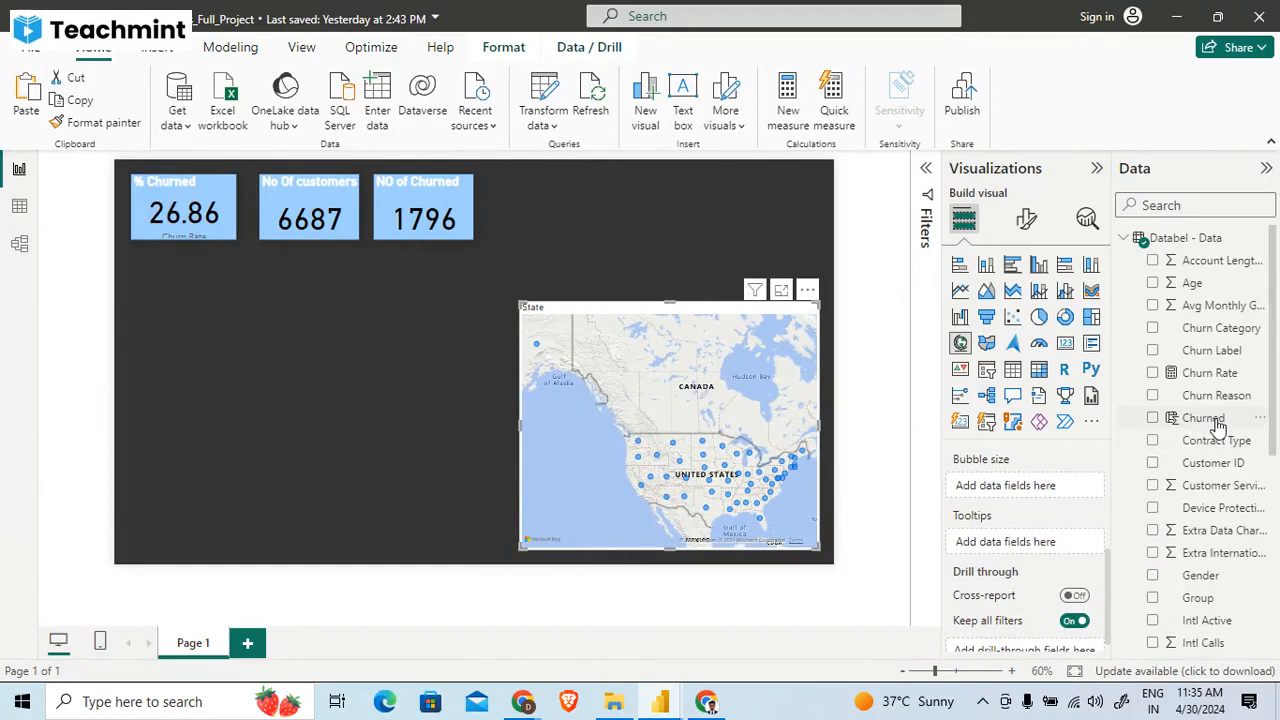
pyautogui.moveTo(1216, 421); pyautogui.dragTo(1000, 486)
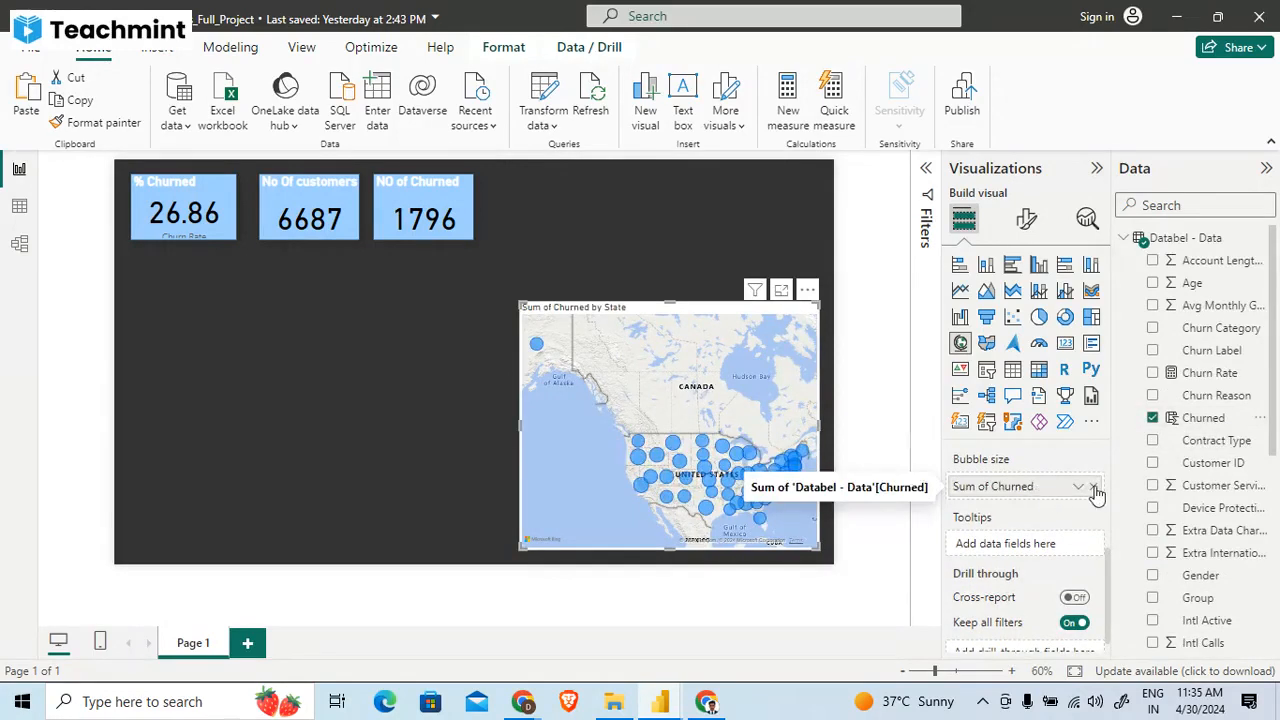
pyautogui.click(1095, 488)
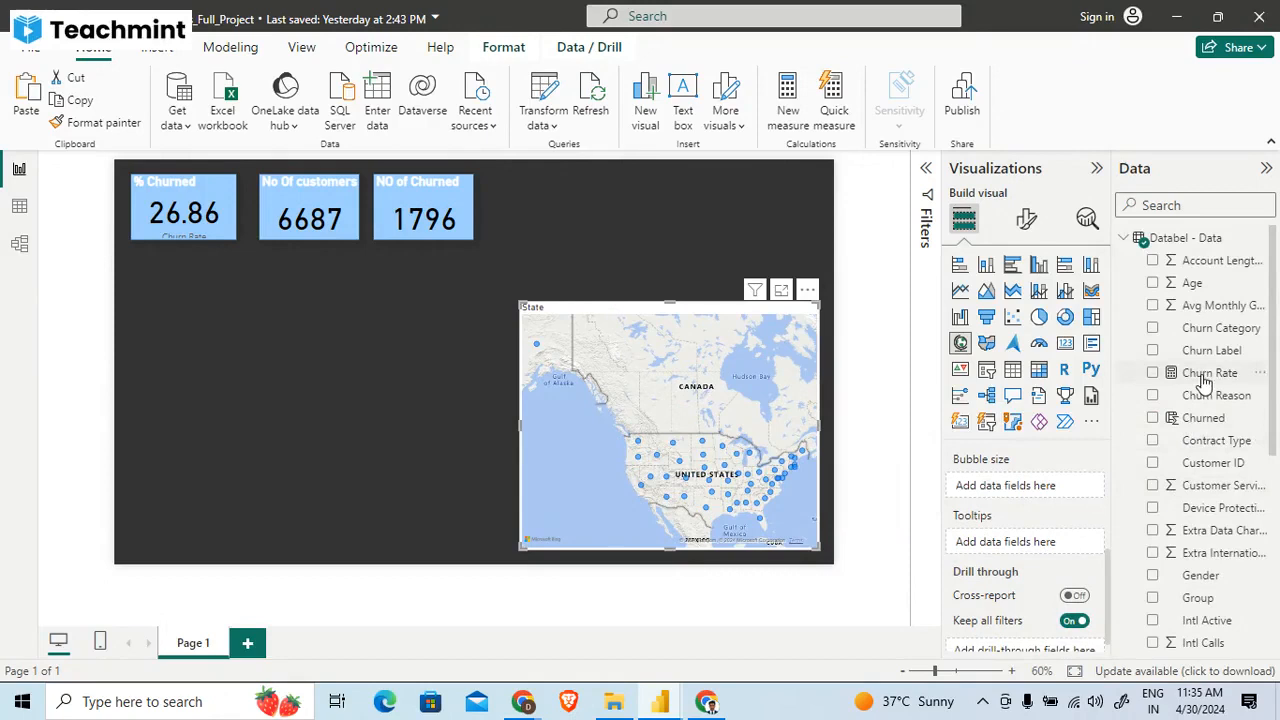
pyautogui.moveTo(1205, 380); pyautogui.dragTo(1035, 490)
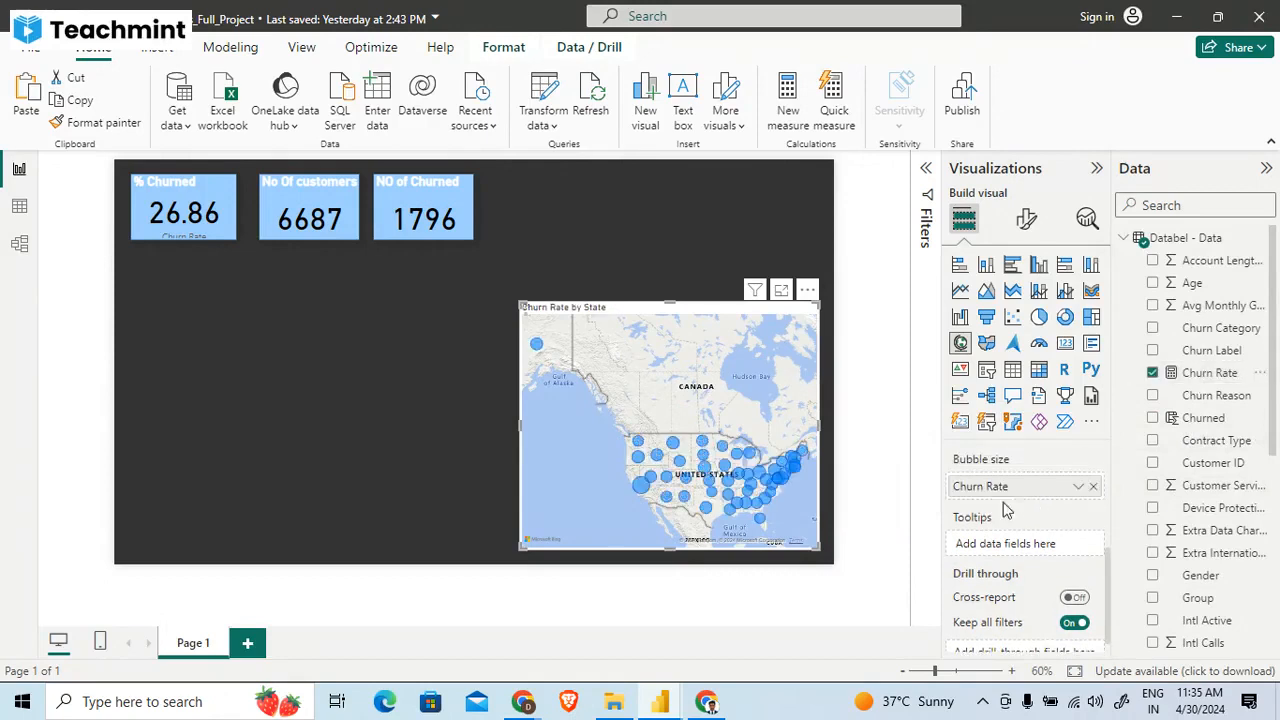
# - Examine the Churn Rate bubbles for California and the neighbouring States, and review the map's field assignments
pyautogui.moveTo(679, 517); pyautogui.dragTo(762, 542)
pyautogui.scroll(1, 632, 433)
pyautogui.scroll(3, 632, 433)
pyautogui.moveTo(632, 418); pyautogui.dragTo(801, 508)
pyautogui.moveTo(737, 417); pyautogui.dragTo(708, 469)
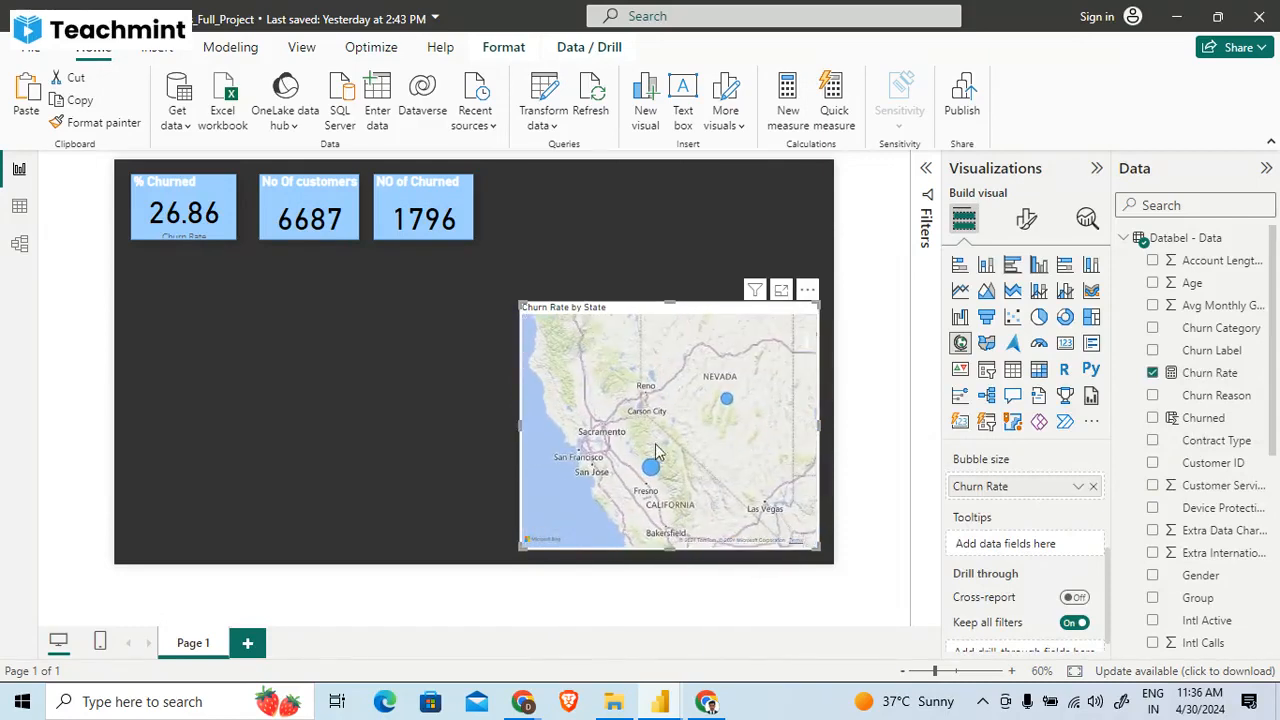
pyautogui.scroll(-4, 635, 440)
pyautogui.keyDown('ctrl'); pyautogui.scroll(1, 635, 440); pyautogui.keyUp('ctrl')
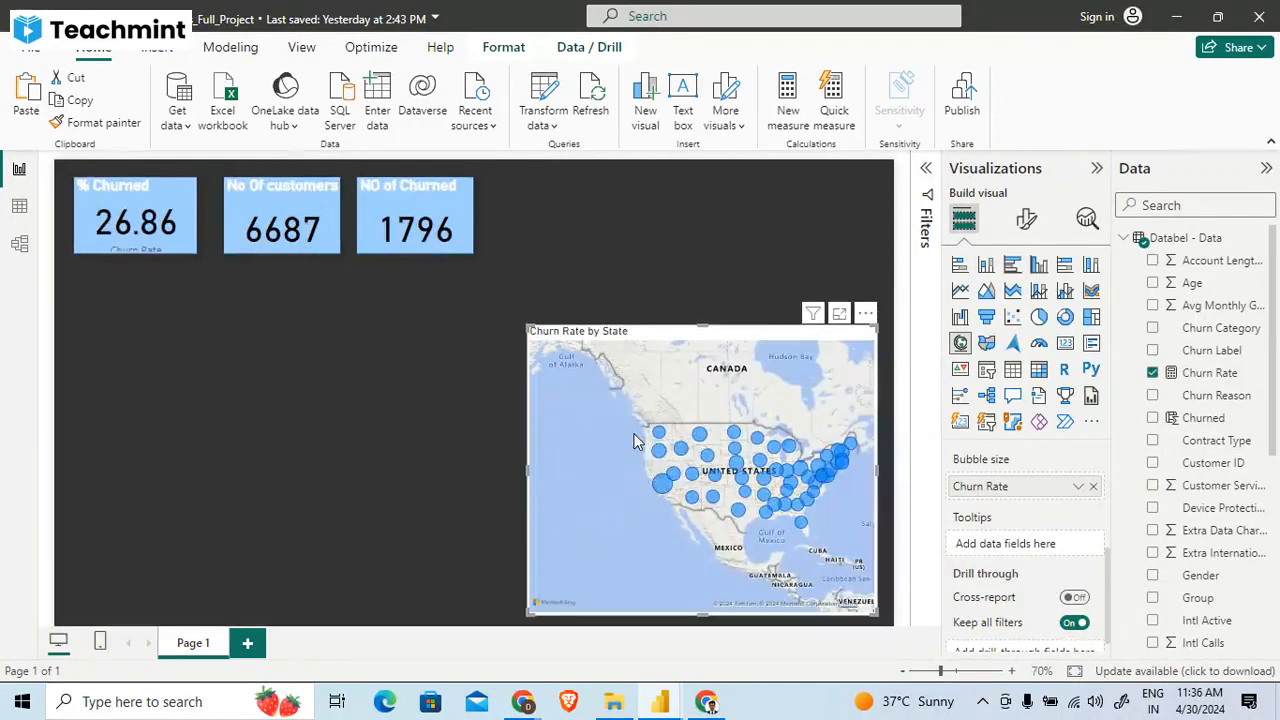
pyautogui.moveTo(667, 486)
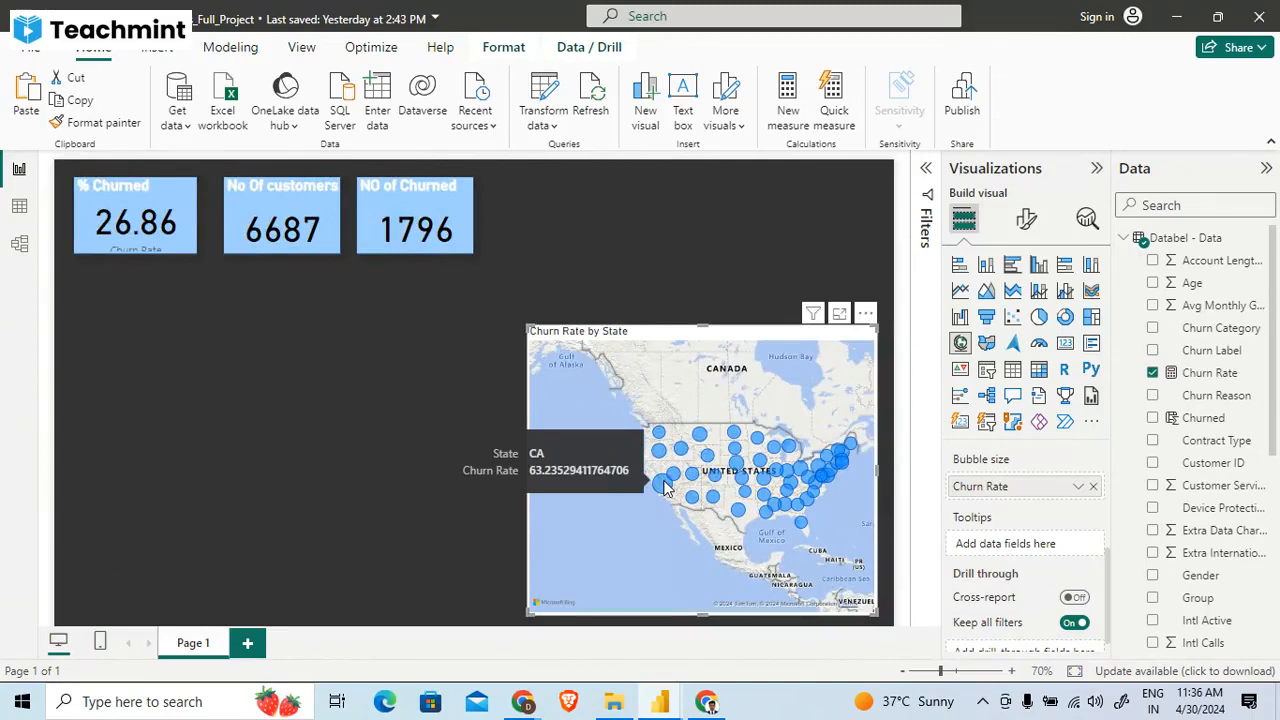
pyautogui.moveTo(667, 454)
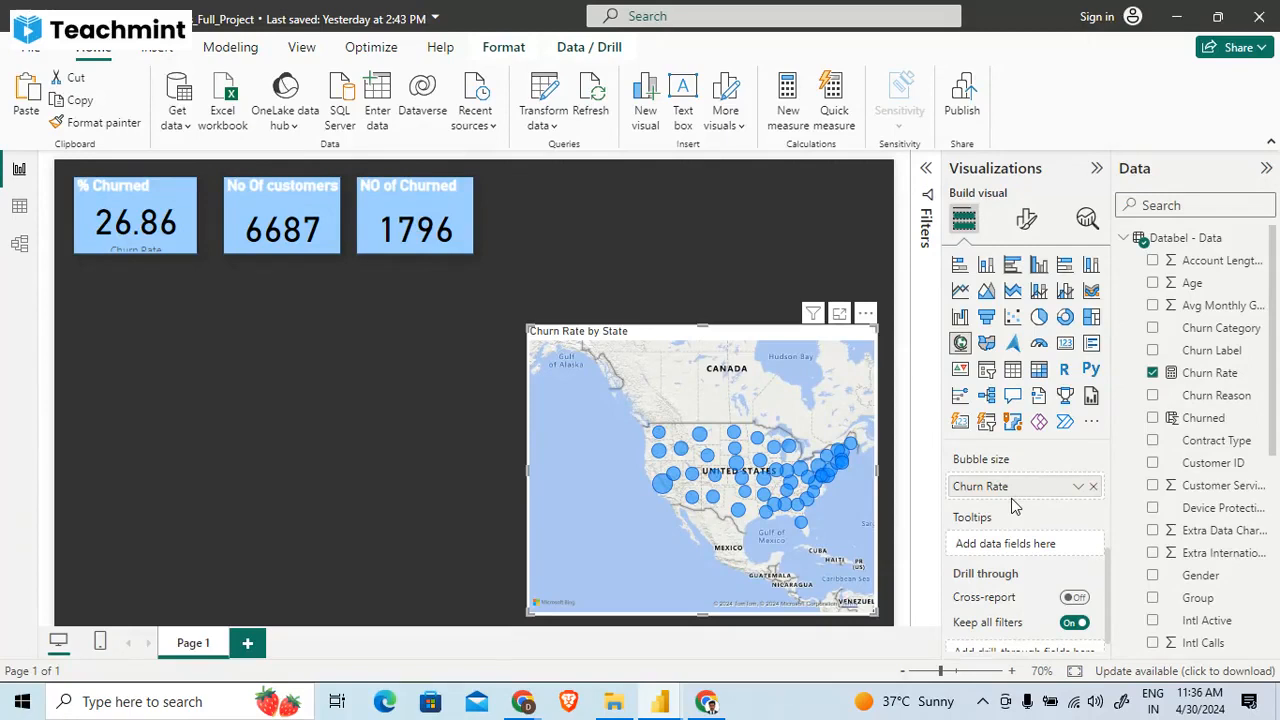
pyautogui.scroll(3, 1036, 527)
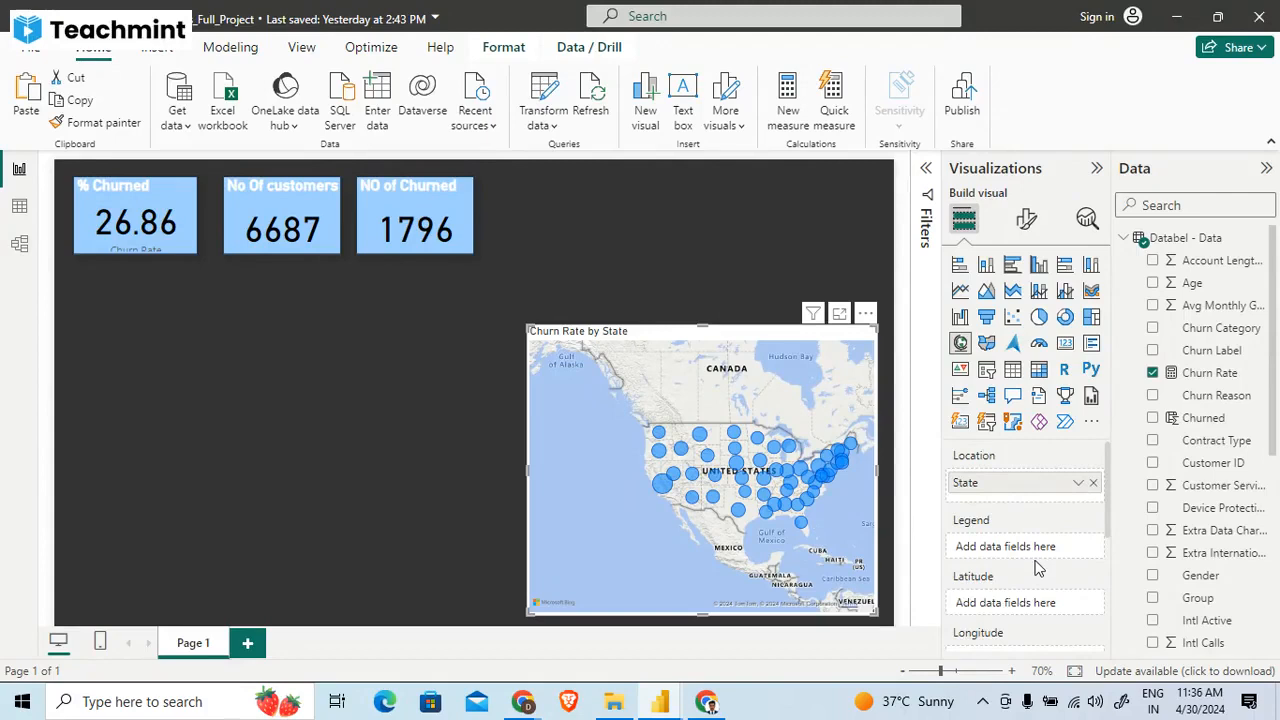
pyautogui.scroll(-3, 1036, 567)
pyautogui.scroll(-1, 1036, 567)
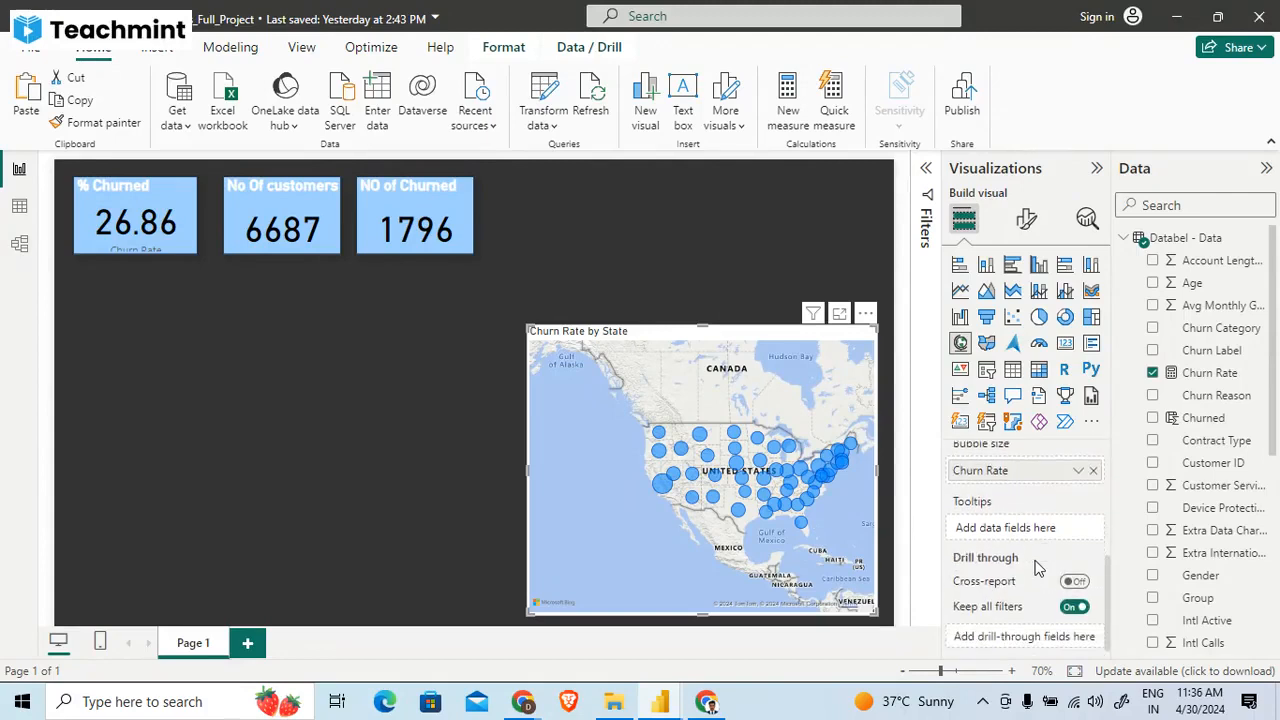
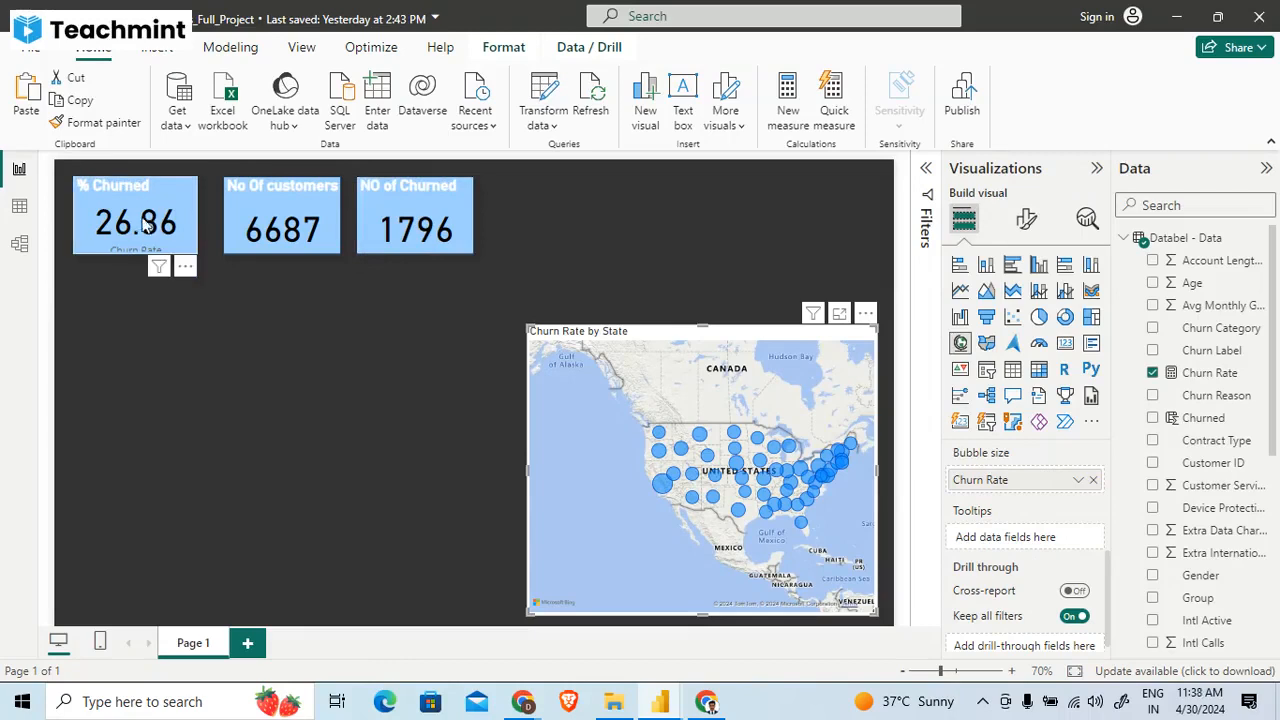
# - Nudge the % Churned card slightly right, and filter the cards by the State map's California bubble before clearing the selection
pyautogui.moveTo(152, 222)
pyautogui.mouseDown()
pyautogui.moveTo(133, 222)
pyautogui.moveTo(154, 222)
pyautogui.mouseUp()
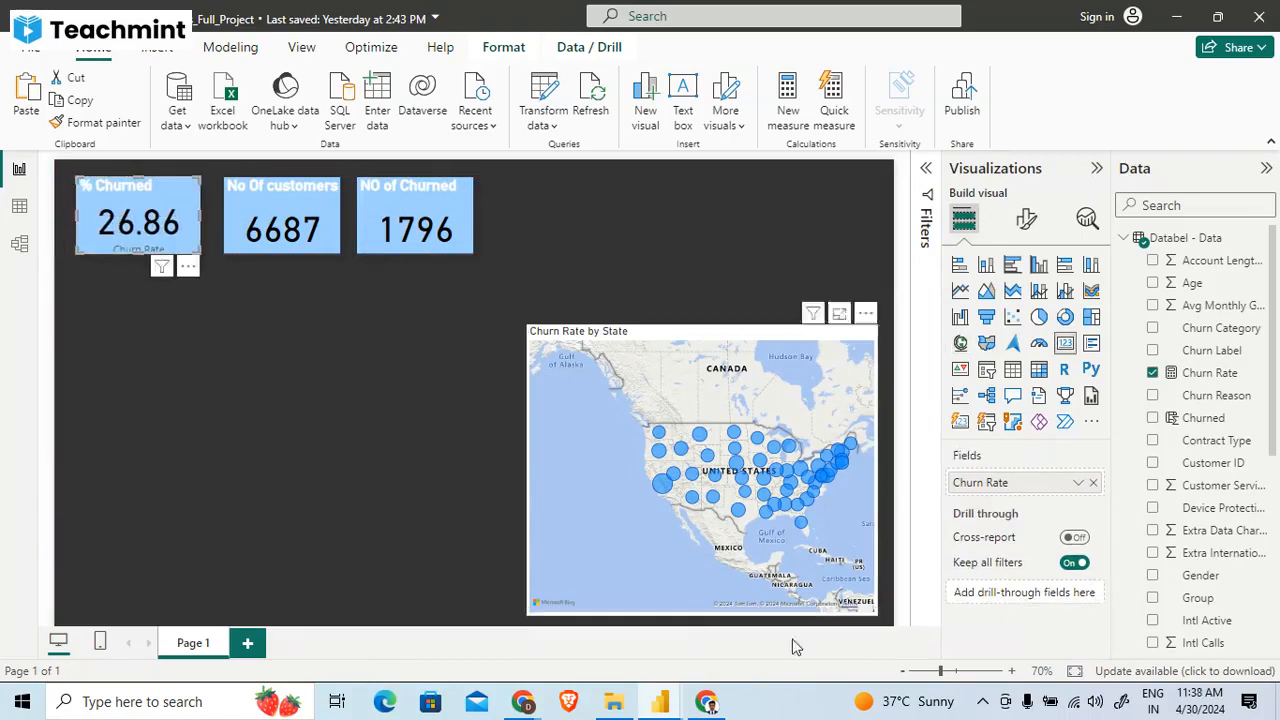
pyautogui.click(662, 487)
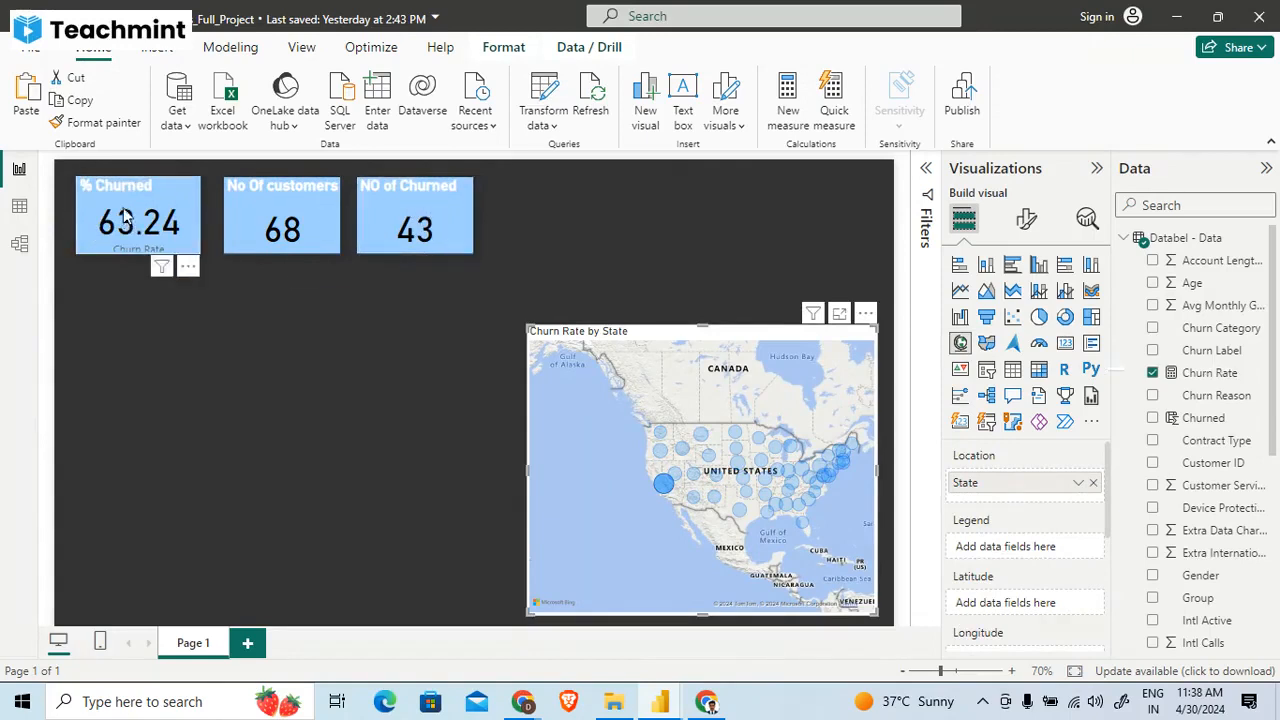
pyautogui.click(229, 377)
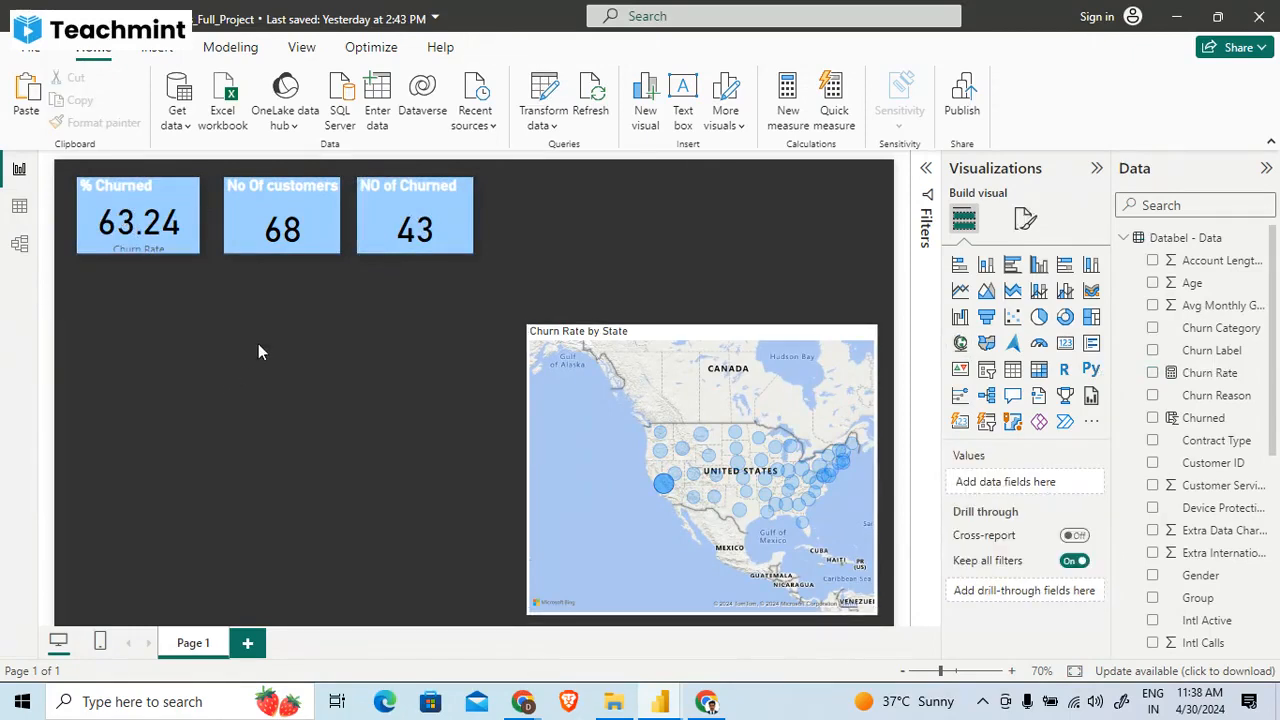
pyautogui.click(624, 471)
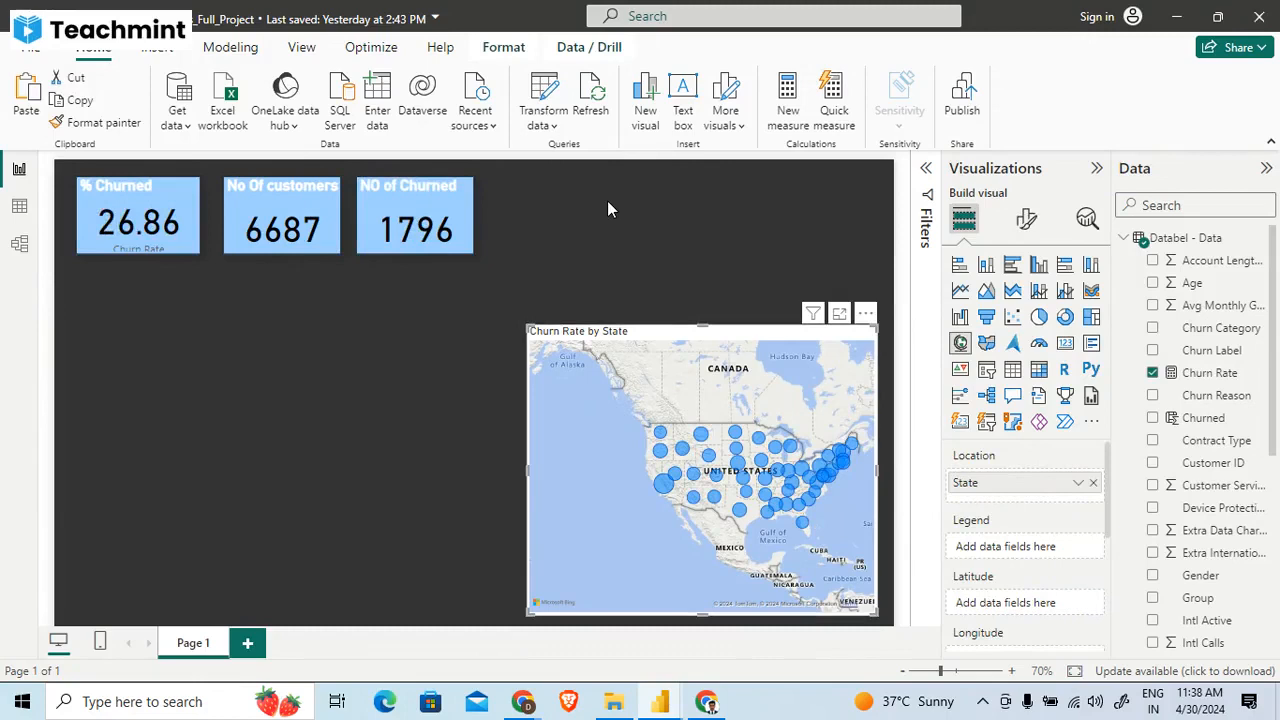
# - Recentre the State map so the United States bubbles sit in its middle, and deselect the visual
pyautogui.moveTo(658, 557); pyautogui.dragTo(630, 551)
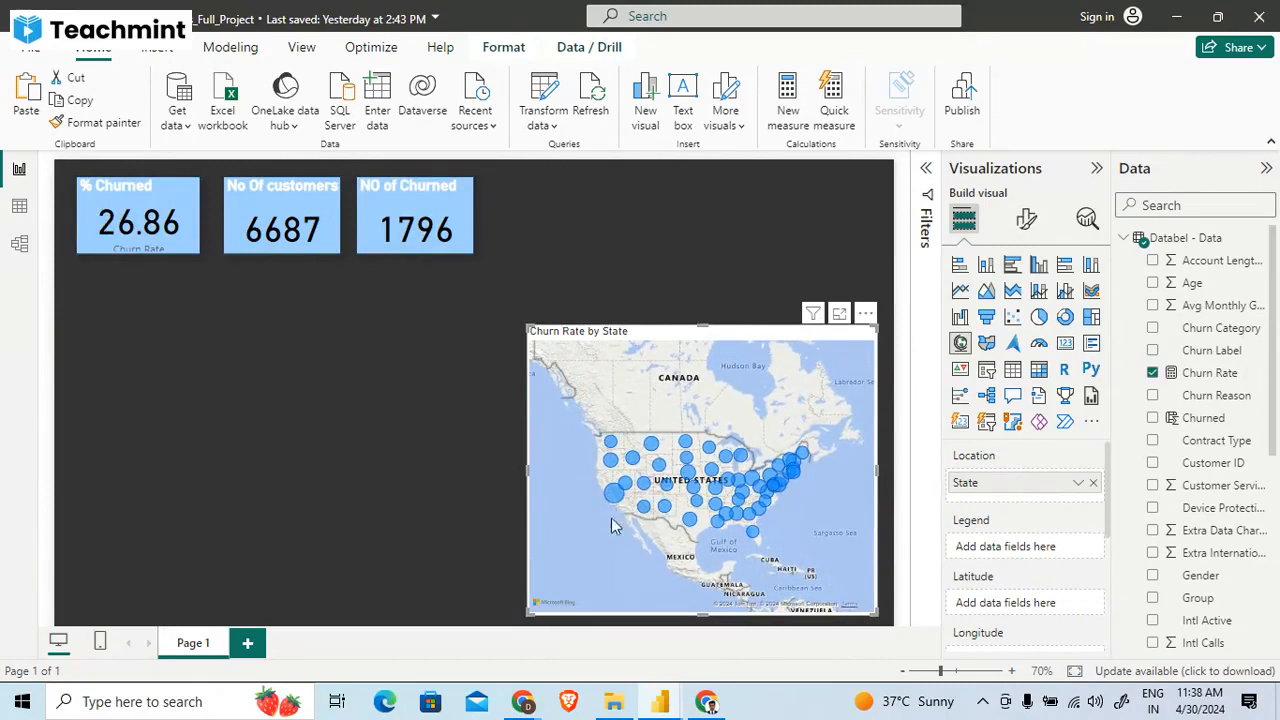
pyautogui.moveTo(603, 536)
pyautogui.mouseDown()
pyautogui.moveTo(610, 549)
pyautogui.moveTo(608, 531)
pyautogui.mouseUp()
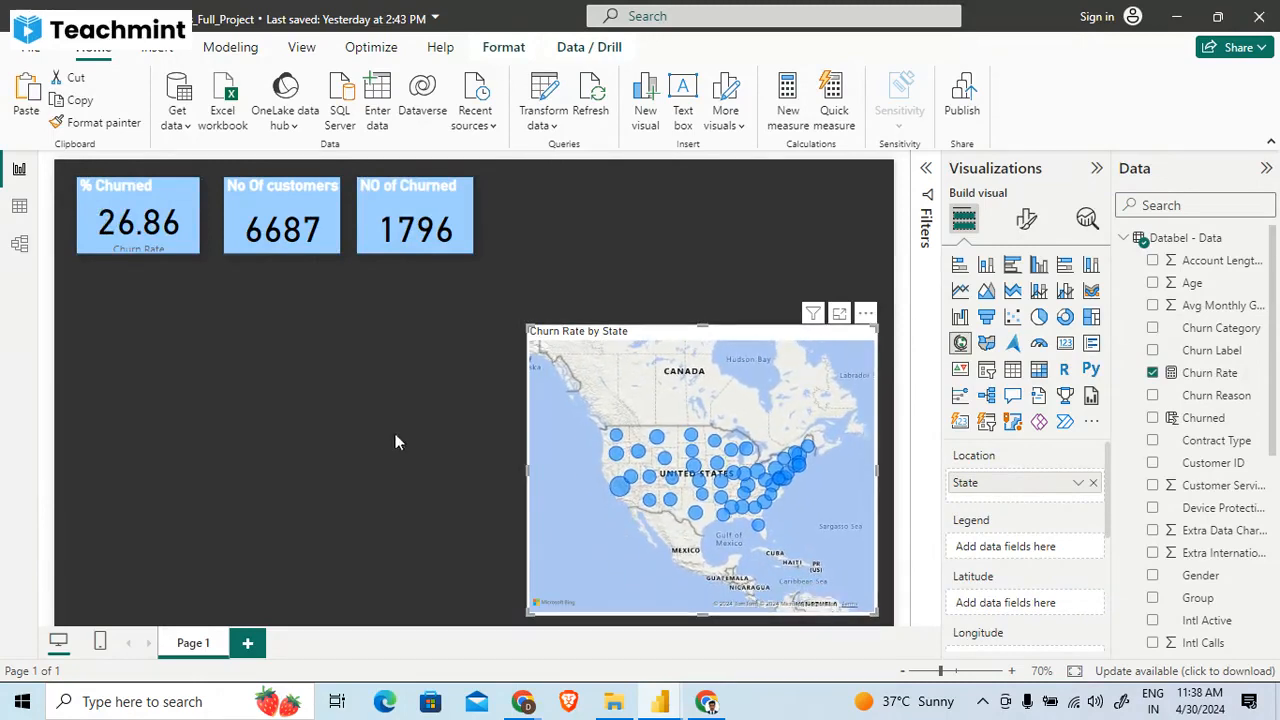
pyautogui.click(442, 428)
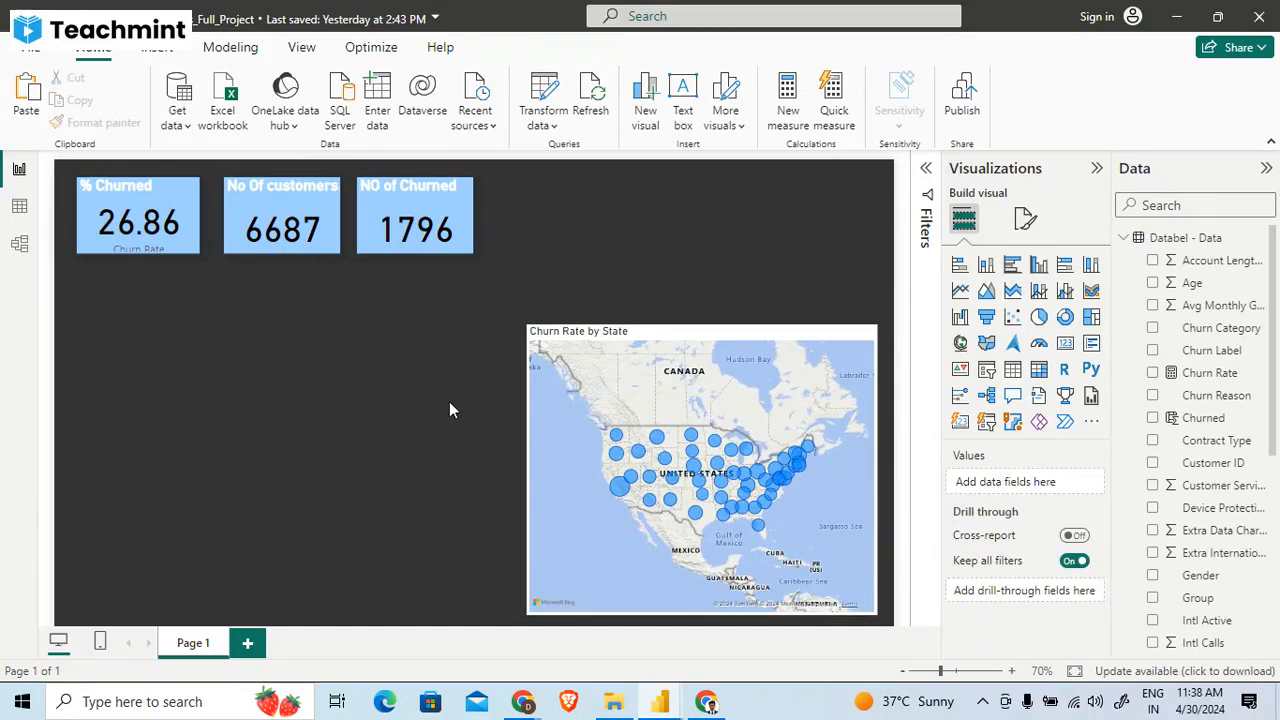
# - Switch to the reference churn report and examine the field assignments of the Count of Customer ID by Contract Type donut chart
pyautogui.hotkey('alt', 'Tab')
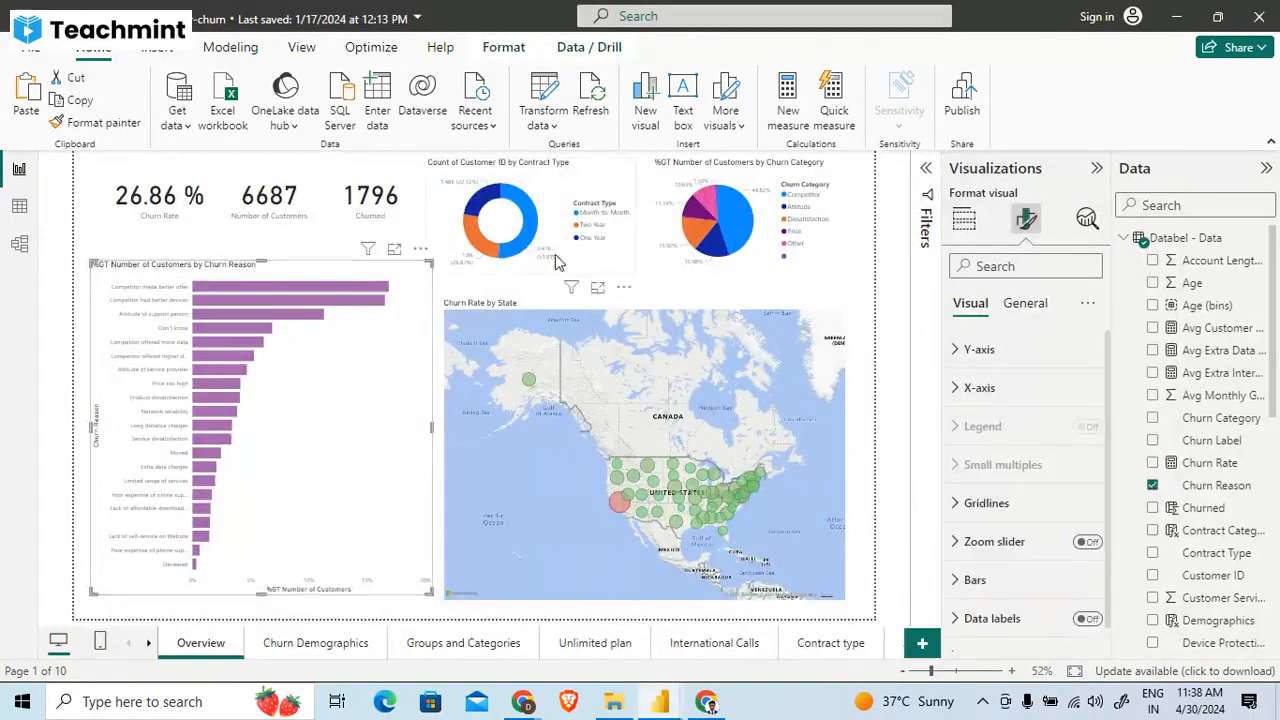
pyautogui.click(550, 256)
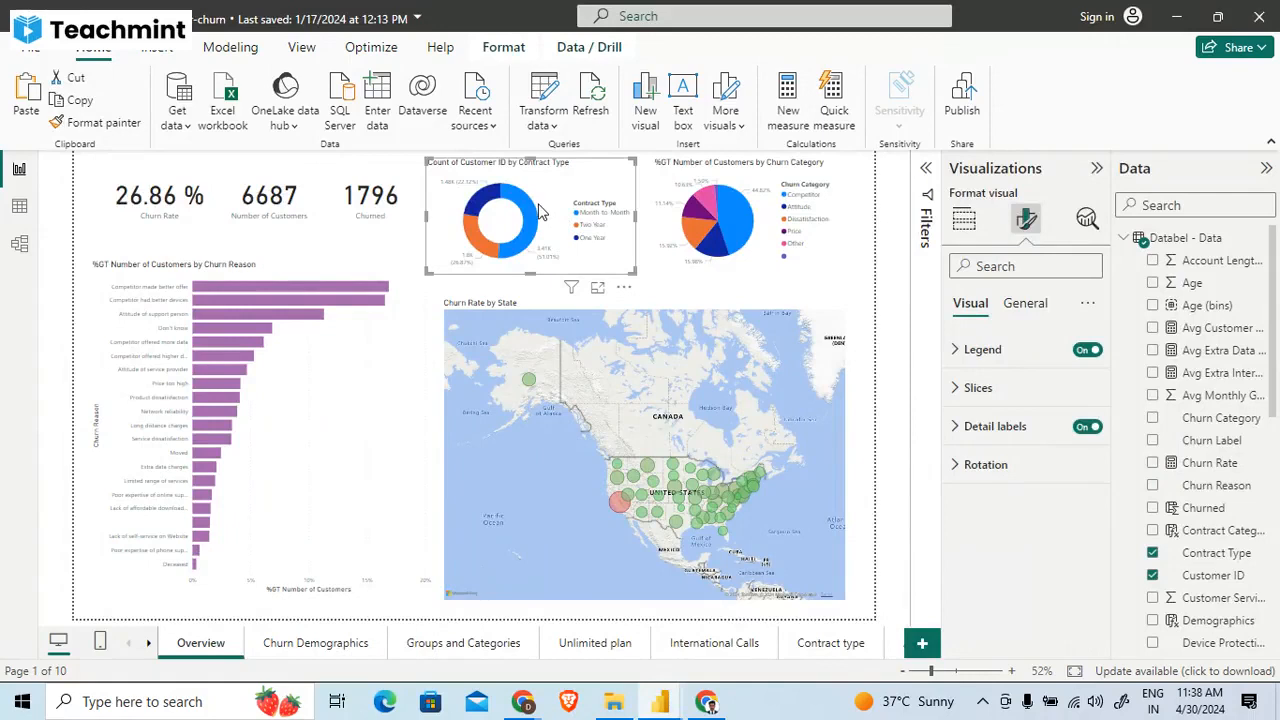
pyautogui.moveTo(538, 214)
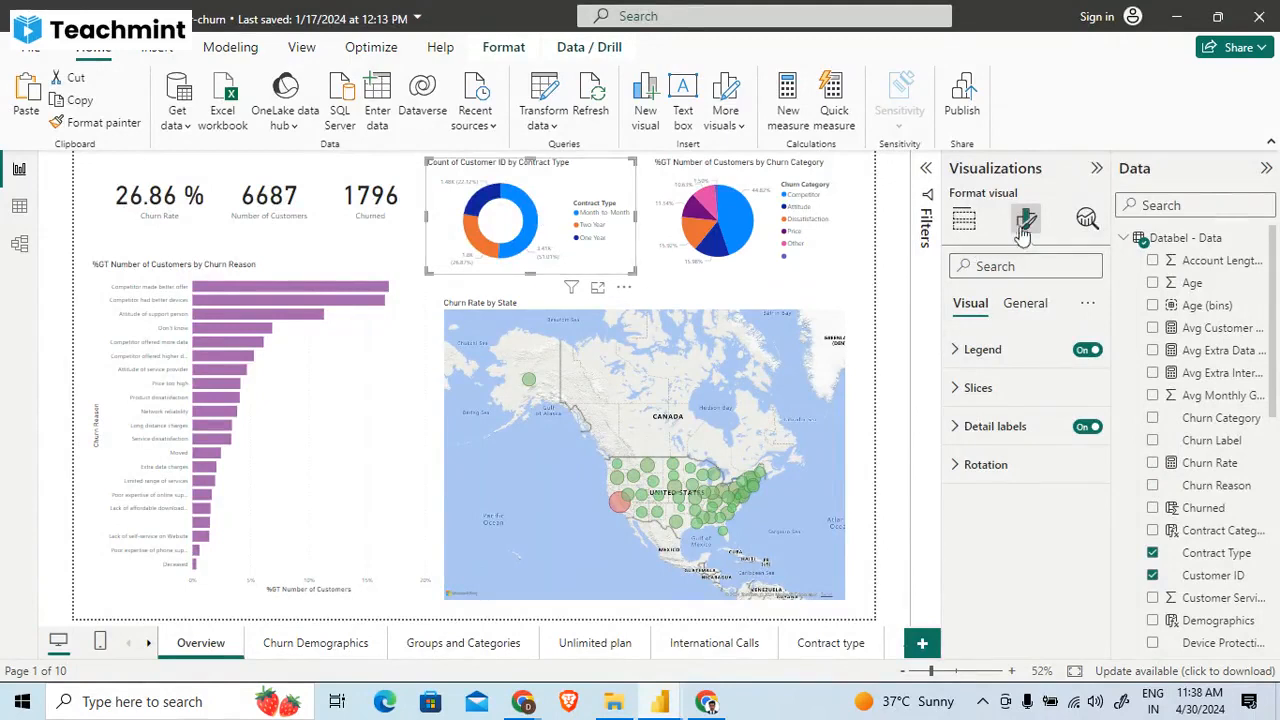
pyautogui.click(966, 222)
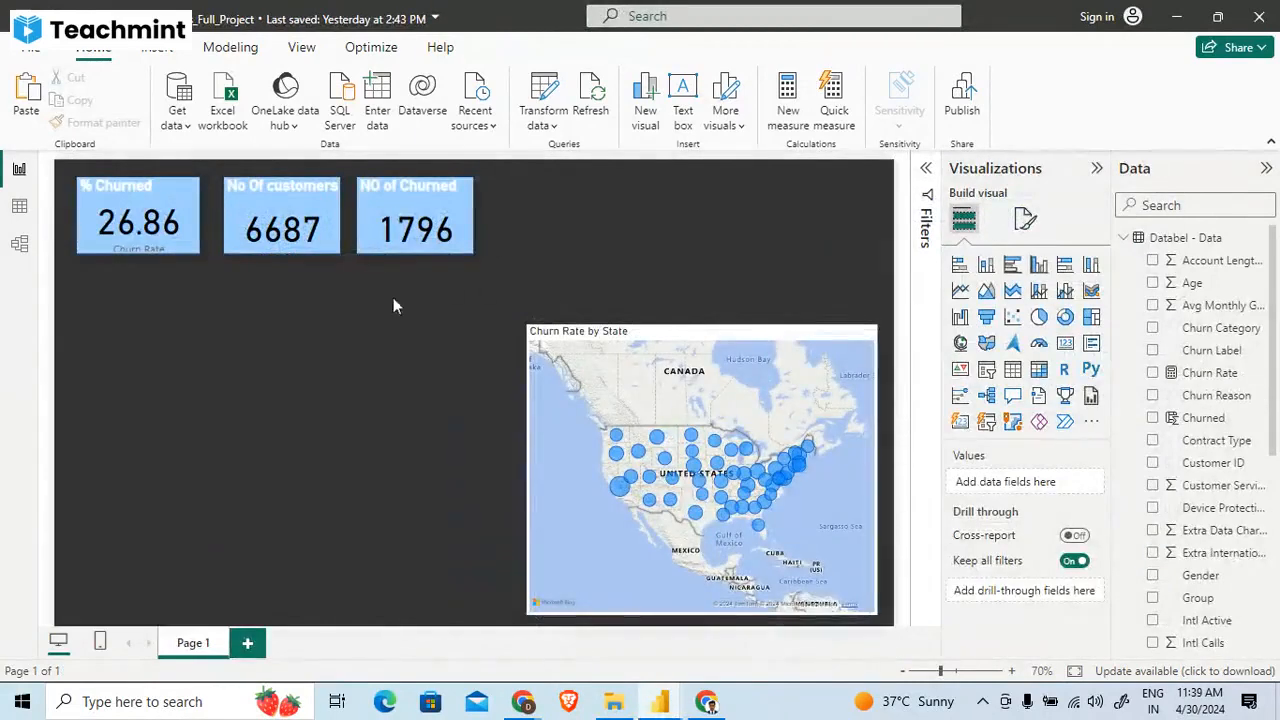
# - Return to the project report, add a compact donut chart, and place it directly above the State map, aligned with its left edge
pyautogui.click(1064, 318)
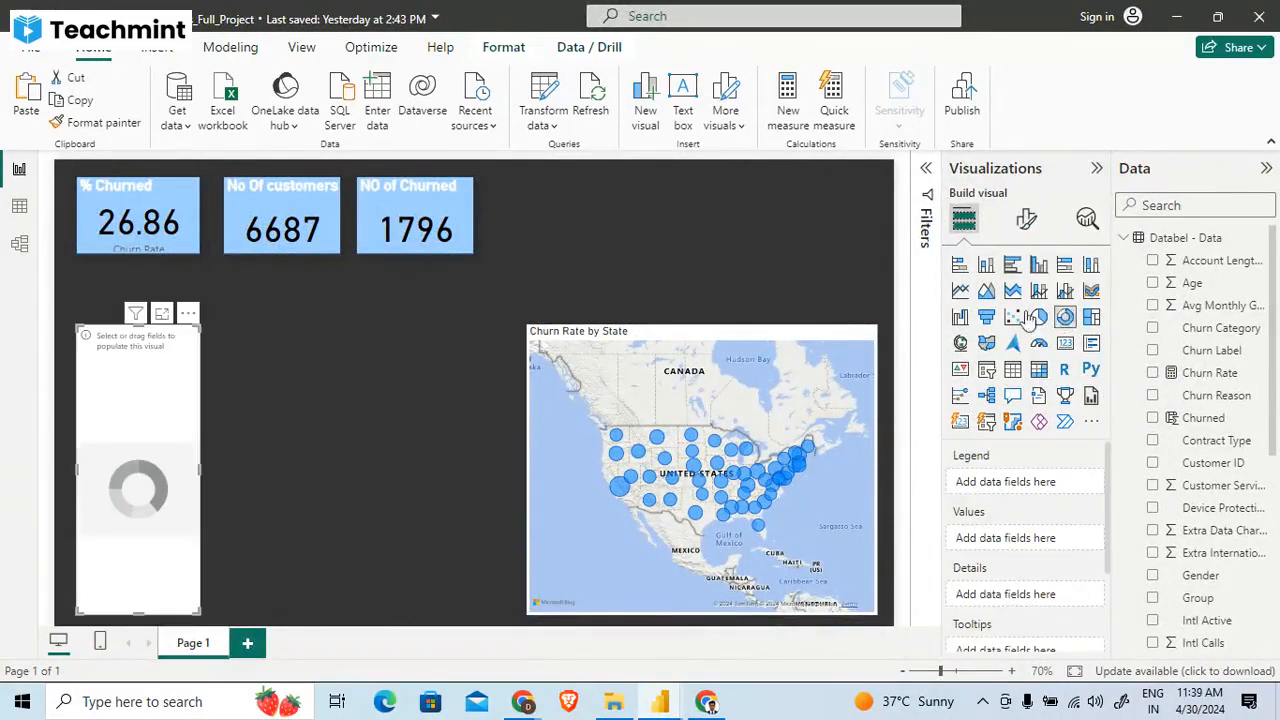
pyautogui.moveTo(200, 327); pyautogui.dragTo(270, 458)
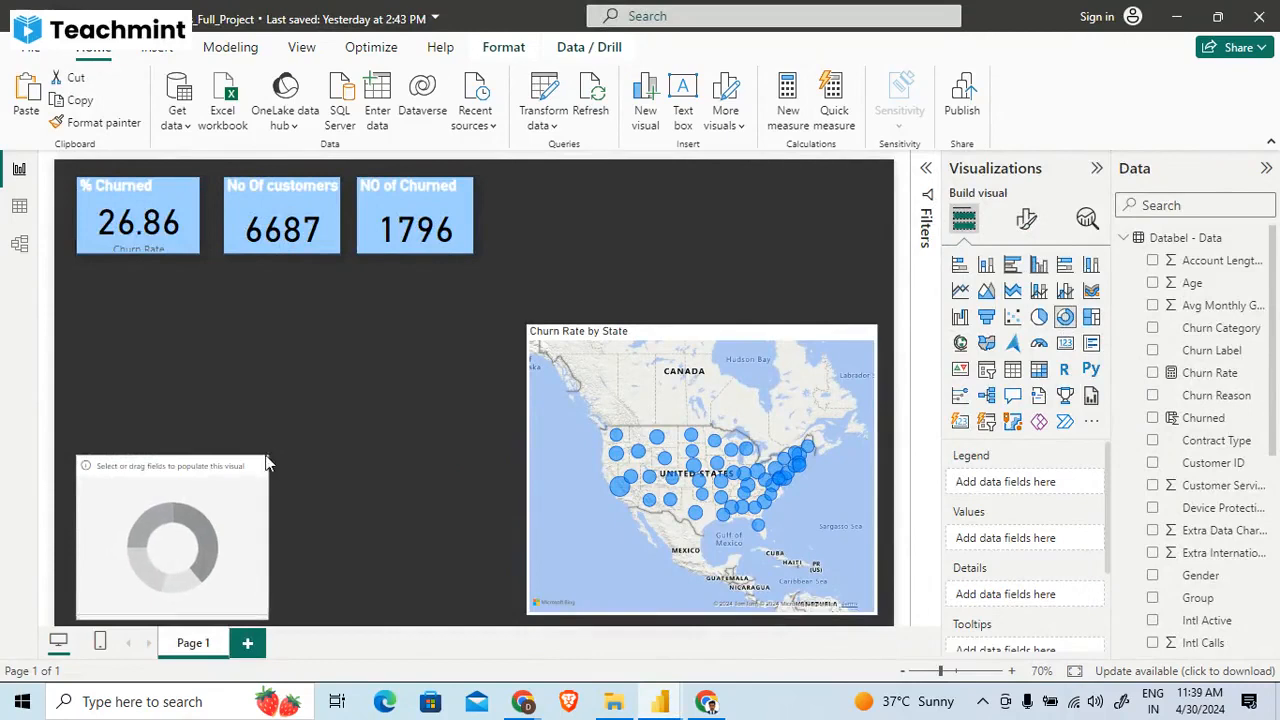
pyautogui.moveTo(214, 508); pyautogui.dragTo(615, 230)
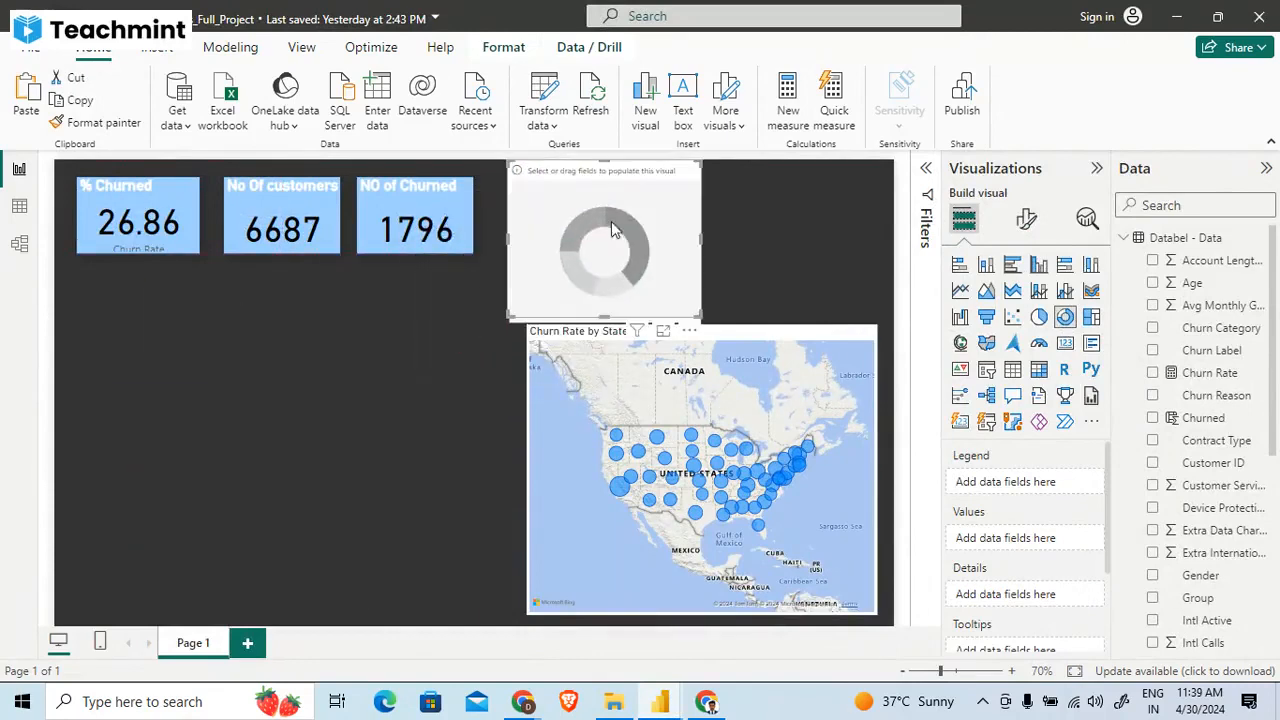
pyautogui.moveTo(701, 316); pyautogui.dragTo(688, 306)
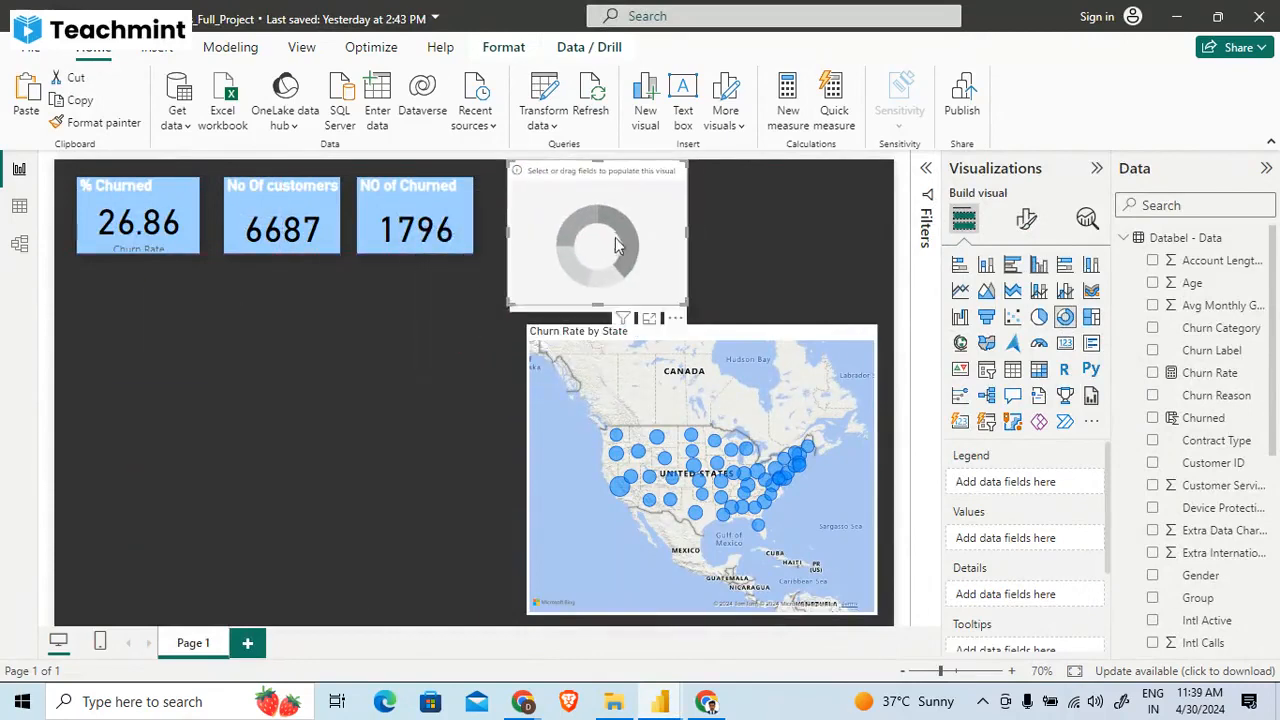
pyautogui.moveTo(613, 237); pyautogui.dragTo(638, 242)
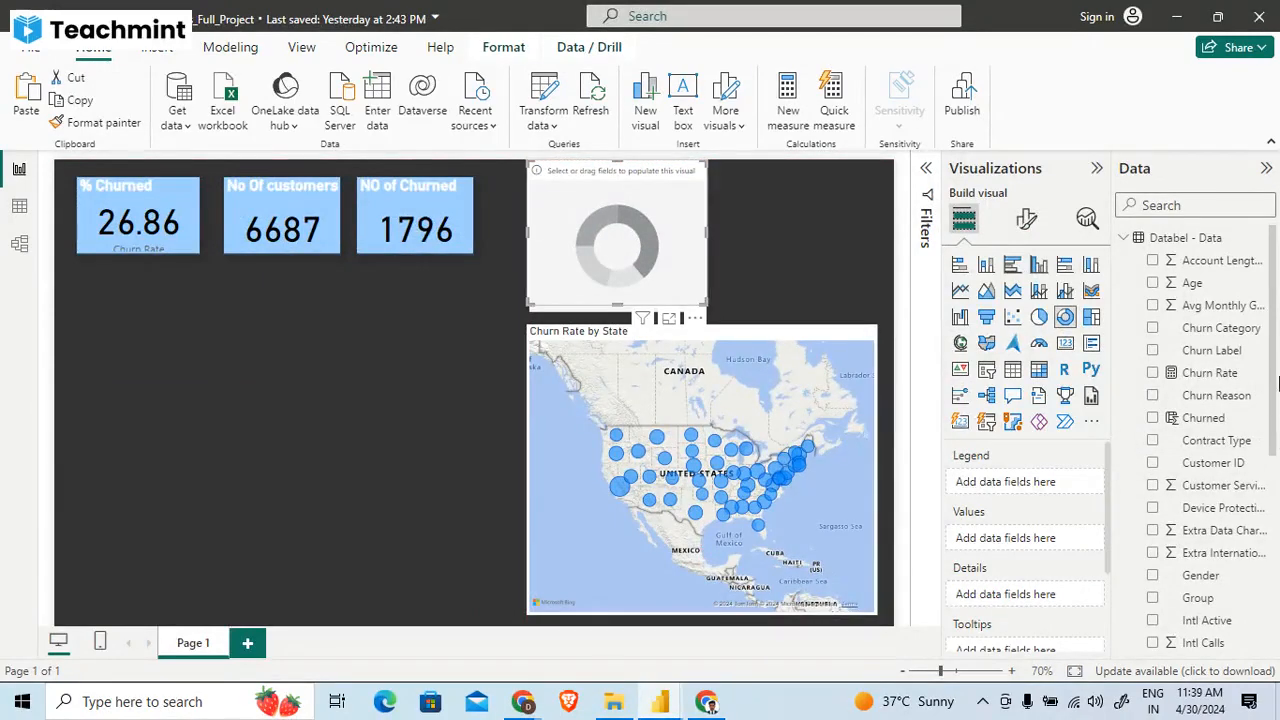
# - Assign Contract Type to the donut chart's legend and check which values field the reference report's donut chart uses
pyautogui.scroll(-1, 1274, 403)
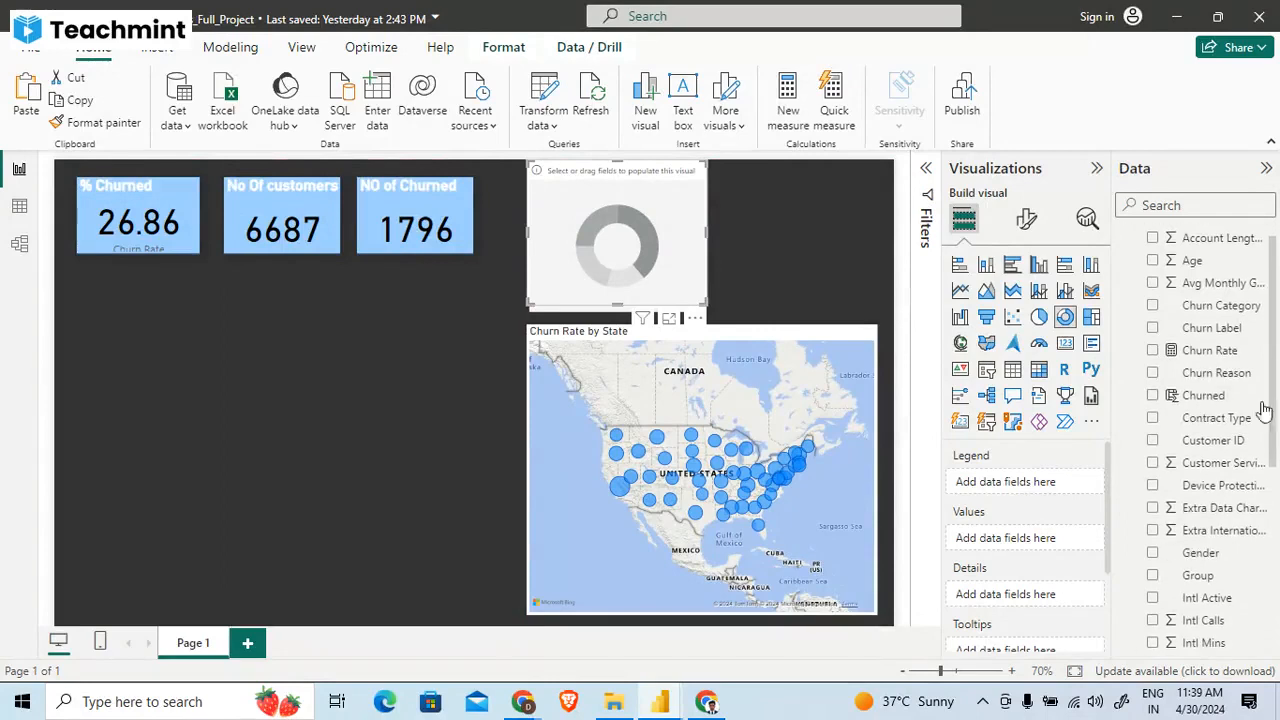
pyautogui.moveTo(1214, 417); pyautogui.dragTo(1062, 478)
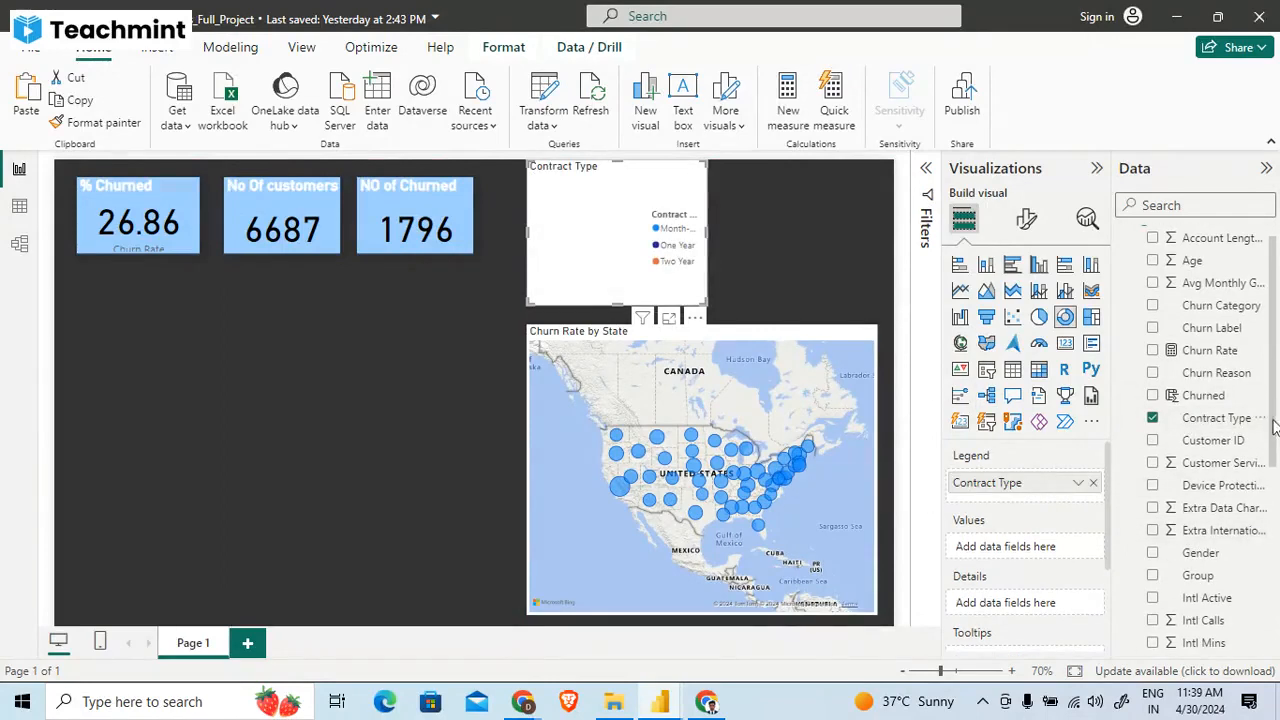
pyautogui.scroll(-1, 1277, 430)
pyautogui.hotkey('alt', 'Tab')
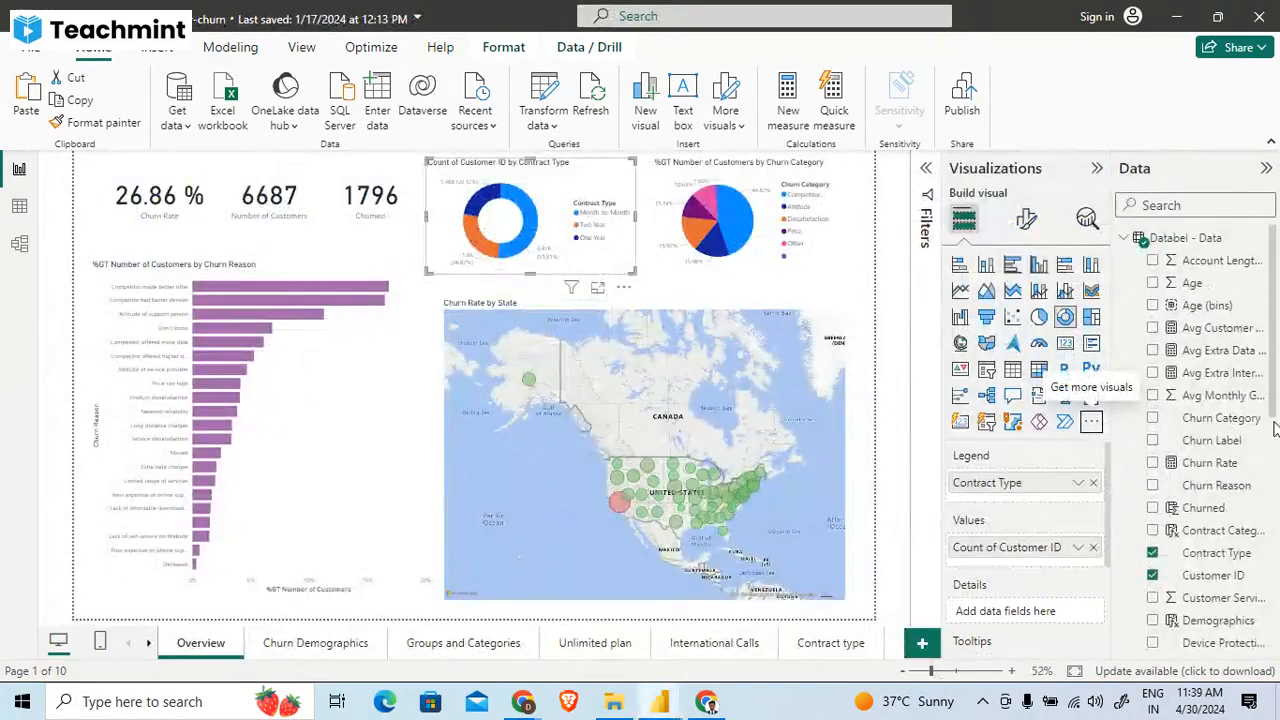
pyautogui.hotkey('alt', 'Tab')
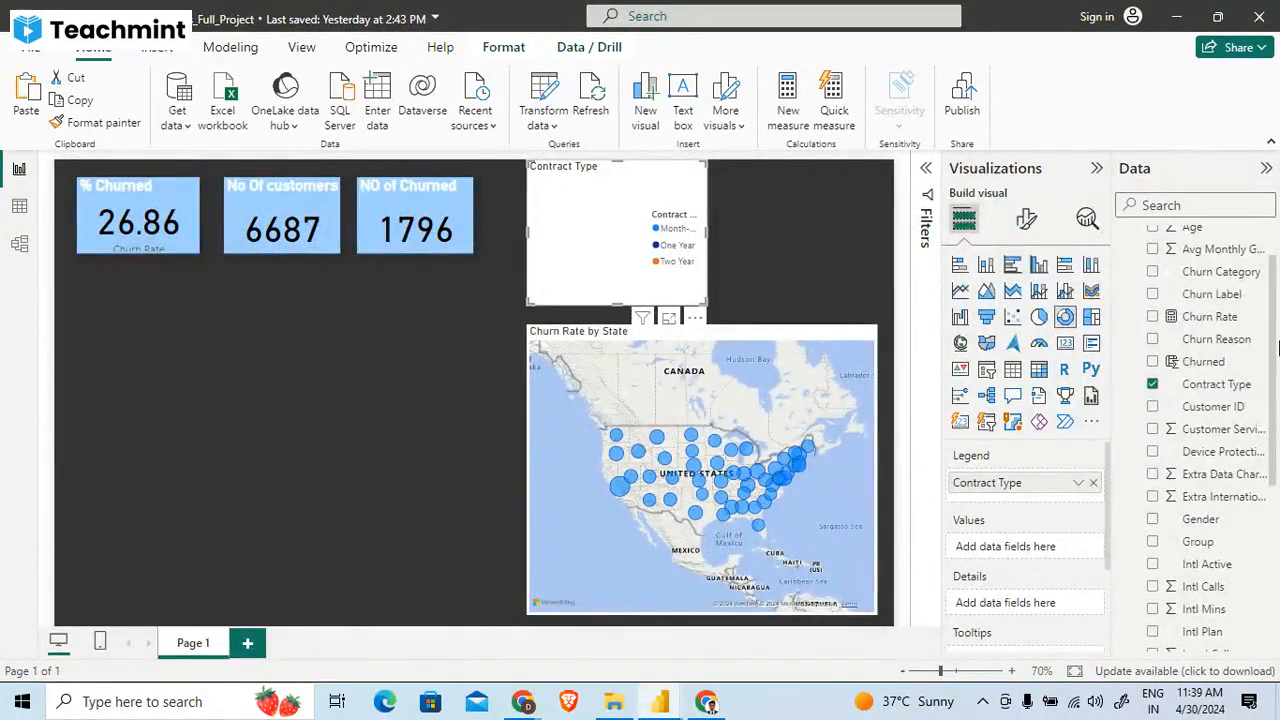
# - Assign the Number of customers measure to the donut chart's values and widen the chart slightly
pyautogui.scroll(1, 1277, 340)
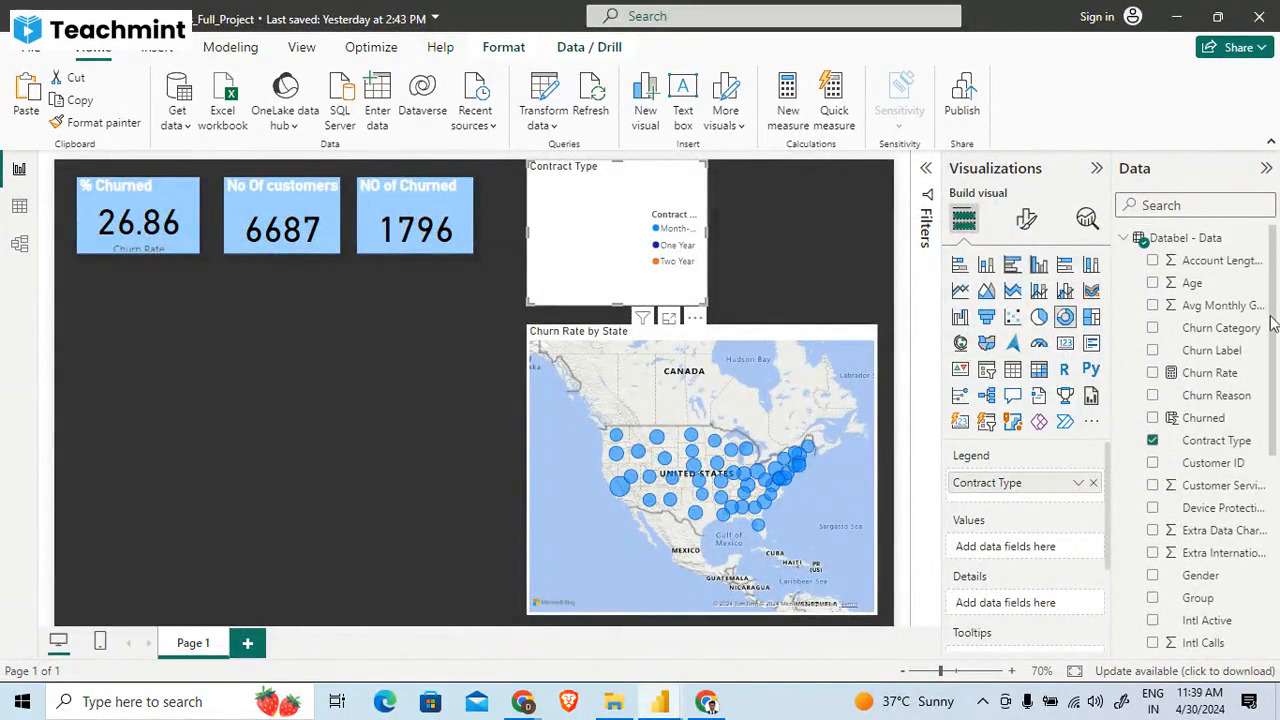
pyautogui.moveTo(1267, 340); pyautogui.dragTo(1270, 568)
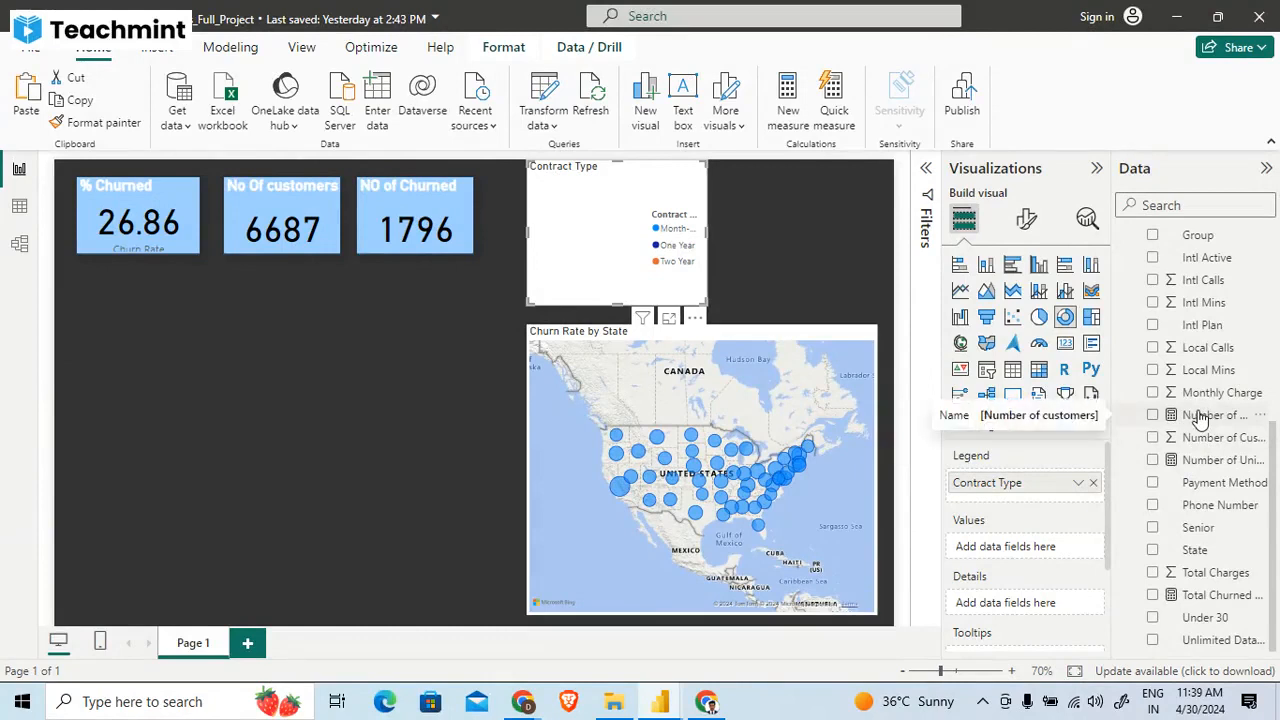
pyautogui.moveTo(1200, 415); pyautogui.dragTo(1030, 548)
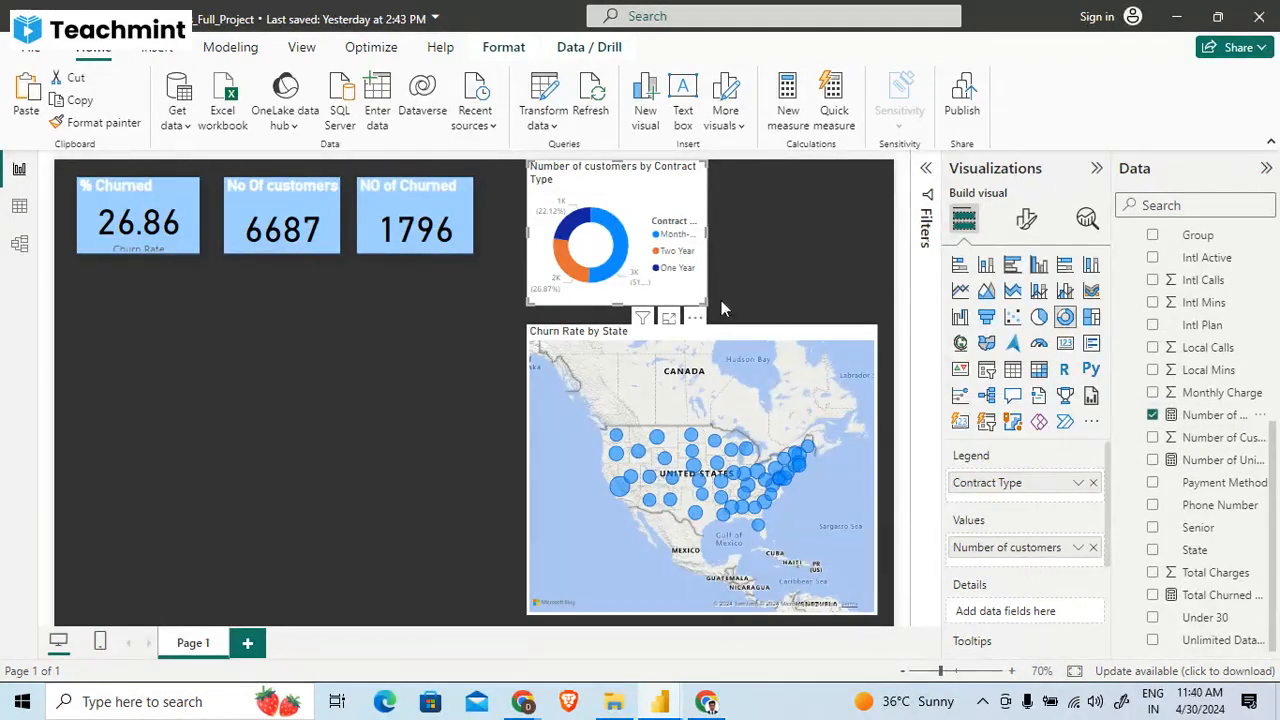
pyautogui.moveTo(705, 302); pyautogui.dragTo(750, 306)
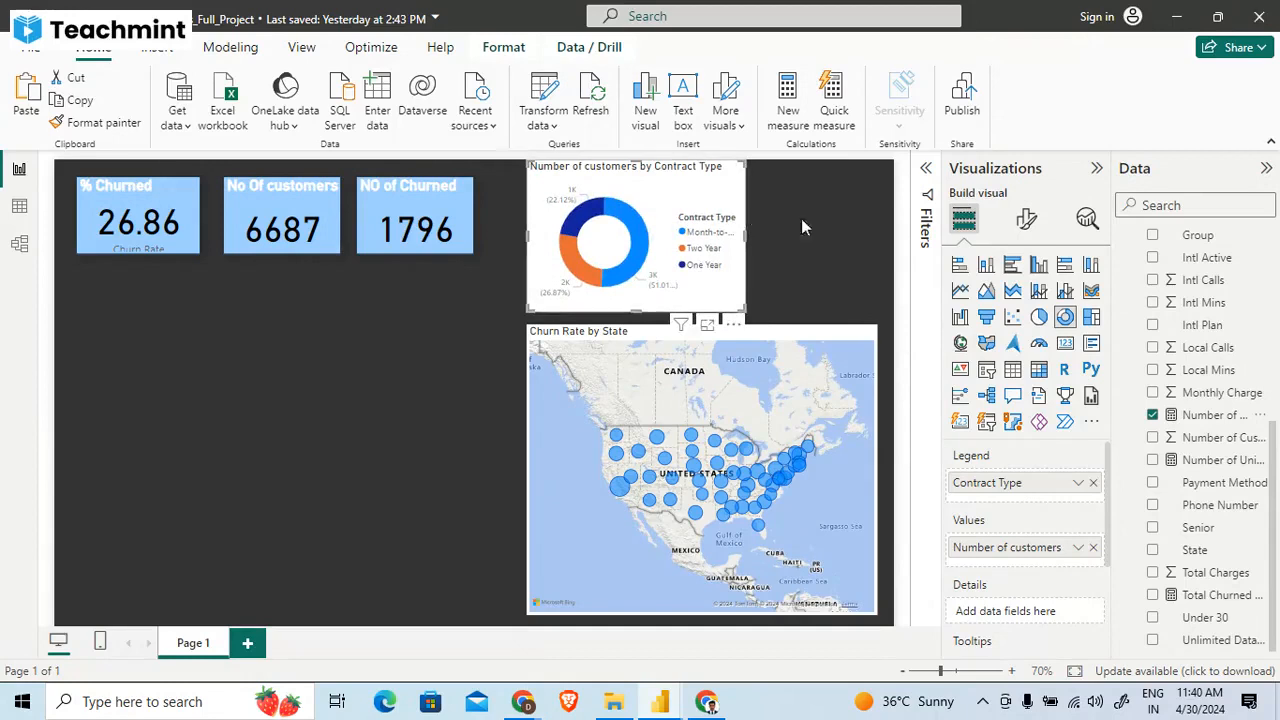
# - Try dark grey, light blue, light pink and light red backgrounds on the donut chart, and settle on light grey
pyautogui.click(1026, 219)
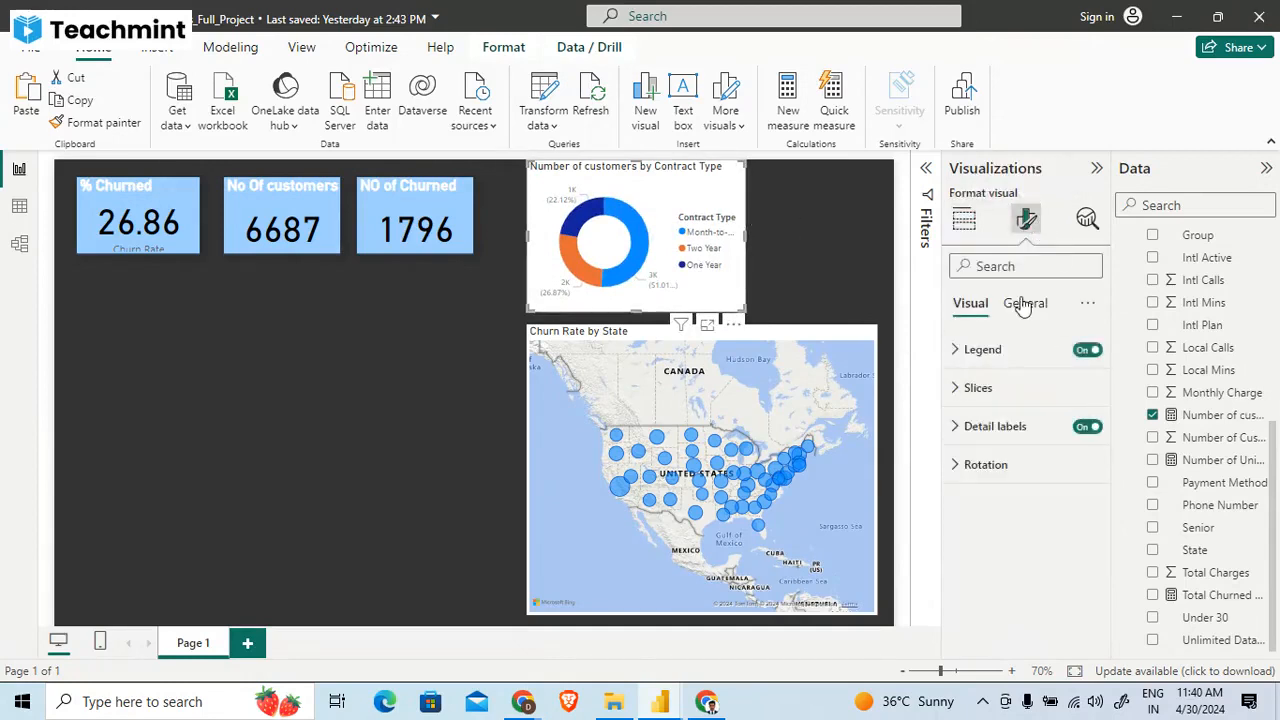
pyautogui.click(1025, 303)
pyautogui.click(1000, 425)
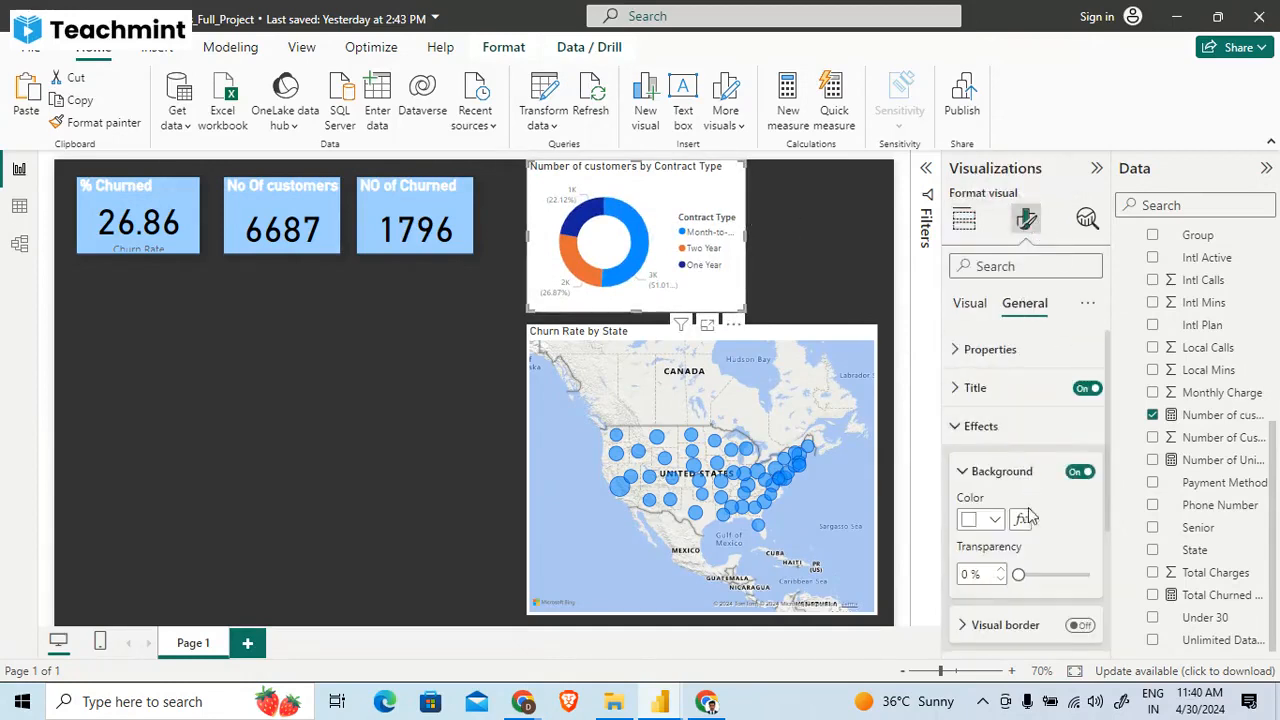
pyautogui.click(987, 519)
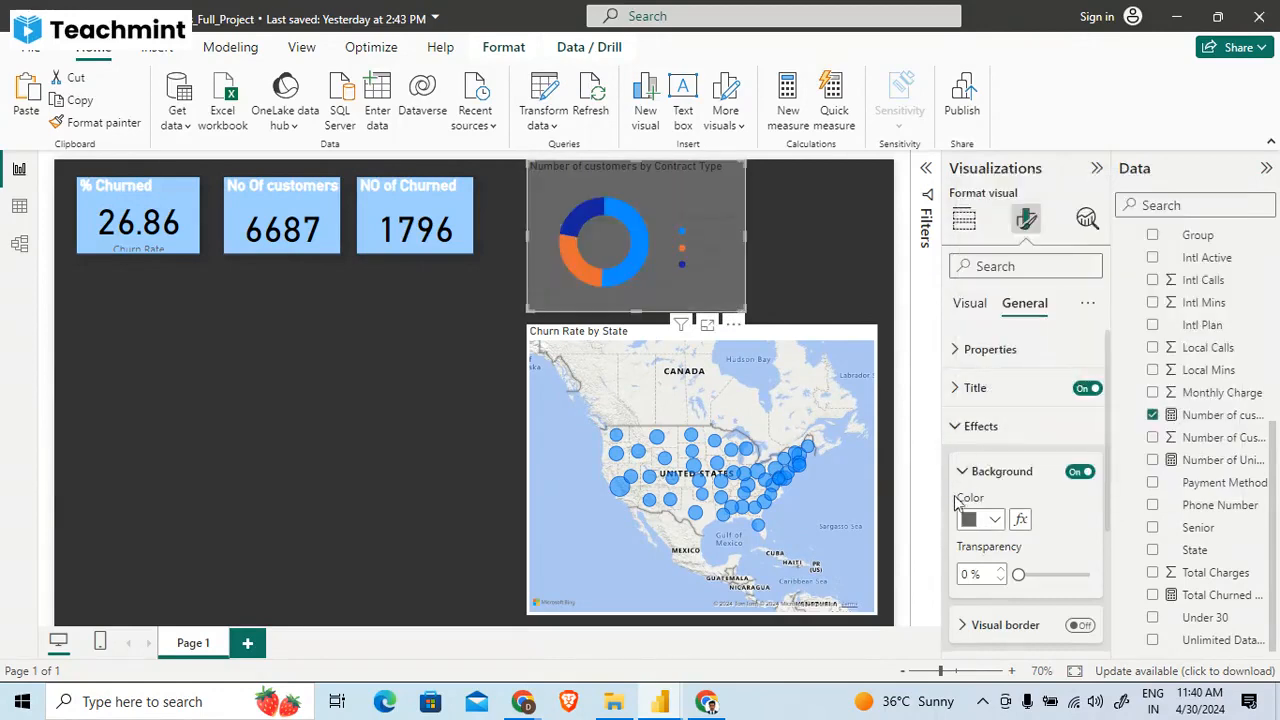
pyautogui.click(970, 522)
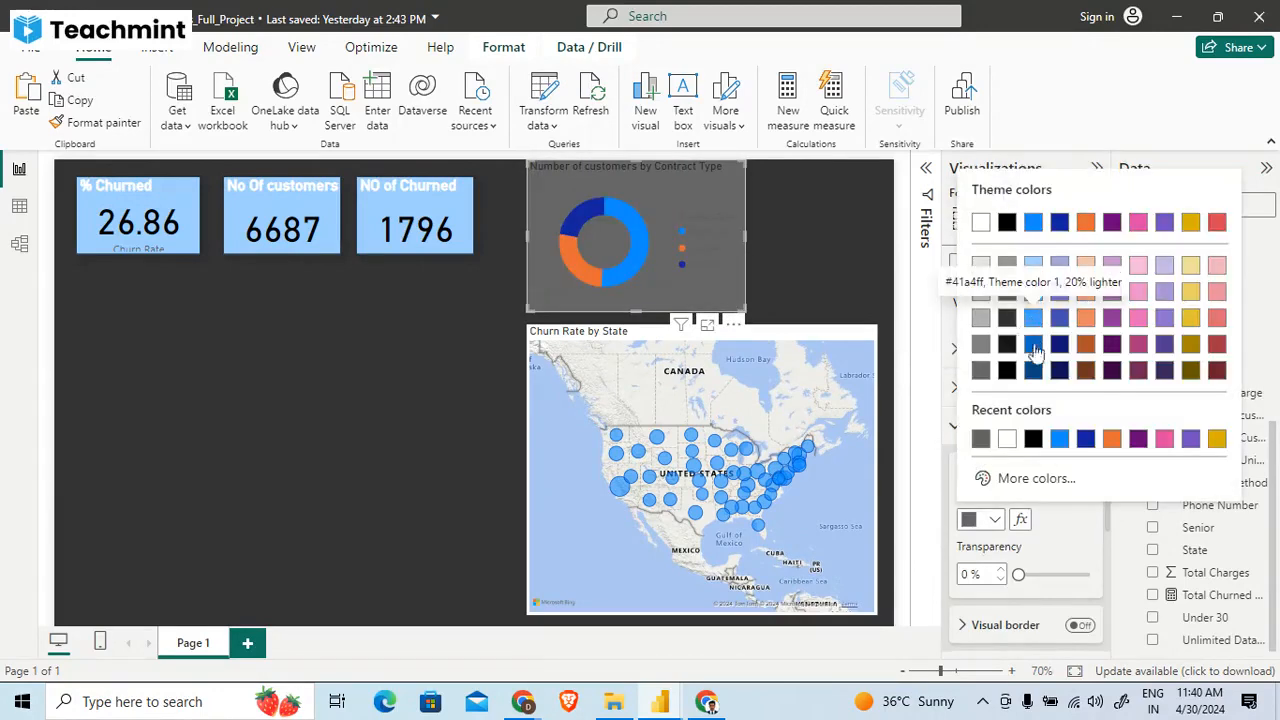
pyautogui.click(1032, 267)
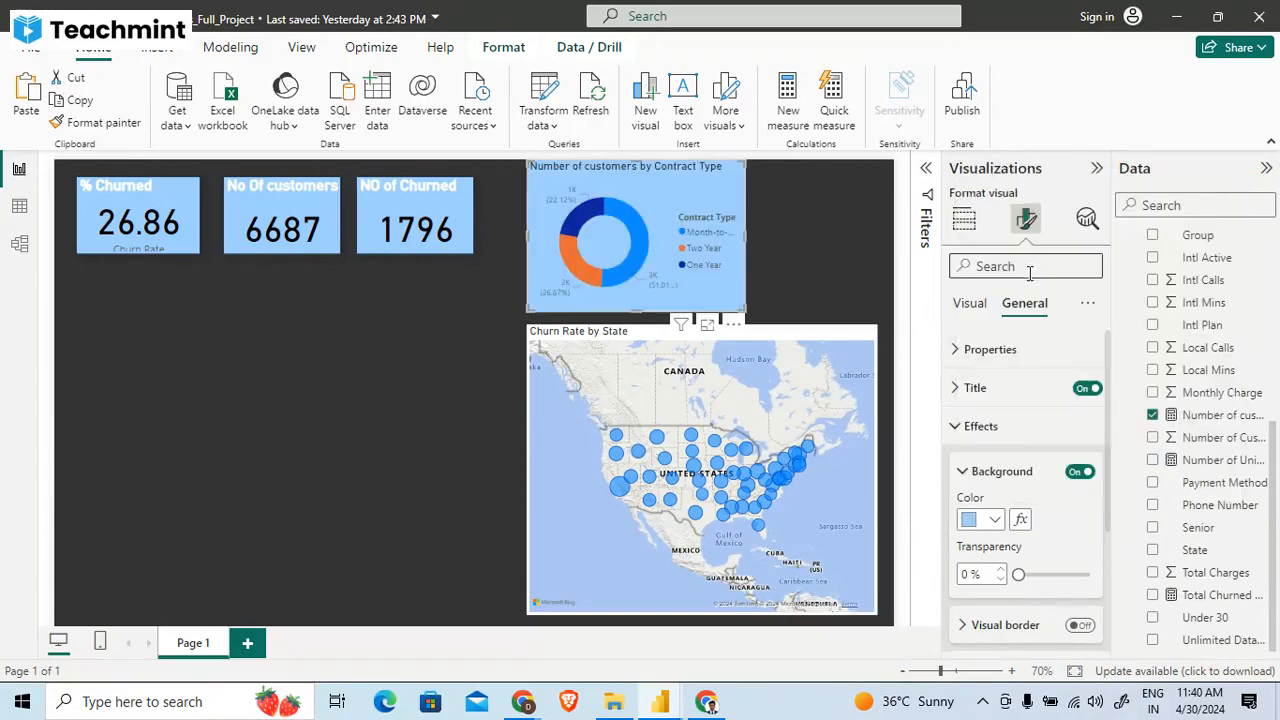
pyautogui.click(968, 524)
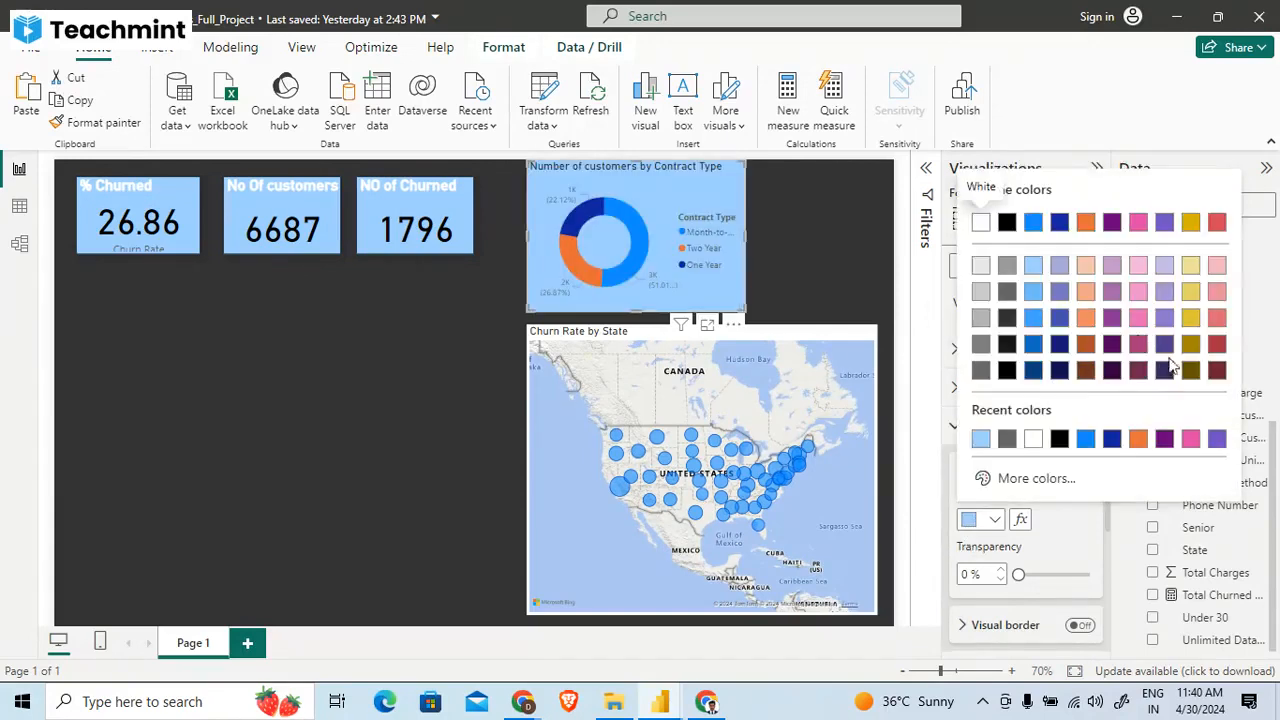
pyautogui.click(1138, 265)
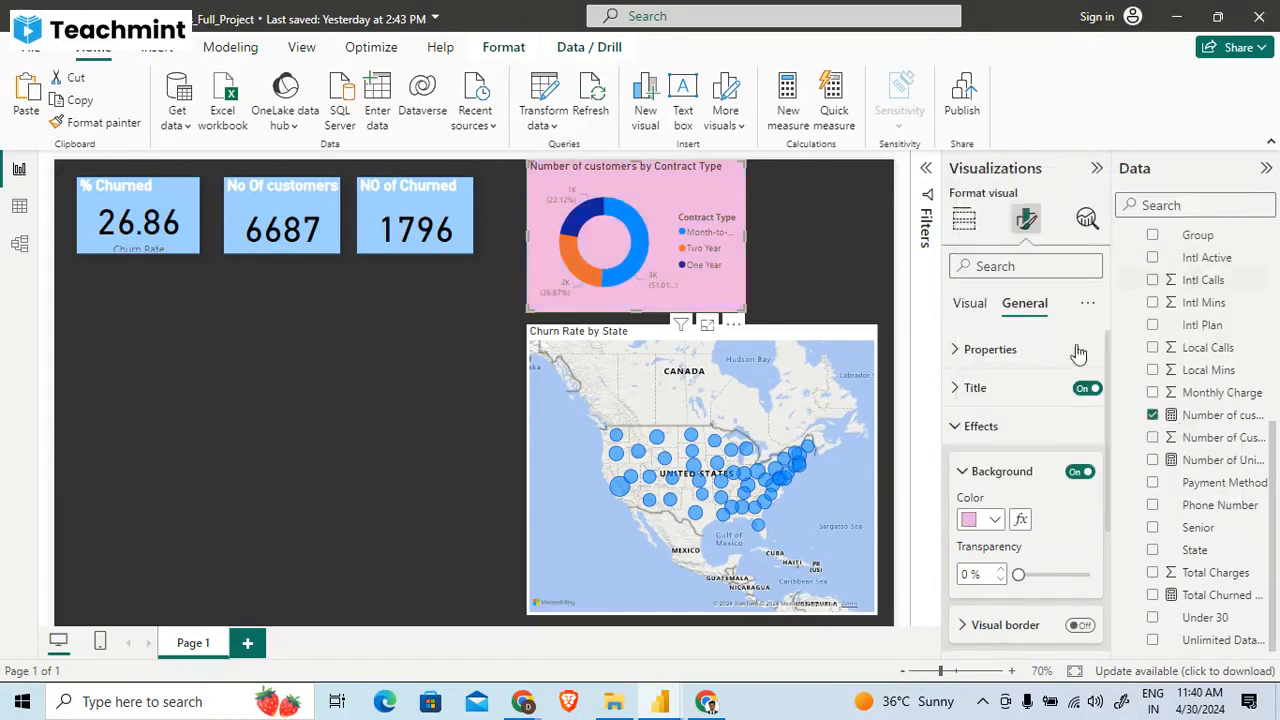
pyautogui.click(996, 521)
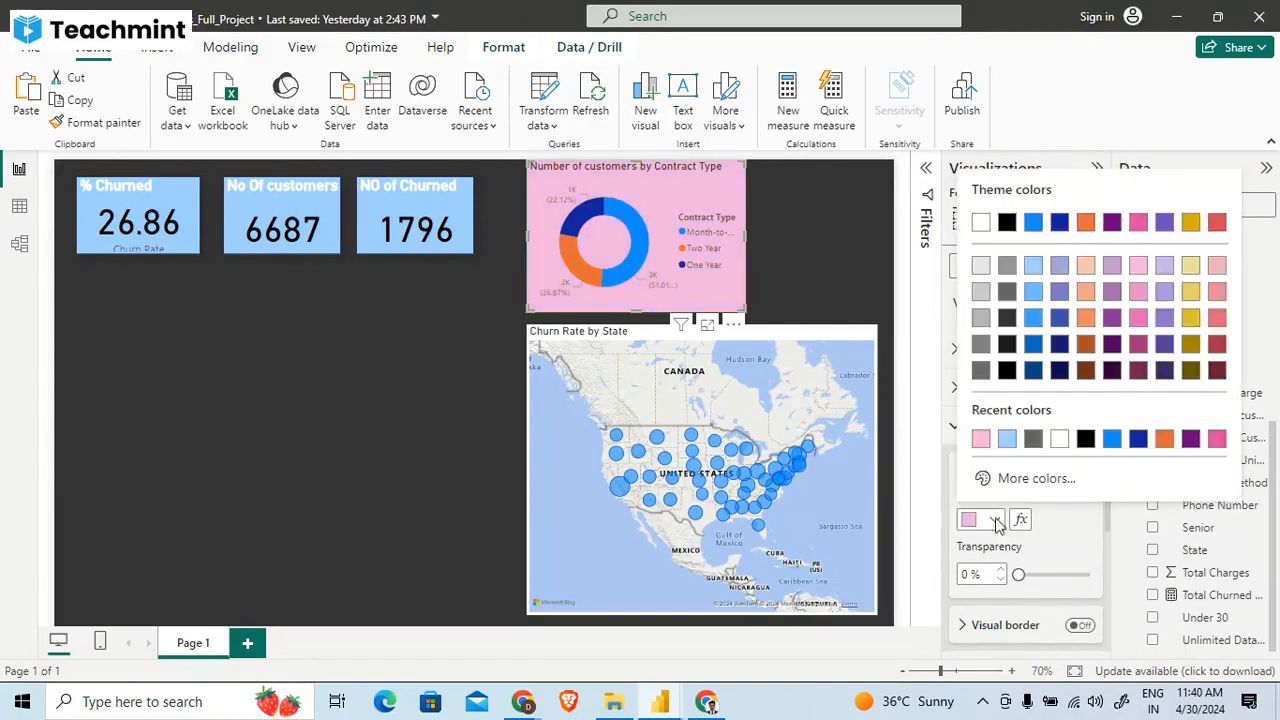
pyautogui.click(1217, 266)
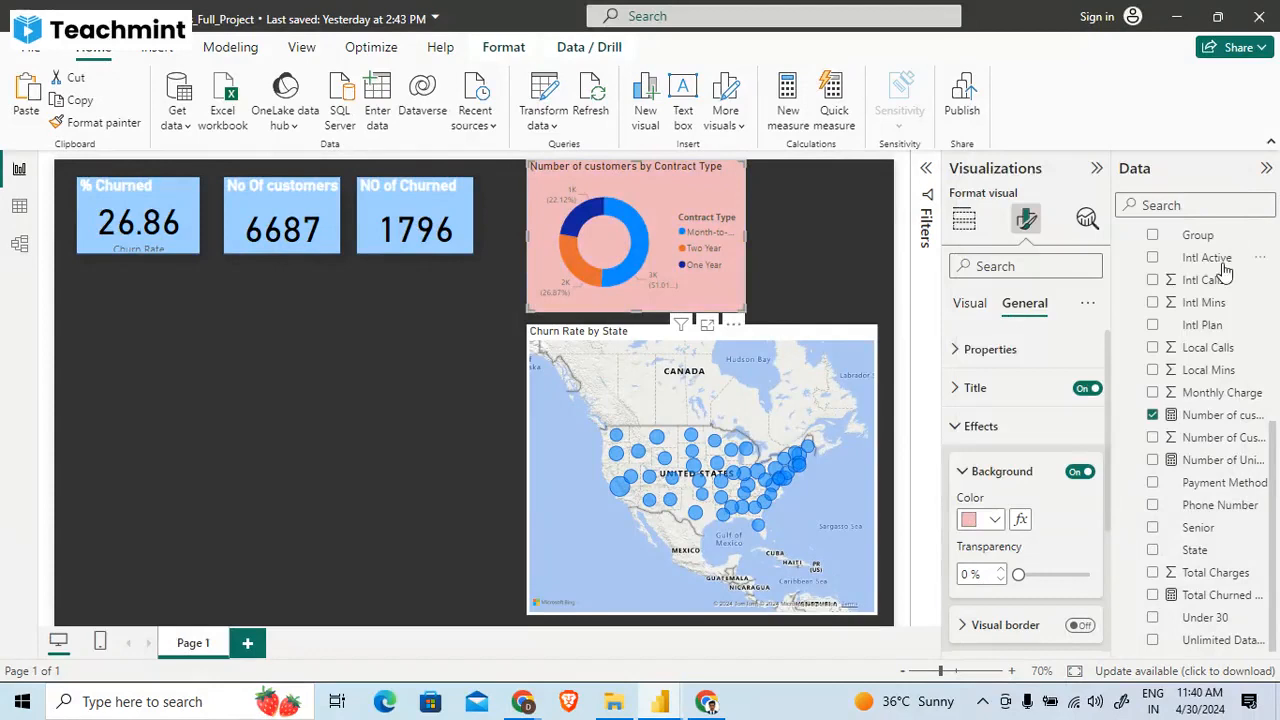
pyautogui.click(978, 521)
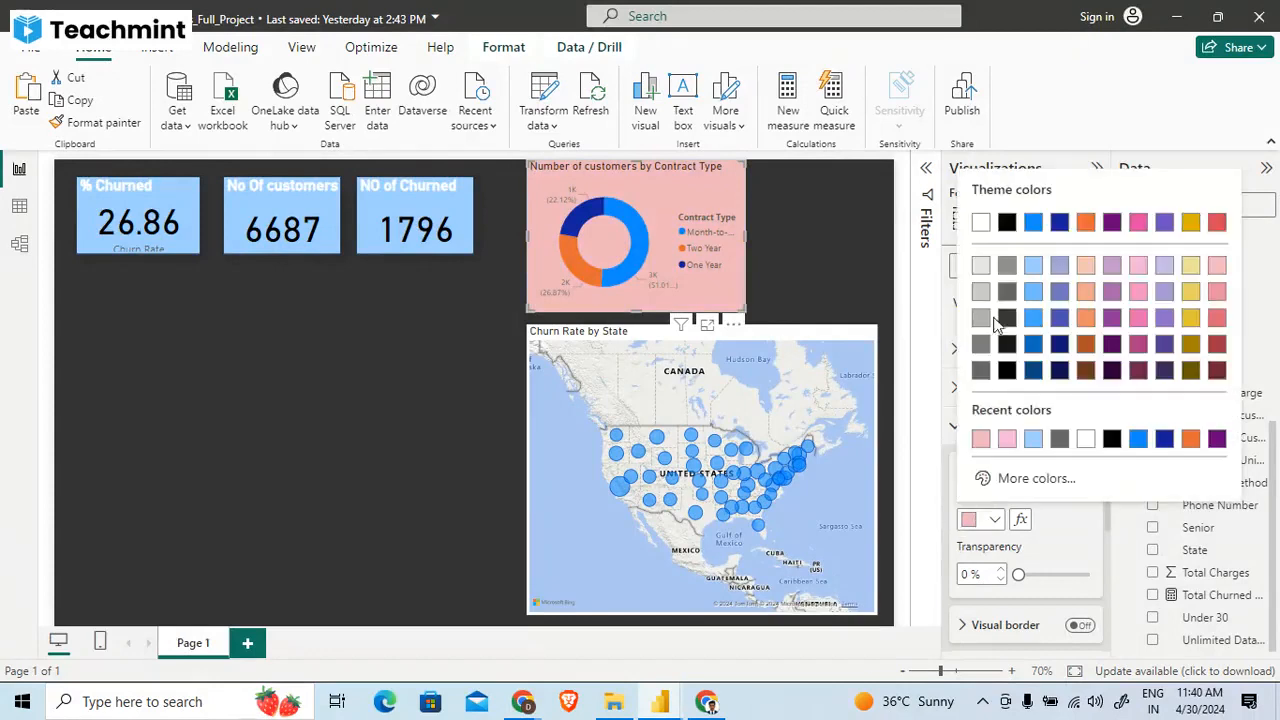
pyautogui.click(983, 268)
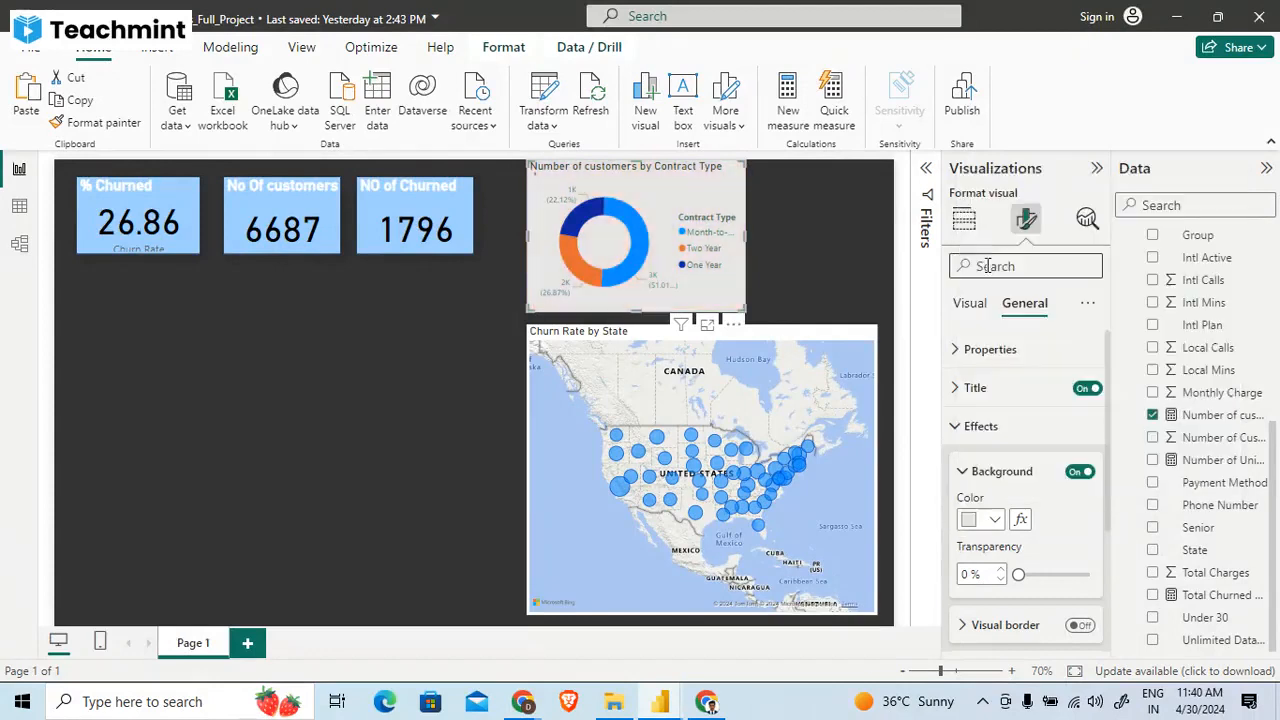
# - Check which legend and values fields the reference report's Churn Category pie chart uses, and return to the project report
pyautogui.click(810, 241)
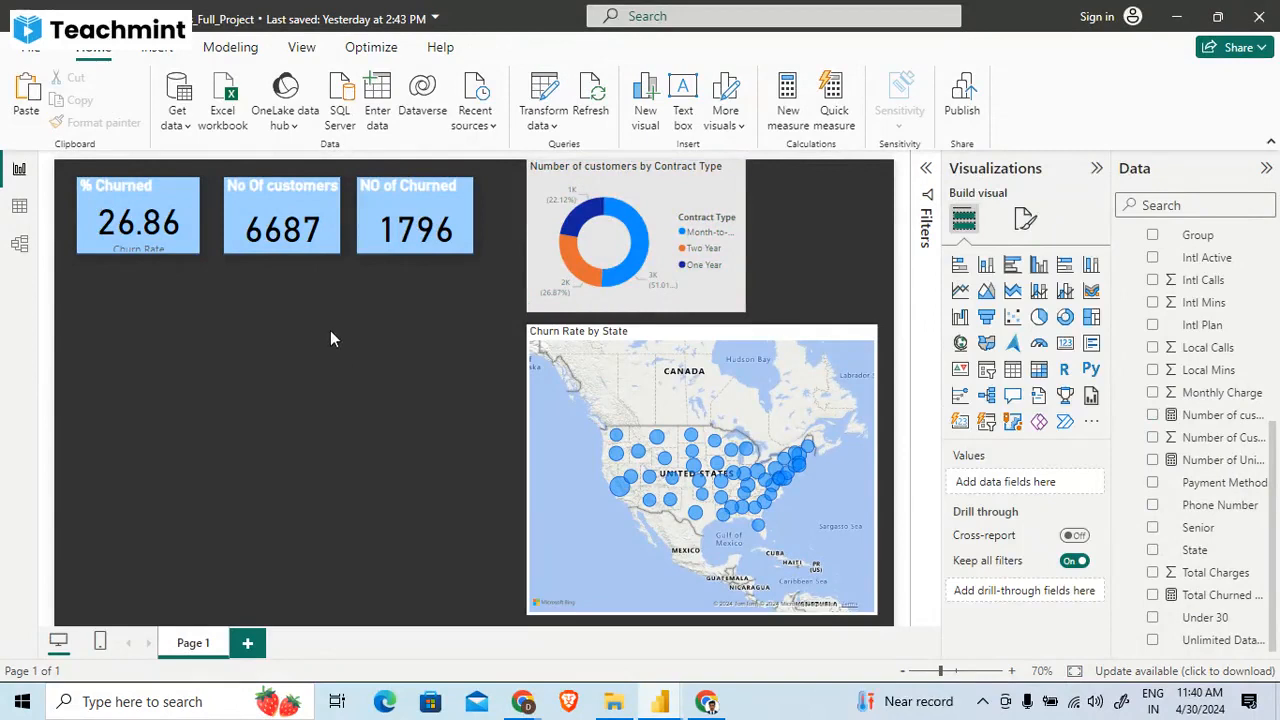
pyautogui.click(721, 172)
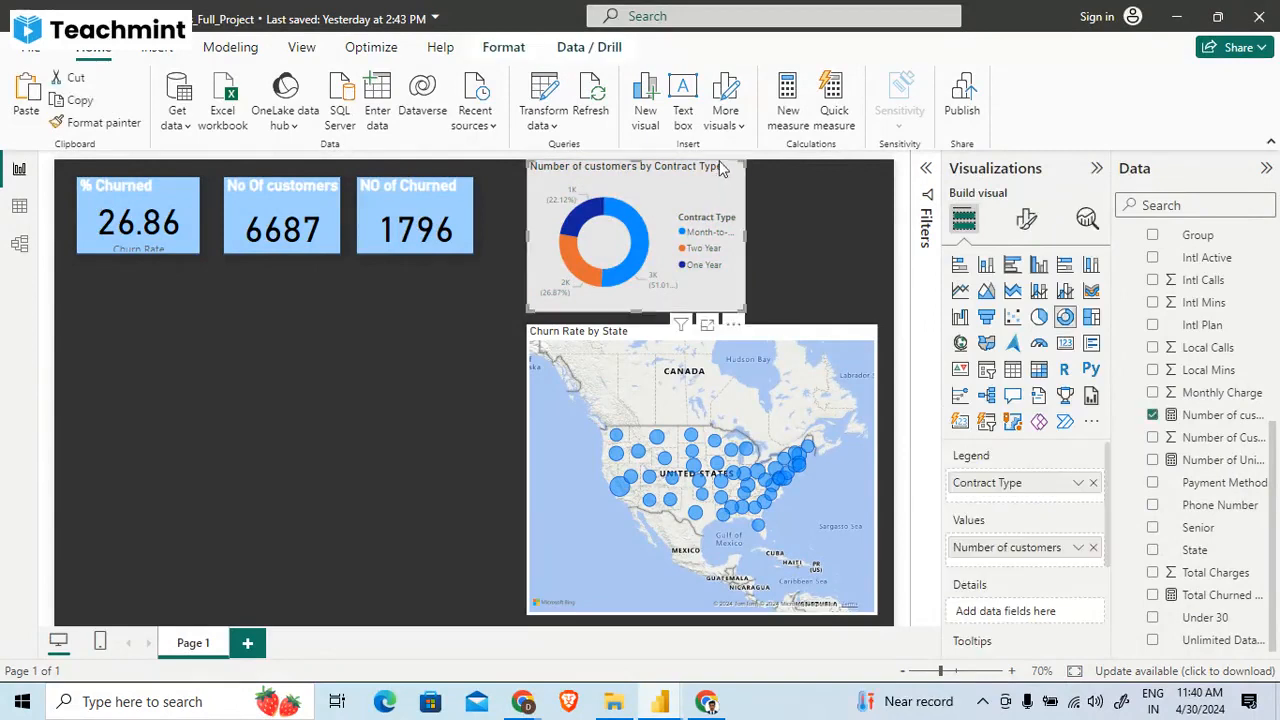
pyautogui.click(492, 323)
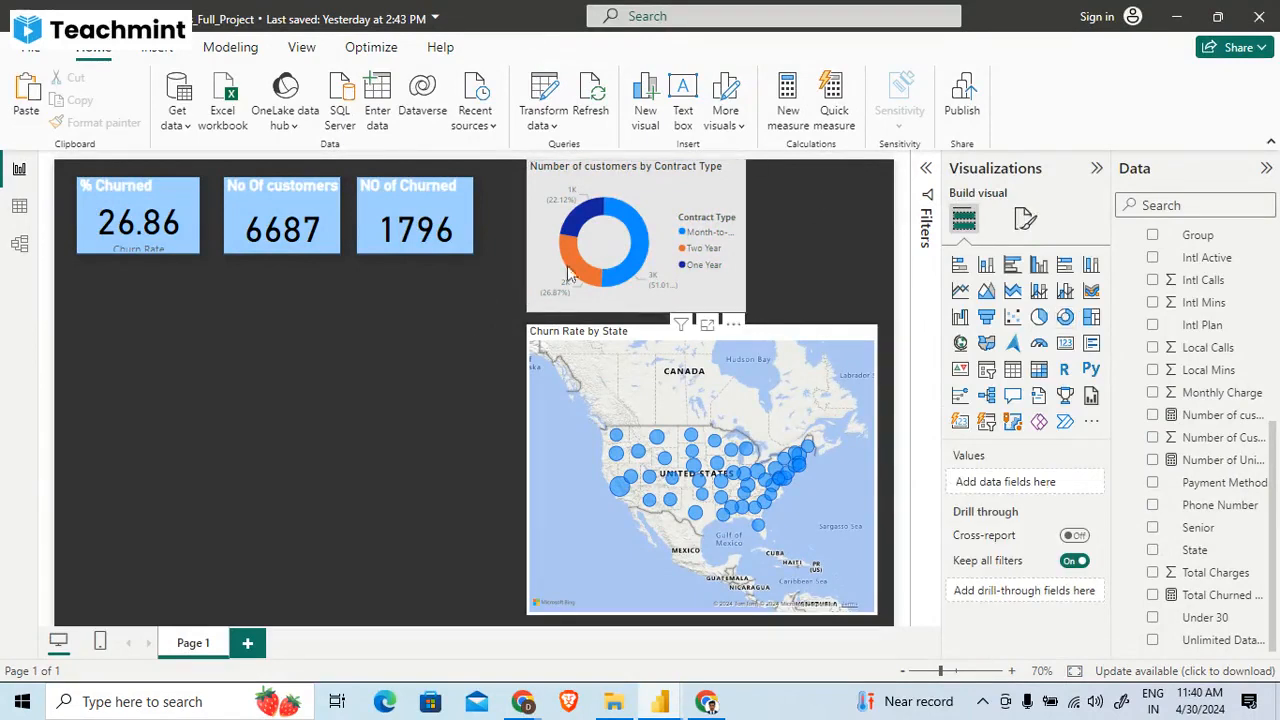
pyautogui.click(669, 179)
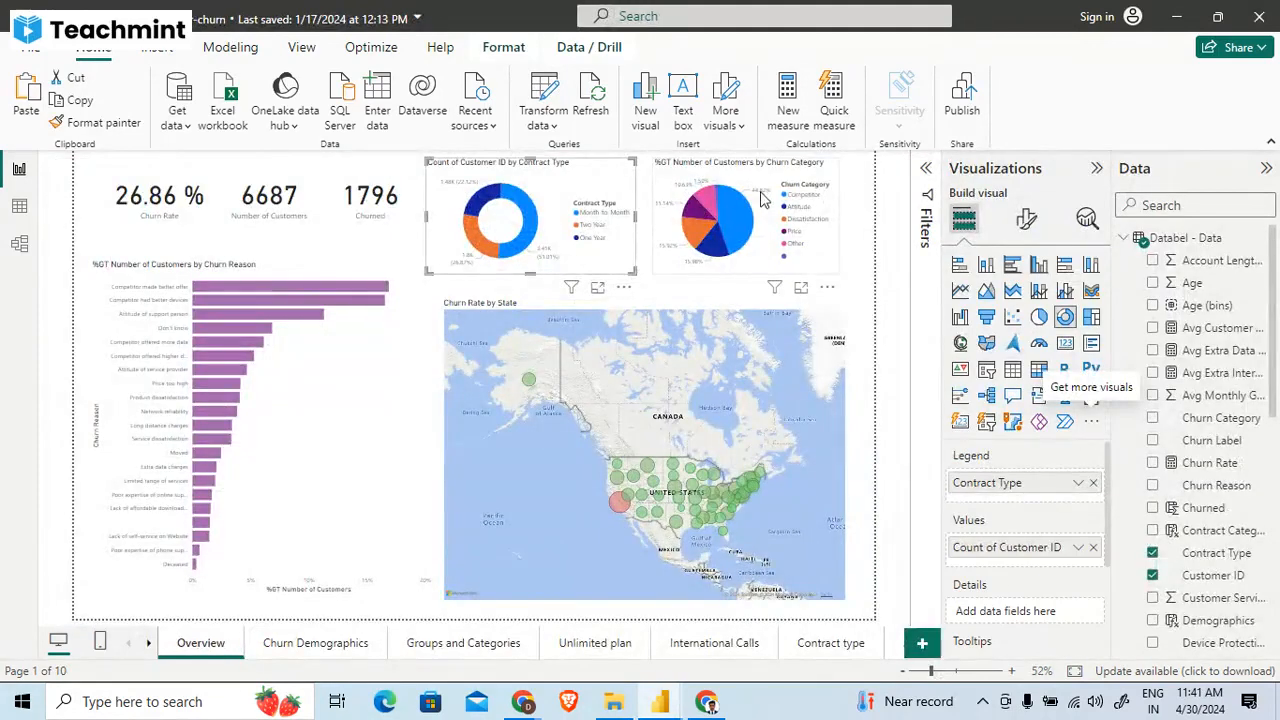
pyautogui.click(762, 199)
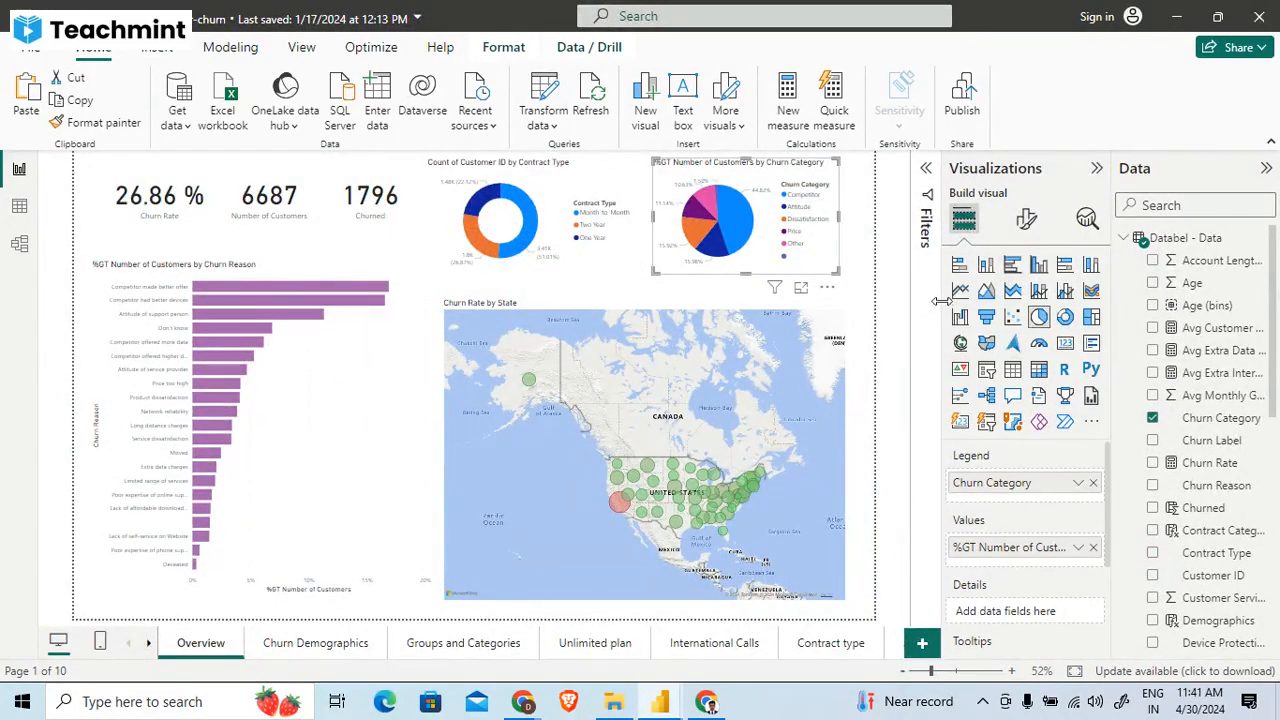
pyautogui.hotkey('alt', 'Tab')
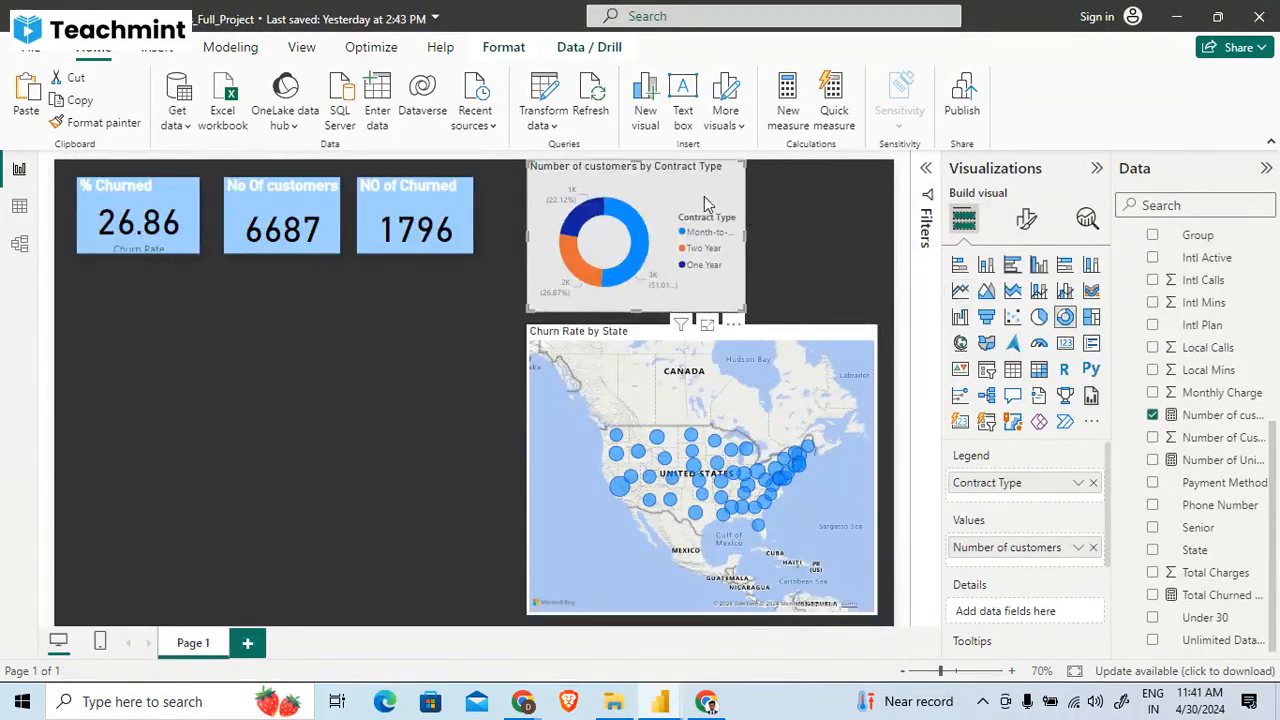
# - Add an empty pie chart beside the Contract Type donut chart and shrink it to fit above the State map
pyautogui.click(335, 376)
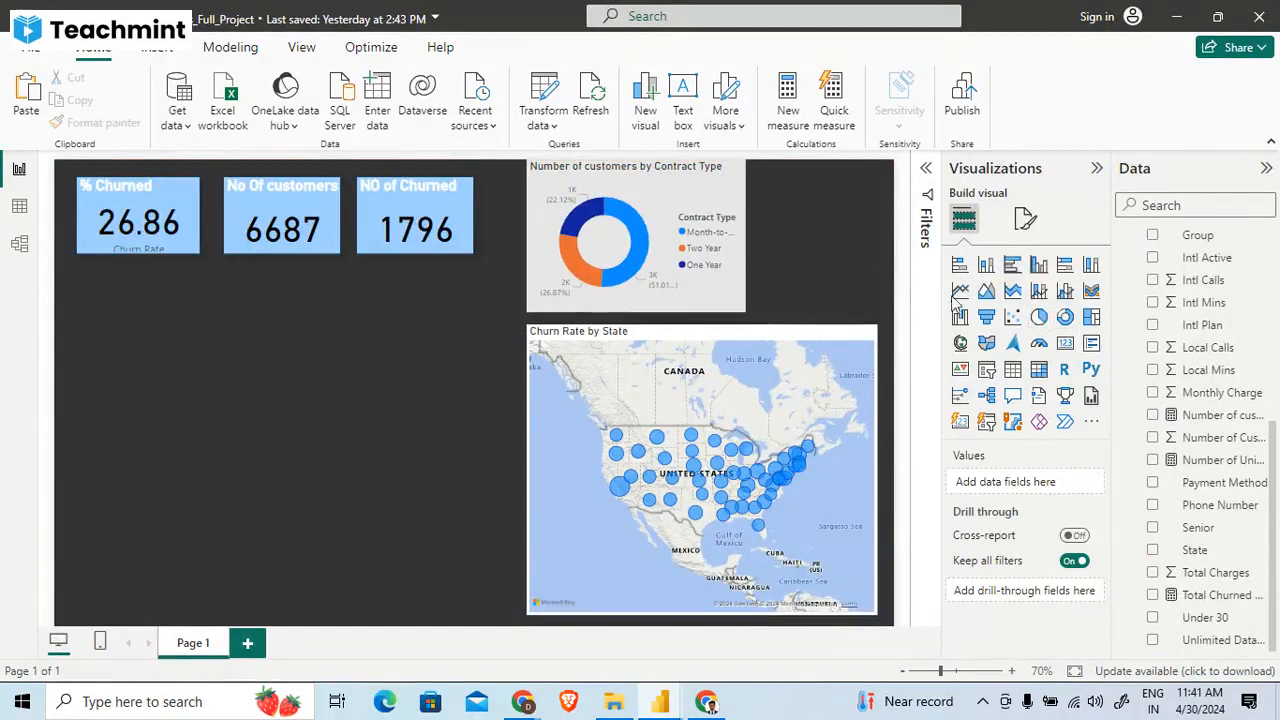
pyautogui.click(1039, 317)
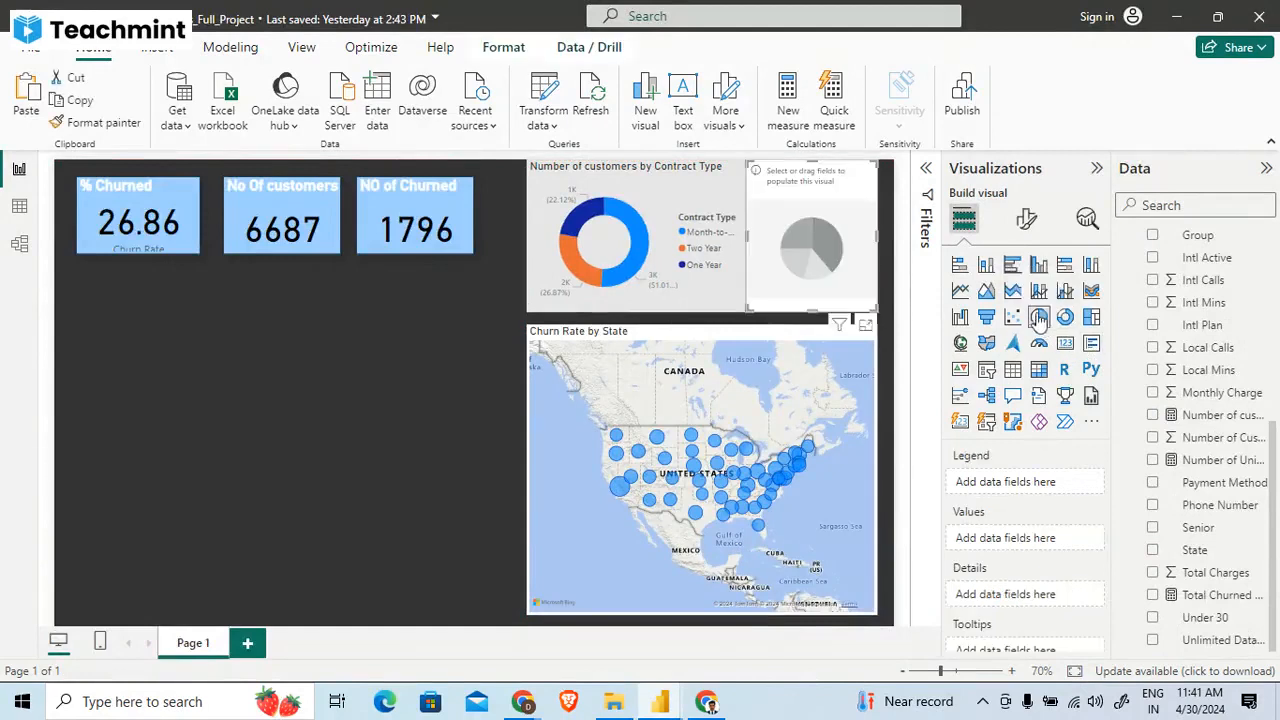
pyautogui.moveTo(813, 224); pyautogui.dragTo(824, 231)
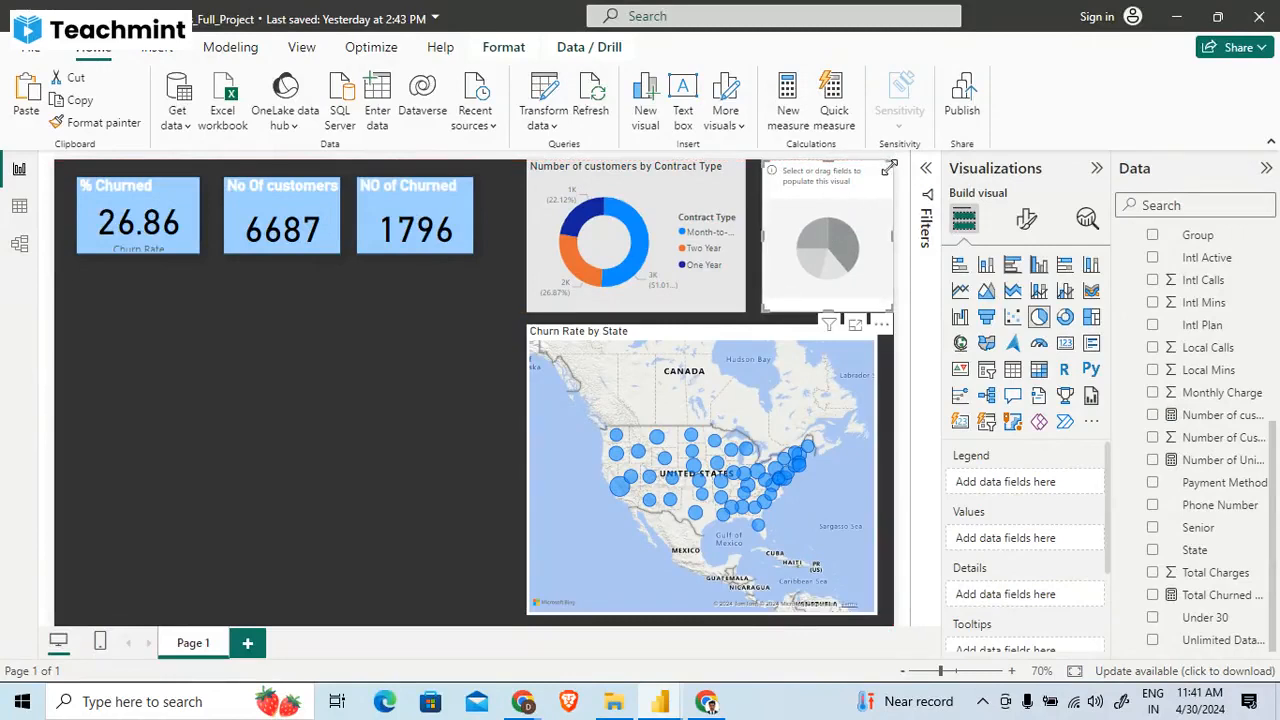
pyautogui.moveTo(888, 168); pyautogui.dragTo(875, 182)
# - Shrink the donut chart and shift it left, and extend the Churn Rate by State map to the donut's new left edge
pyautogui.click(738, 166)
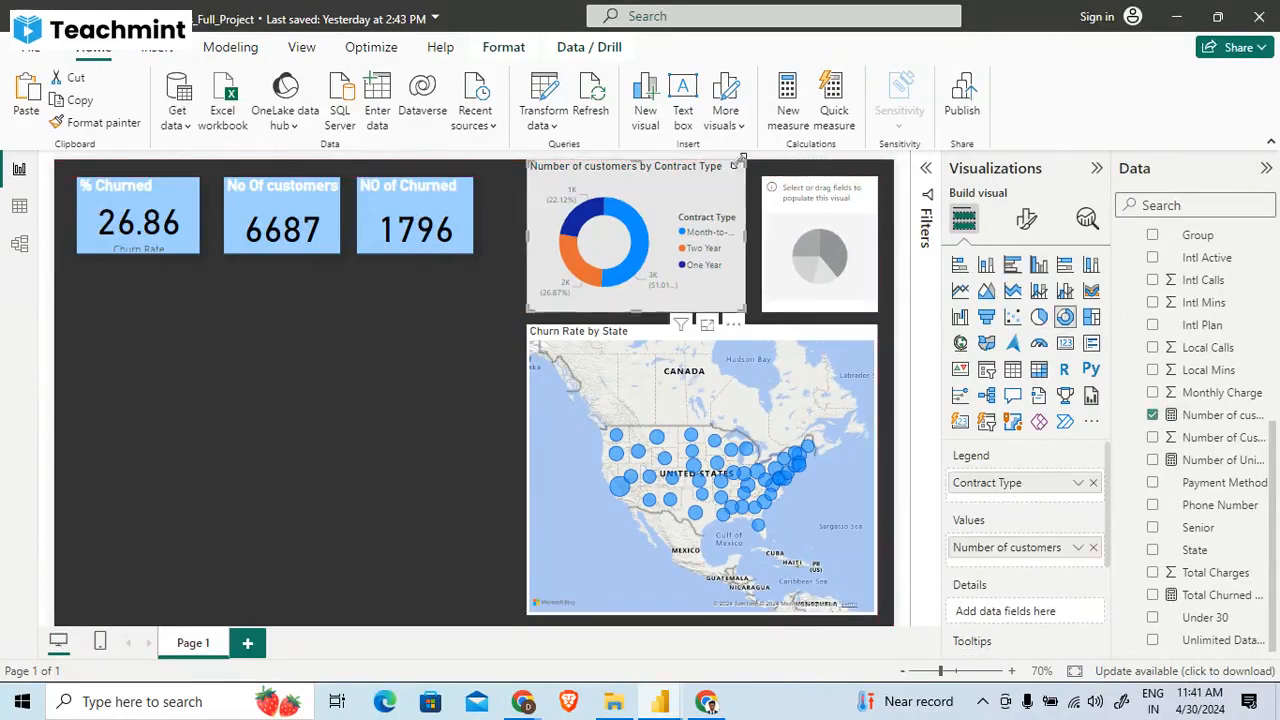
pyautogui.moveTo(741, 160); pyautogui.dragTo(678, 211)
pyautogui.click(534, 331)
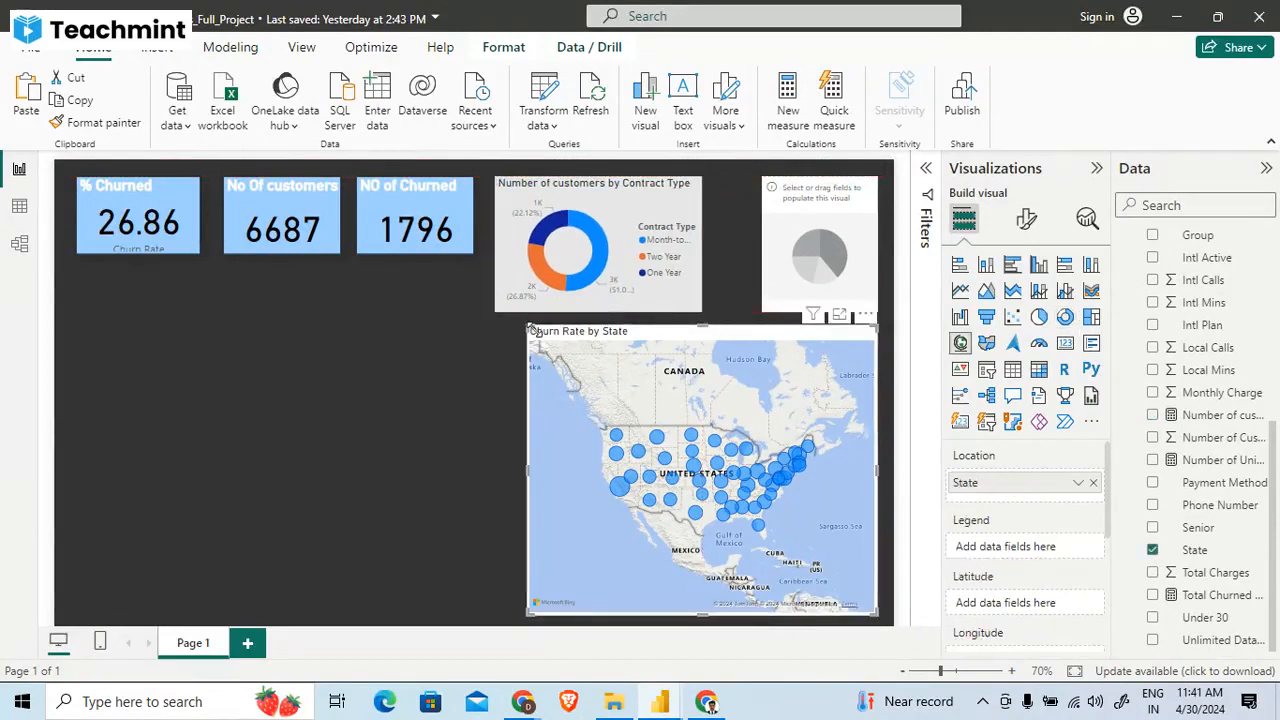
pyautogui.moveTo(533, 330); pyautogui.dragTo(496, 335)
# - Widen the empty pie chart towards the donut chart, keeping its right edge in line with the State map
pyautogui.click(775, 191)
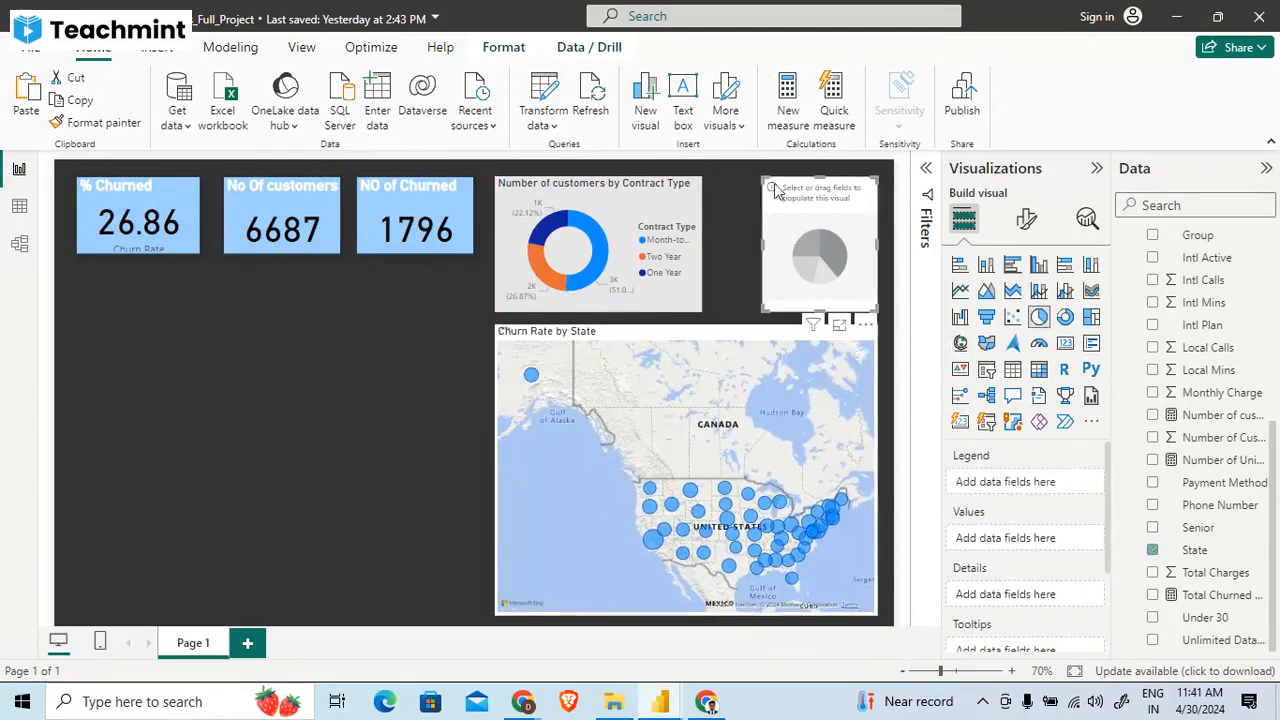
pyautogui.moveTo(775, 191); pyautogui.dragTo(721, 184)
pyautogui.moveTo(872, 306); pyautogui.dragTo(870, 308)
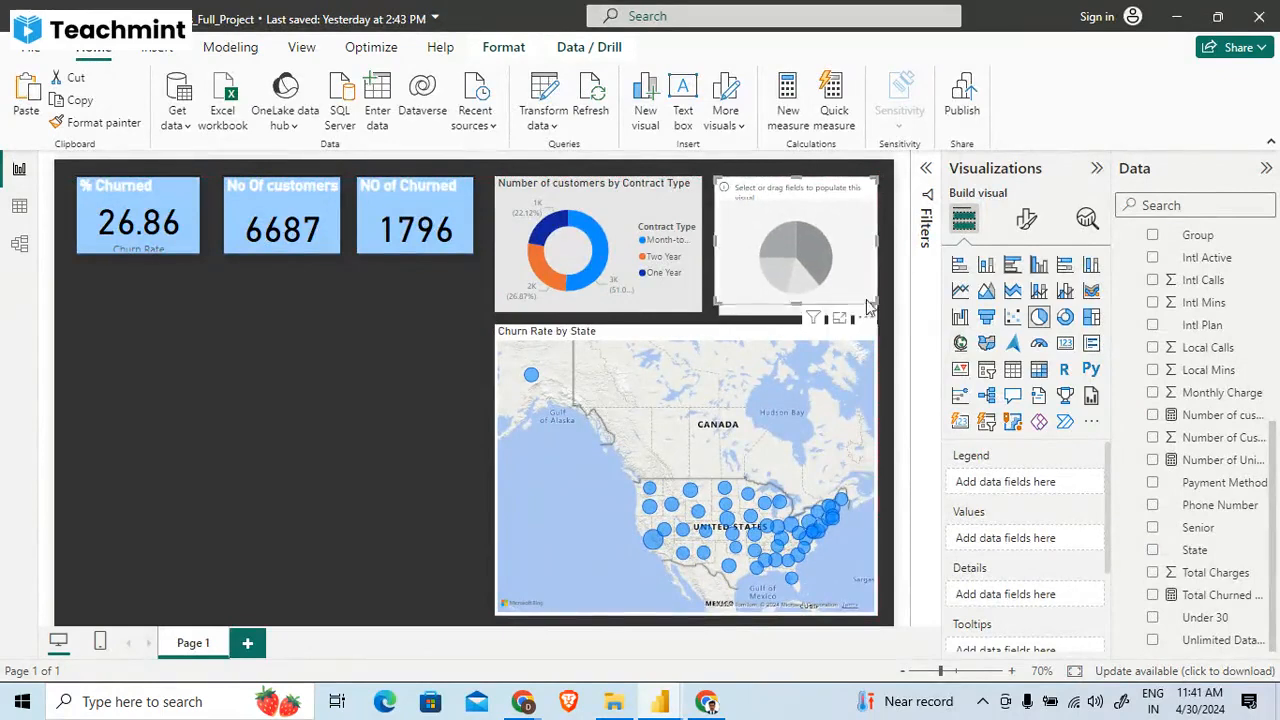
# - Assign Churn Category to the pie chart's legend and, following the reference report, the Number of customers measure to its values
pyautogui.moveTo(1273, 458); pyautogui.dragTo(1277, 256)
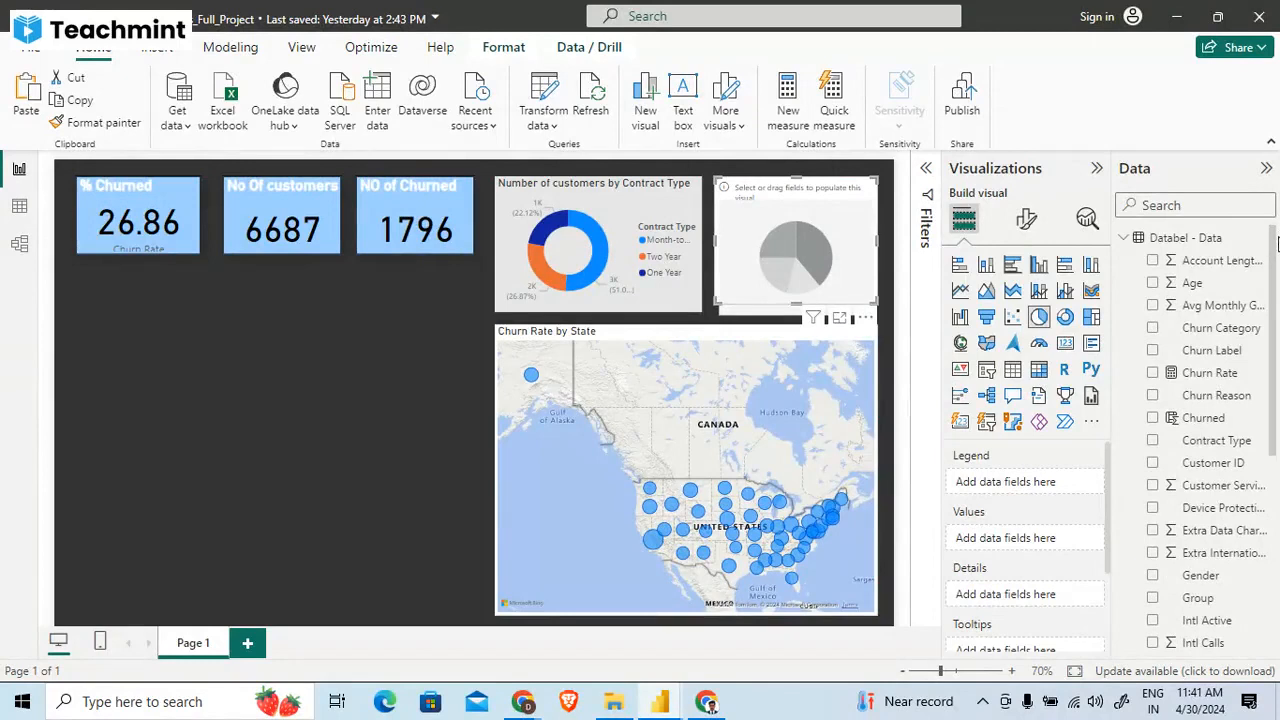
pyautogui.moveTo(1205, 330); pyautogui.dragTo(1048, 482)
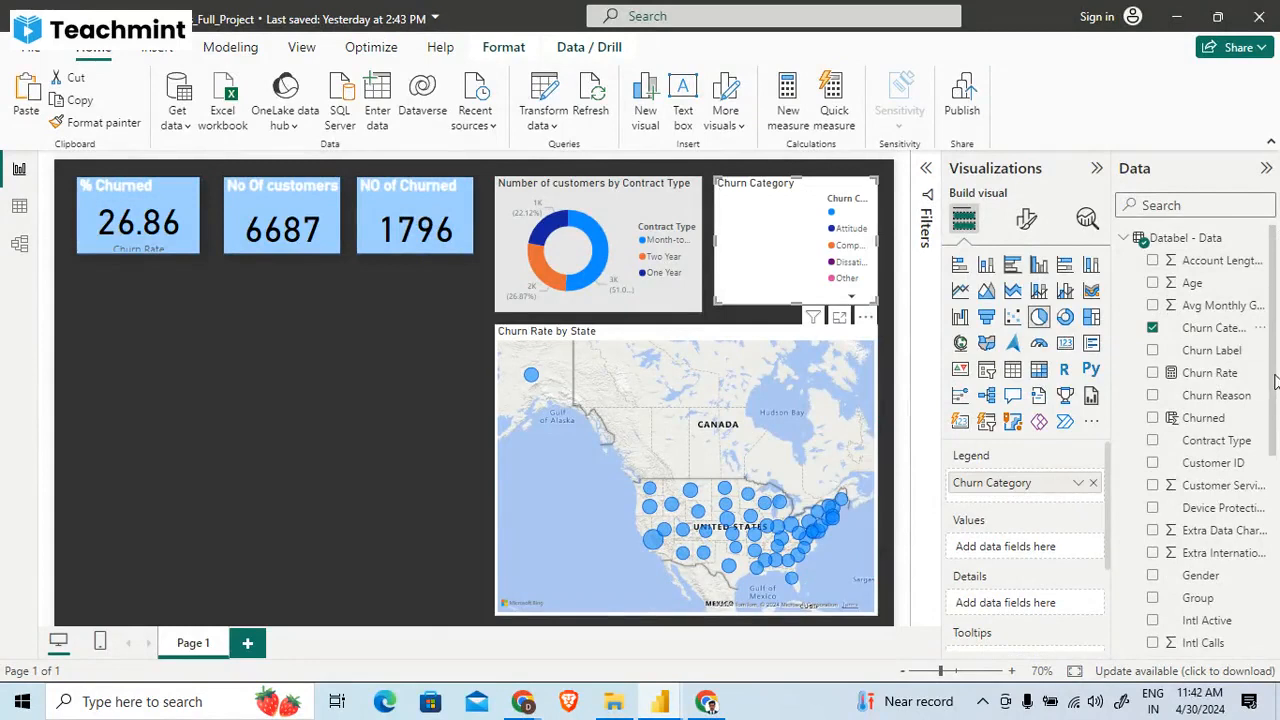
pyautogui.moveTo(1276, 380); pyautogui.dragTo(1278, 588)
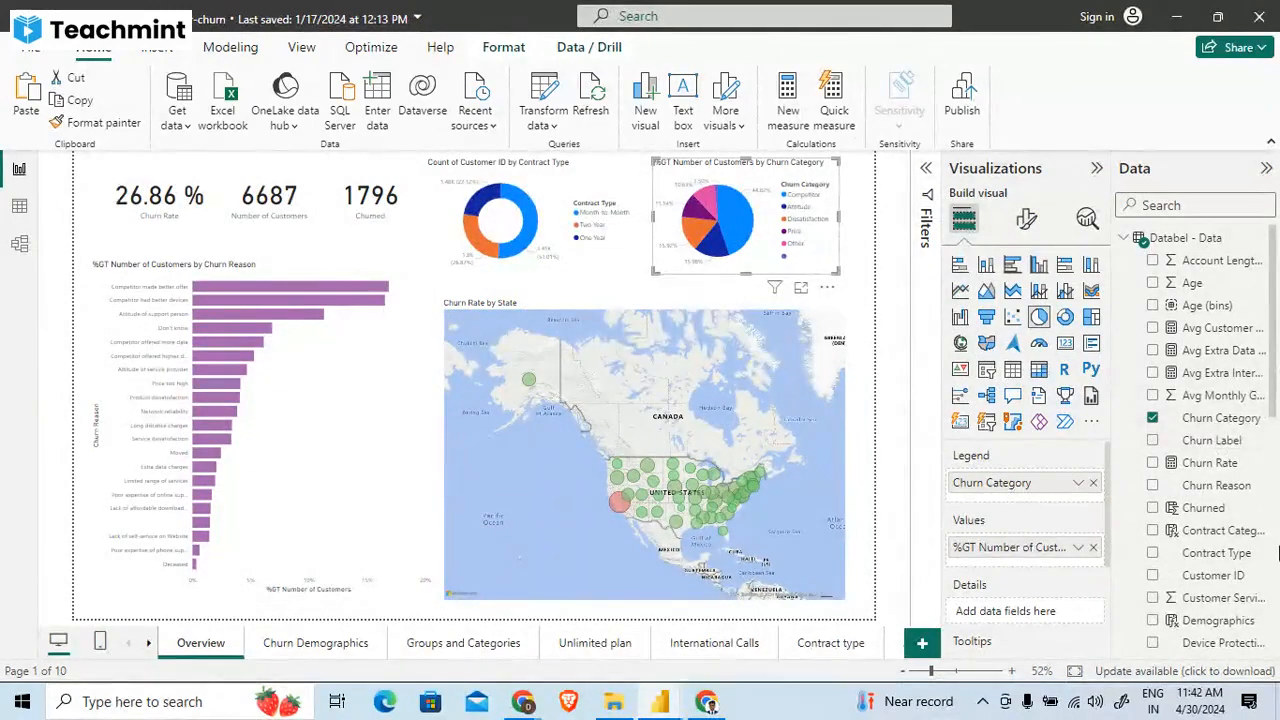
pyautogui.moveTo(1277, 377); pyautogui.dragTo(1277, 622)
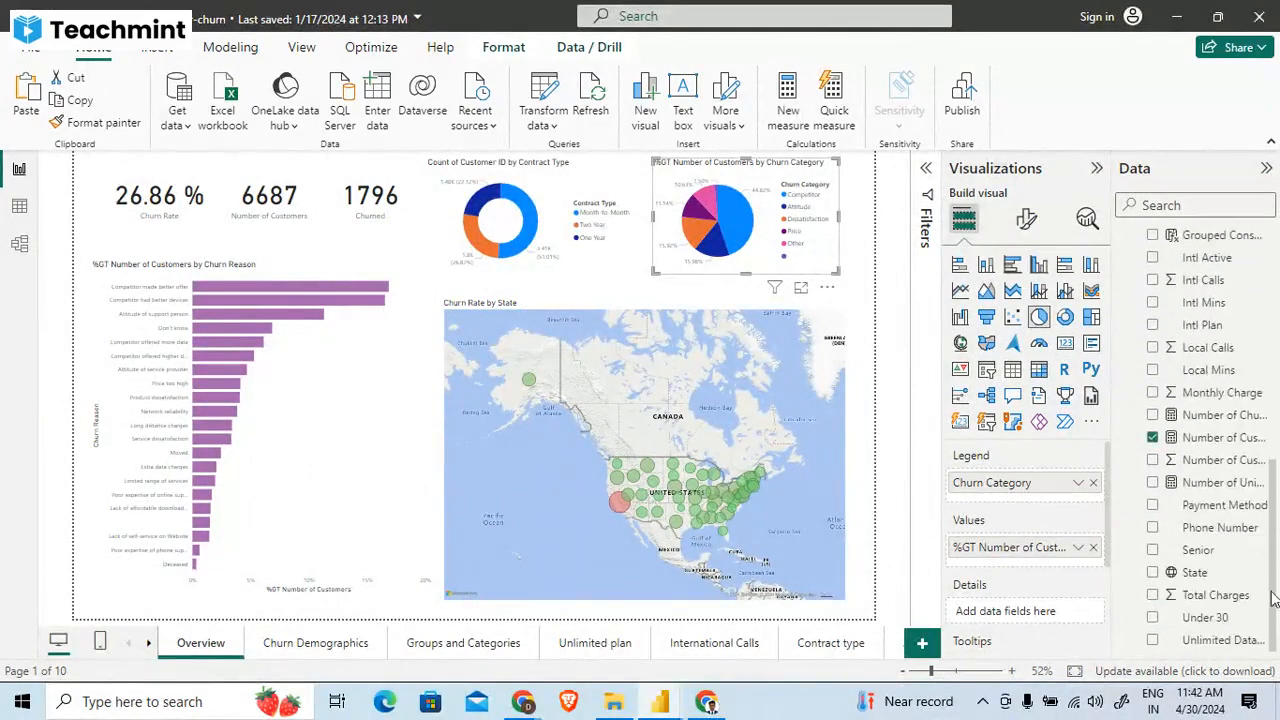
pyautogui.click(1207, 439)
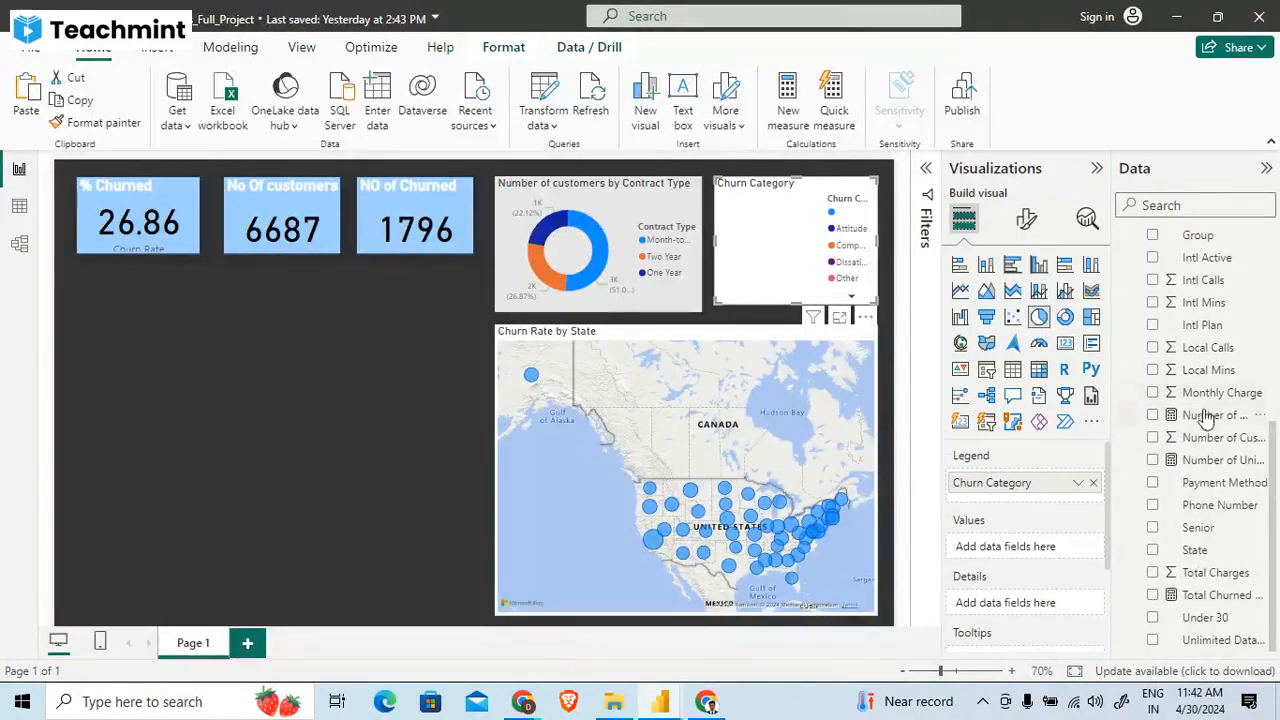
pyautogui.moveTo(1205, 415); pyautogui.dragTo(1047, 545)
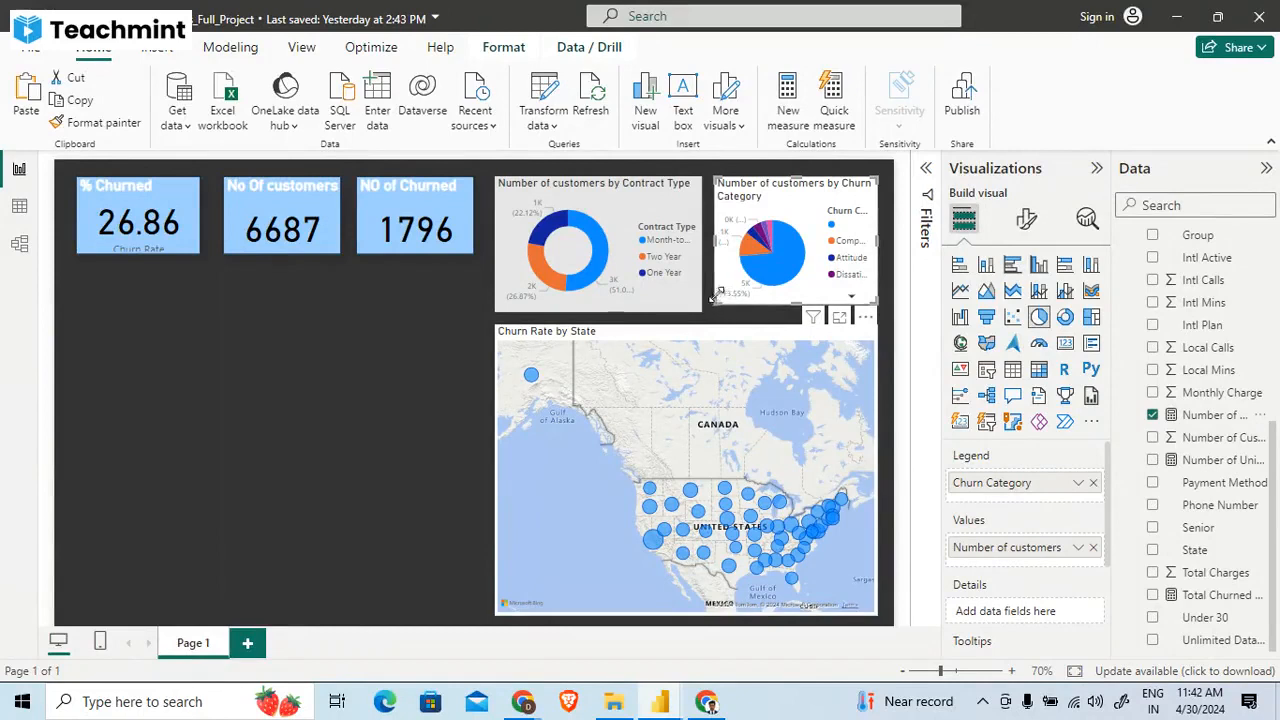
# - Shift the three churn cards and the donut chart left, and enlarge the Churn Category pie chart into the freed space
pyautogui.moveTo(668, 295); pyautogui.dragTo(648, 298)
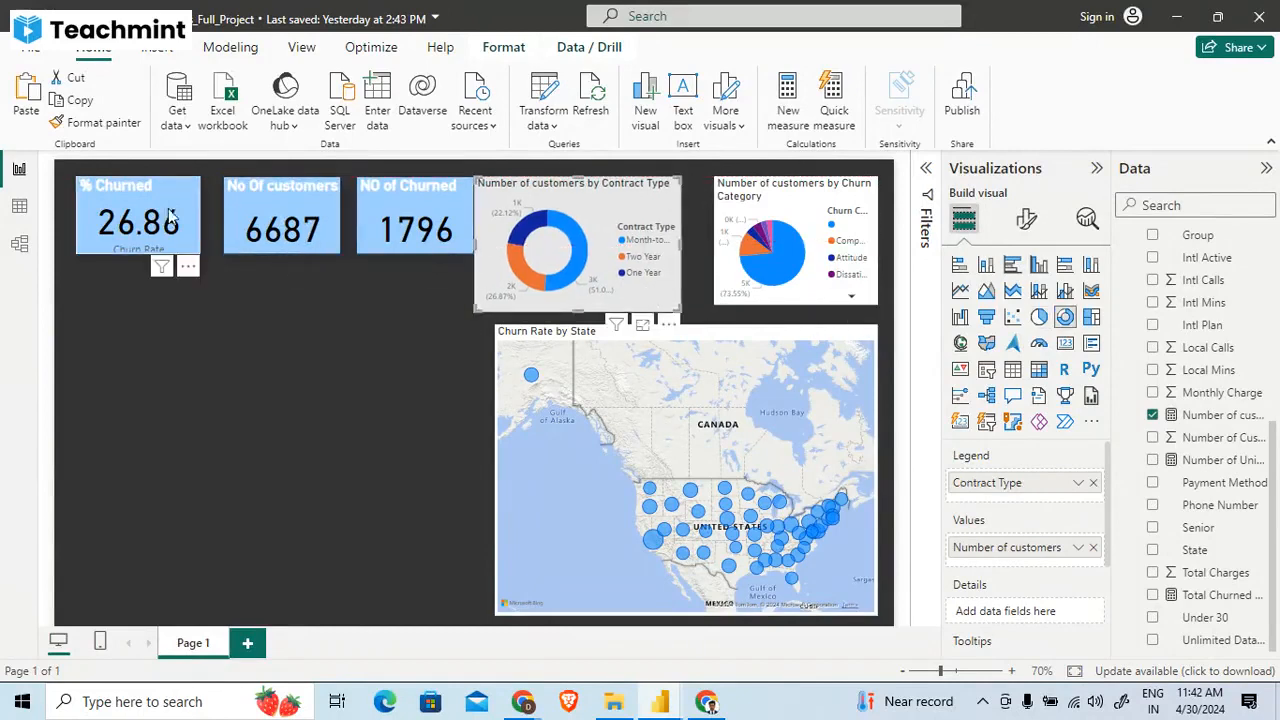
pyautogui.moveTo(170, 215); pyautogui.dragTo(148, 214)
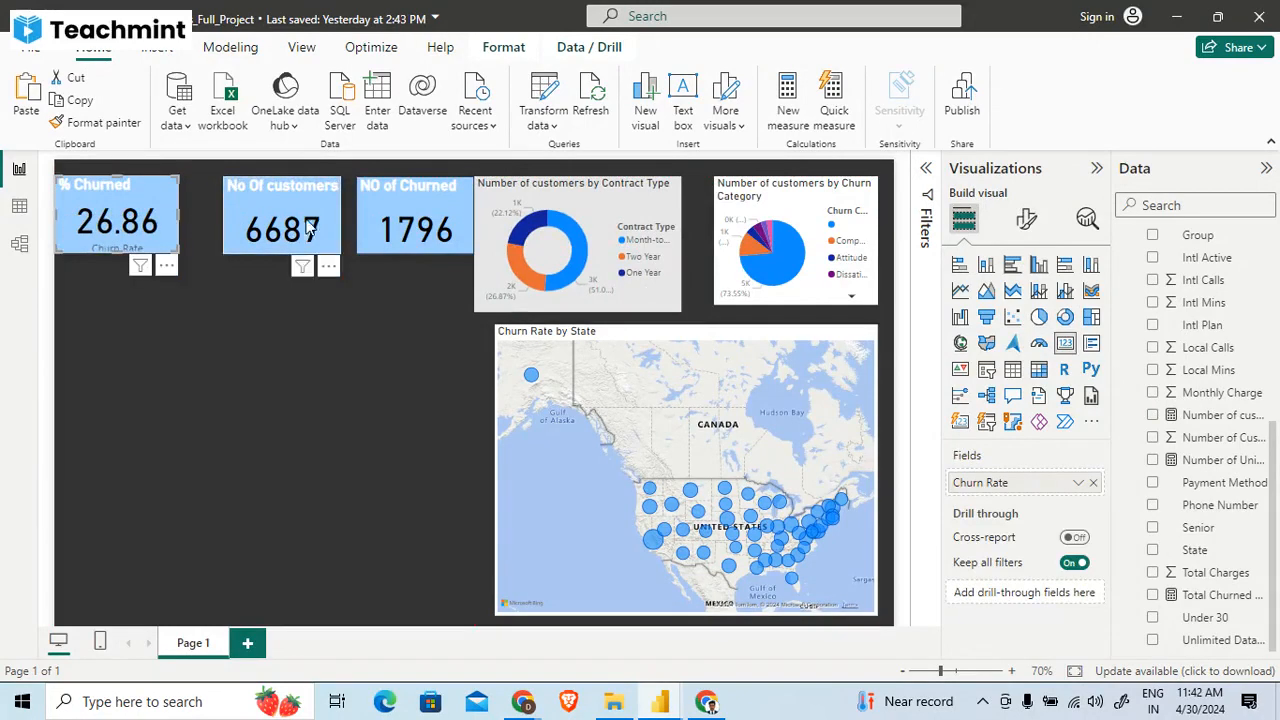
pyautogui.moveTo(316, 229); pyautogui.dragTo(285, 228)
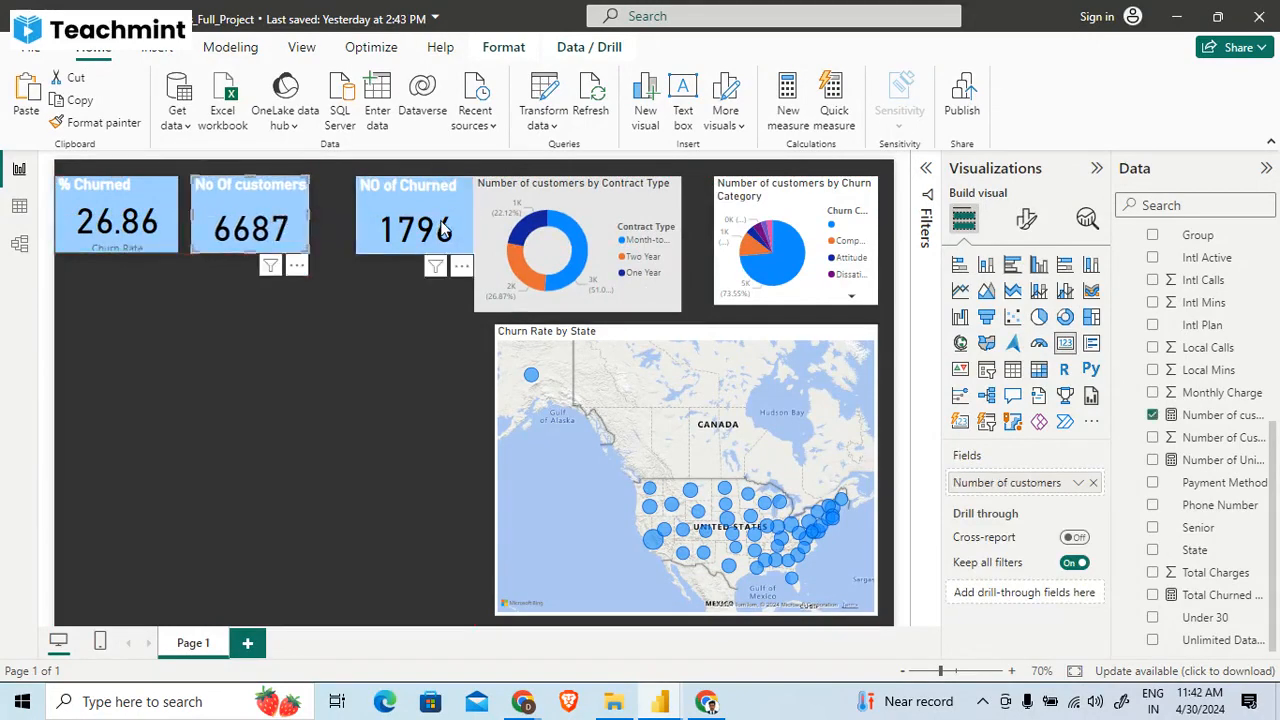
pyautogui.moveTo(445, 230); pyautogui.dragTo(405, 230)
pyautogui.moveTo(639, 280); pyautogui.dragTo(611, 285)
pyautogui.moveTo(822, 289); pyautogui.dragTo(875, 320)
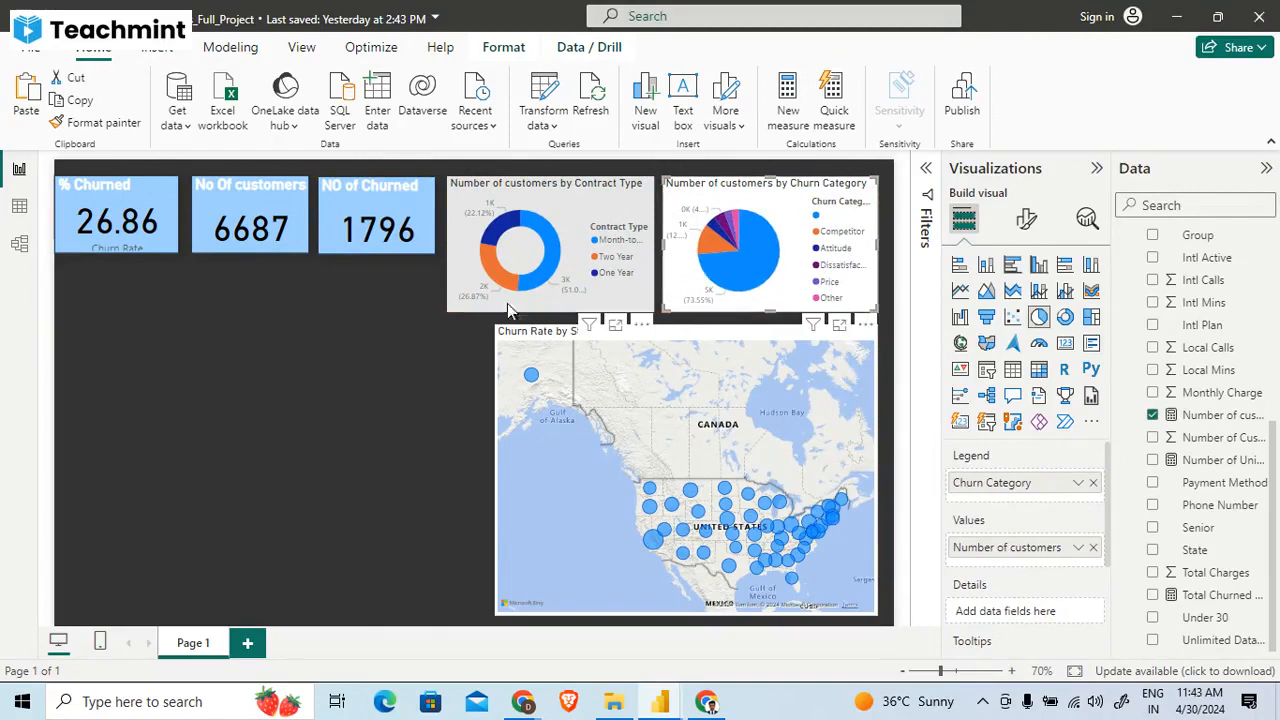
# - Widen the Churn Rate by State map so its left edge lines up with the donut chart
pyautogui.click(324, 377)
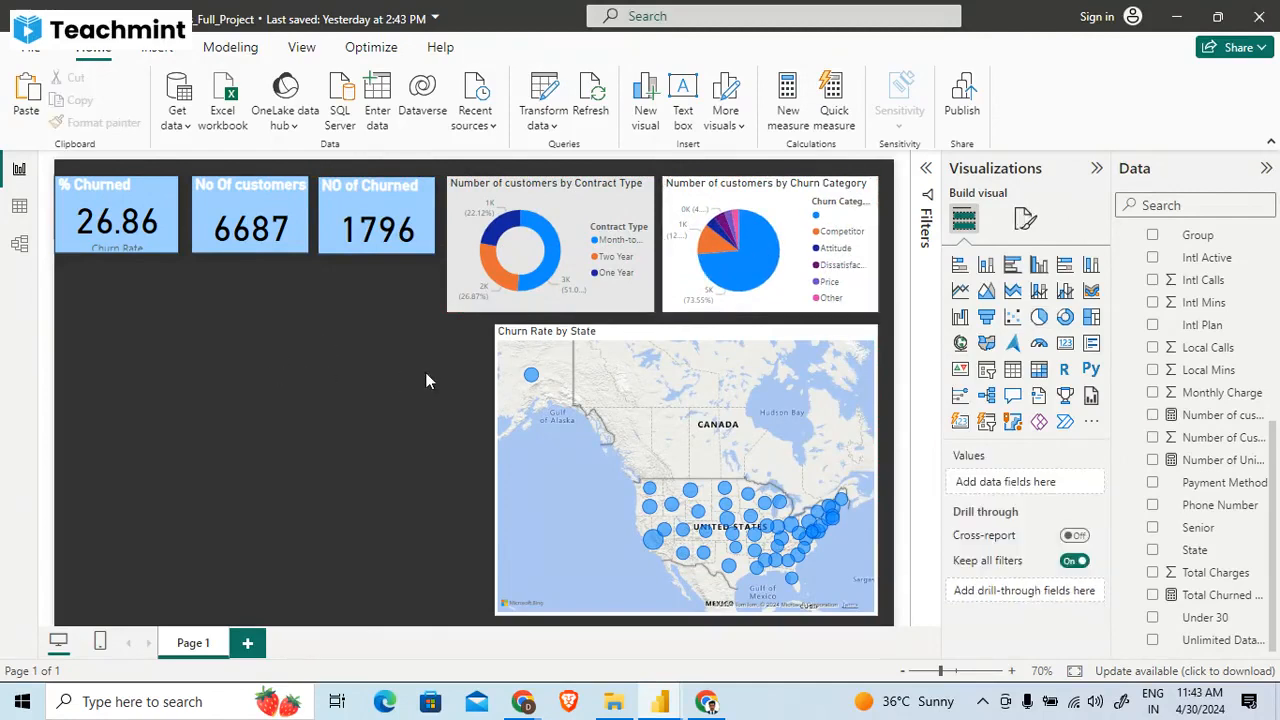
pyautogui.click(507, 331)
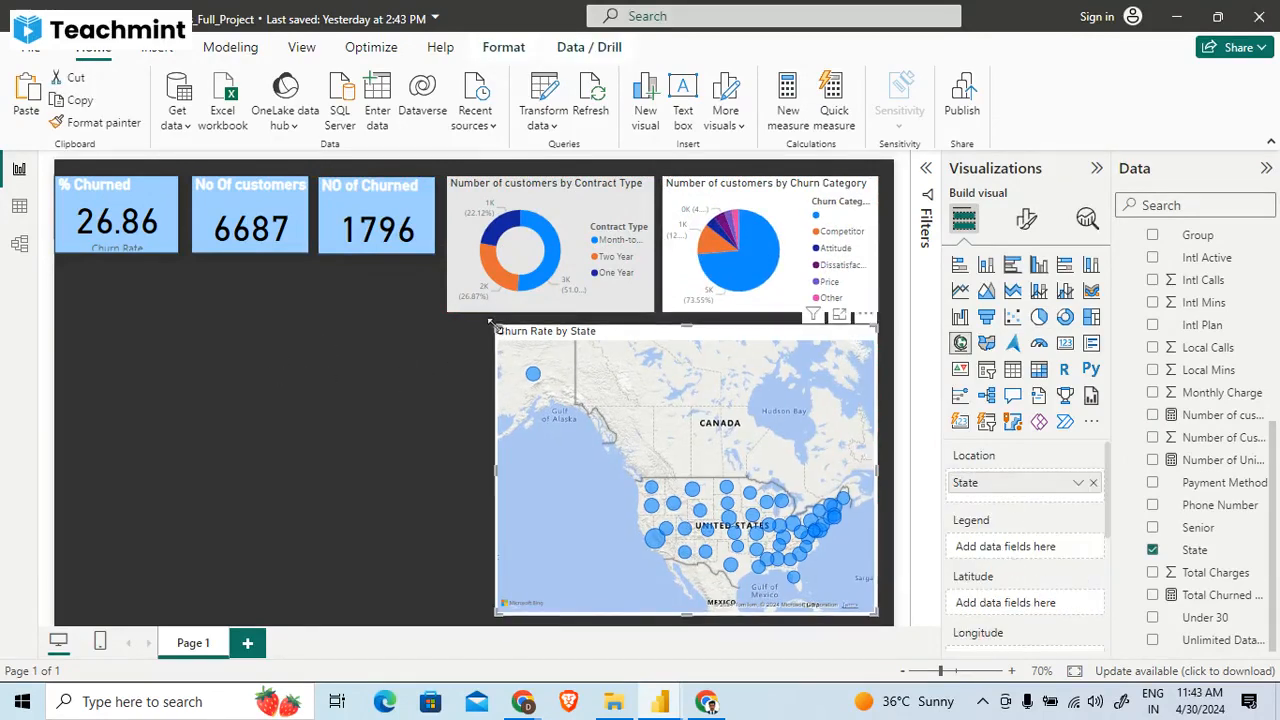
pyautogui.moveTo(497, 335); pyautogui.dragTo(453, 333)
pyautogui.click(317, 415)
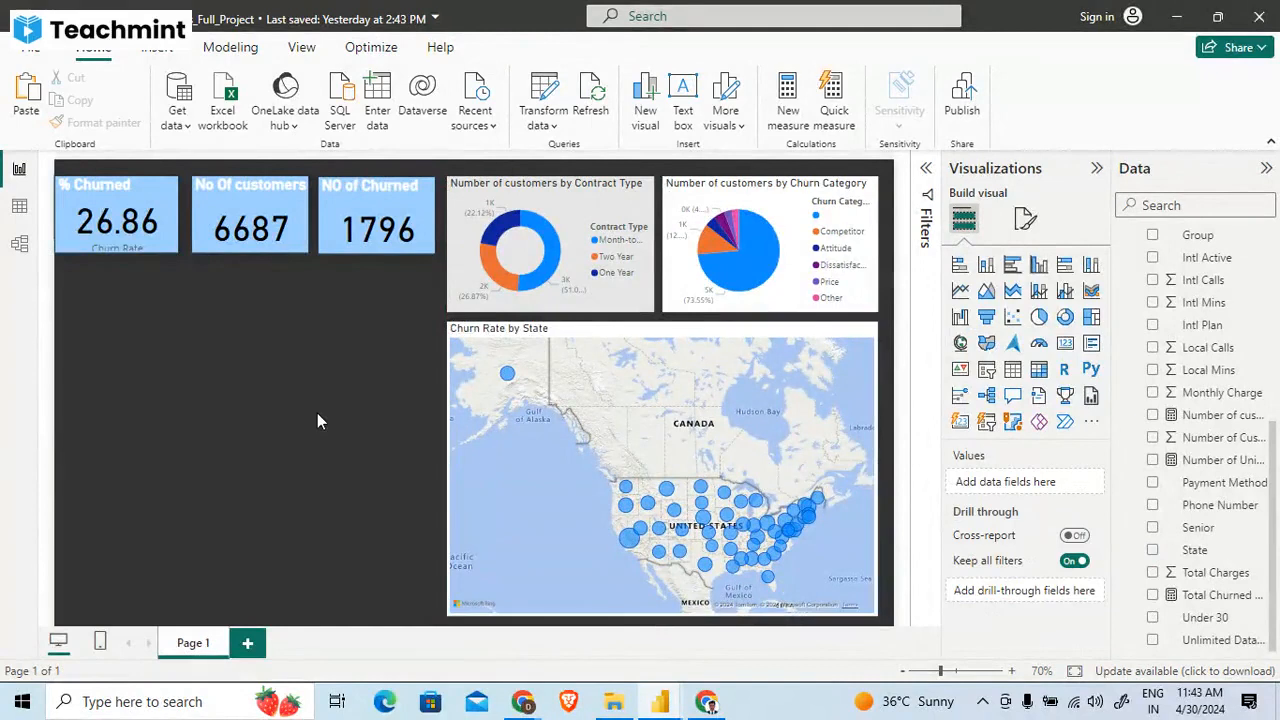
pyautogui.hotkey('alt', 'Tab')
pyautogui.hotkey('alt', 'Tab')
pyautogui.hotkey('alt', 'Tab')
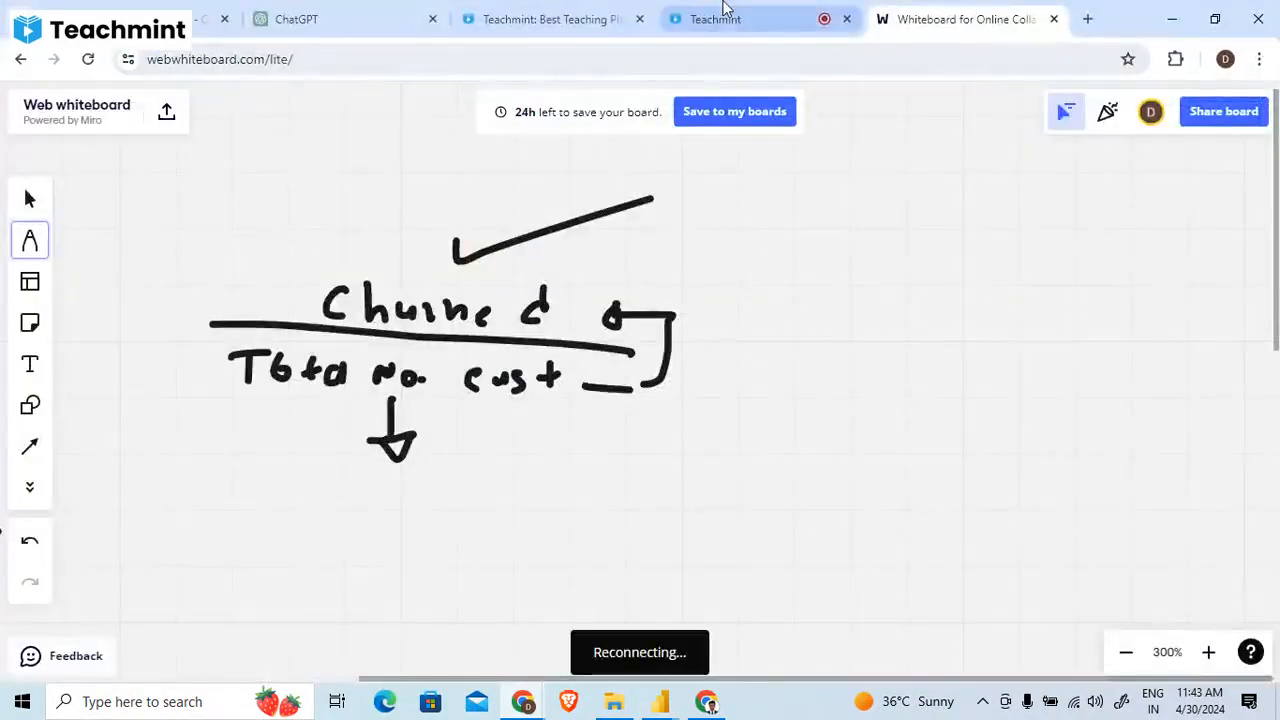
pyautogui.click(724, 18)
pyautogui.hotkey('alt', 'Tab')
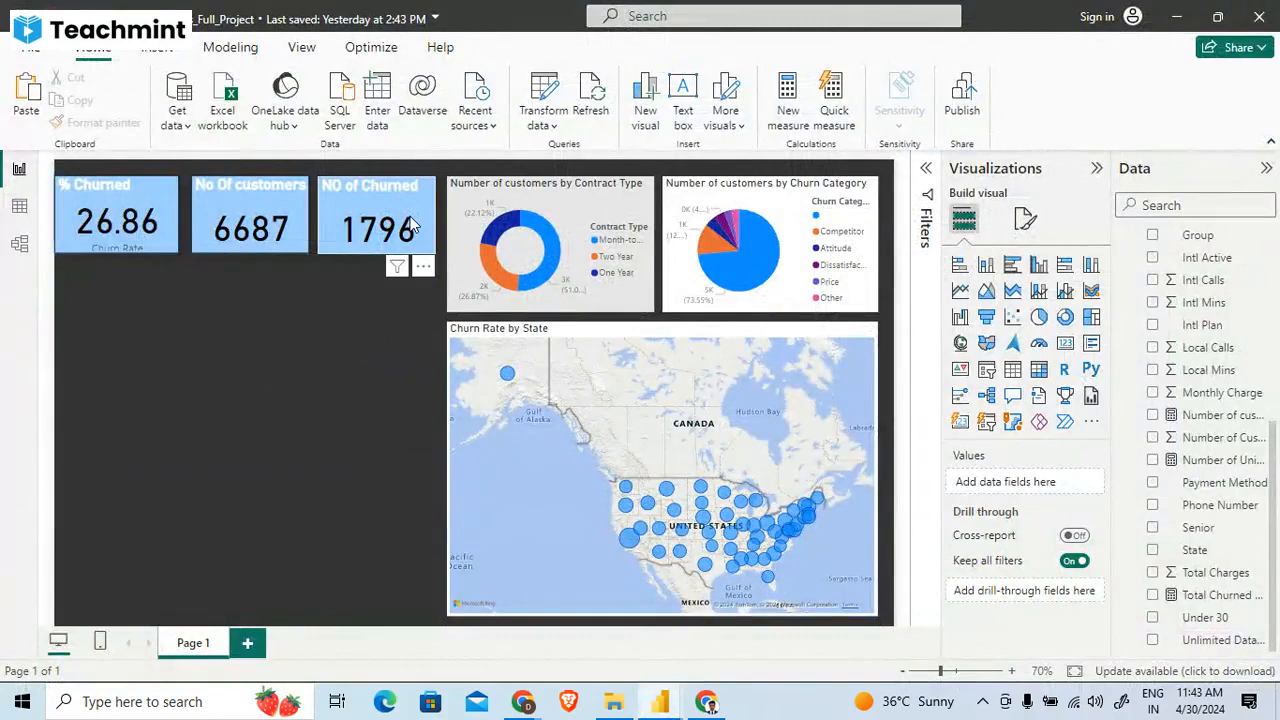
# - Set the Churn Category pie chart's background to light grey to match the donut chart
pyautogui.click(790, 287)
pyautogui.click(1025, 219)
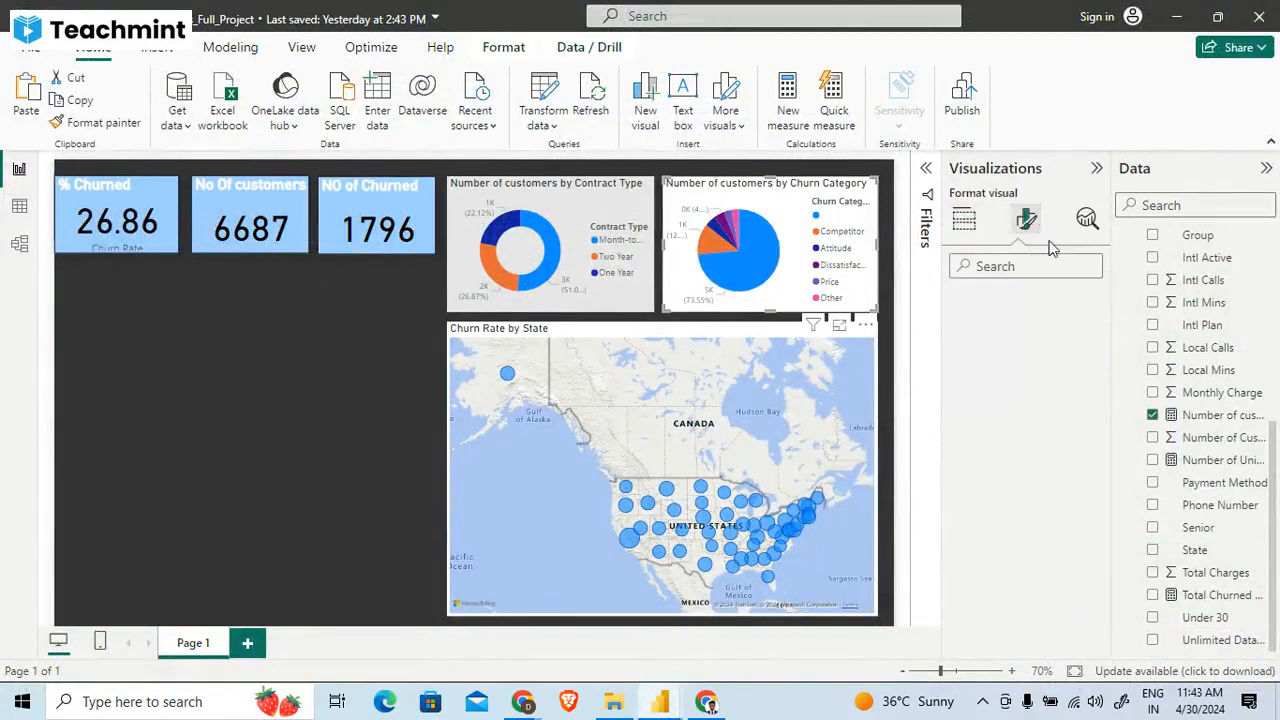
pyautogui.click(1031, 312)
pyautogui.click(980, 426)
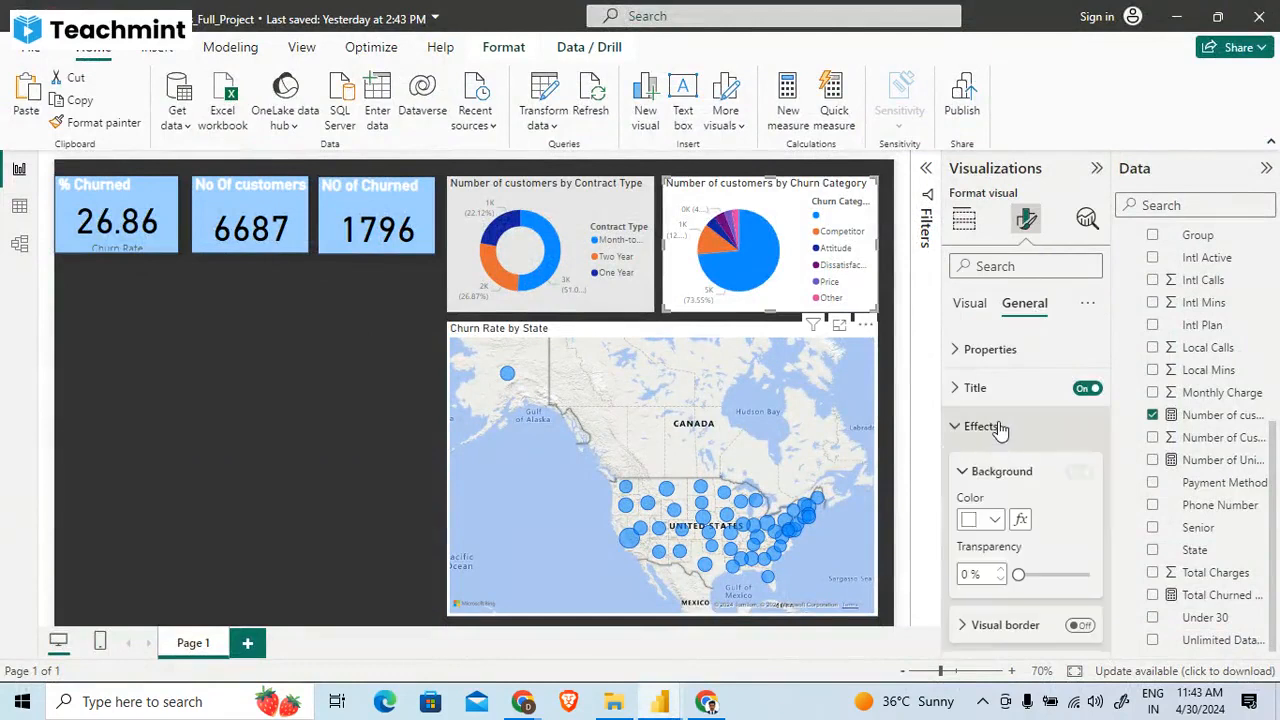
pyautogui.click(970, 522)
pyautogui.click(975, 438)
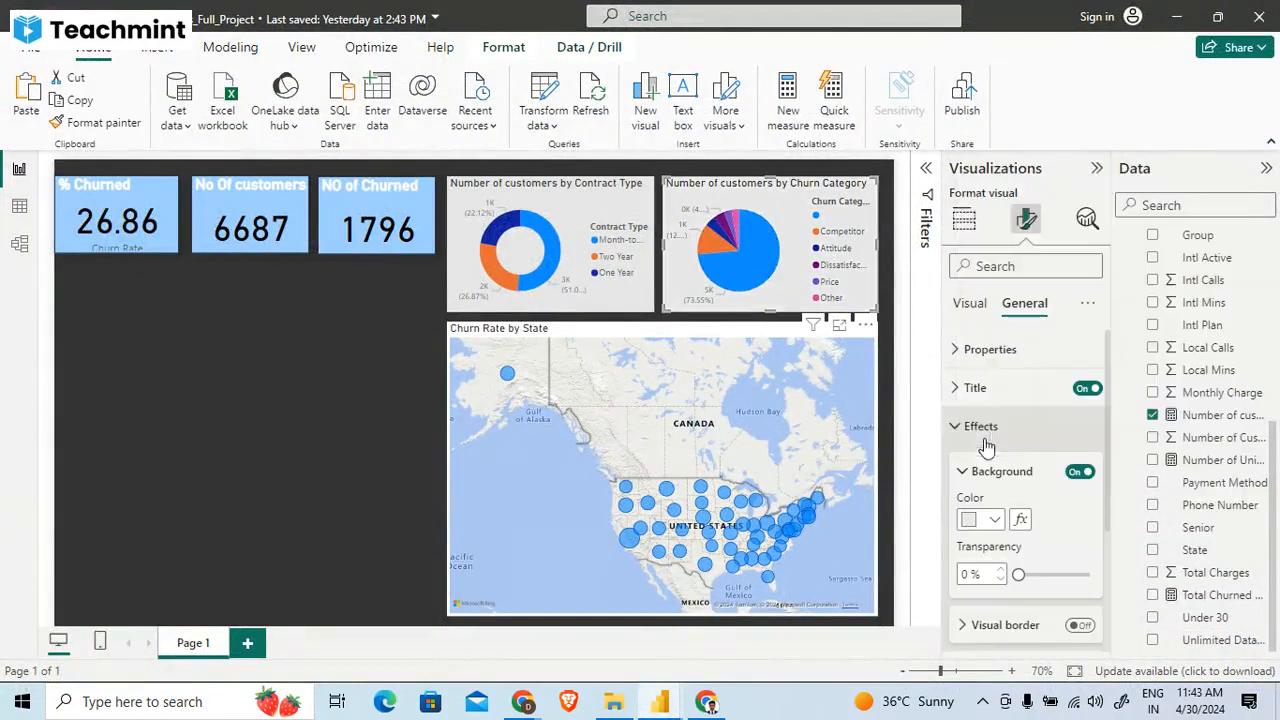
pyautogui.click(361, 392)
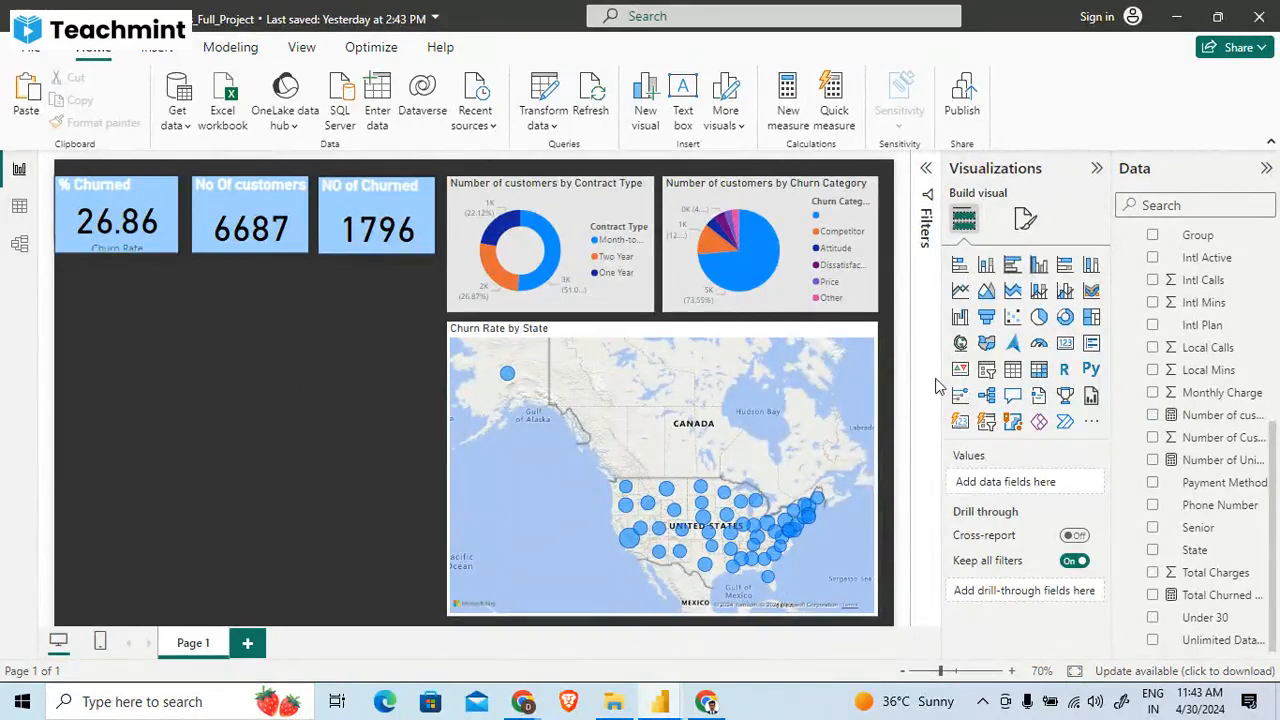
pyautogui.click(755, 213)
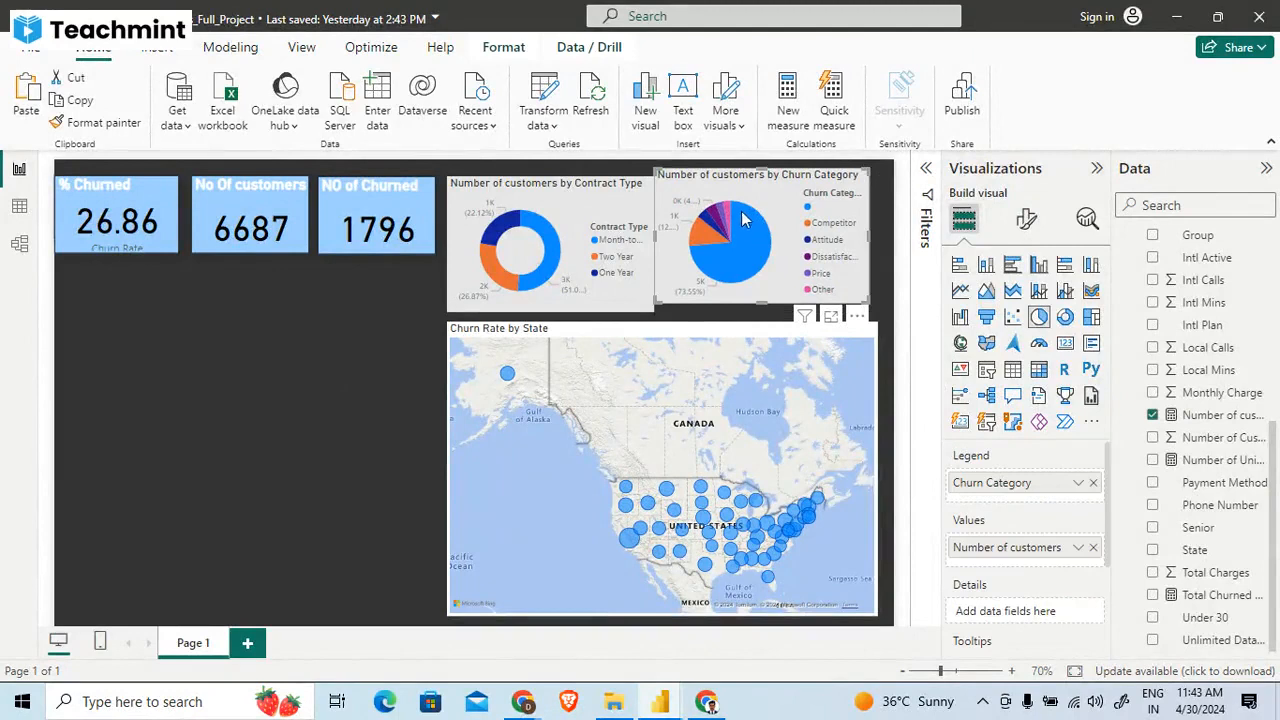
pyautogui.moveTo(741, 217); pyautogui.dragTo(744, 227)
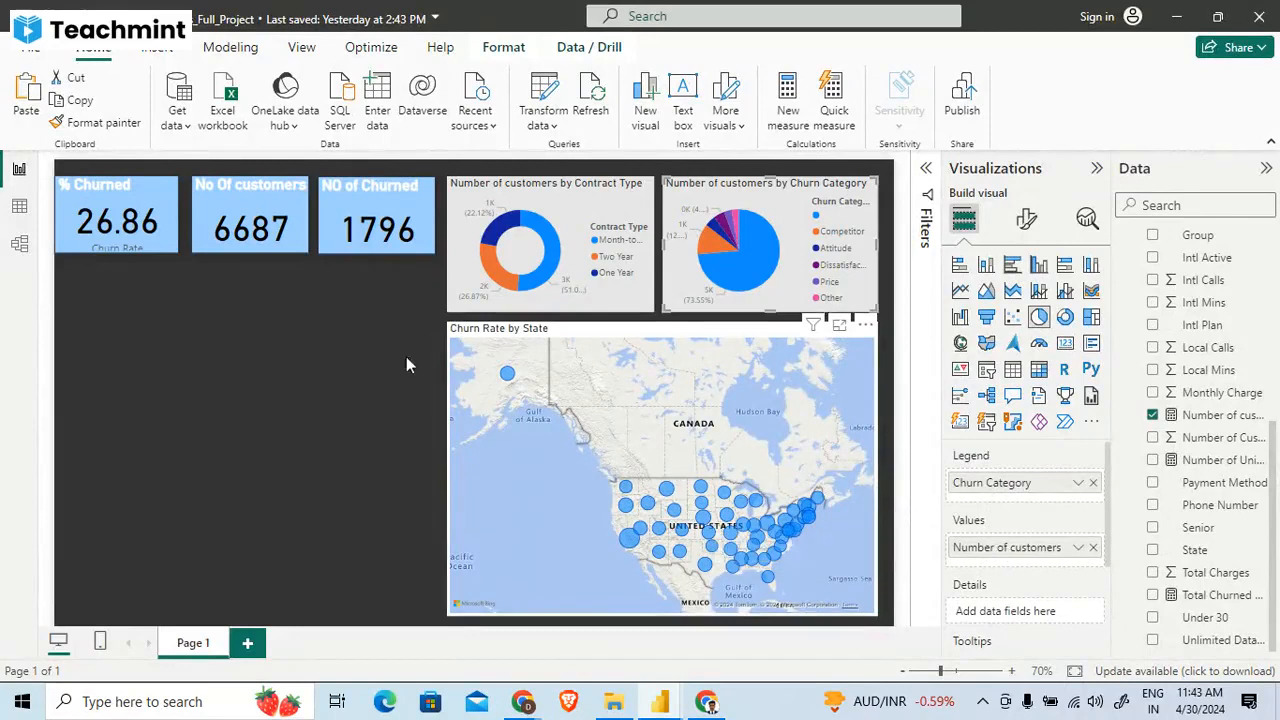
pyautogui.click(254, 371)
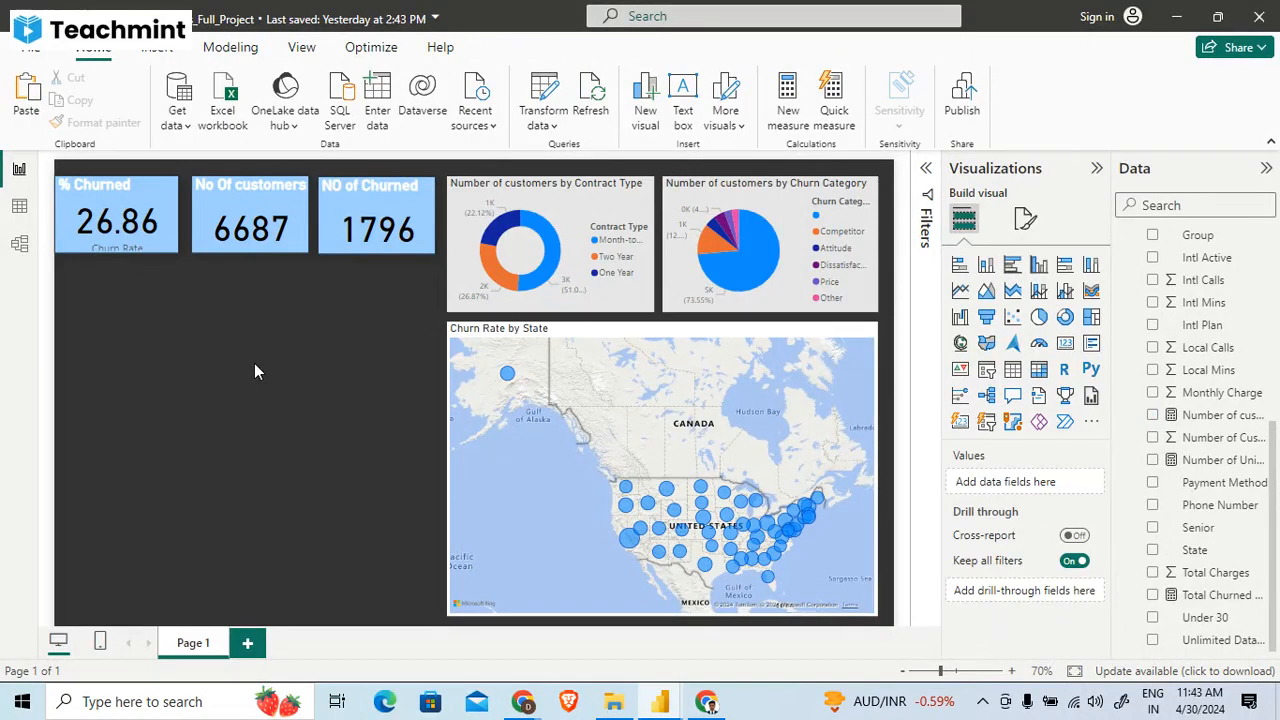
# - Following the reference report's Churn Reason bar chart, insert a stacked bar chart and enlarge it to fill the empty area below the churn cards
pyautogui.hotkey('alt', 'Tab')
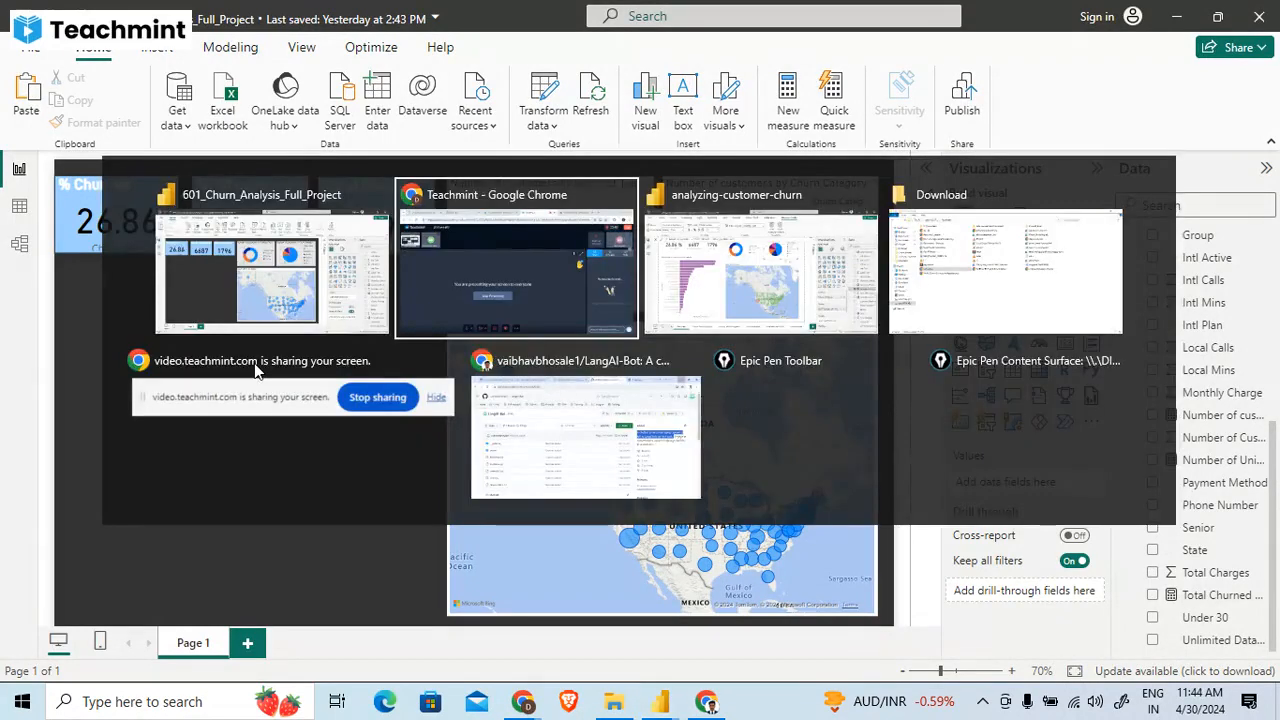
pyautogui.press('Tab')
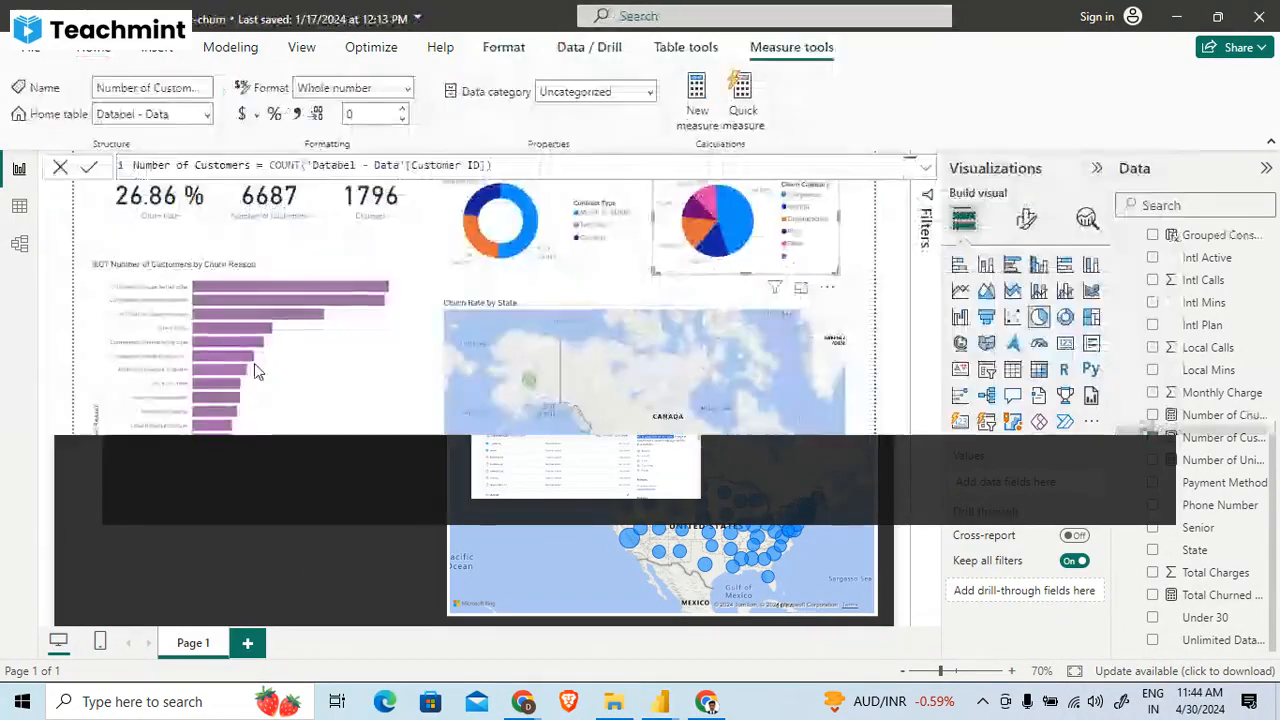
pyautogui.click(343, 347)
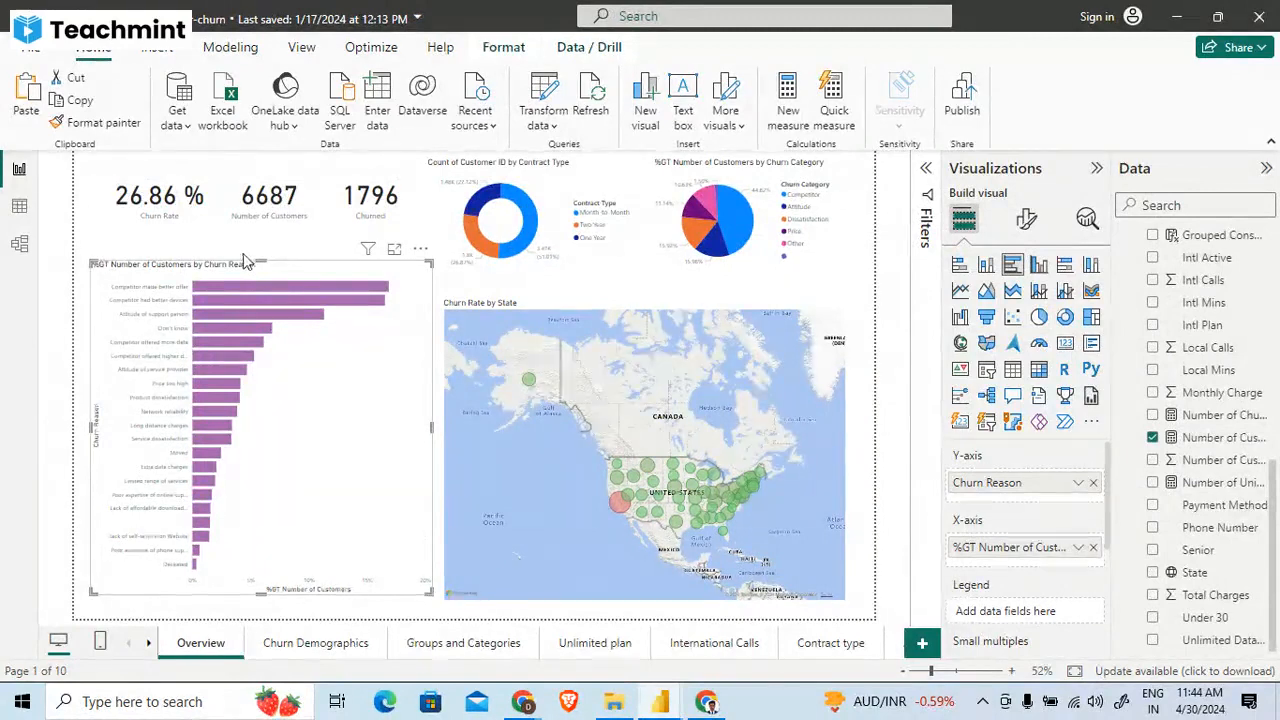
pyautogui.hotkey('alt', 'Tab')
pyautogui.hotkey('alt', 'Tab')
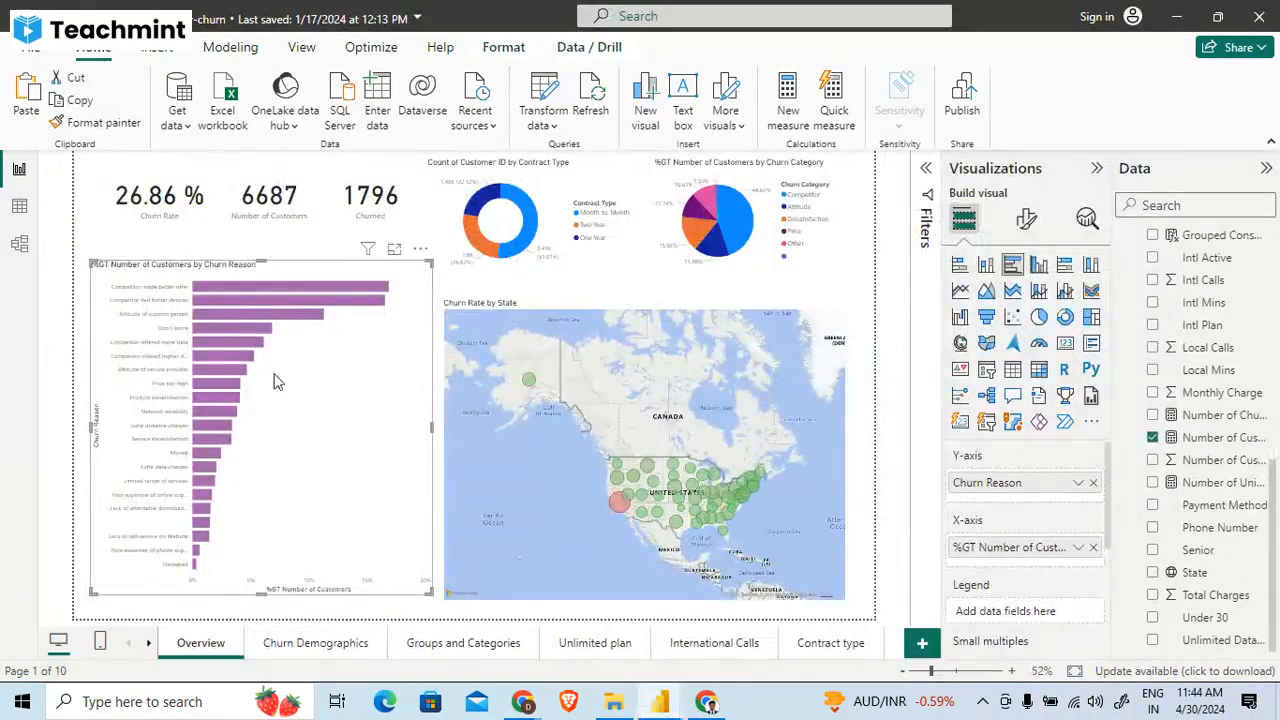
pyautogui.hotkey('alt', 'Tab')
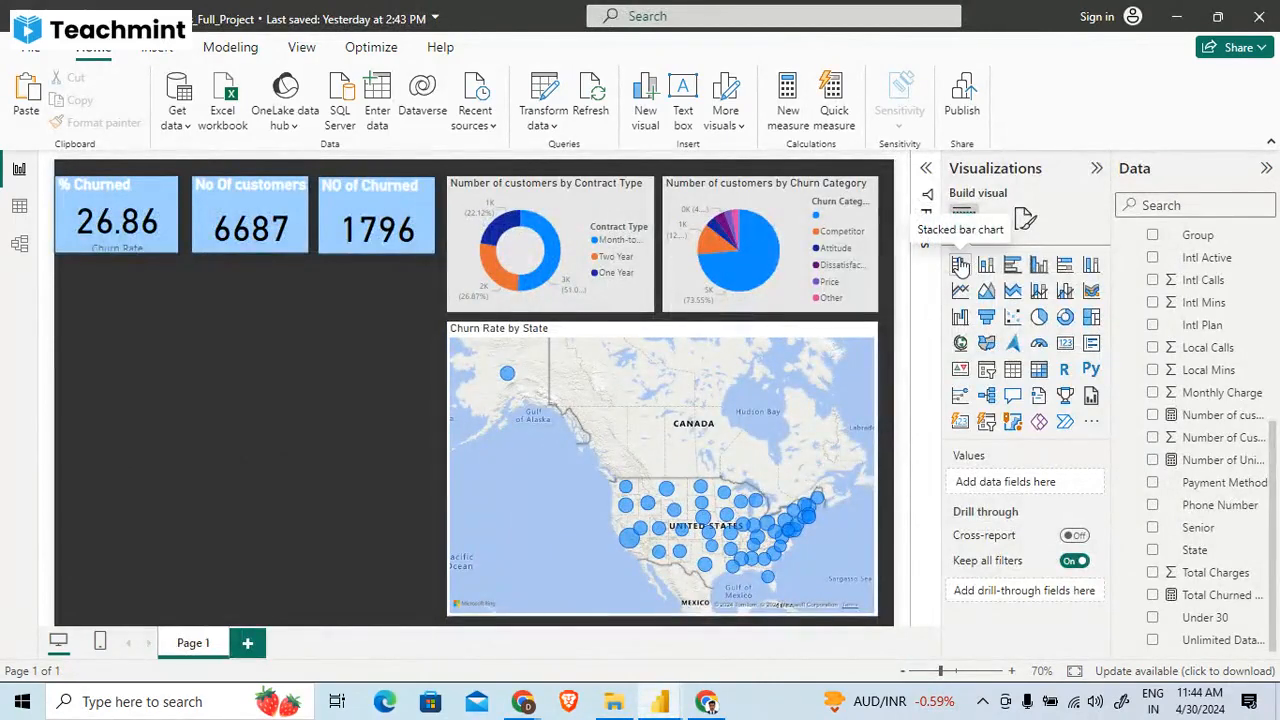
pyautogui.click(960, 265)
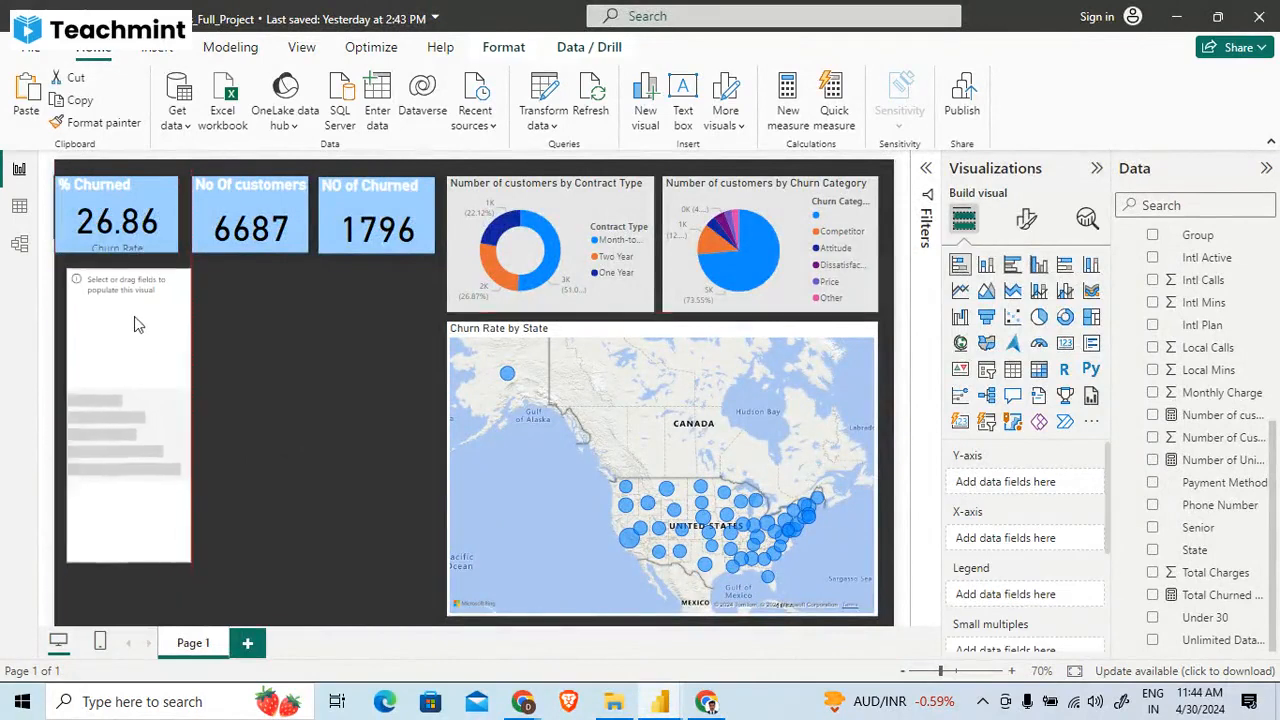
pyautogui.moveTo(183, 558); pyautogui.dragTo(436, 611)
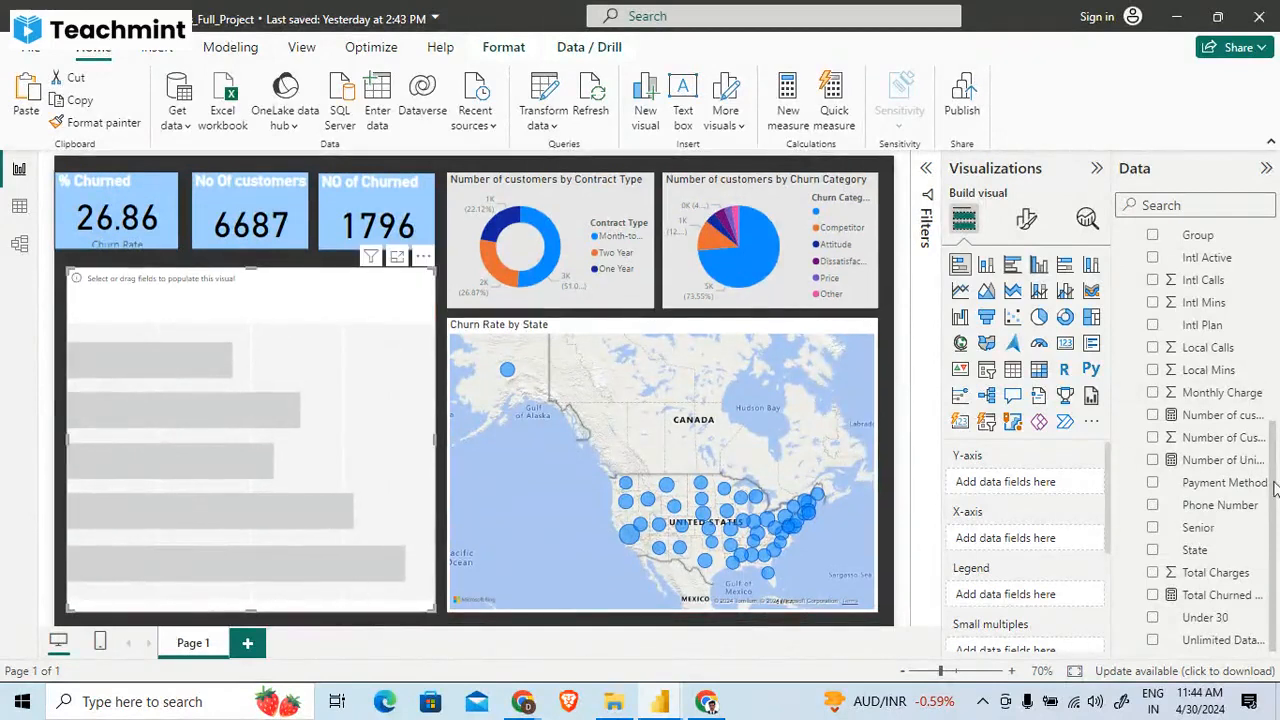
# - Assign Churn Category to the bar chart's Y-axis and the Number of customers measure to its X-axis
pyautogui.scroll(5, 1240, 455)
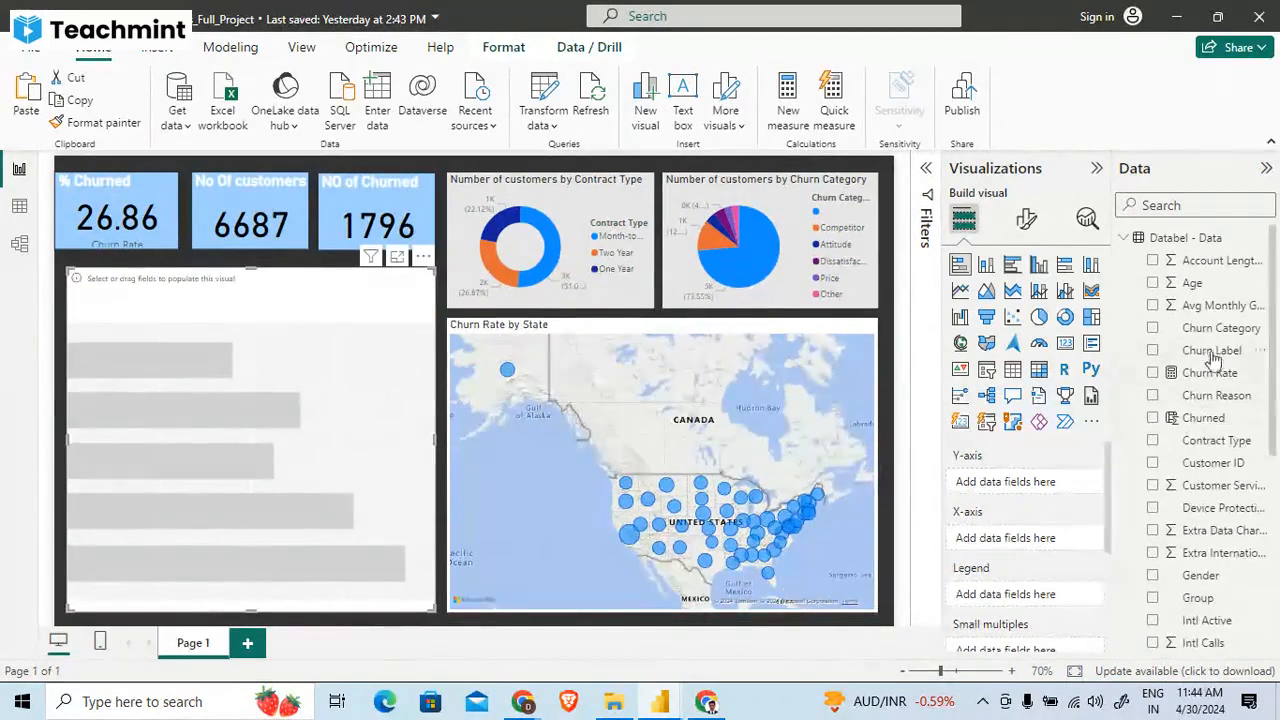
pyautogui.moveTo(1215, 329); pyautogui.dragTo(1057, 483)
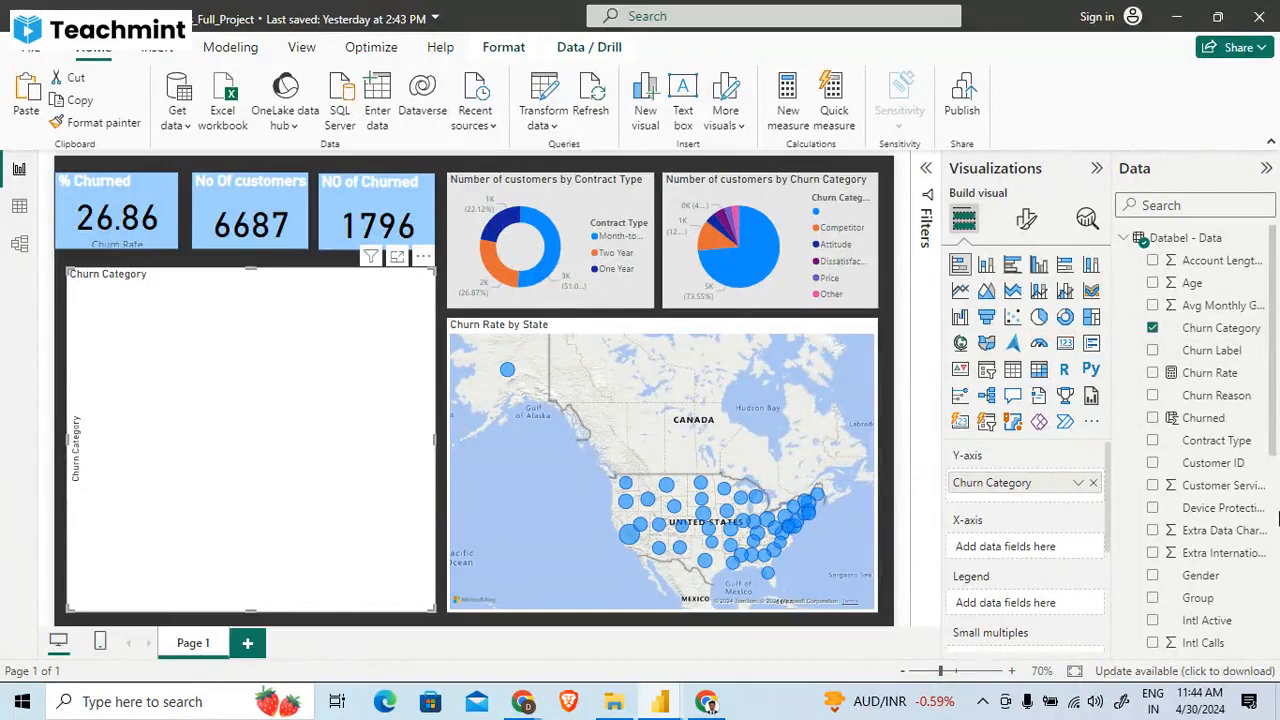
pyautogui.scroll(-3, 1274, 456)
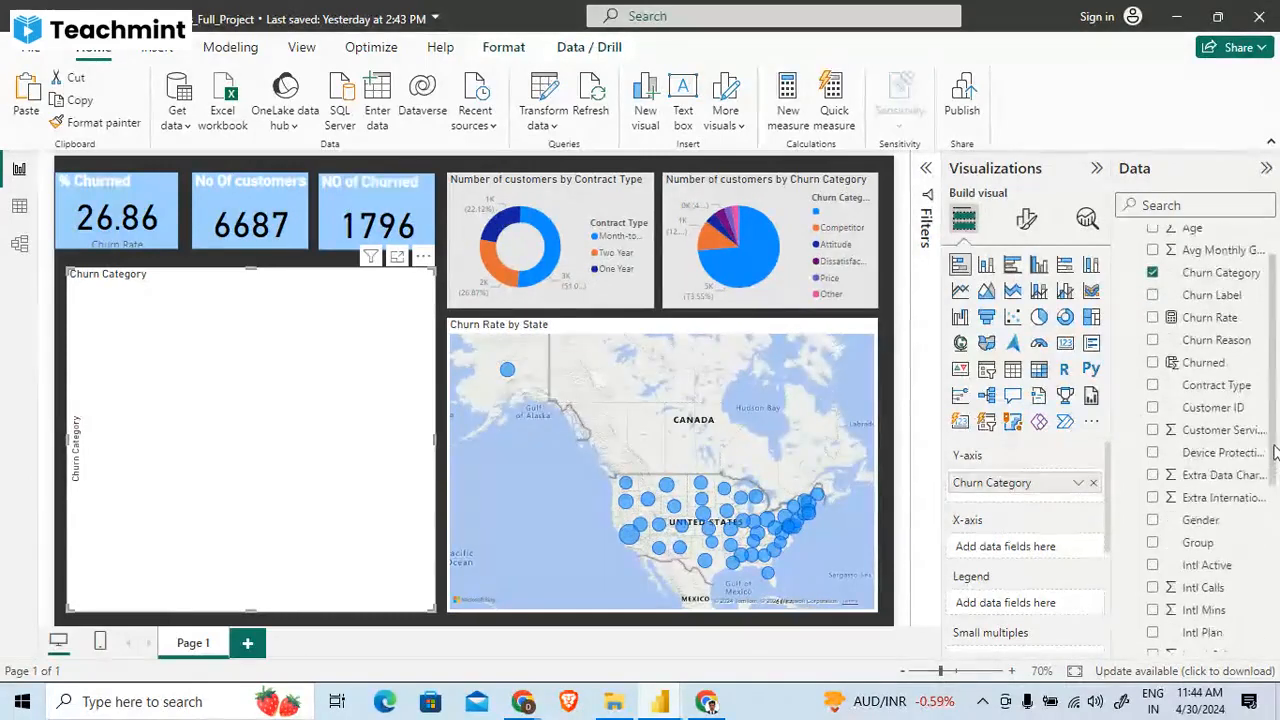
pyautogui.scroll(-3, 1274, 490)
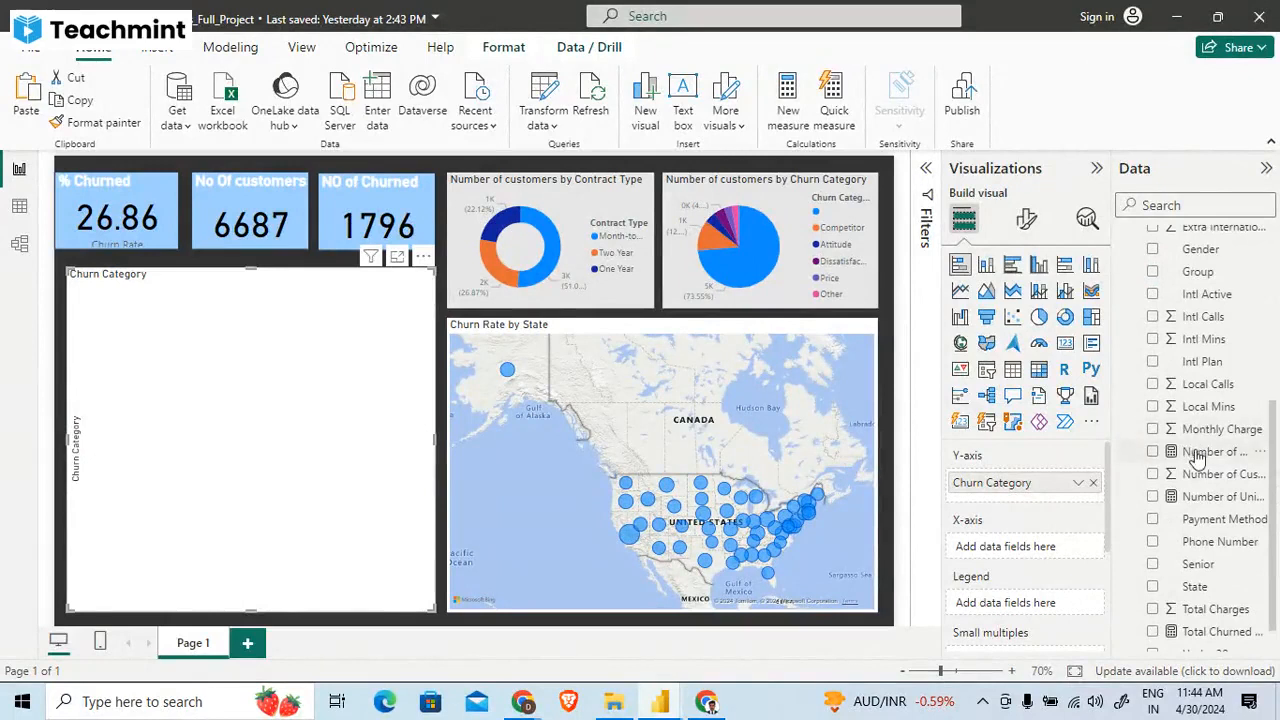
pyautogui.moveTo(1198, 455)
pyautogui.mouseDown()
pyautogui.moveTo(1040, 558)
pyautogui.moveTo(1048, 550)
pyautogui.mouseUp()
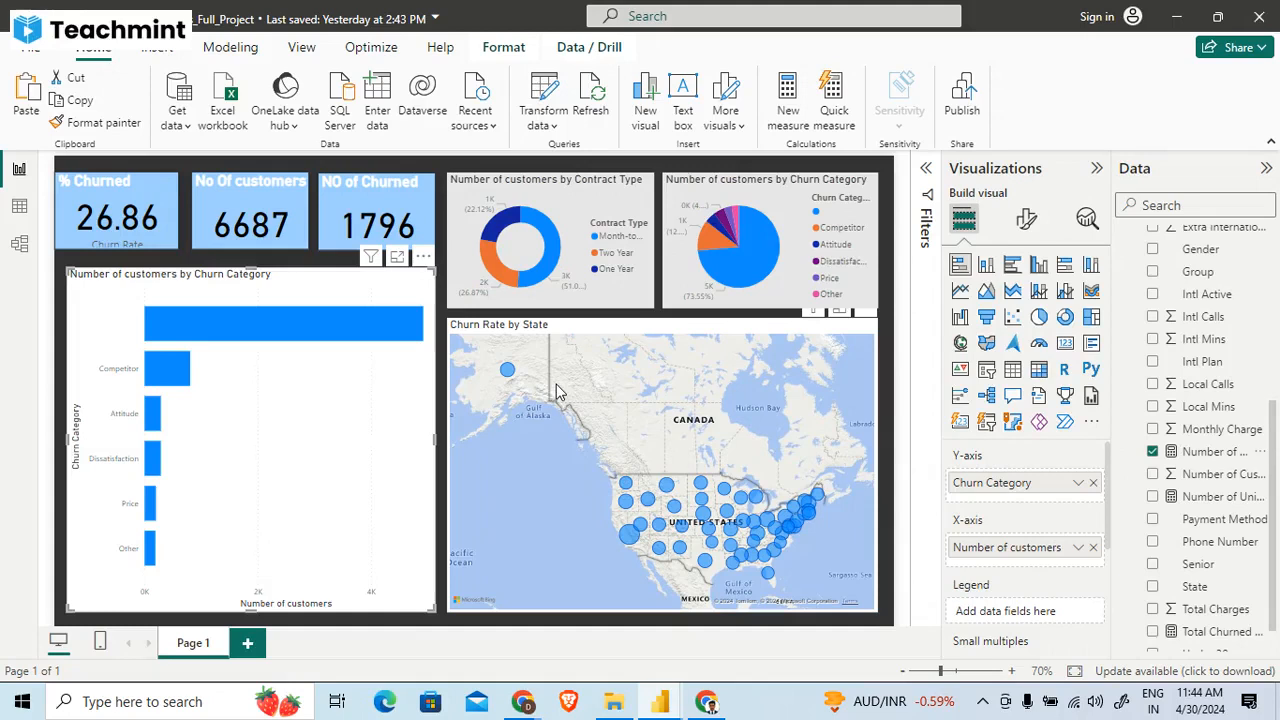
# - Cross-filter the report by the unlabelled Churn Category bar and clear the filter again
pyautogui.moveTo(387, 474); pyautogui.dragTo(383, 476)
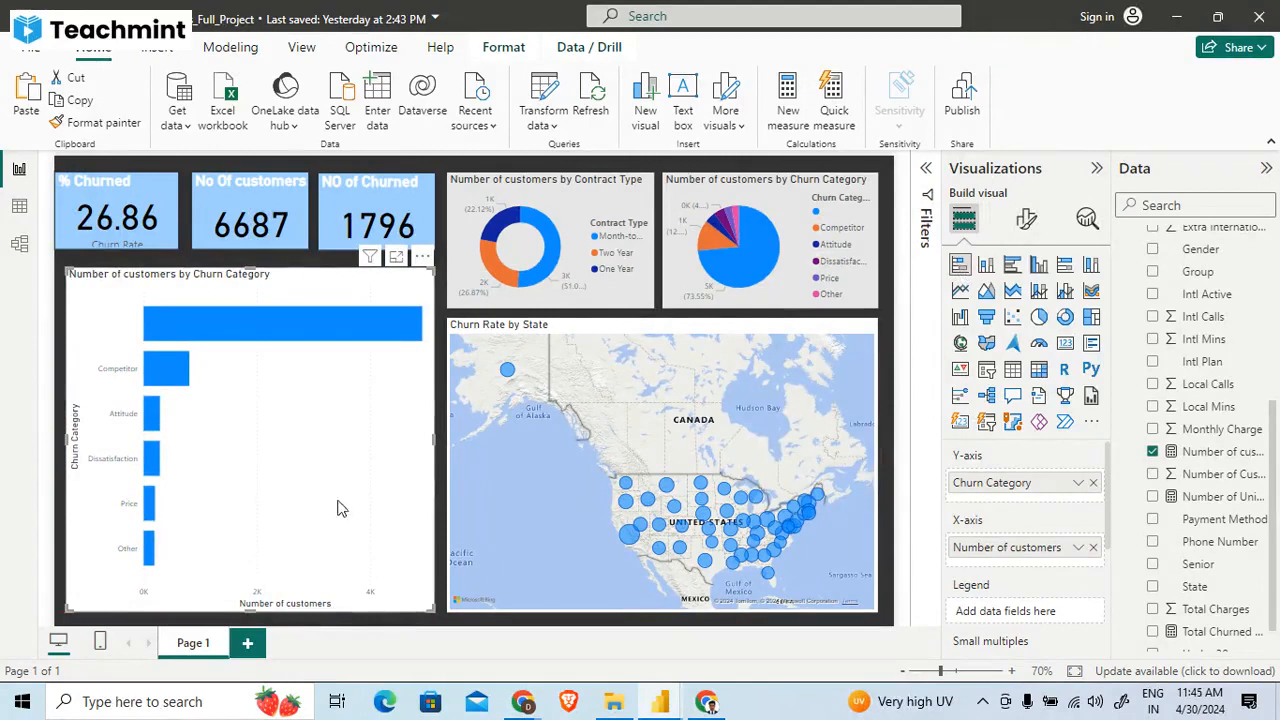
pyautogui.click(217, 316)
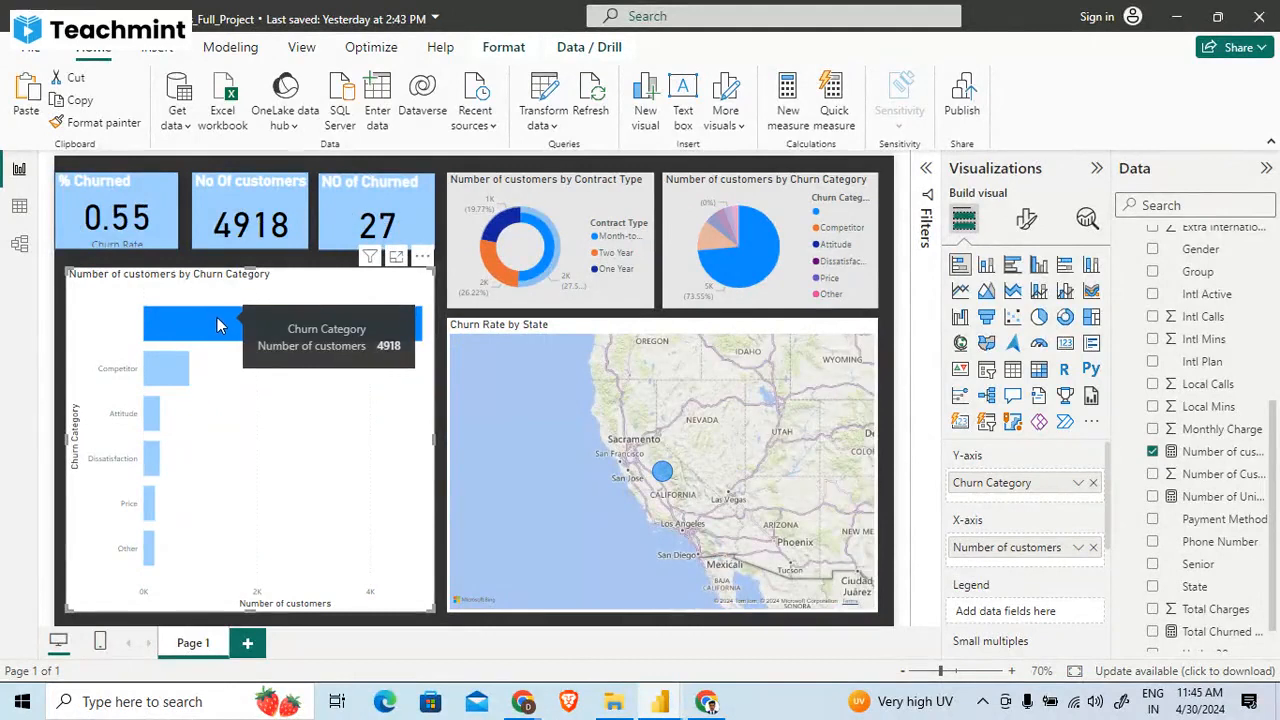
pyautogui.click(217, 318)
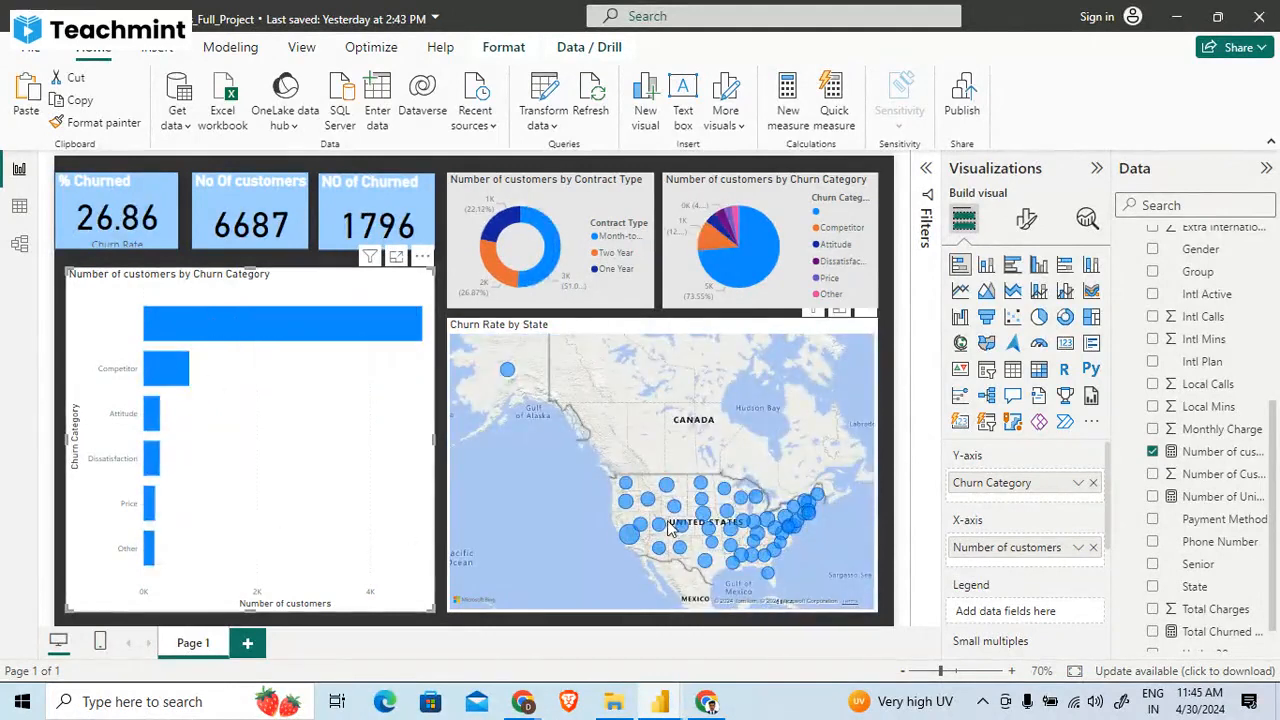
# - Compare the reference bar chart's Number of Customers measure with the customer-count fields and their formulas in the project report
pyautogui.hotkey('alt', 'Tab')
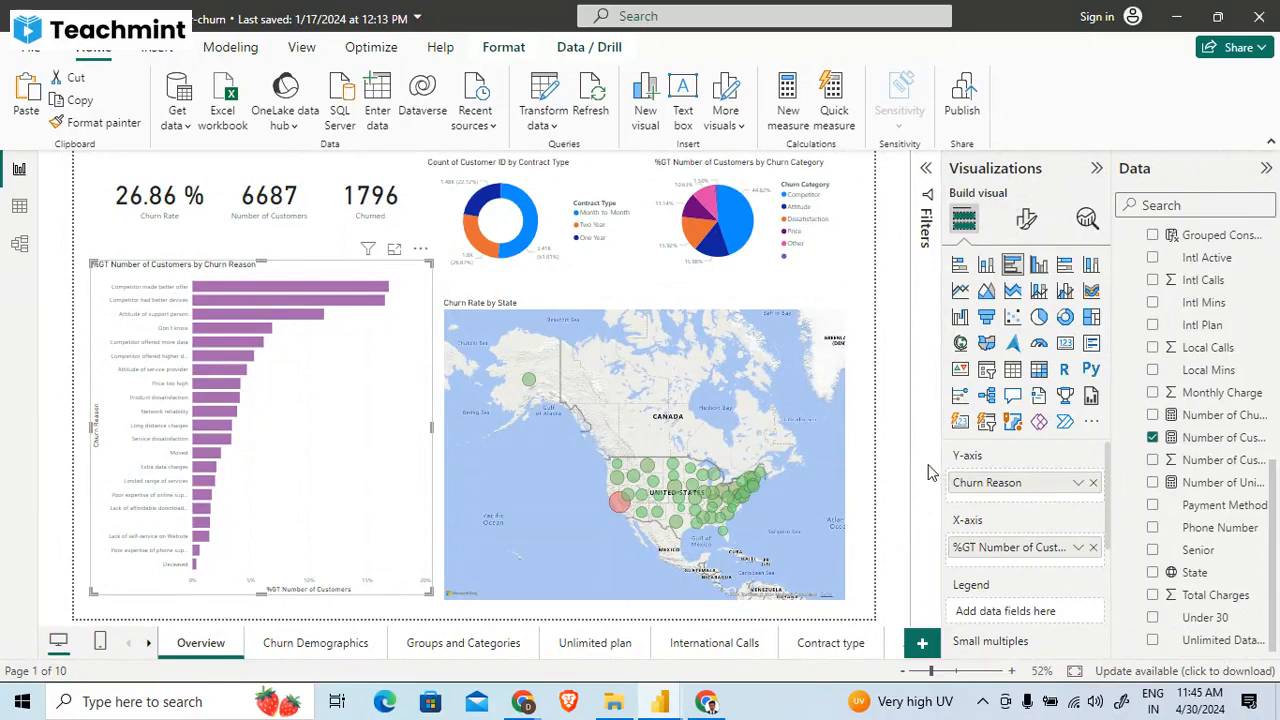
pyautogui.press('alt')
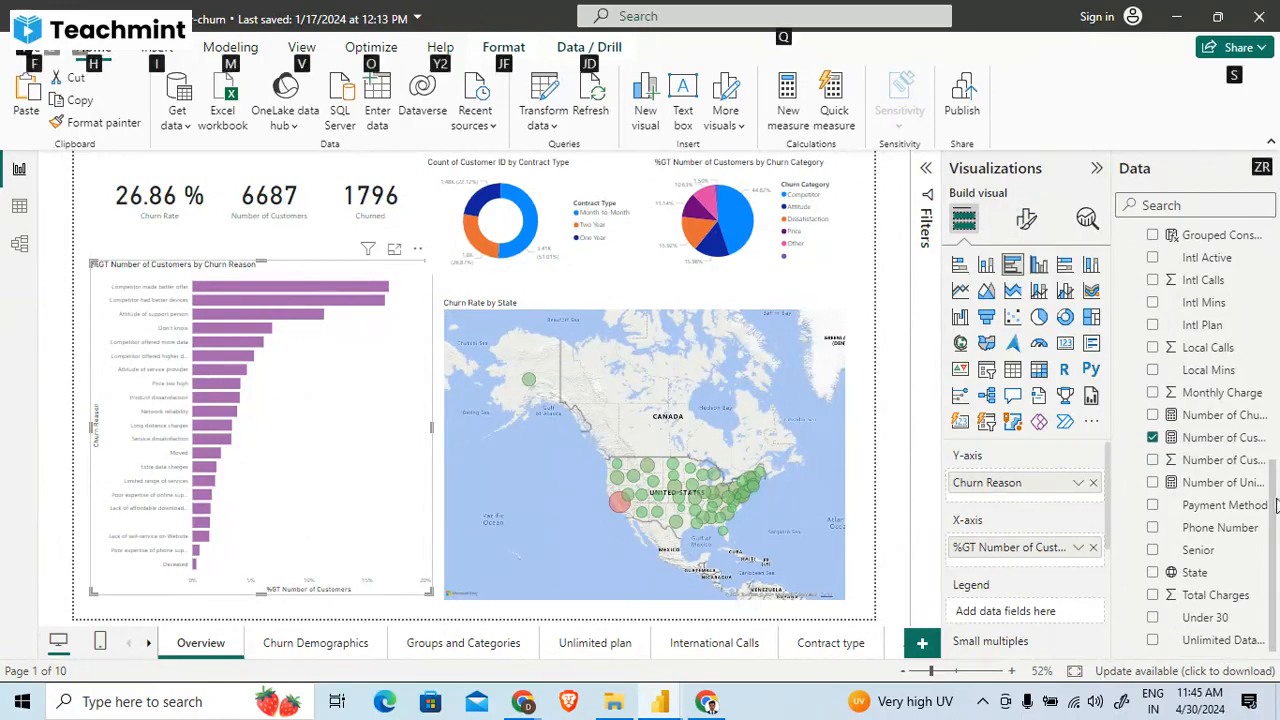
pyautogui.scroll(1, 1276, 474)
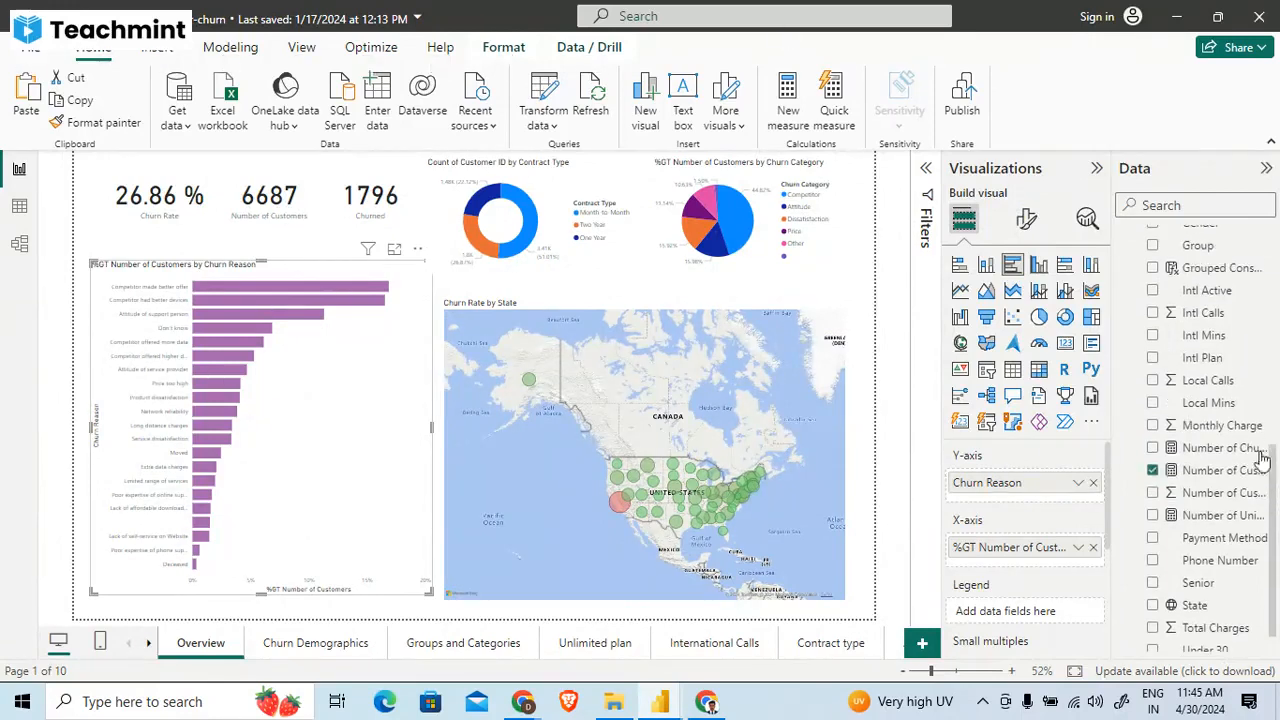
pyautogui.click(1212, 470)
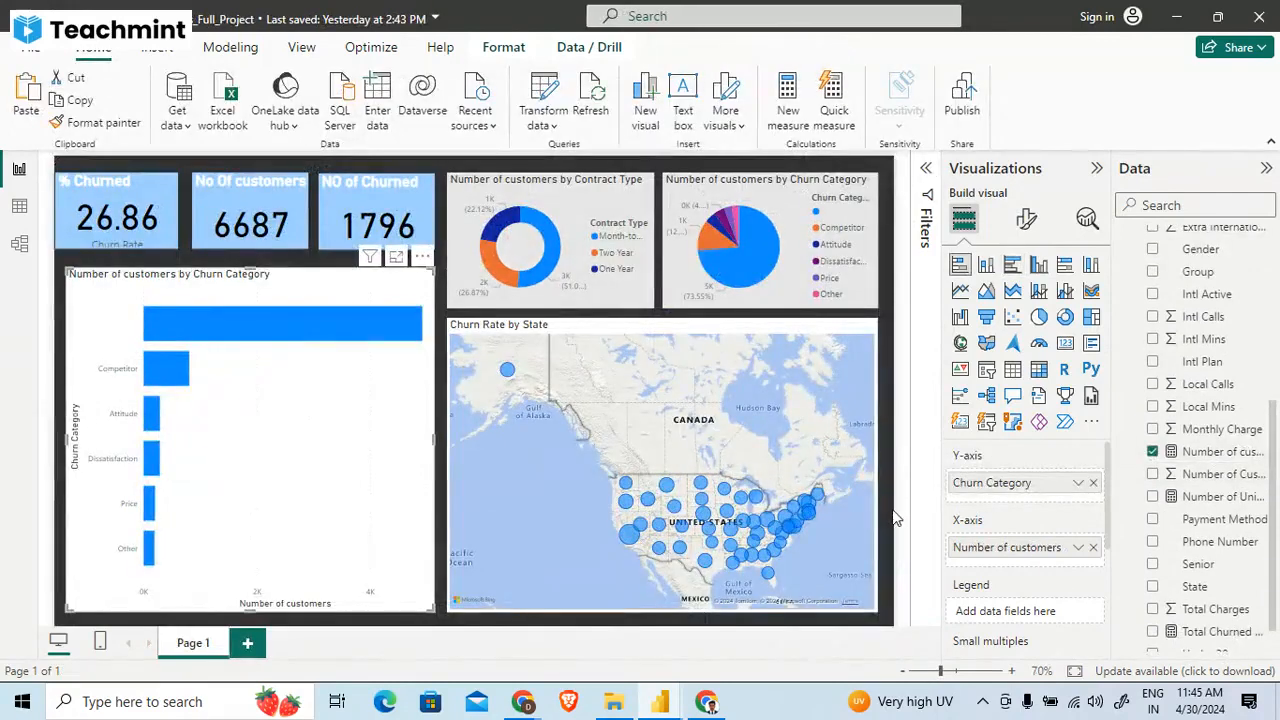
pyautogui.click(897, 515)
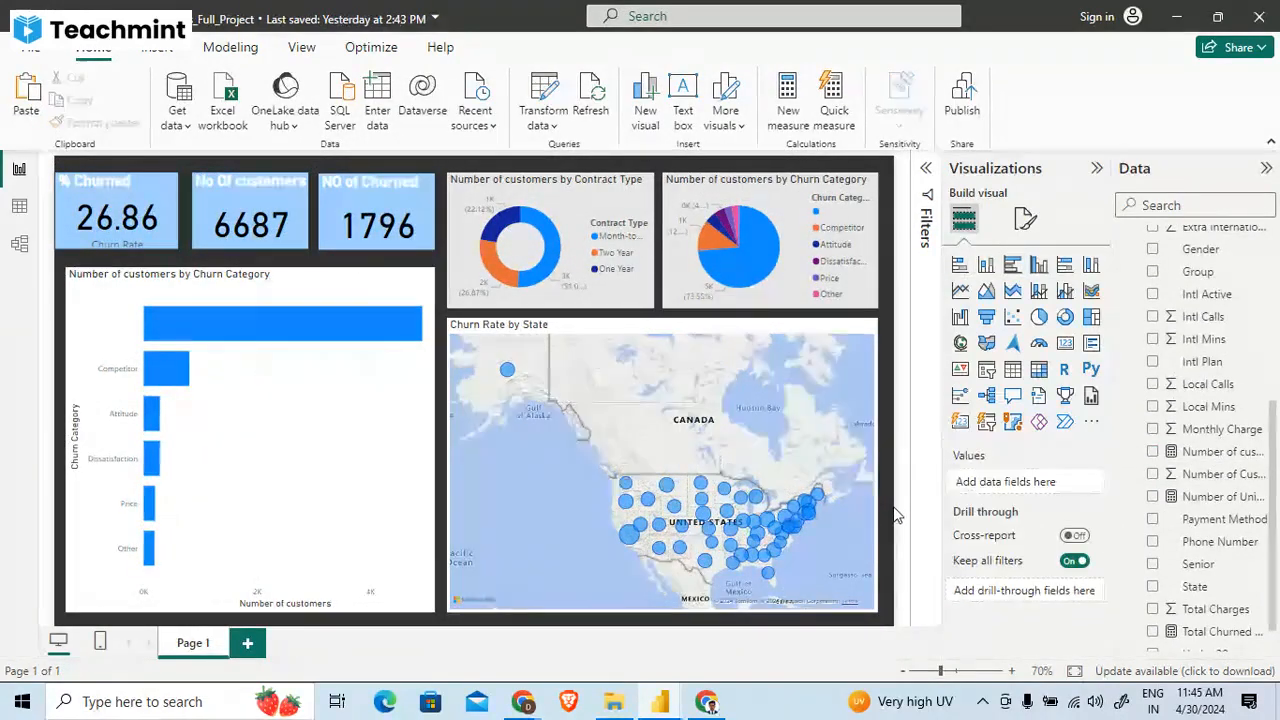
pyautogui.click(1229, 498)
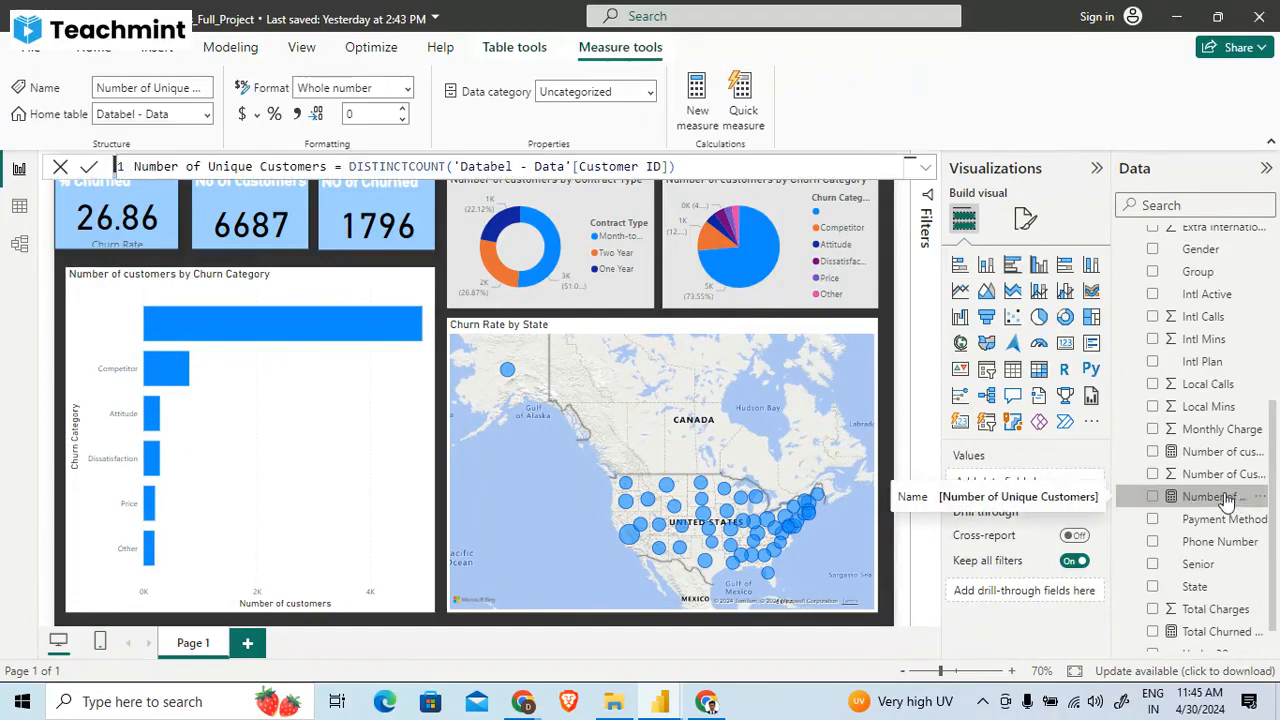
pyautogui.click(1195, 474)
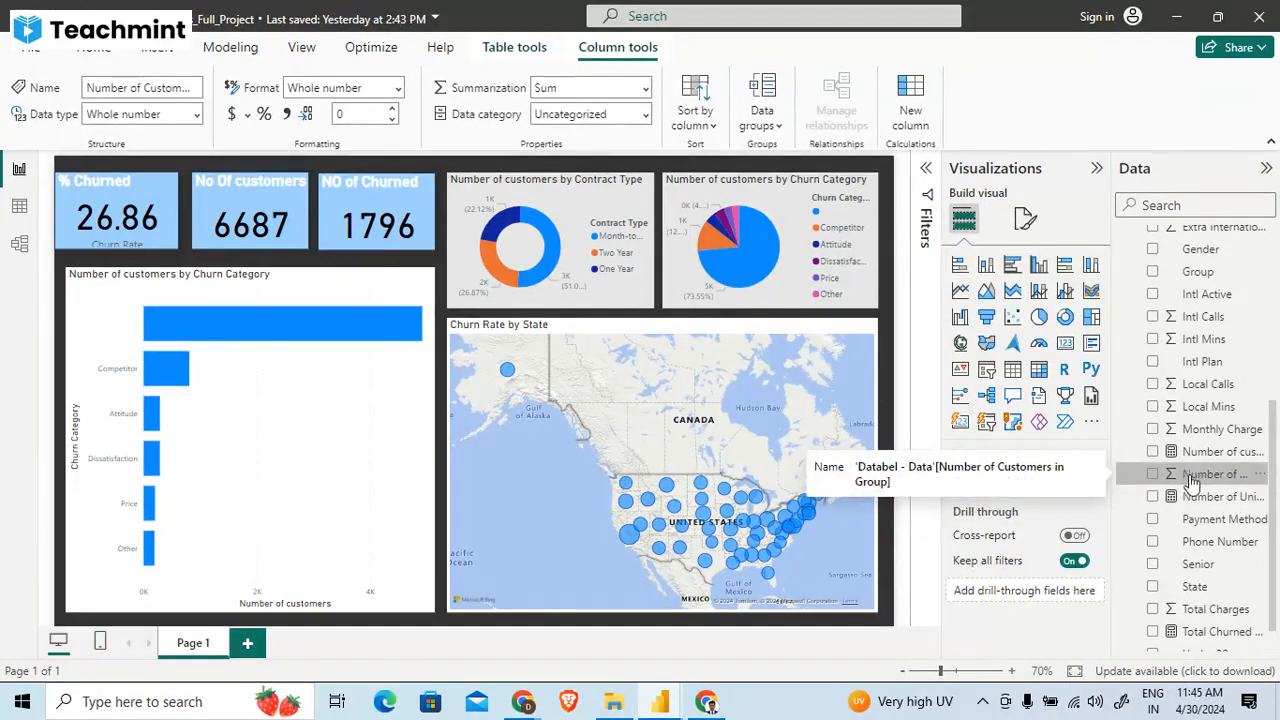
pyautogui.click(1195, 452)
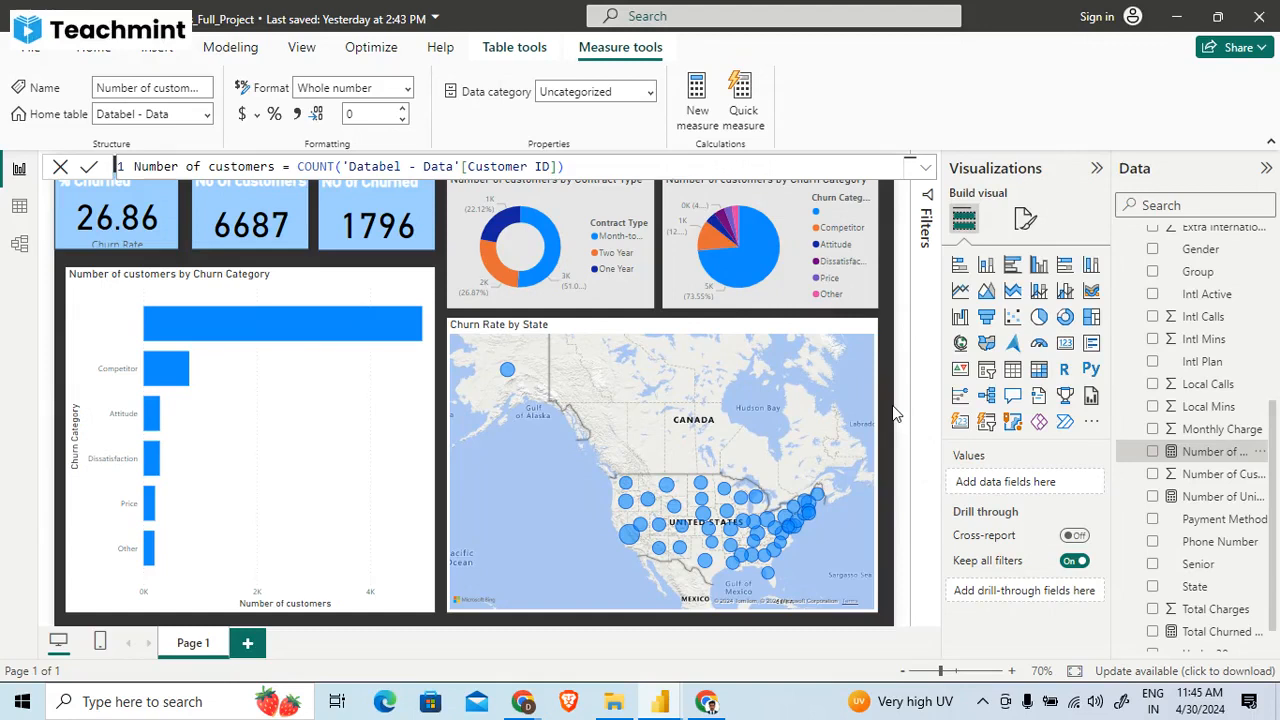
# - Narrow the Number of customers by Churn Category bar chart slightly to leave a wider gap beside the map
pyautogui.click(266, 456)
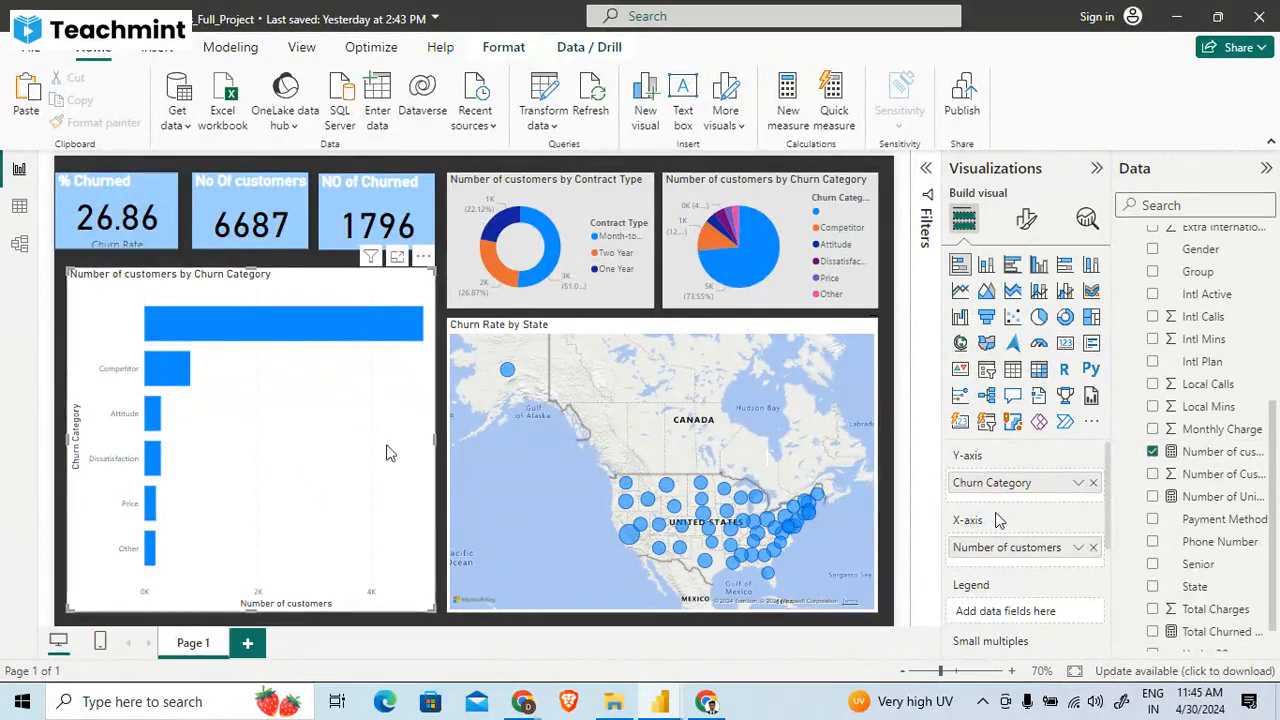
pyautogui.moveTo(429, 270); pyautogui.dragTo(416, 273)
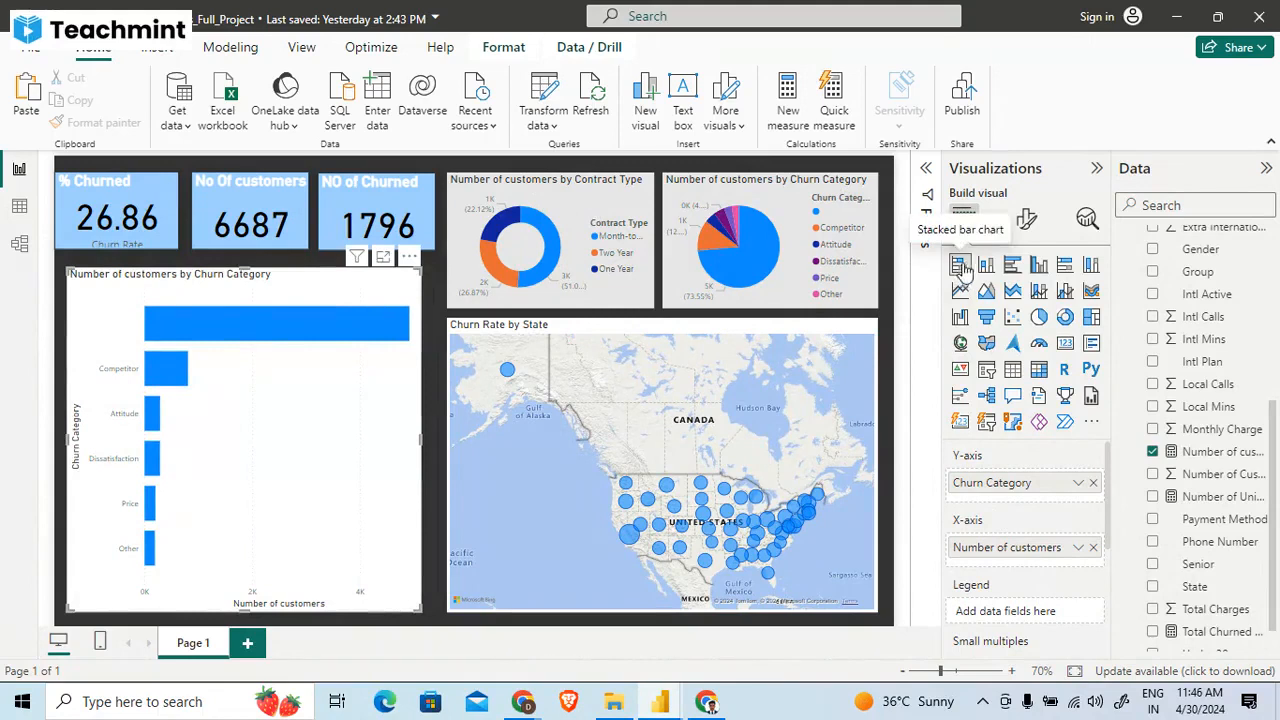
pyautogui.click(410, 256)
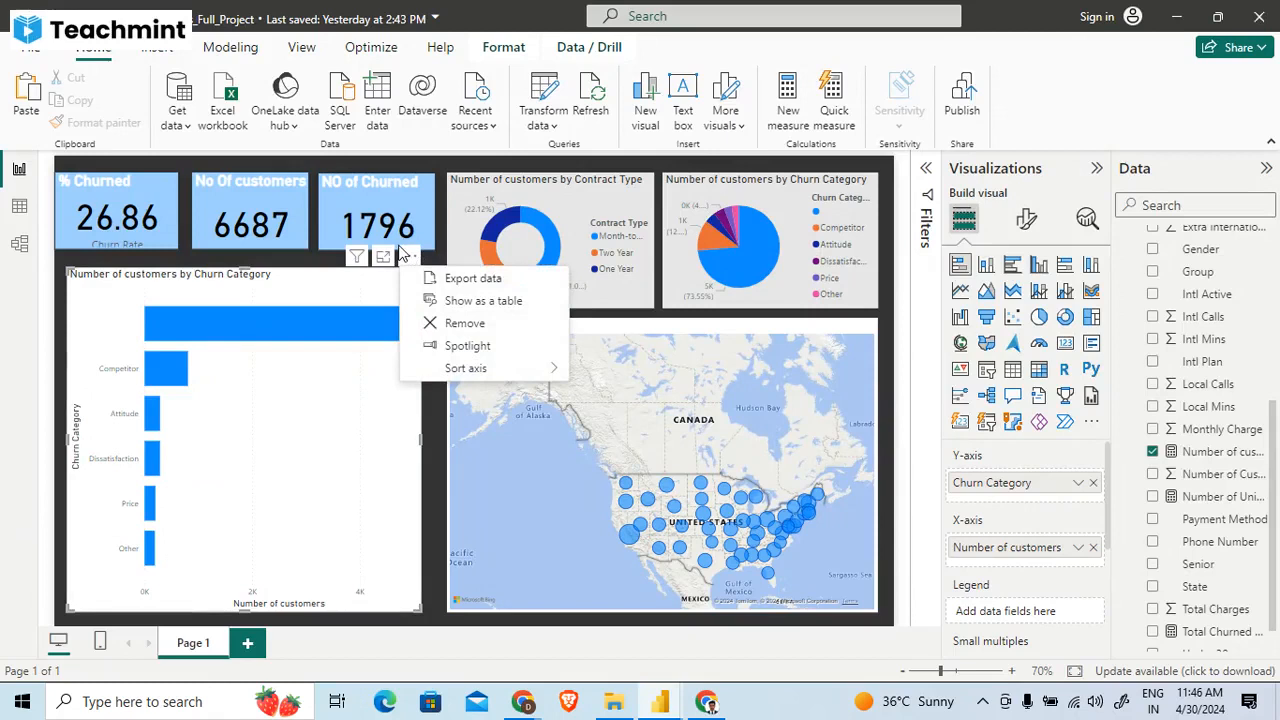
# - Examine the Y-axis values, title and layout formatting options of the Churn Category bar chart
pyautogui.click(1028, 218)
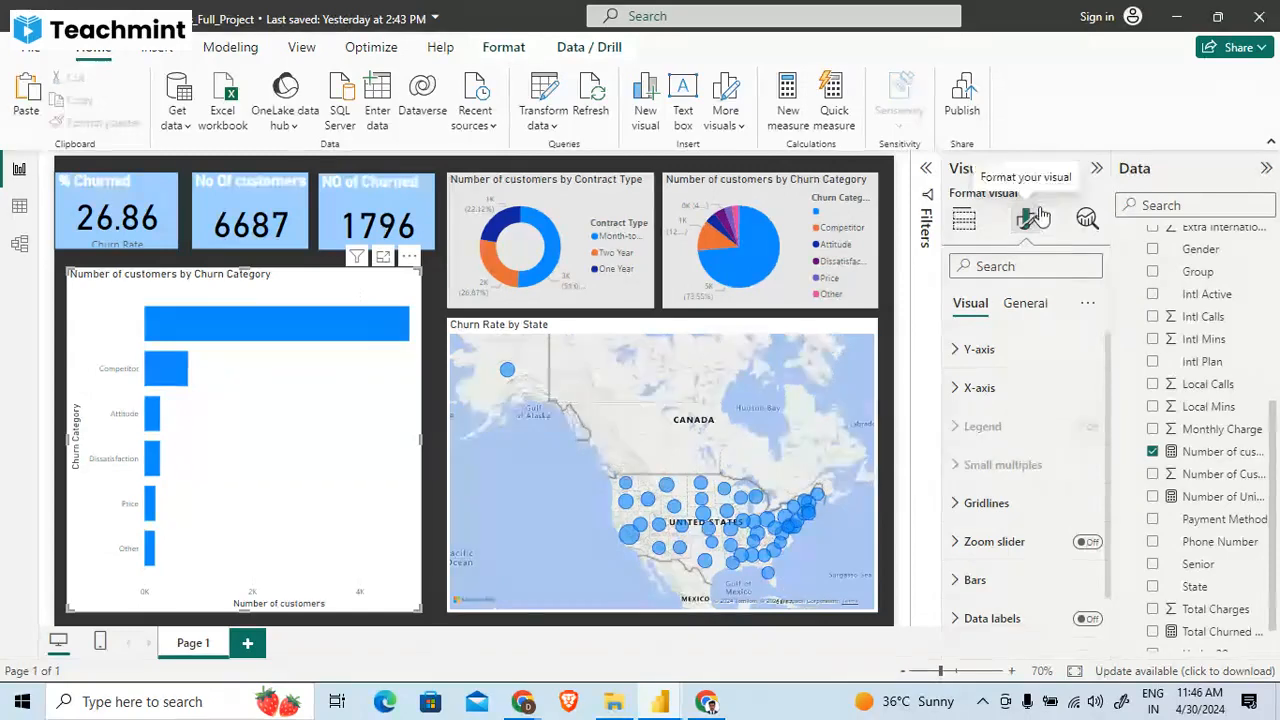
pyautogui.click(1090, 366)
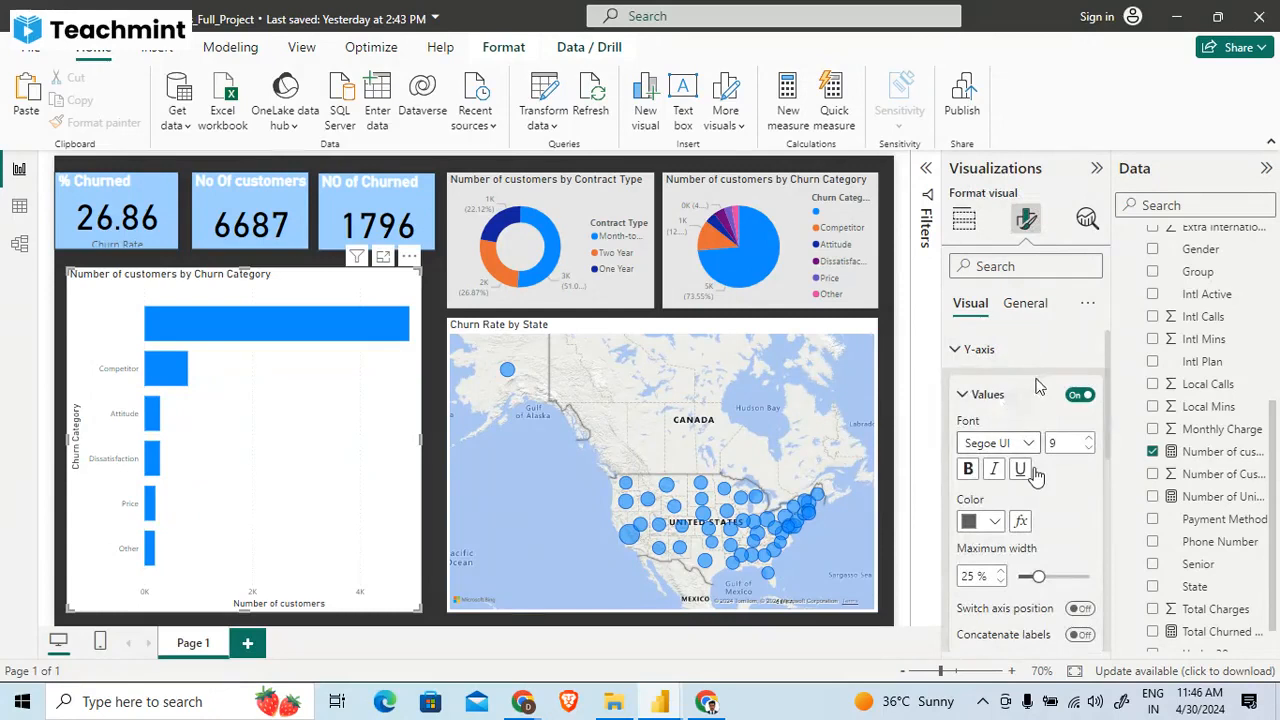
pyautogui.click(1038, 390)
pyautogui.click(985, 349)
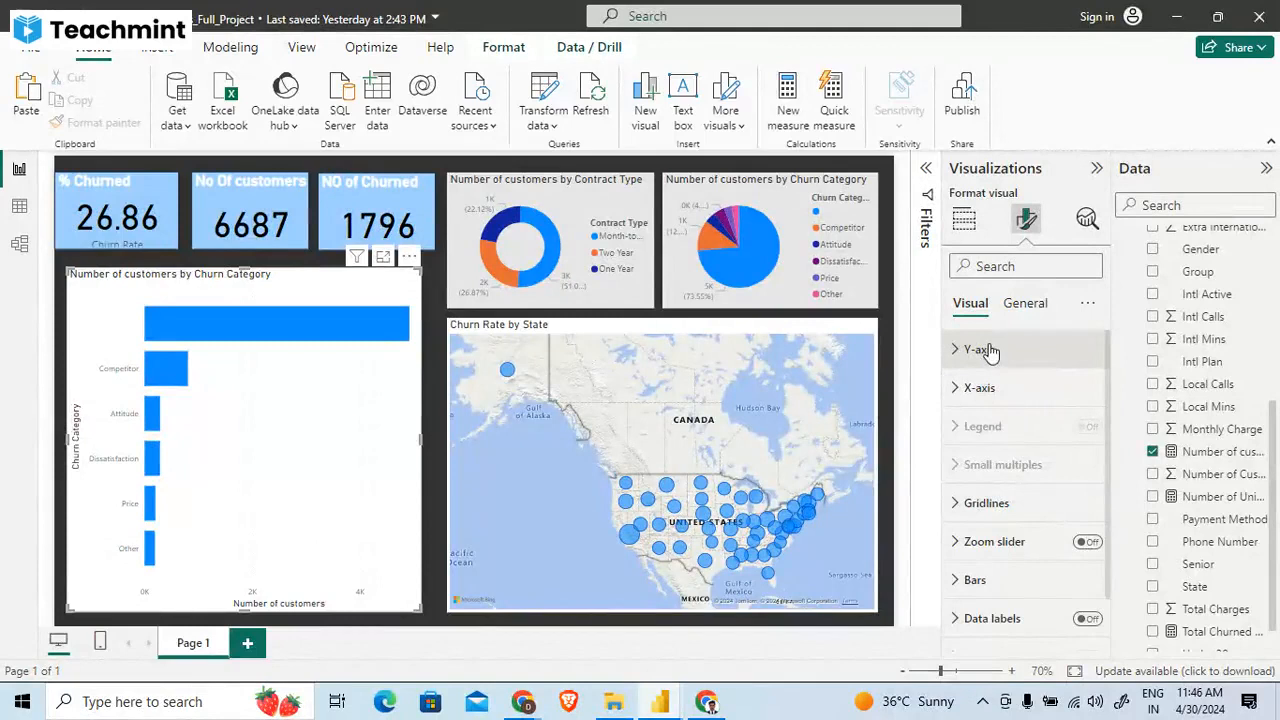
pyautogui.click(985, 349)
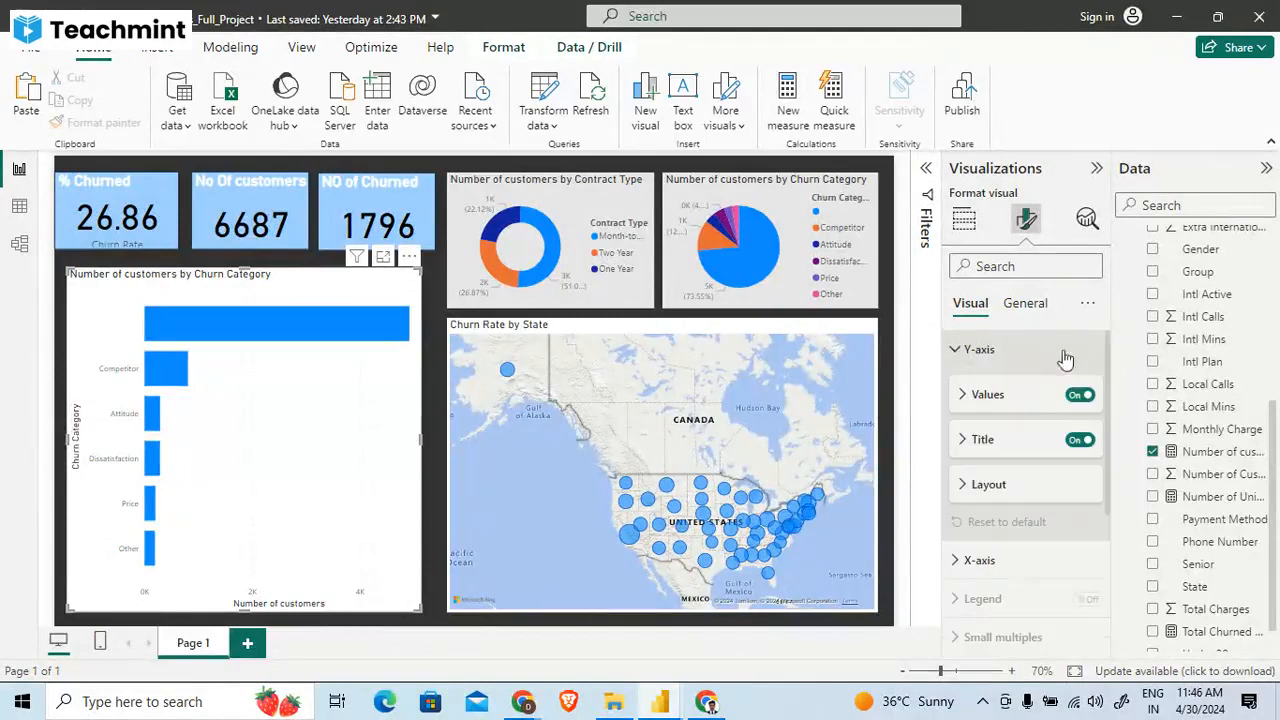
pyautogui.click(1010, 398)
pyautogui.click(1008, 398)
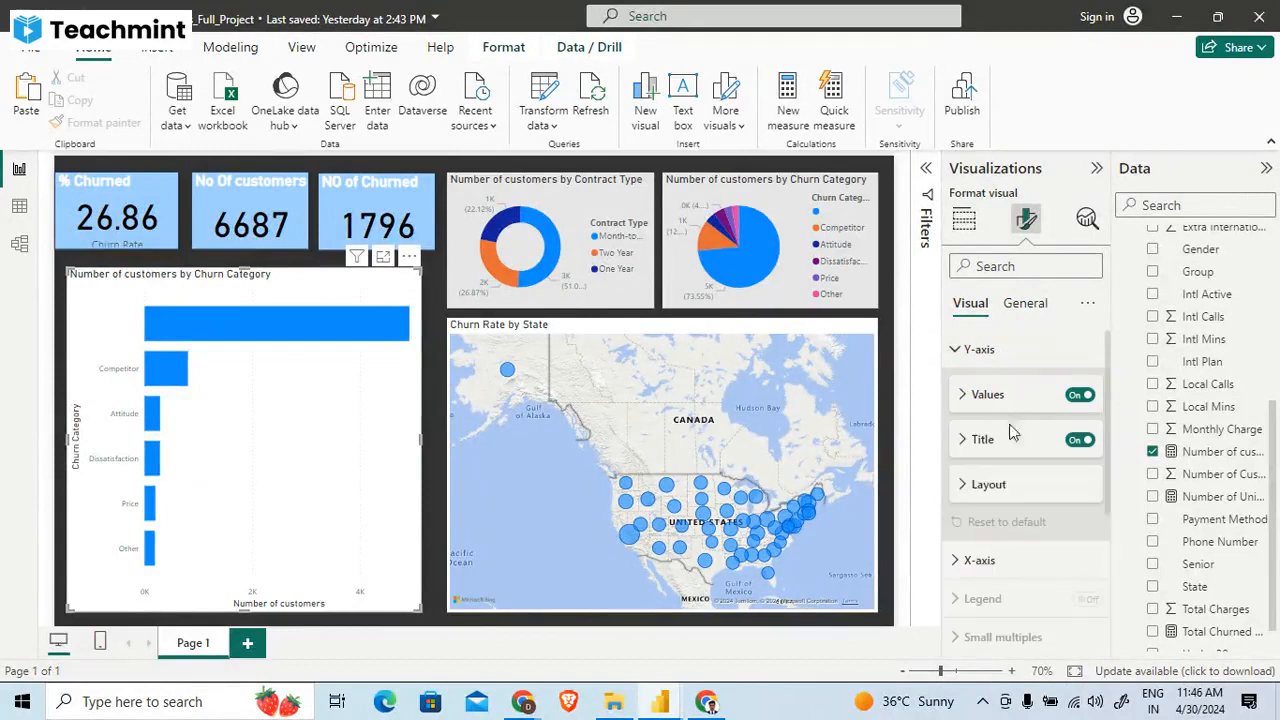
pyautogui.click(1008, 442)
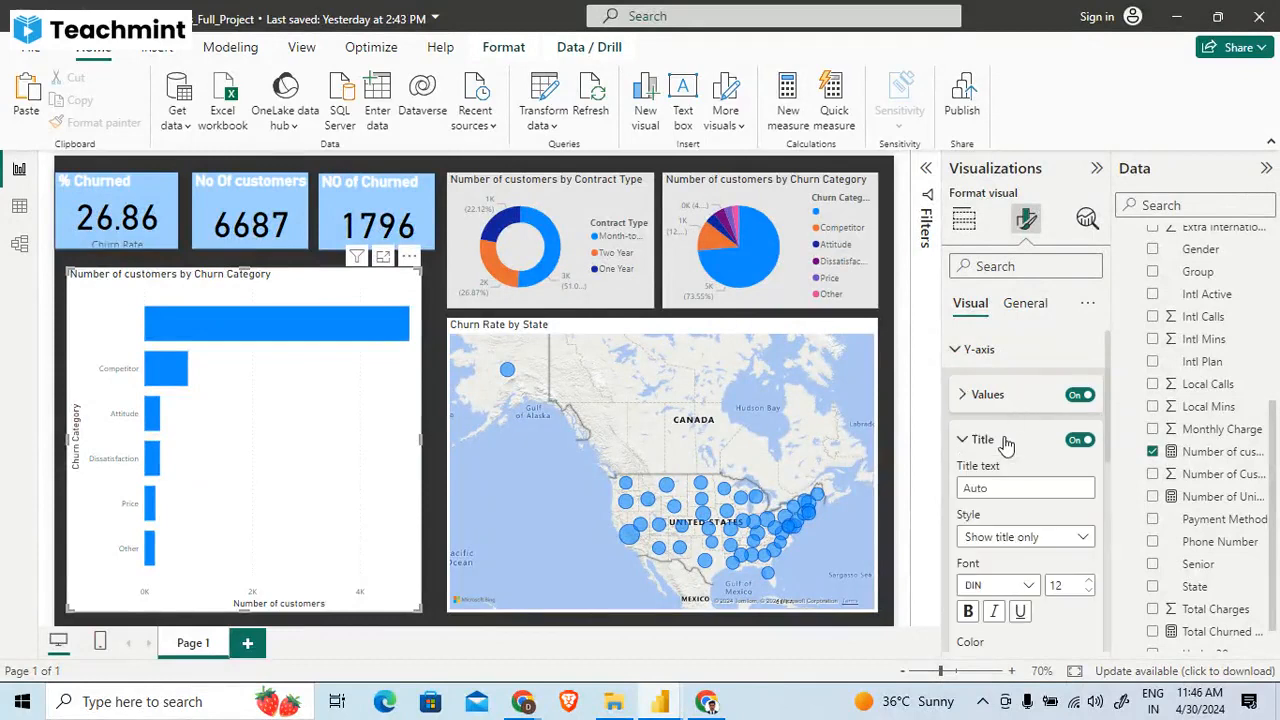
pyautogui.click(1007, 443)
pyautogui.click(1000, 484)
pyautogui.click(1000, 484)
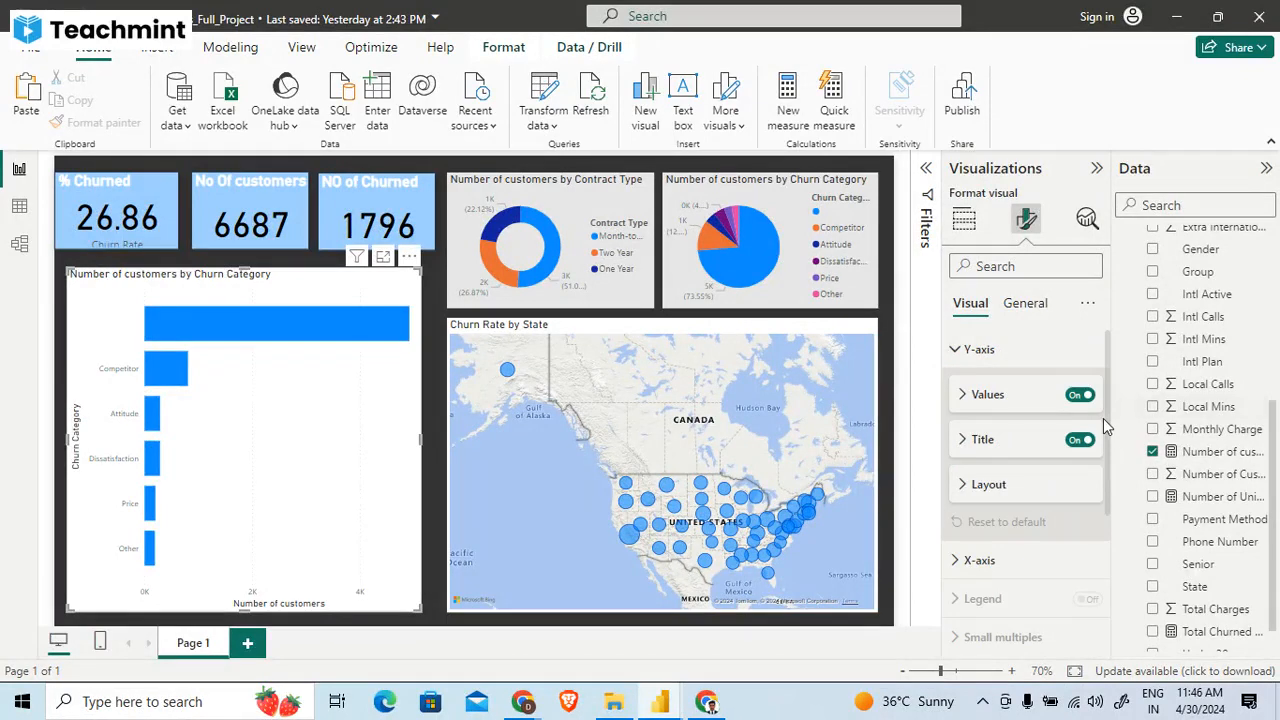
# - Recolour the bars of the Number of customers by Churn Category chart dark grey
pyautogui.moveTo(1103, 418); pyautogui.dragTo(1105, 557)
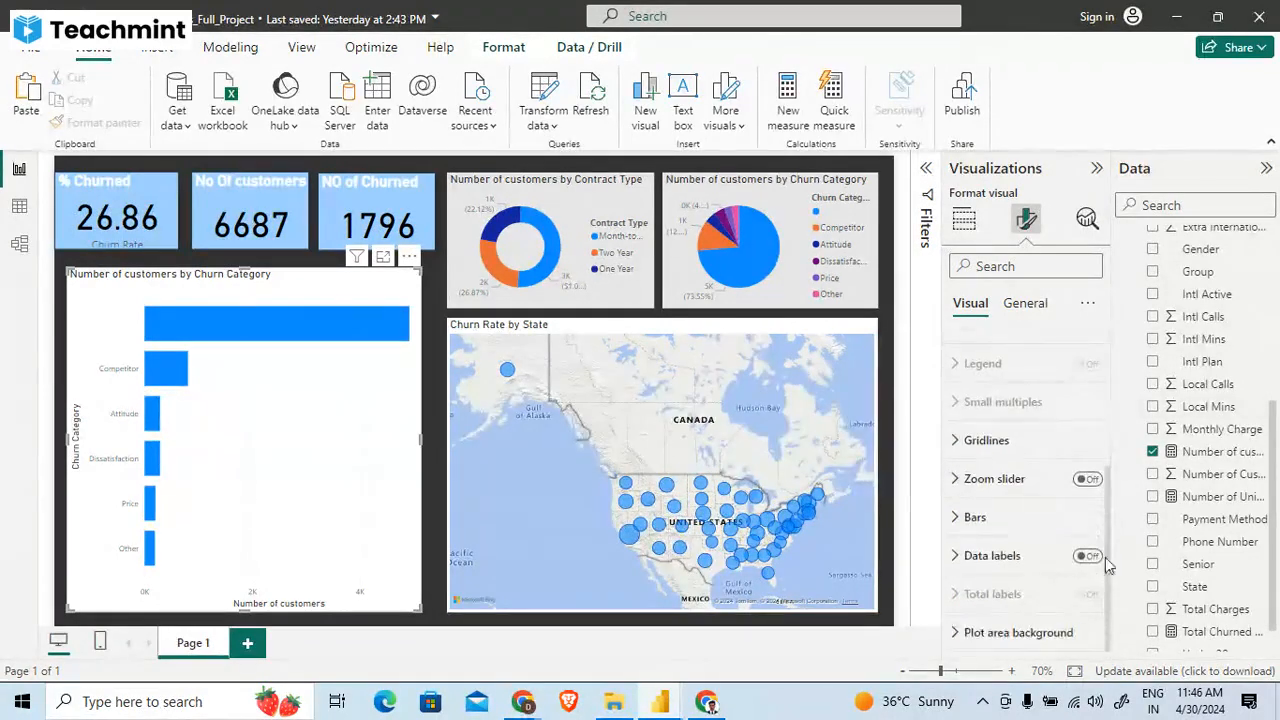
pyautogui.click(1010, 530)
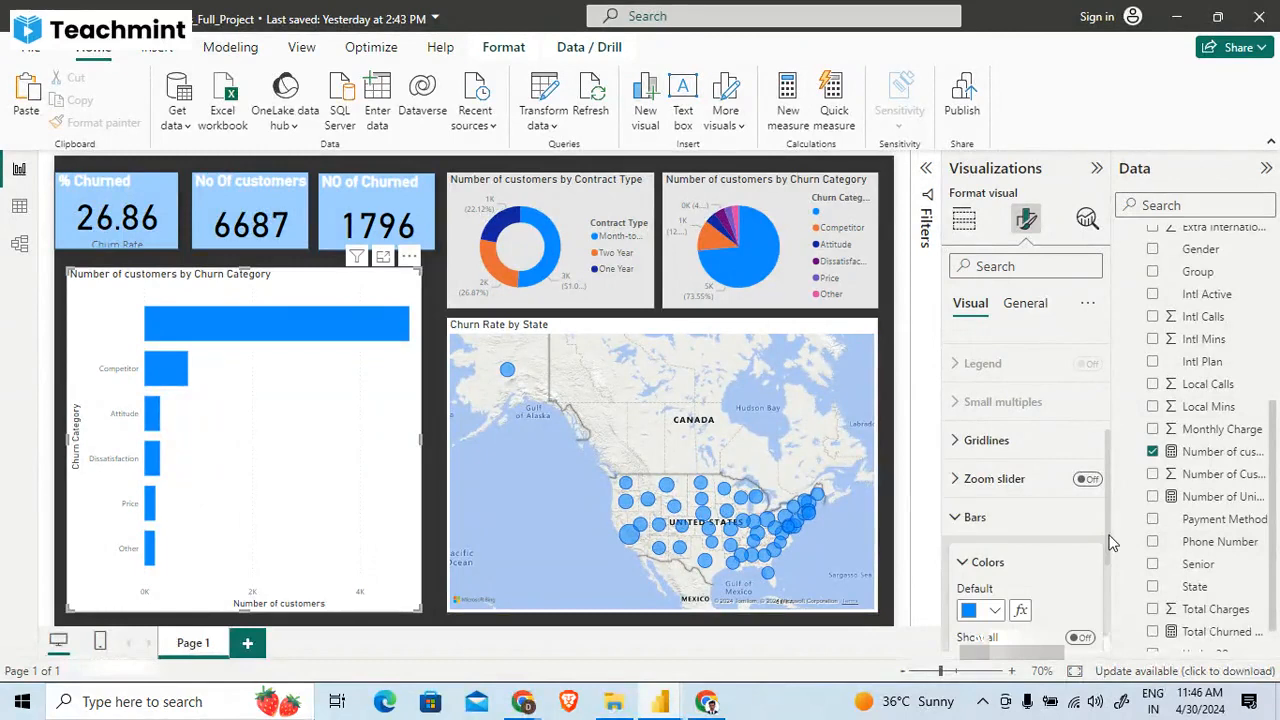
pyautogui.scroll(-3, 1108, 541)
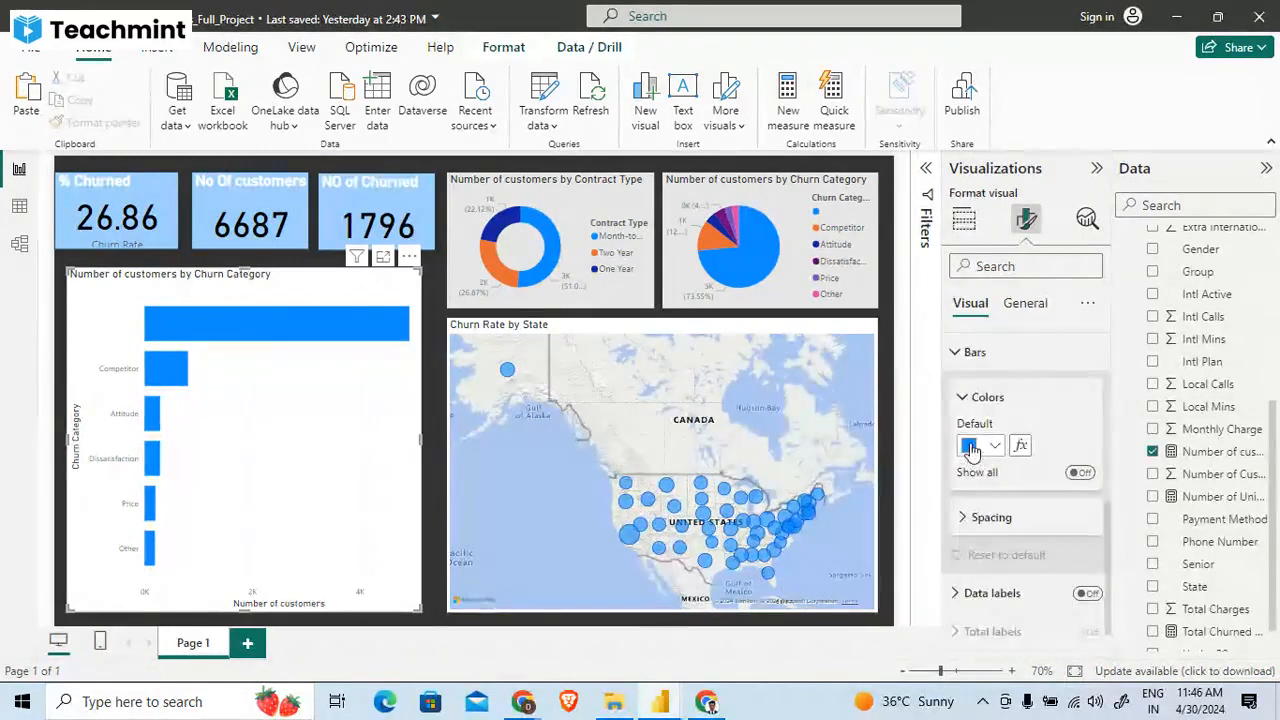
pyautogui.click(981, 445)
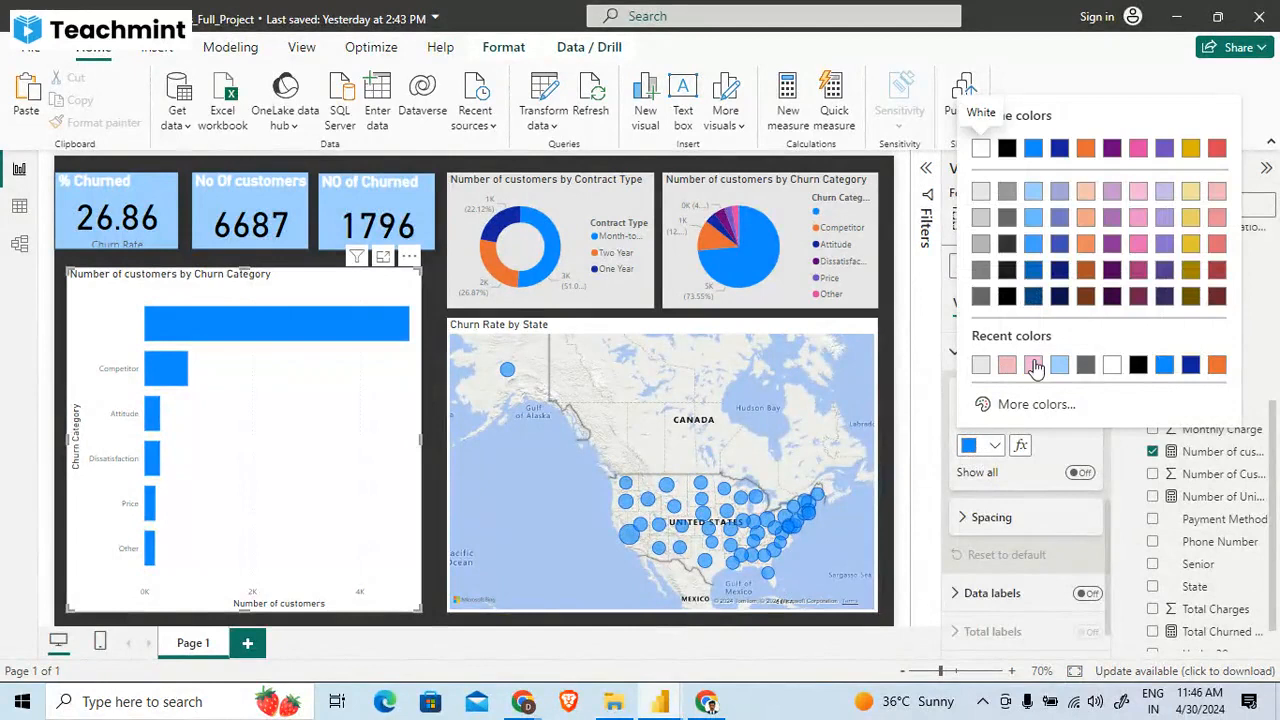
pyautogui.click(1085, 364)
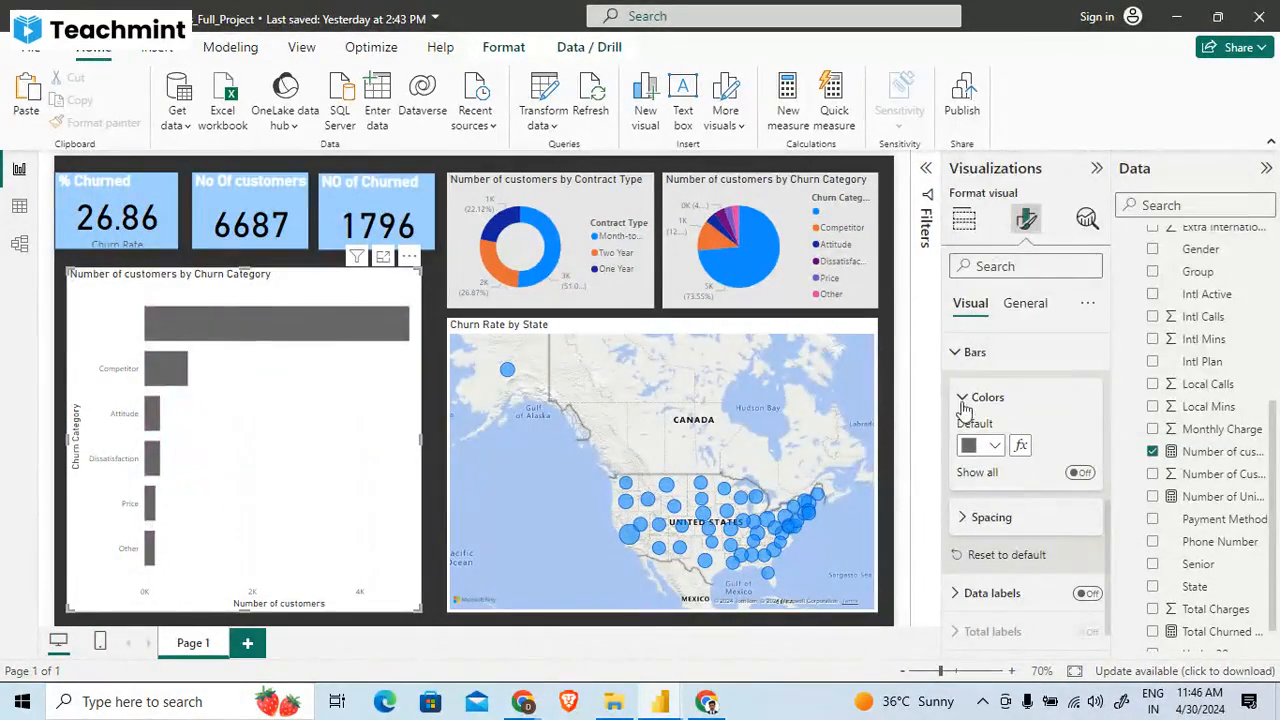
# - Check the bar spacing options and turn on data labels for the Churn Category bar chart
pyautogui.click(975, 520)
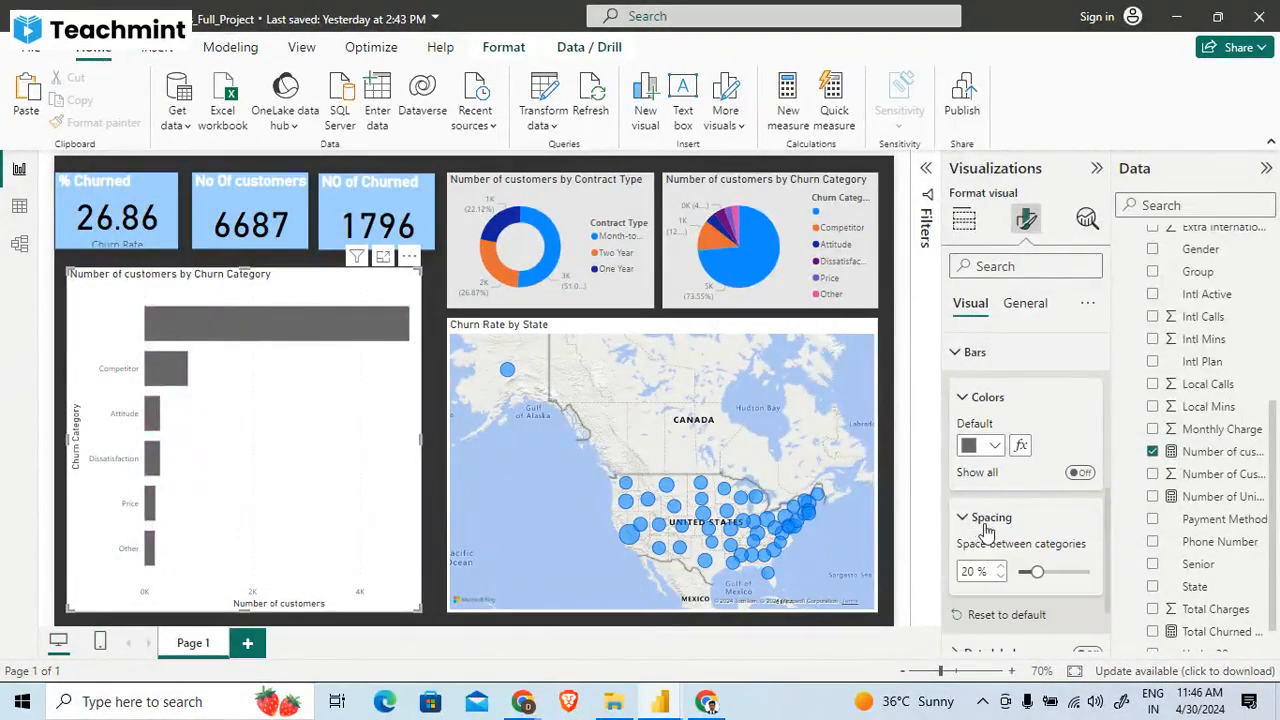
pyautogui.click(975, 518)
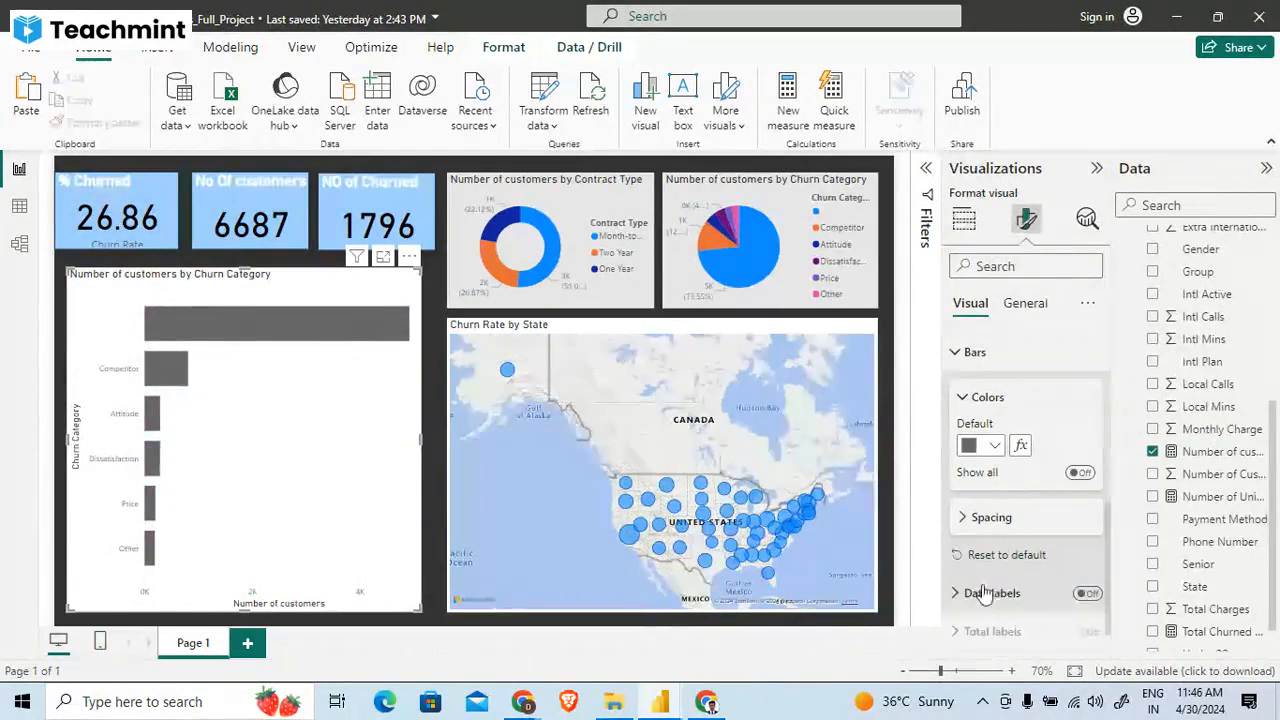
pyautogui.click(1086, 594)
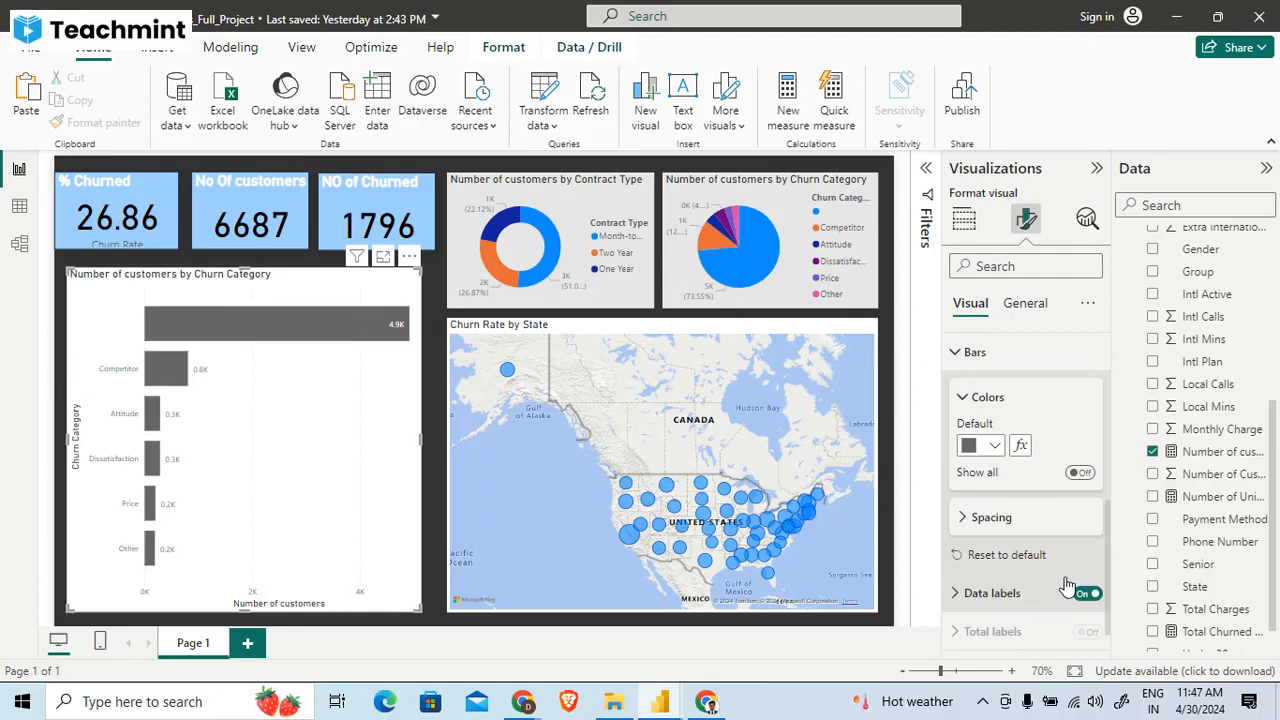
pyautogui.scroll(-5, 1105, 535)
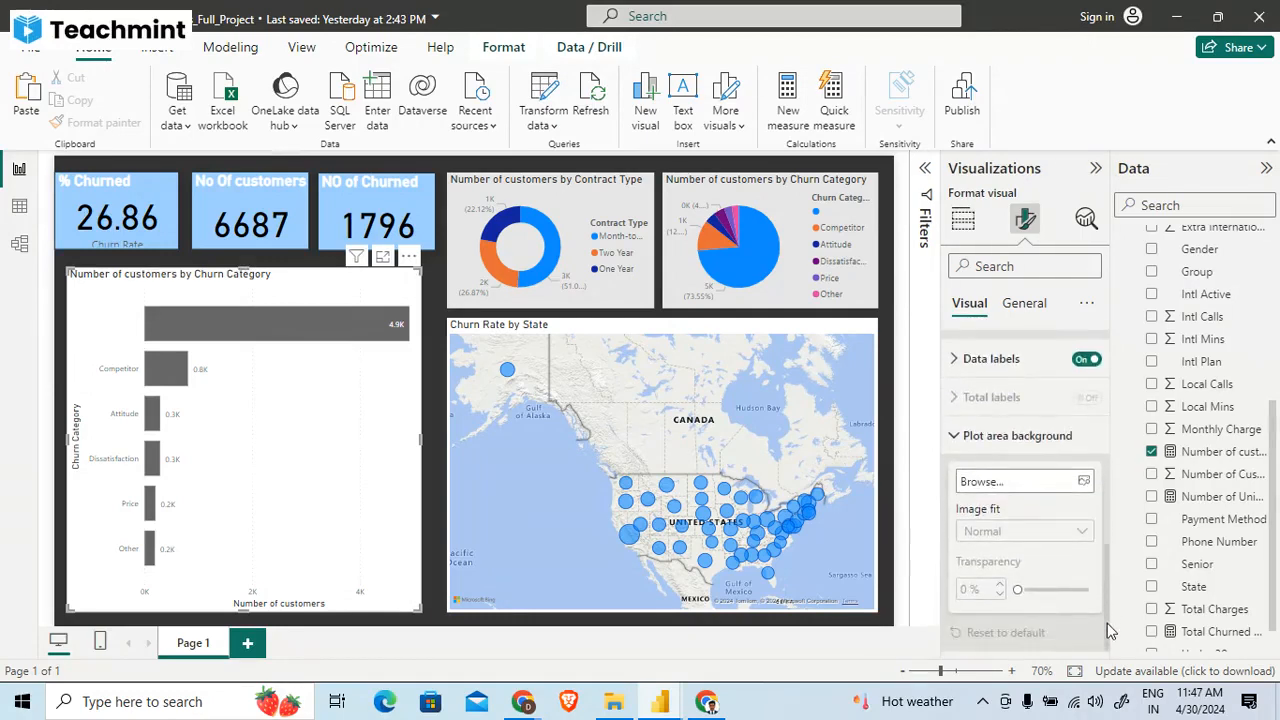
# - Set the Churn Category bar chart's background to light grey and deselect the chart
pyautogui.click(1018, 304)
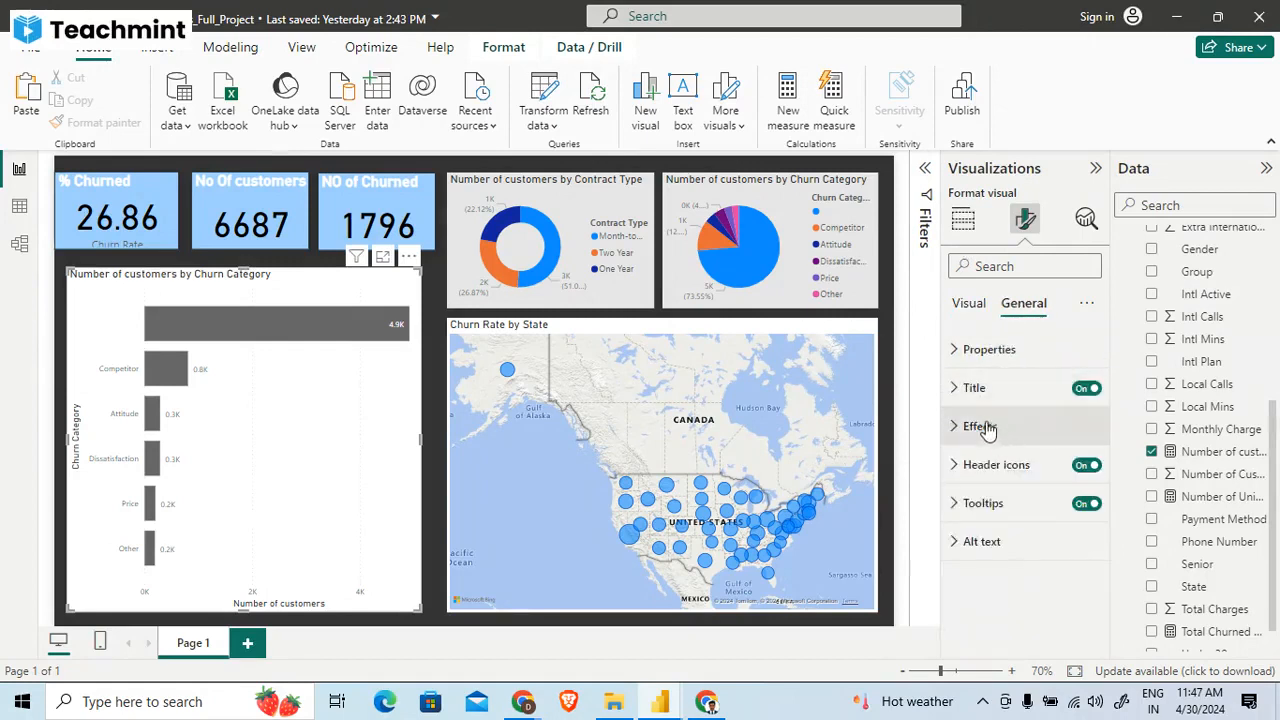
pyautogui.click(975, 426)
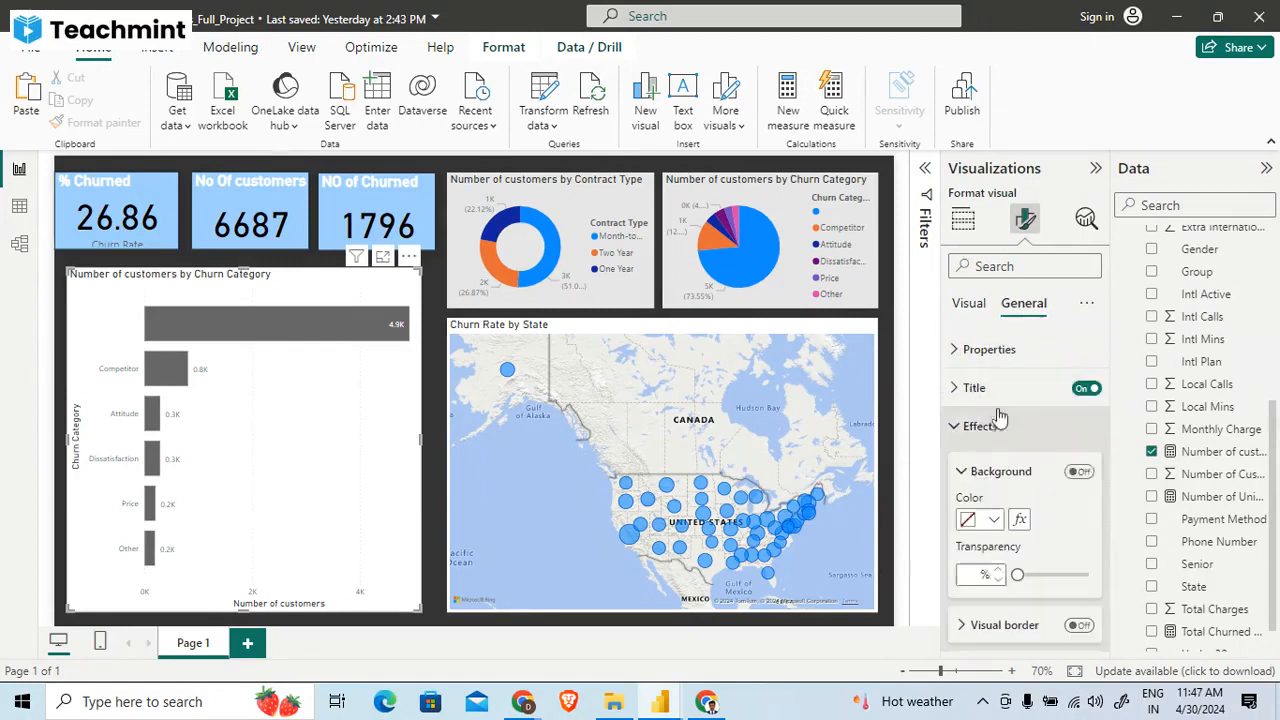
pyautogui.click(992, 515)
pyautogui.click(979, 265)
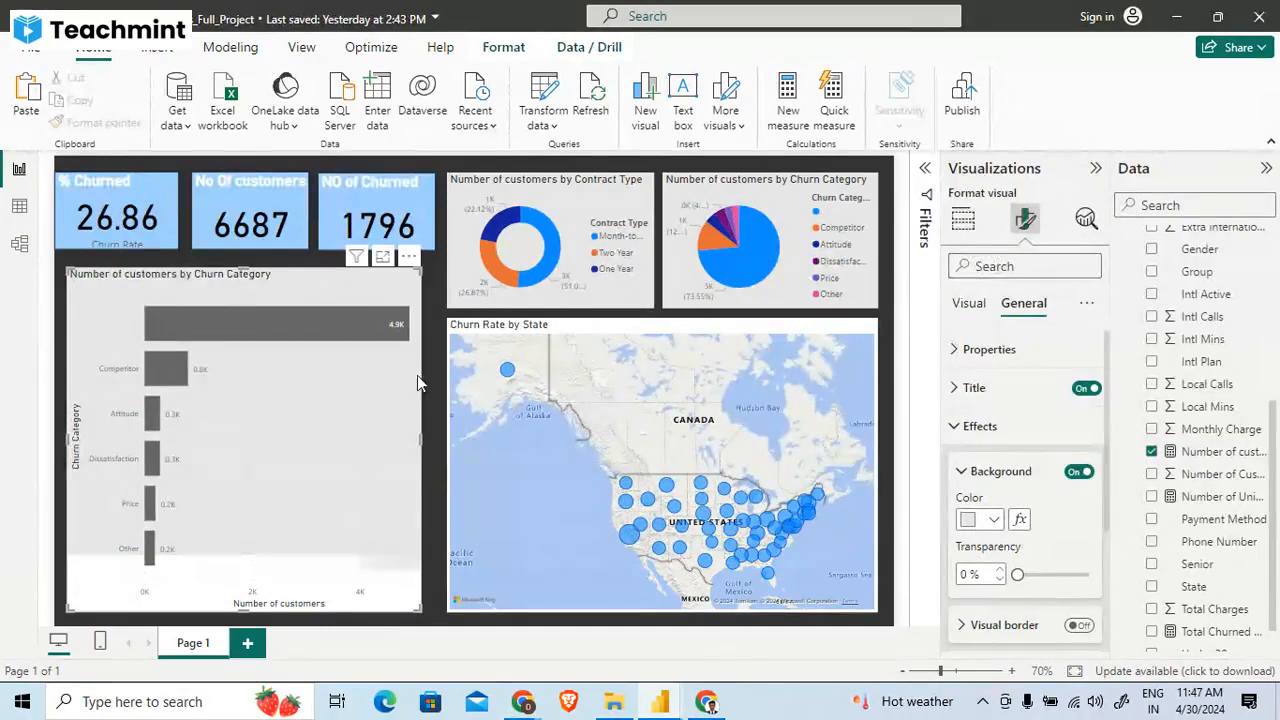
pyautogui.click(430, 399)
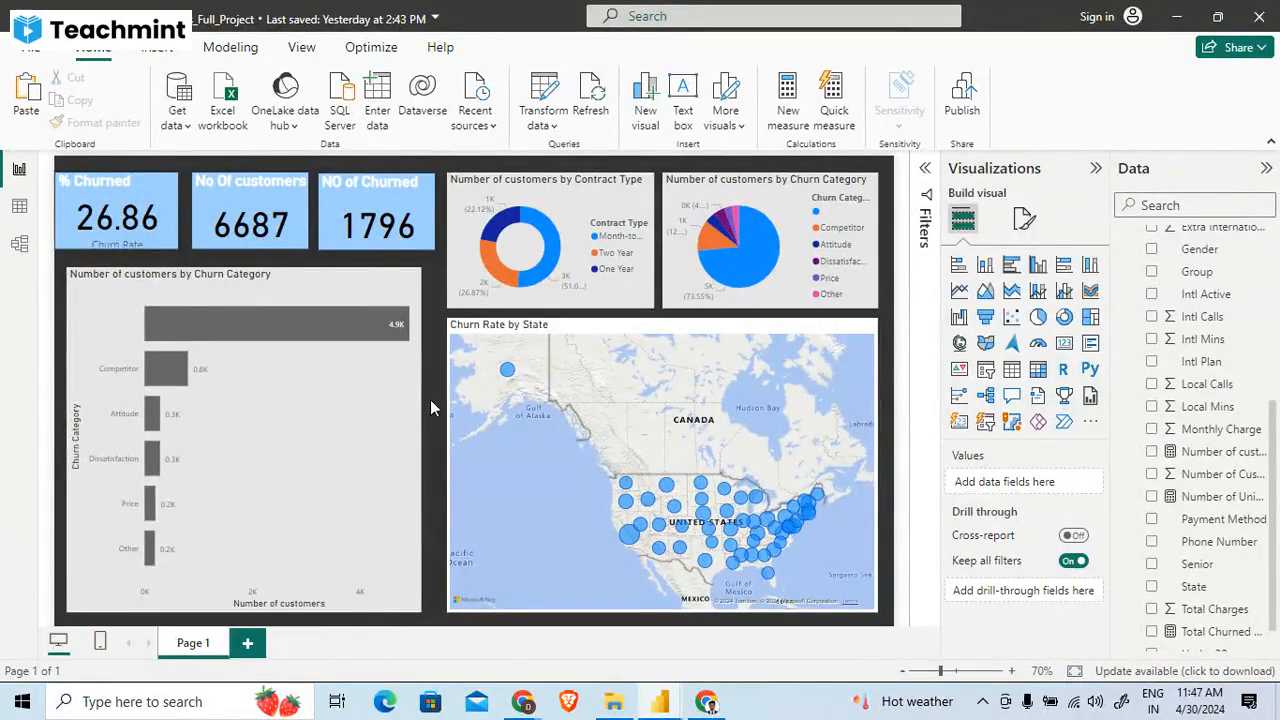
# - Examine the bar colour and Y-axis value formatting options of the Churn Category bar chart
pyautogui.click(382, 389)
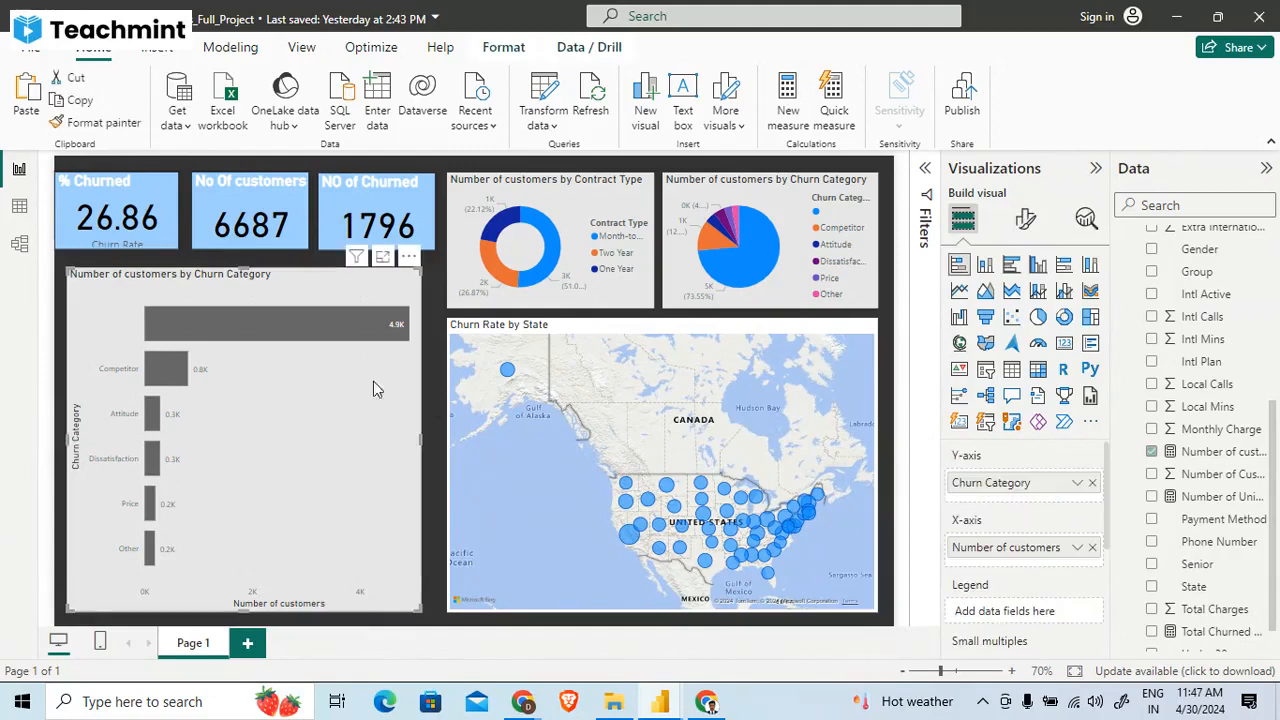
pyautogui.click(1025, 215)
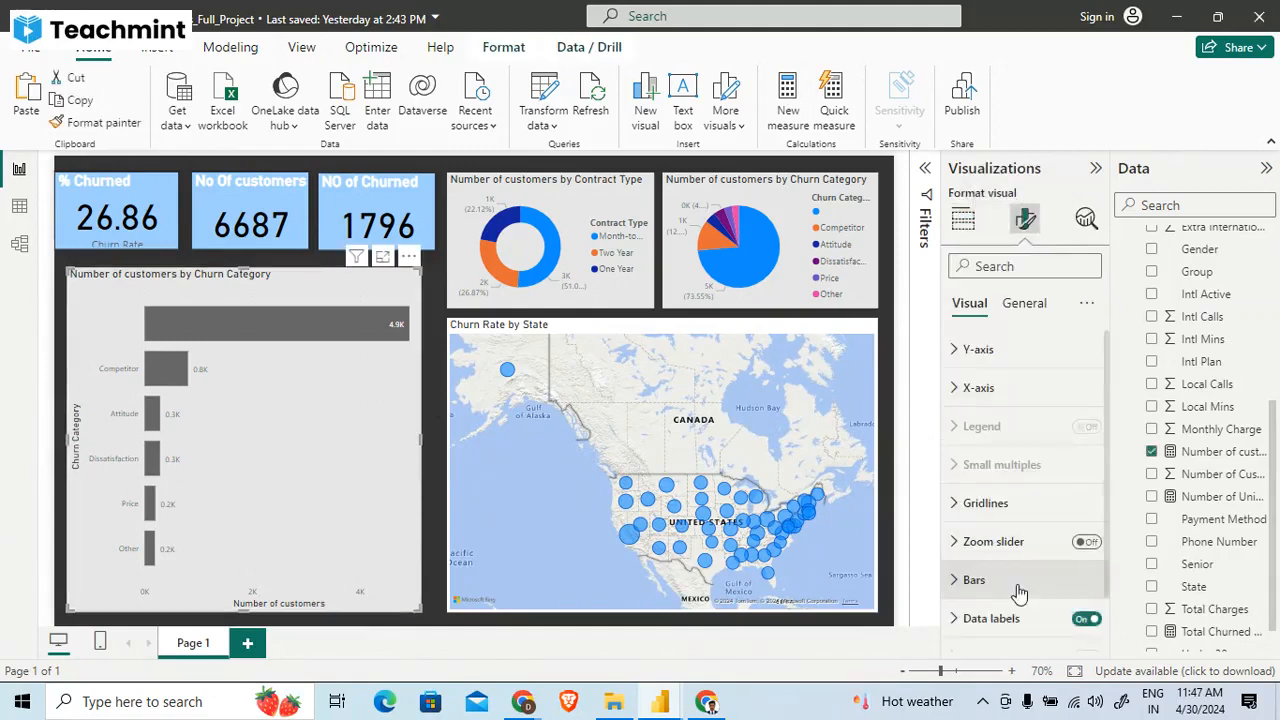
pyautogui.scroll(-2, 1017, 584)
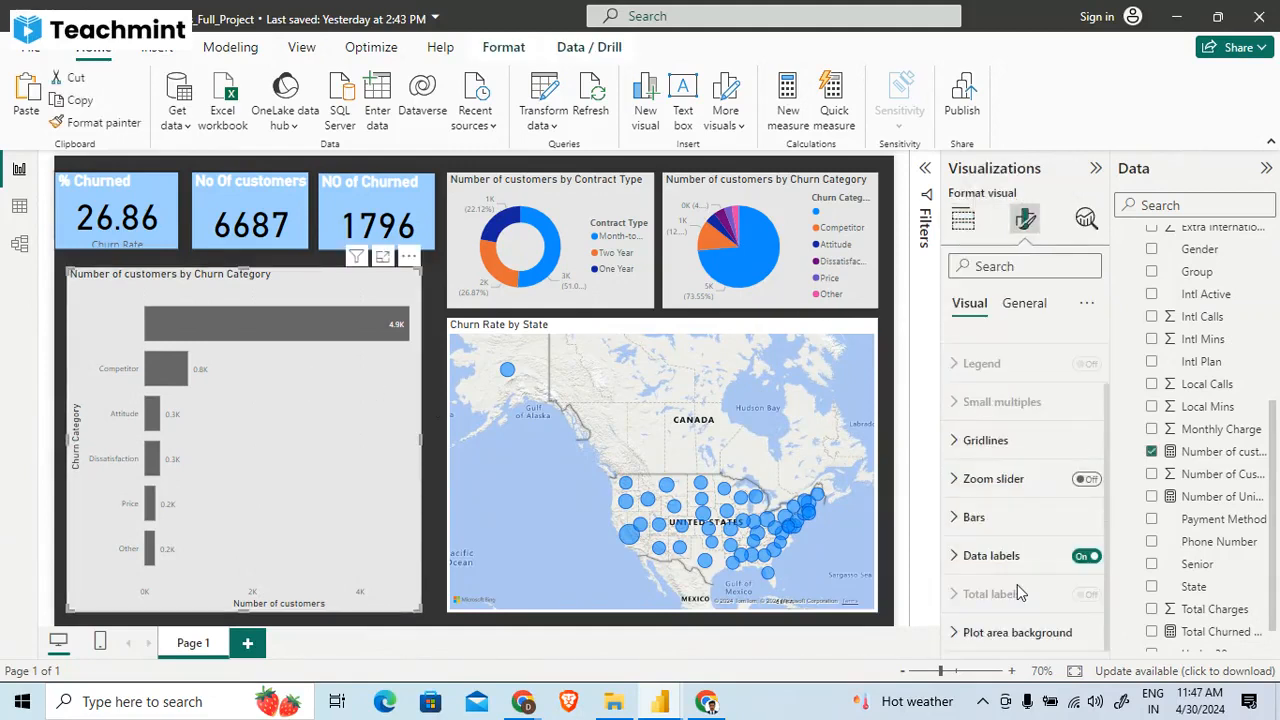
pyautogui.click(985, 518)
pyautogui.scroll(-3, 1000, 523)
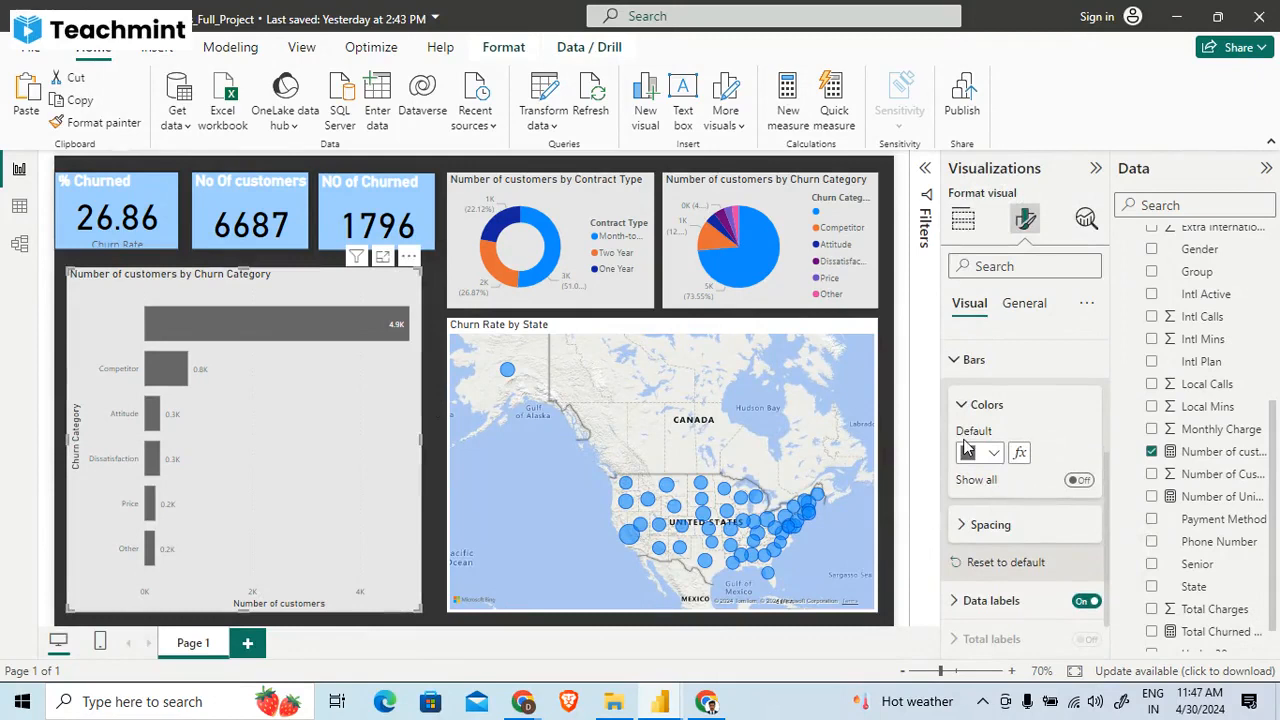
pyautogui.scroll(-2, 970, 465)
pyautogui.scroll(1, 984, 490)
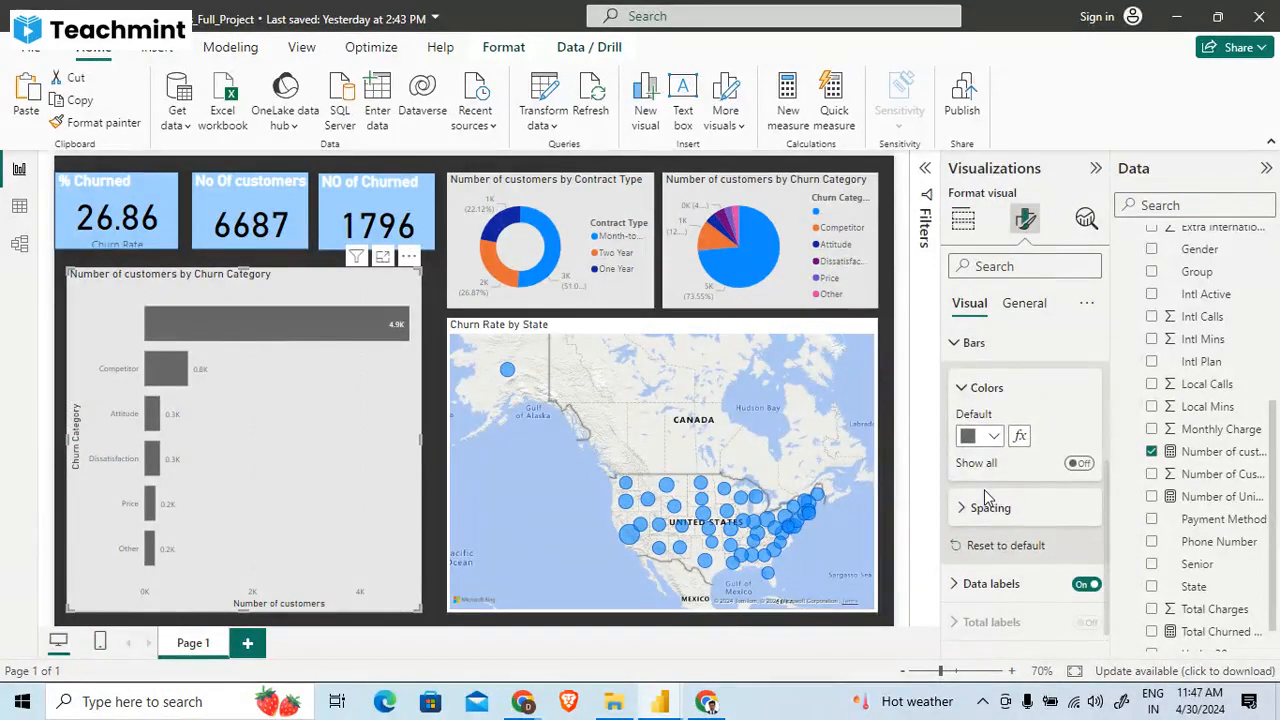
pyautogui.scroll(3, 984, 489)
pyautogui.click(985, 497)
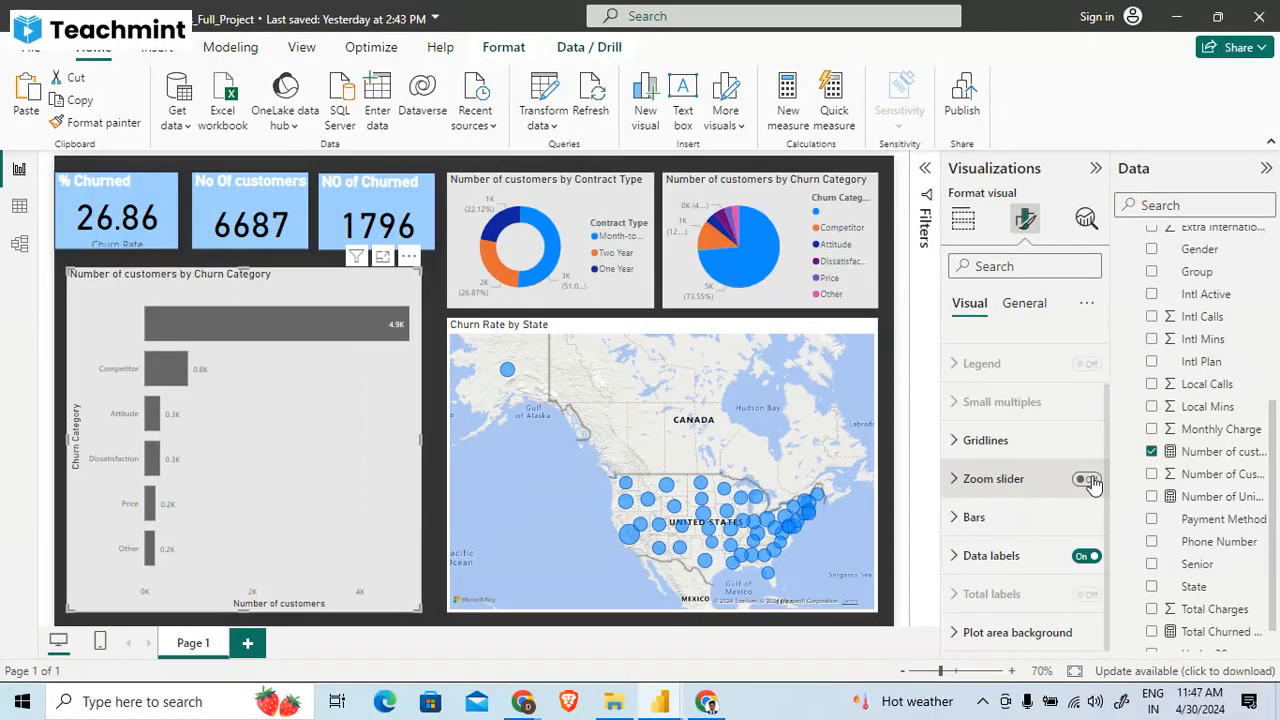
pyautogui.scroll(3, 1006, 380)
pyautogui.click(1006, 383)
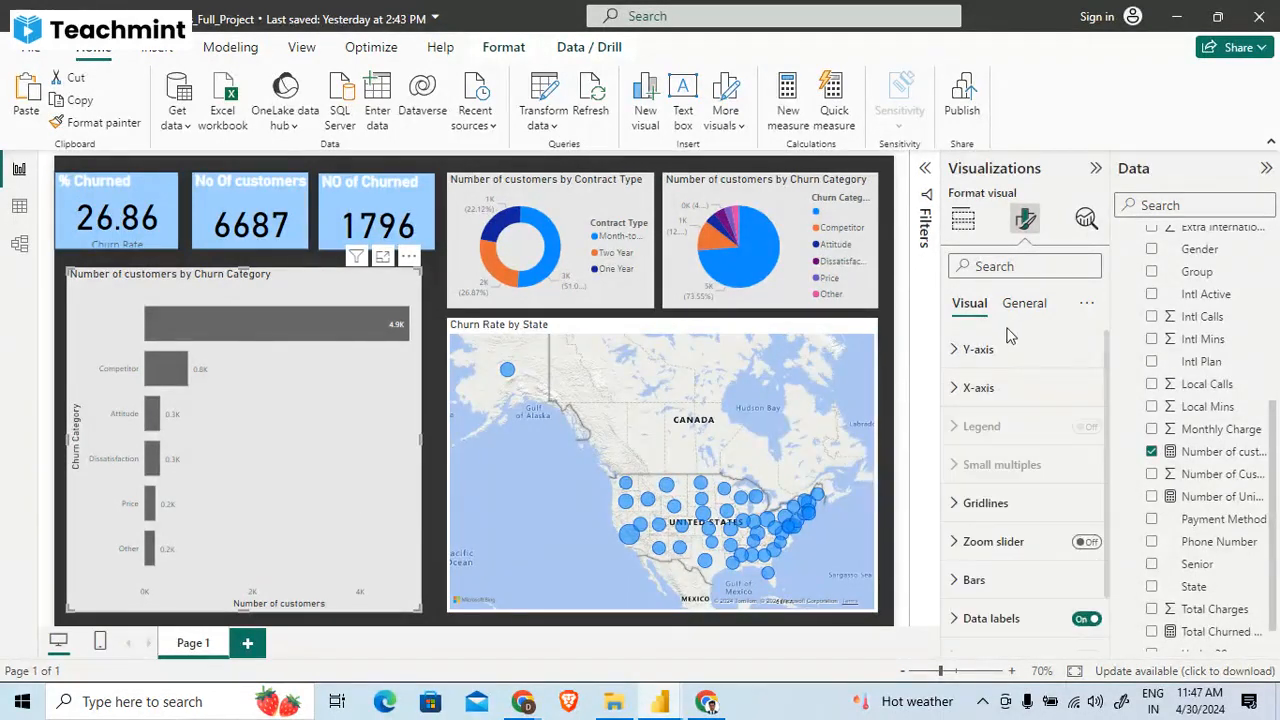
pyautogui.click(1008, 349)
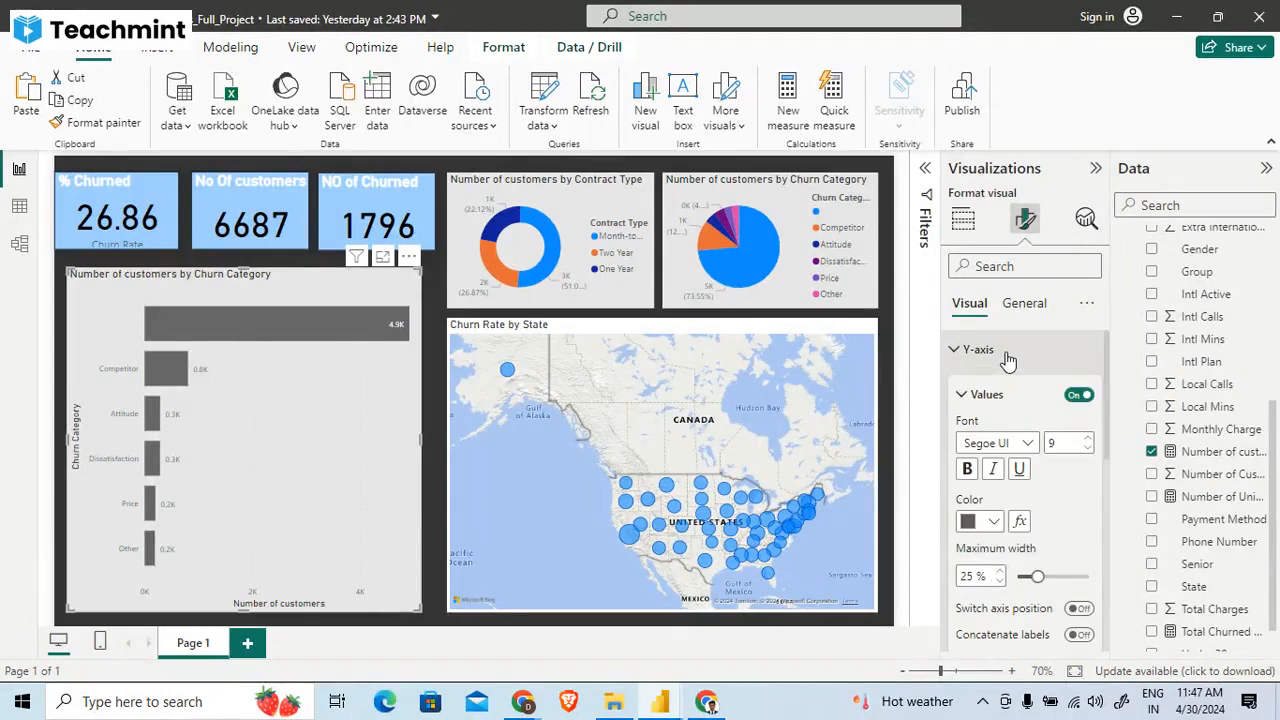
pyautogui.click(1008, 352)
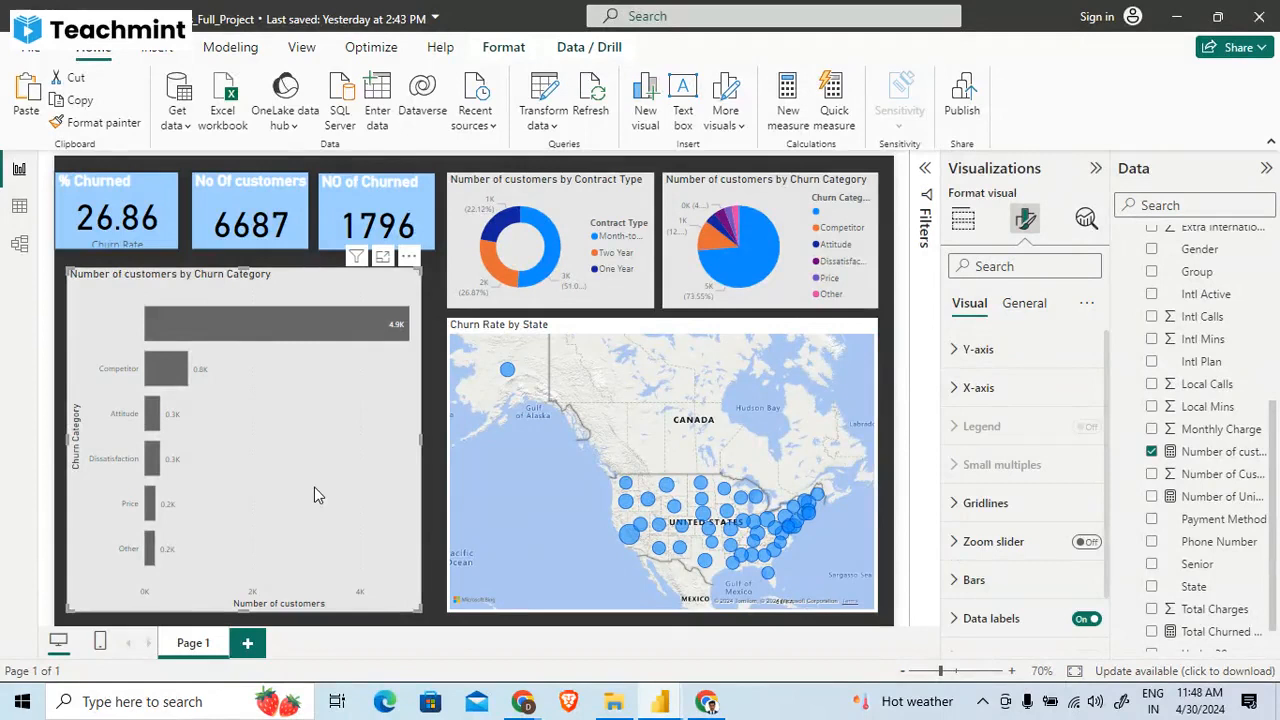
# - Fit the report page to the window and collapse the Visualizations pane
pyautogui.moveTo(323, 319)
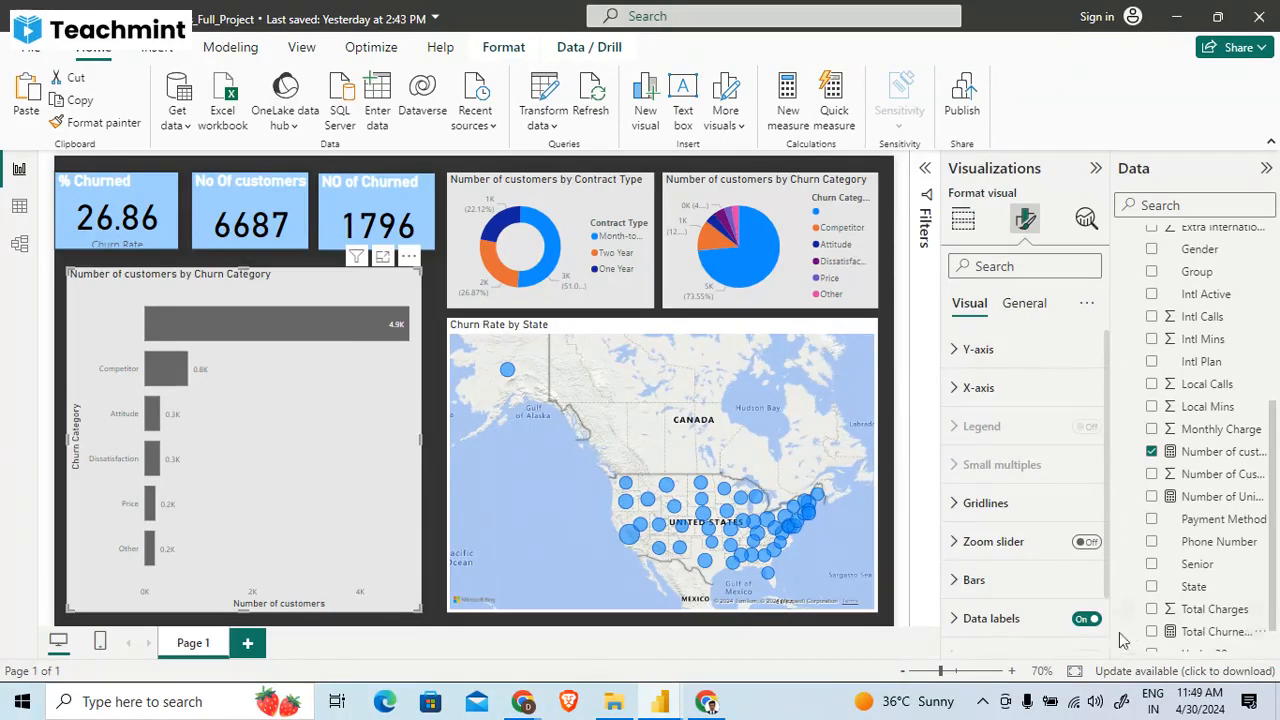
pyautogui.click(1076, 681)
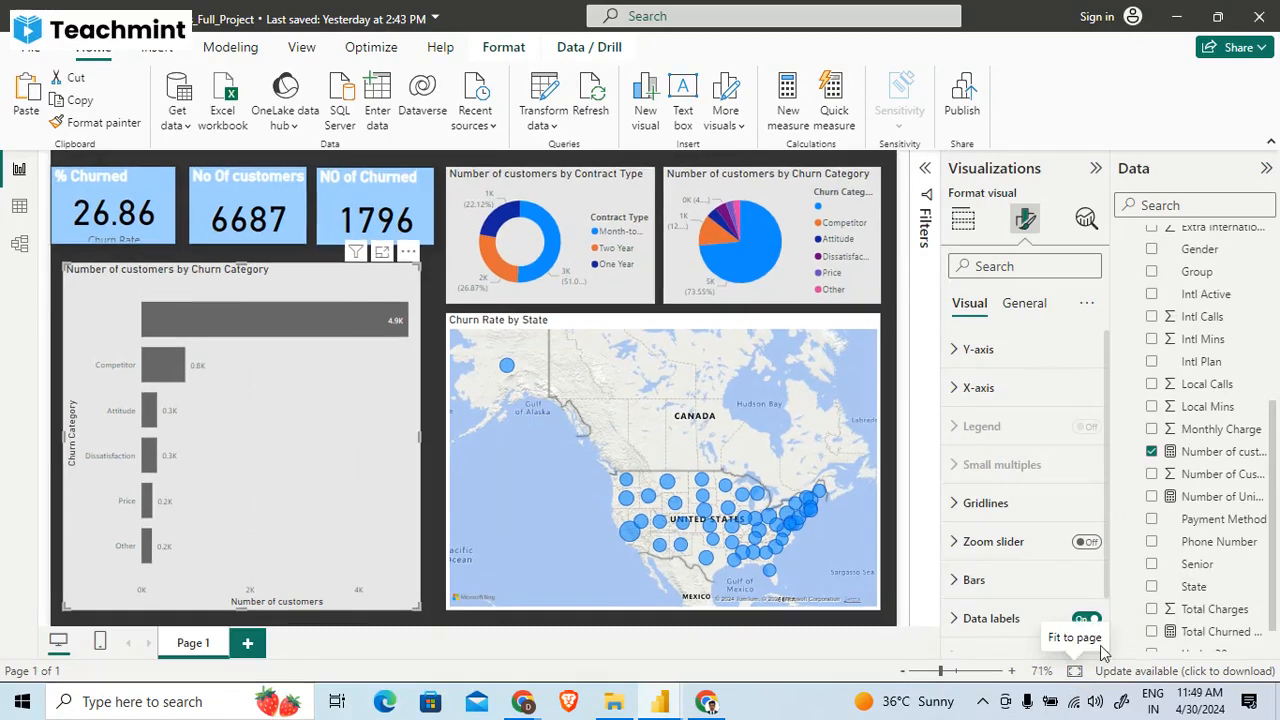
pyautogui.click(1096, 168)
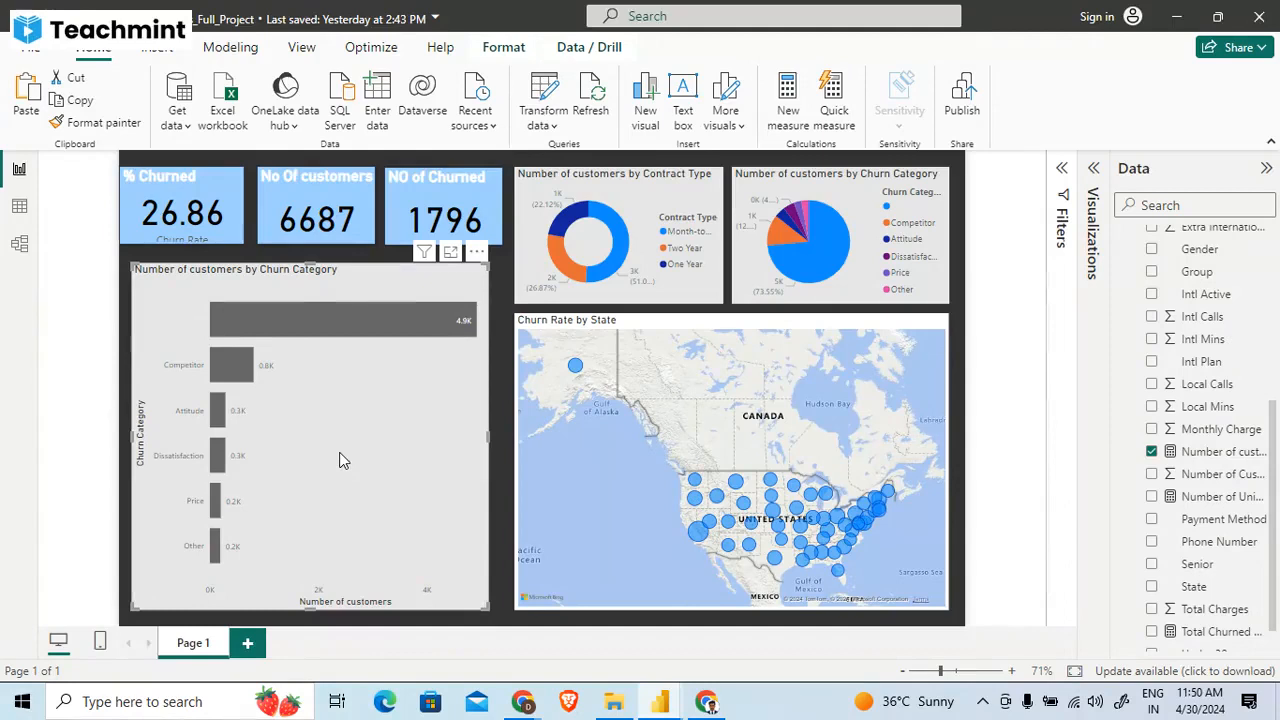
# - Pan and zoom the Churn Rate by State map to show the United States together with Mexico
pyautogui.moveTo(808, 420); pyautogui.dragTo(757, 349)
pyautogui.scroll(5, 745, 370)
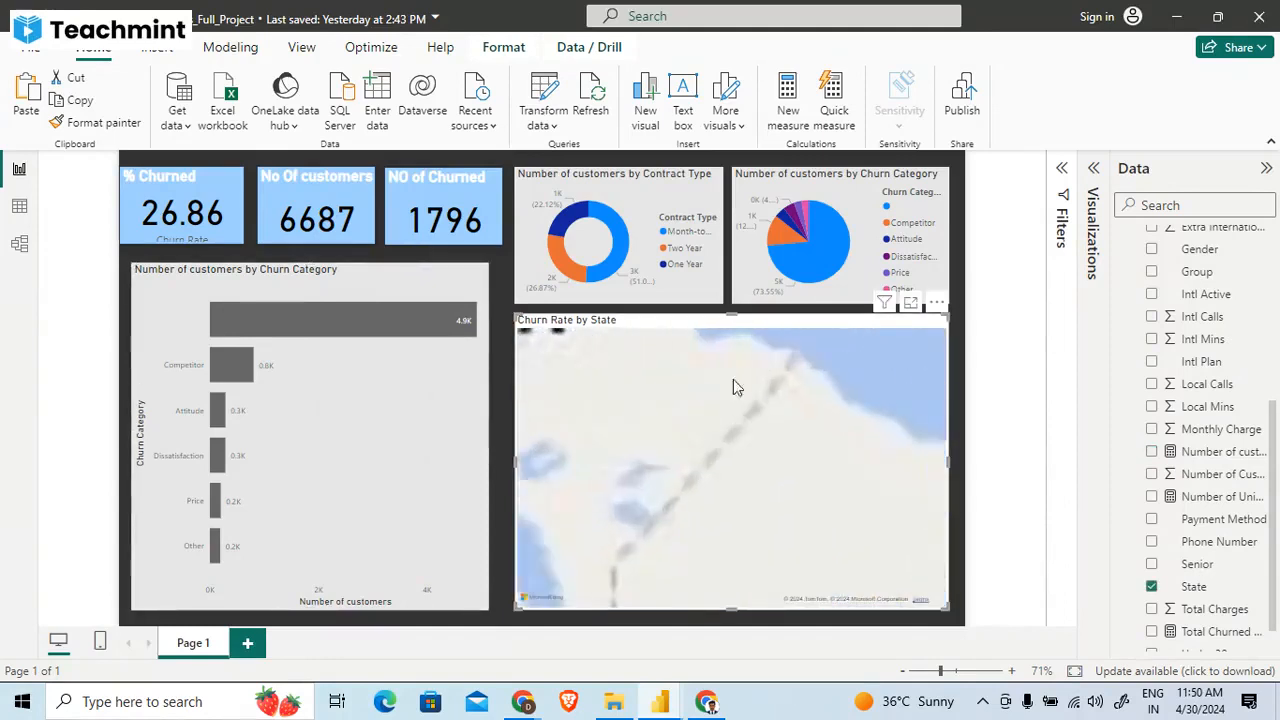
pyautogui.scroll(-5, 669, 481)
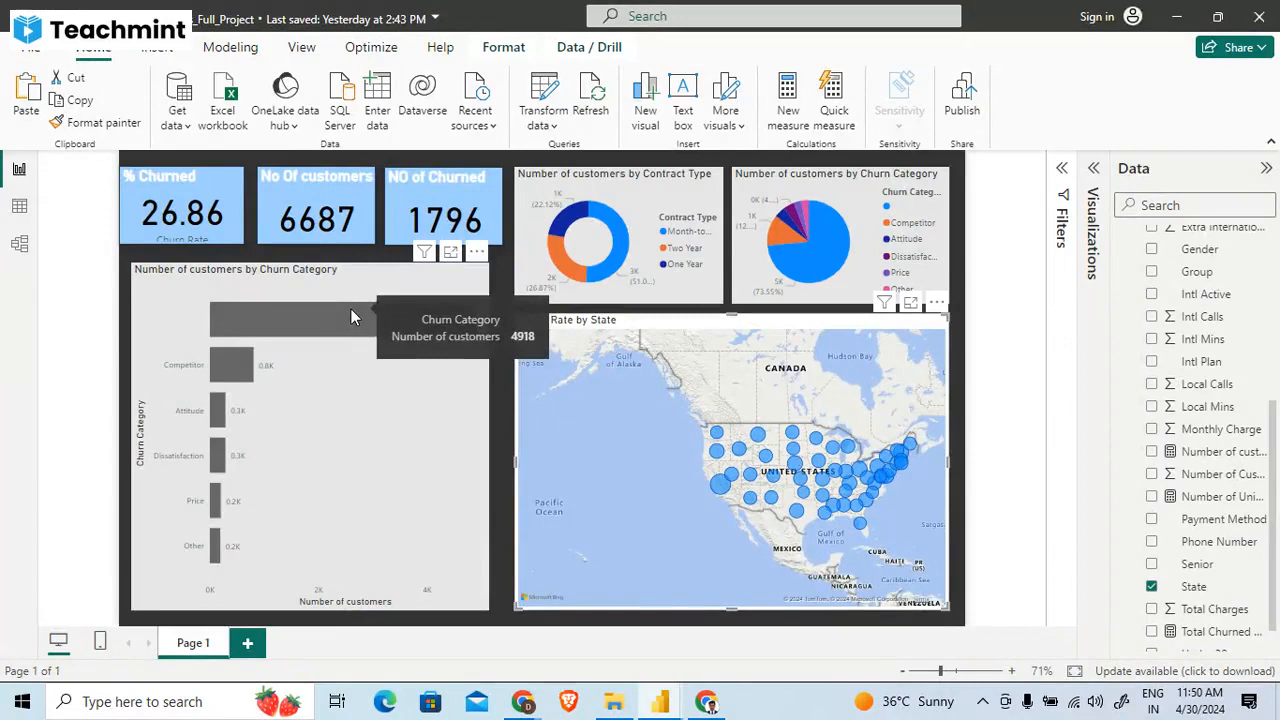
# - View the map's filters and its formatting options, and hide the Filters pane again
pyautogui.click(1062, 170)
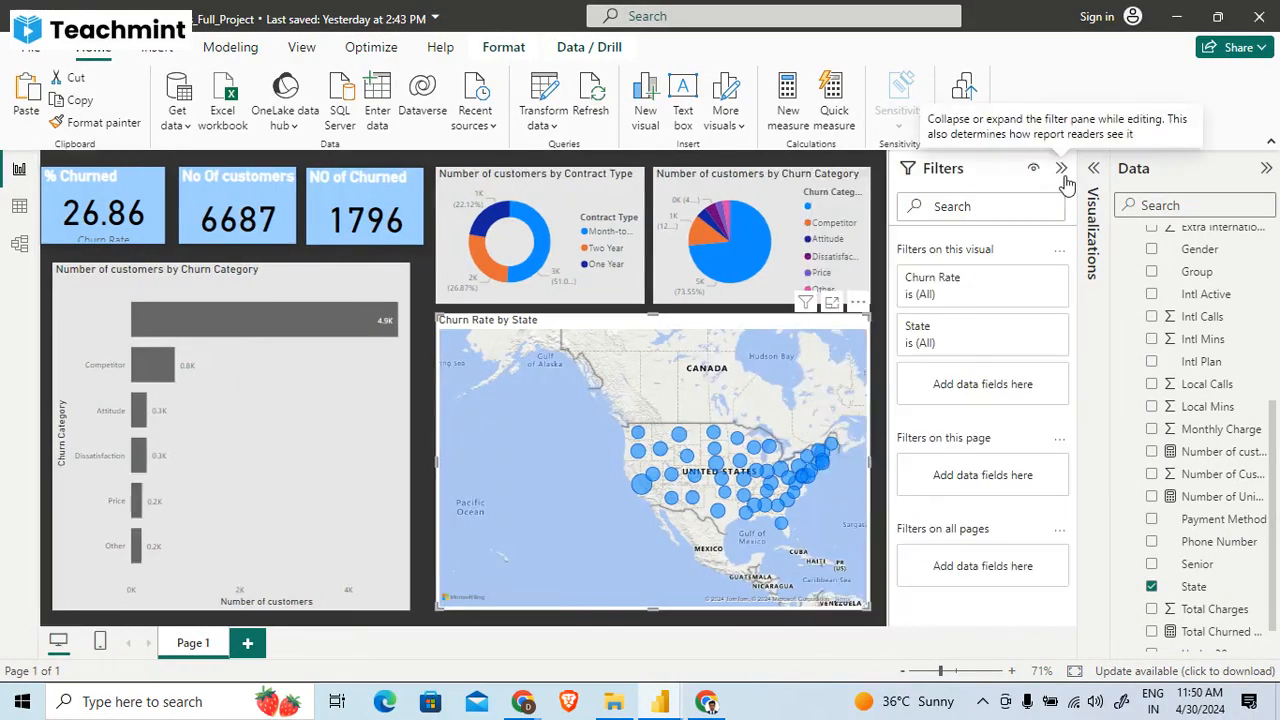
pyautogui.click(1093, 178)
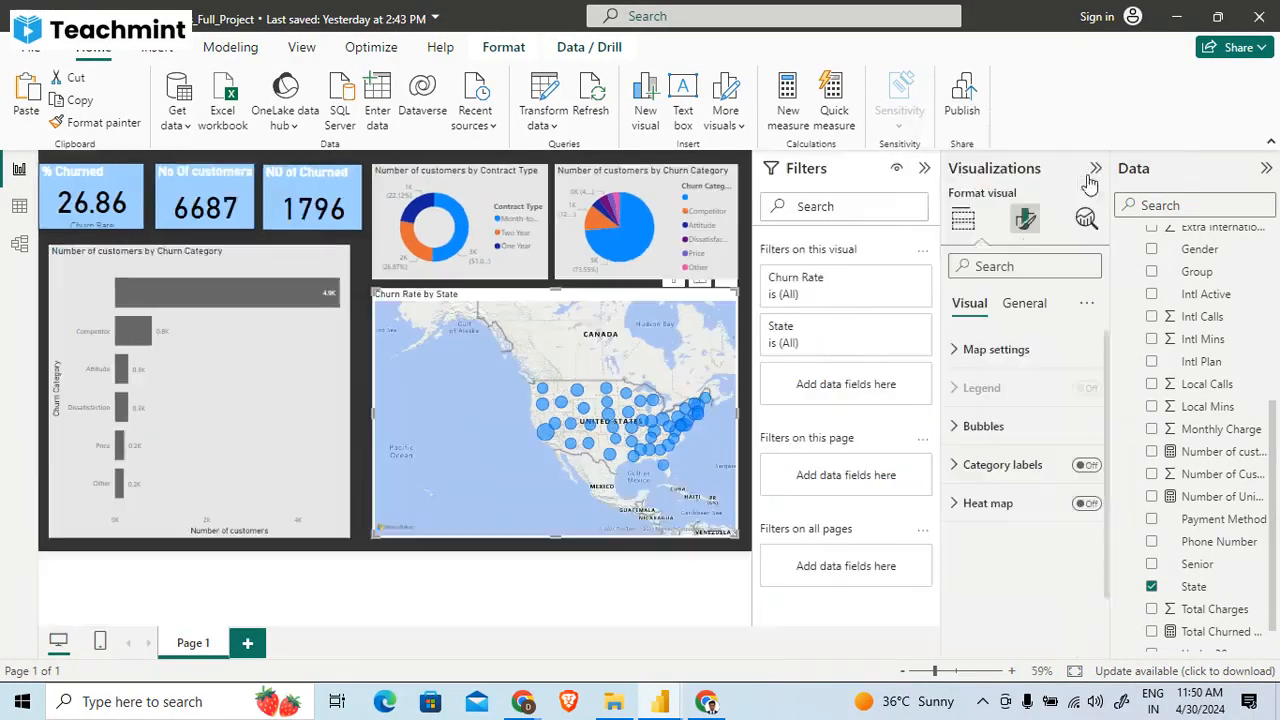
pyautogui.click(922, 170)
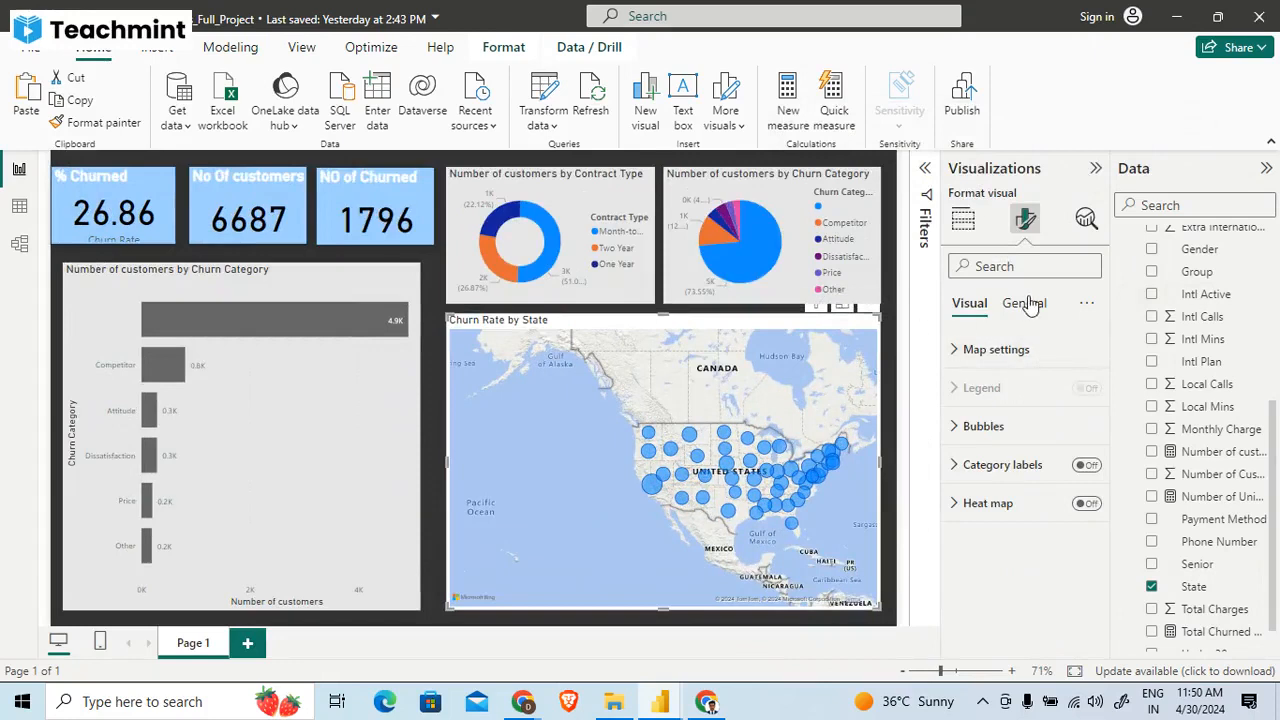
# - Turn the Churn Category bar chart's data labels off and back on, and view its general formatting options
pyautogui.click(226, 514)
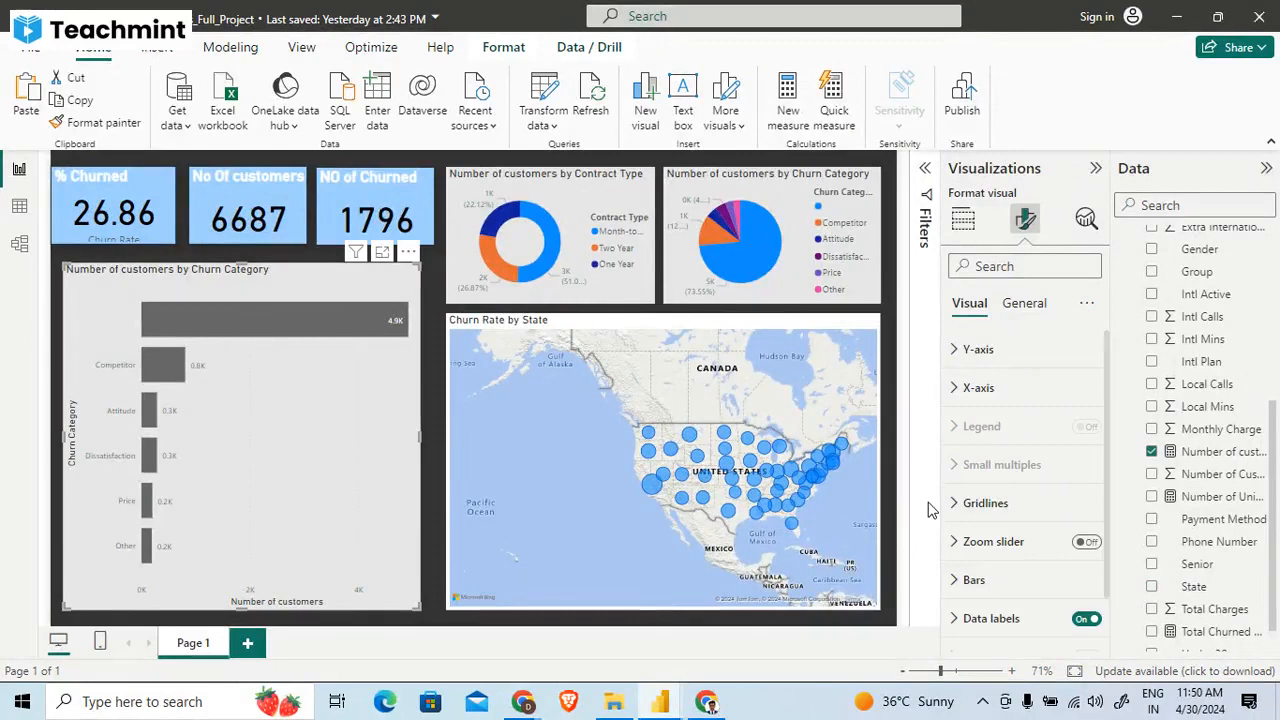
pyautogui.click(1087, 619)
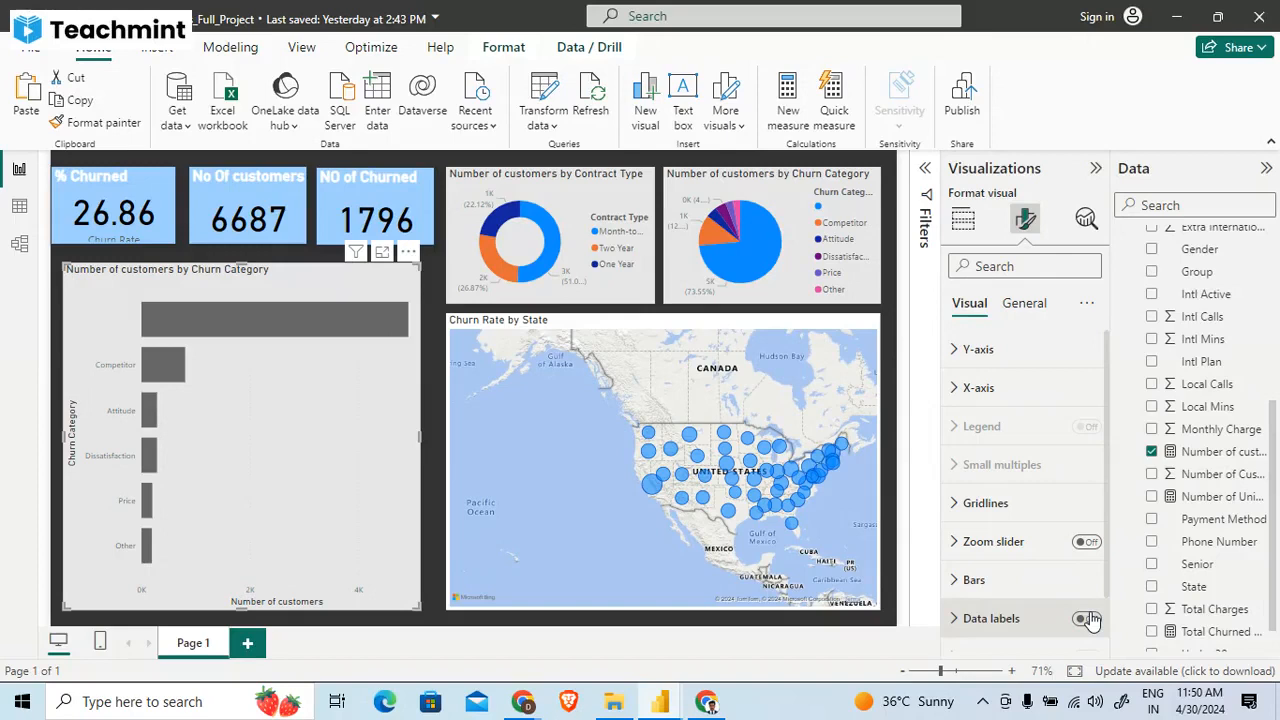
pyautogui.click(1024, 303)
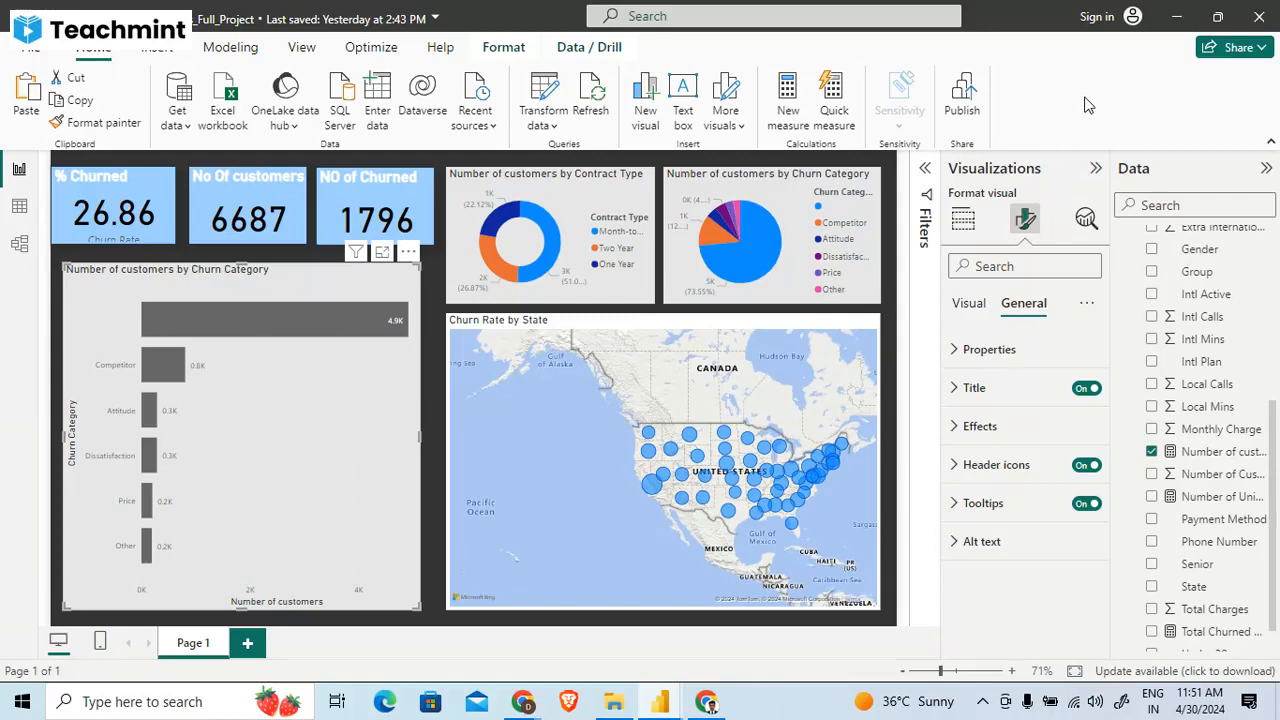
# - Collapse the Visualizations pane and deselect the bar chart to review the whole dashboard
pyautogui.click(1095, 168)
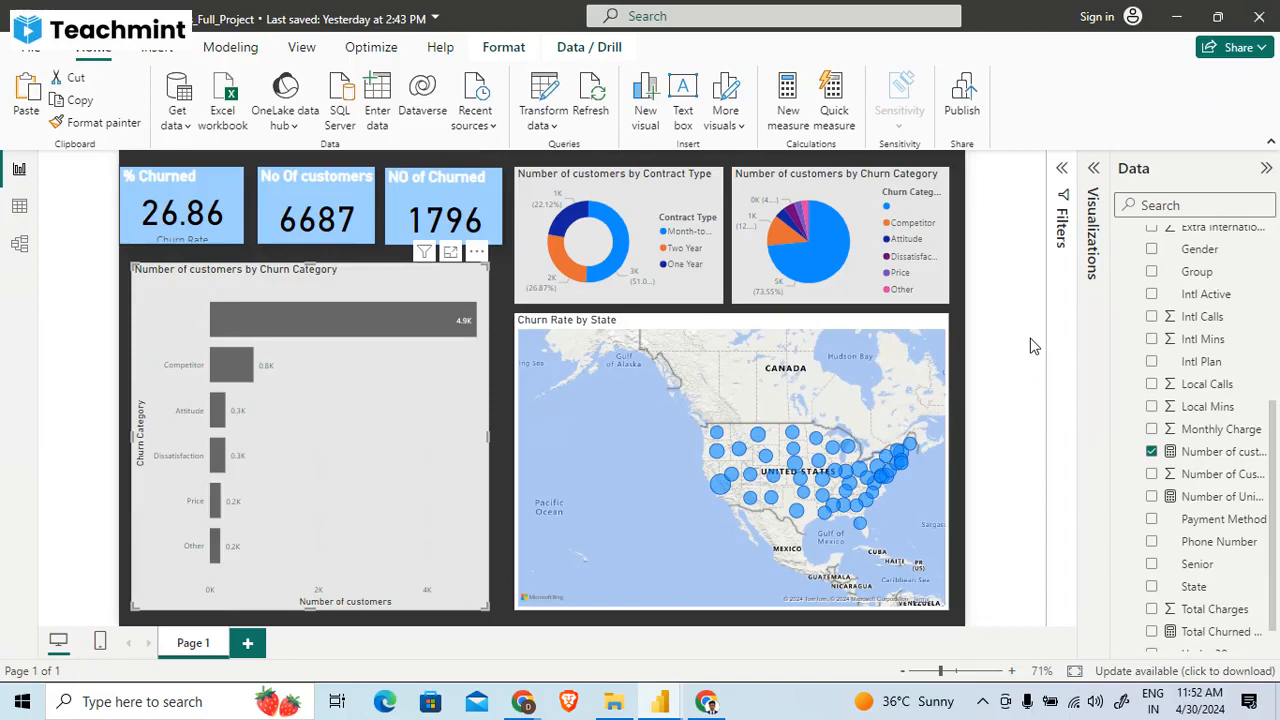
pyautogui.click(1037, 290)
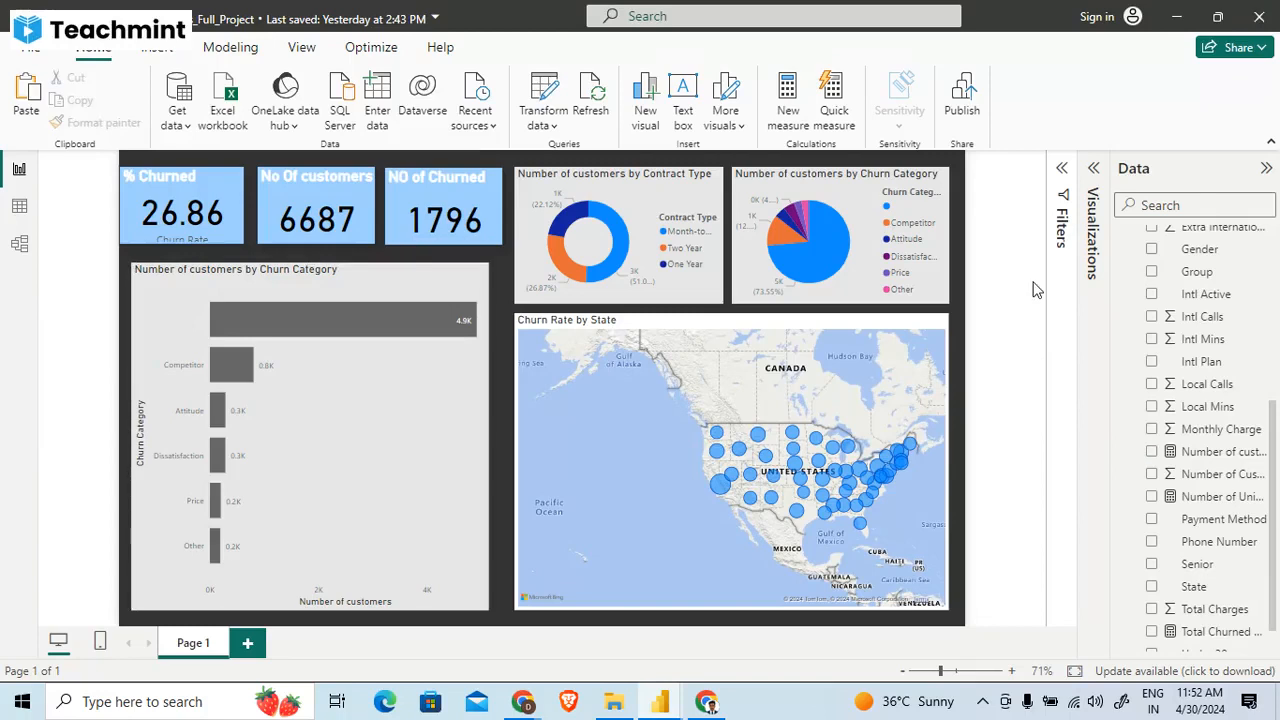
# - Switch to the Teachmint live class page in Chrome
pyautogui.moveTo(527, 703)
pyautogui.click(466, 665)
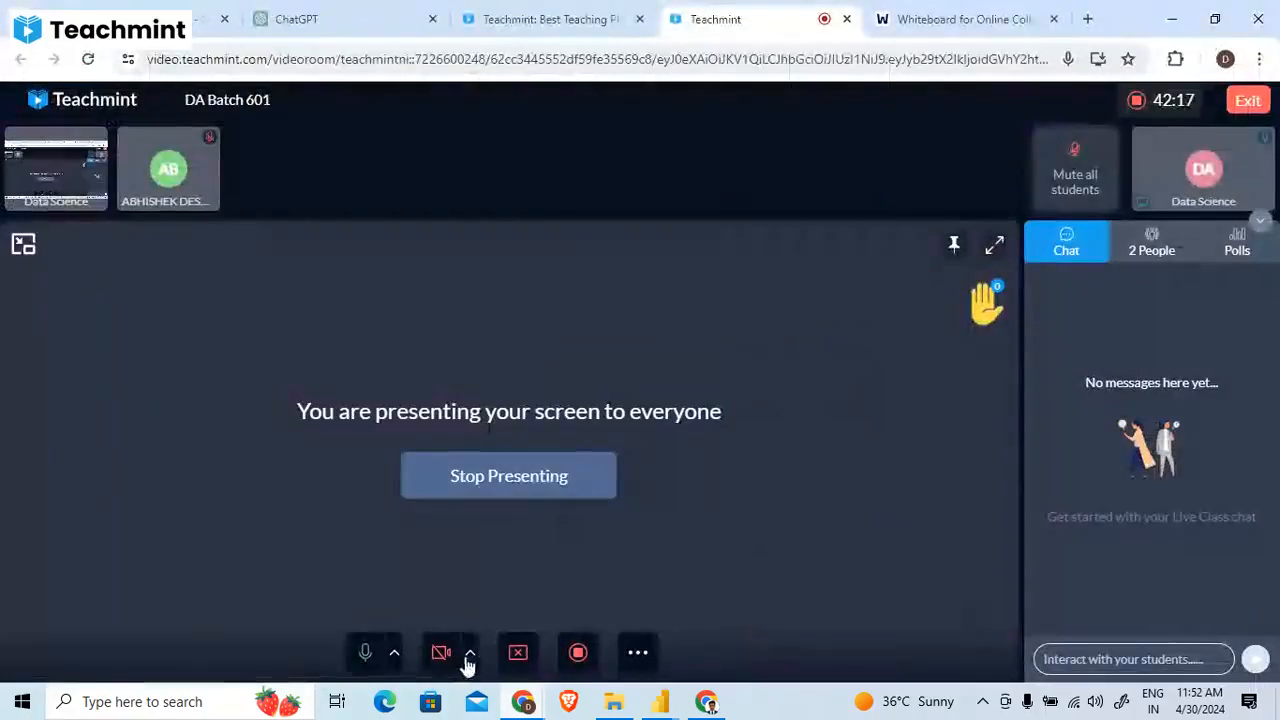